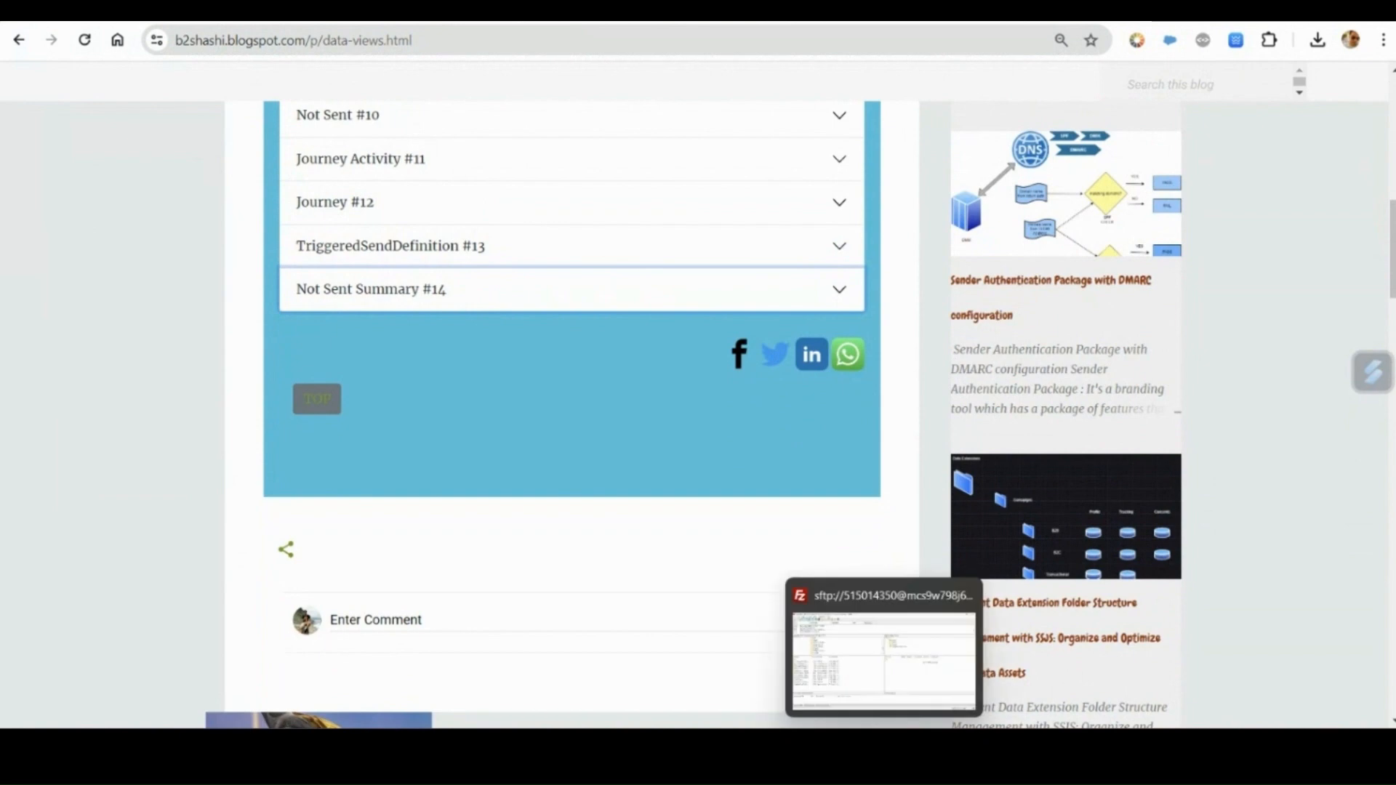
Switch to Visual Studio Code and examine the field definitions in the createDataExtension config of NotSent_DataViews.java.
click(883, 655)
click(273, 40)
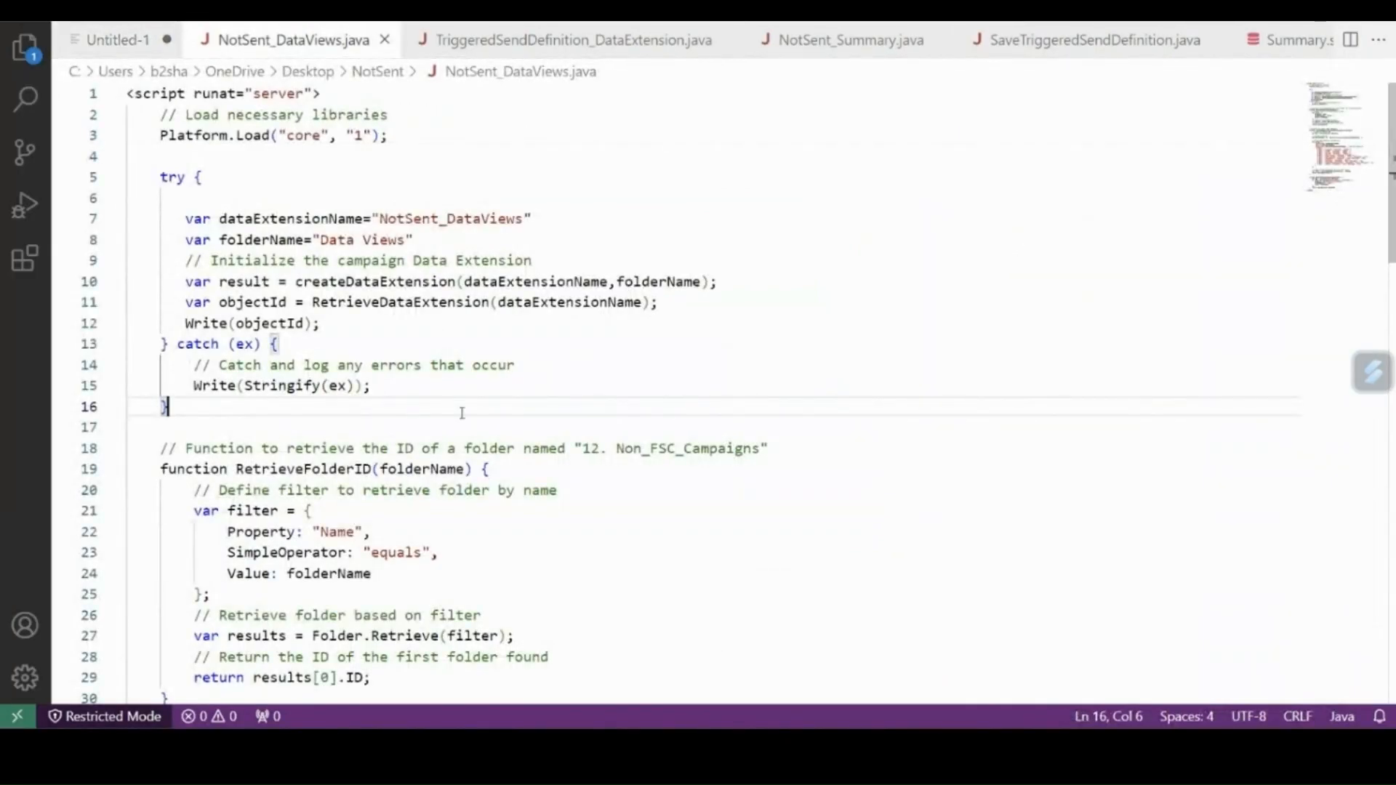
scroll(461, 413, down, 11)
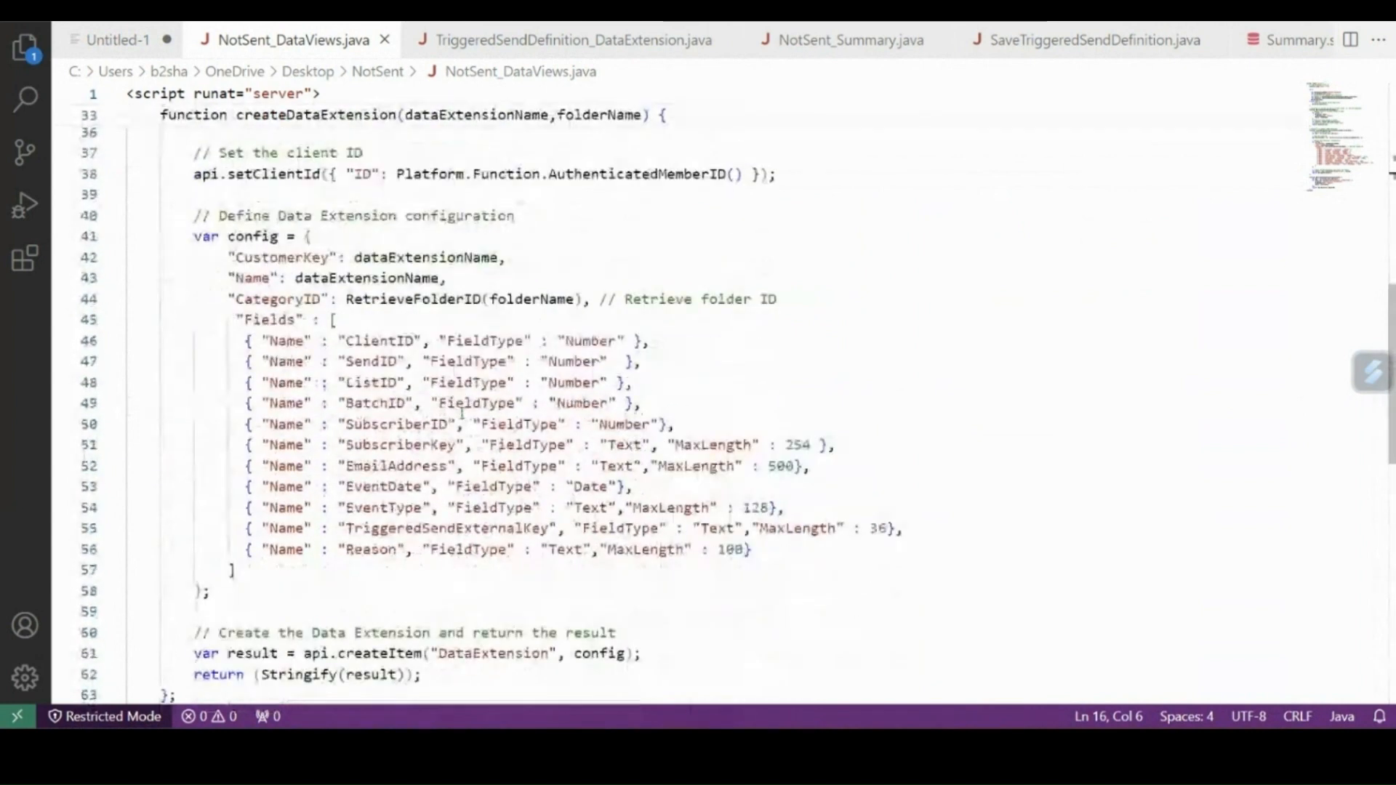
drag(246, 339, 772, 550)
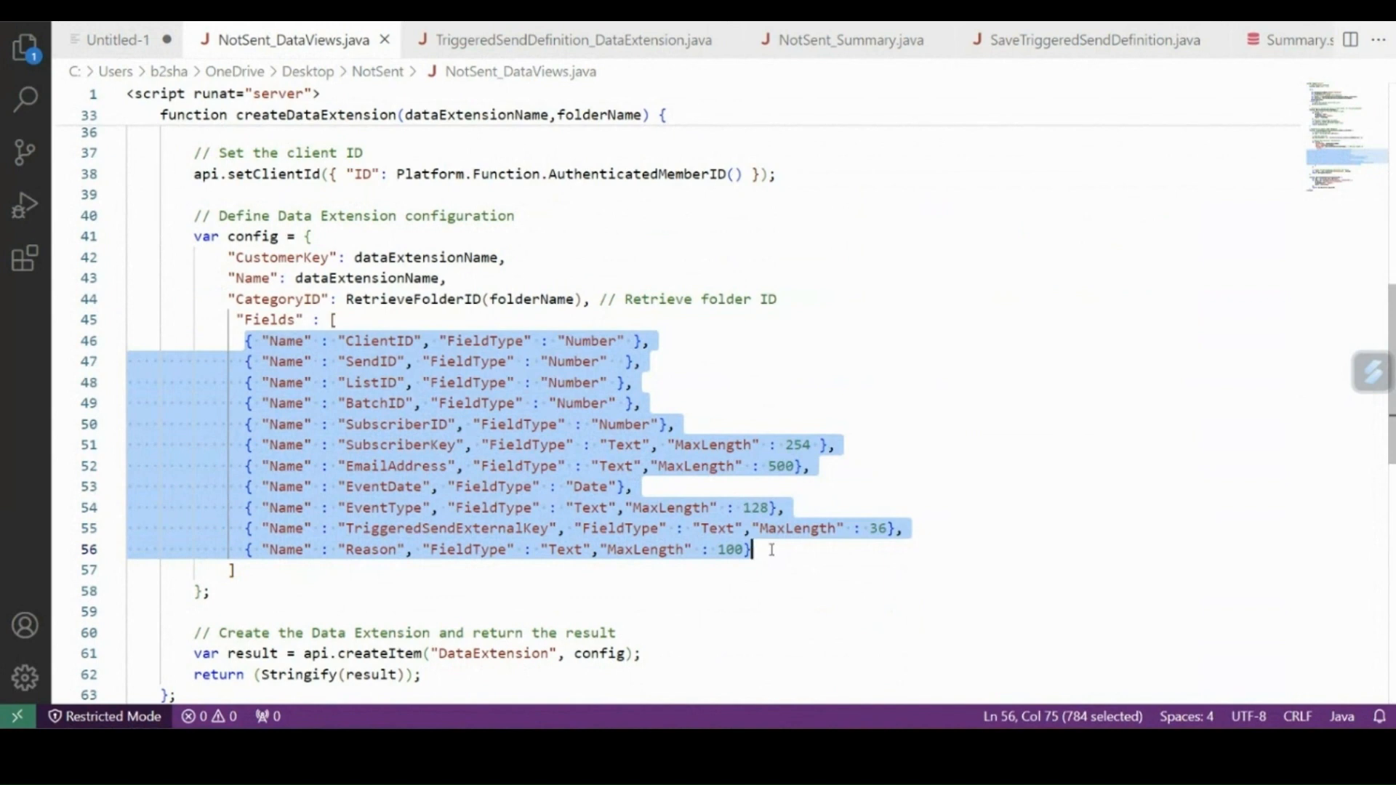
Review the Fields array of the data extension config in TriggeredSendDefinition_DataExtension.java.
click(499, 40)
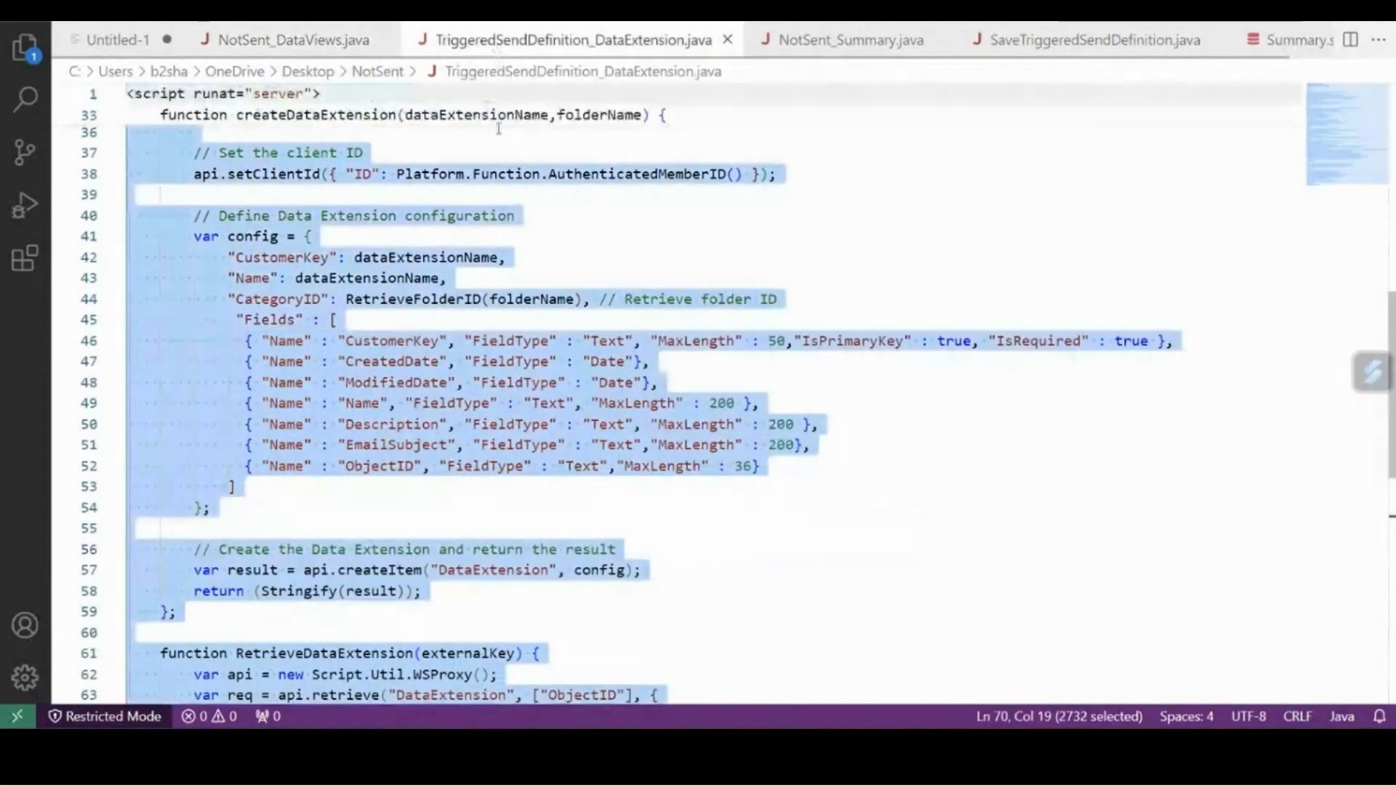
click(485, 489)
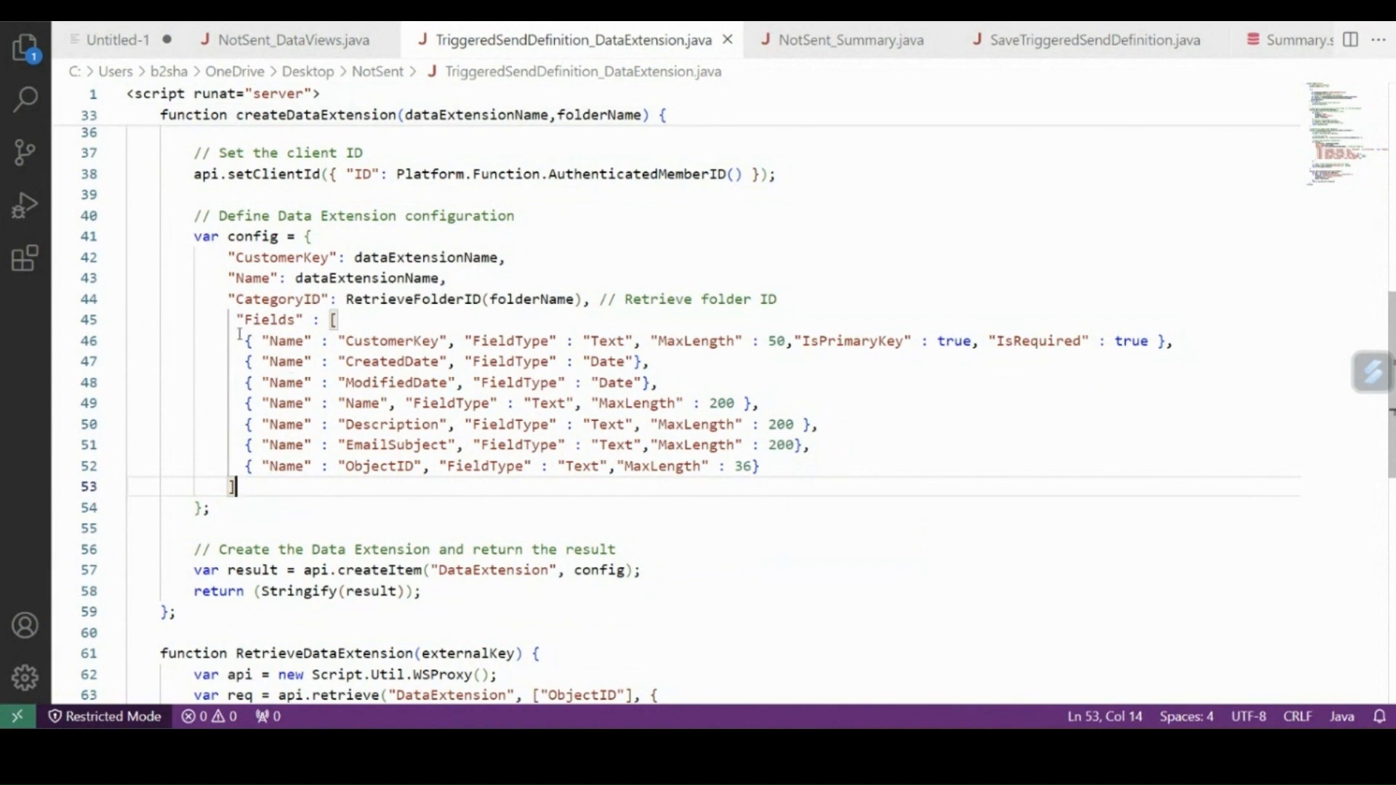
drag(240, 341, 789, 478)
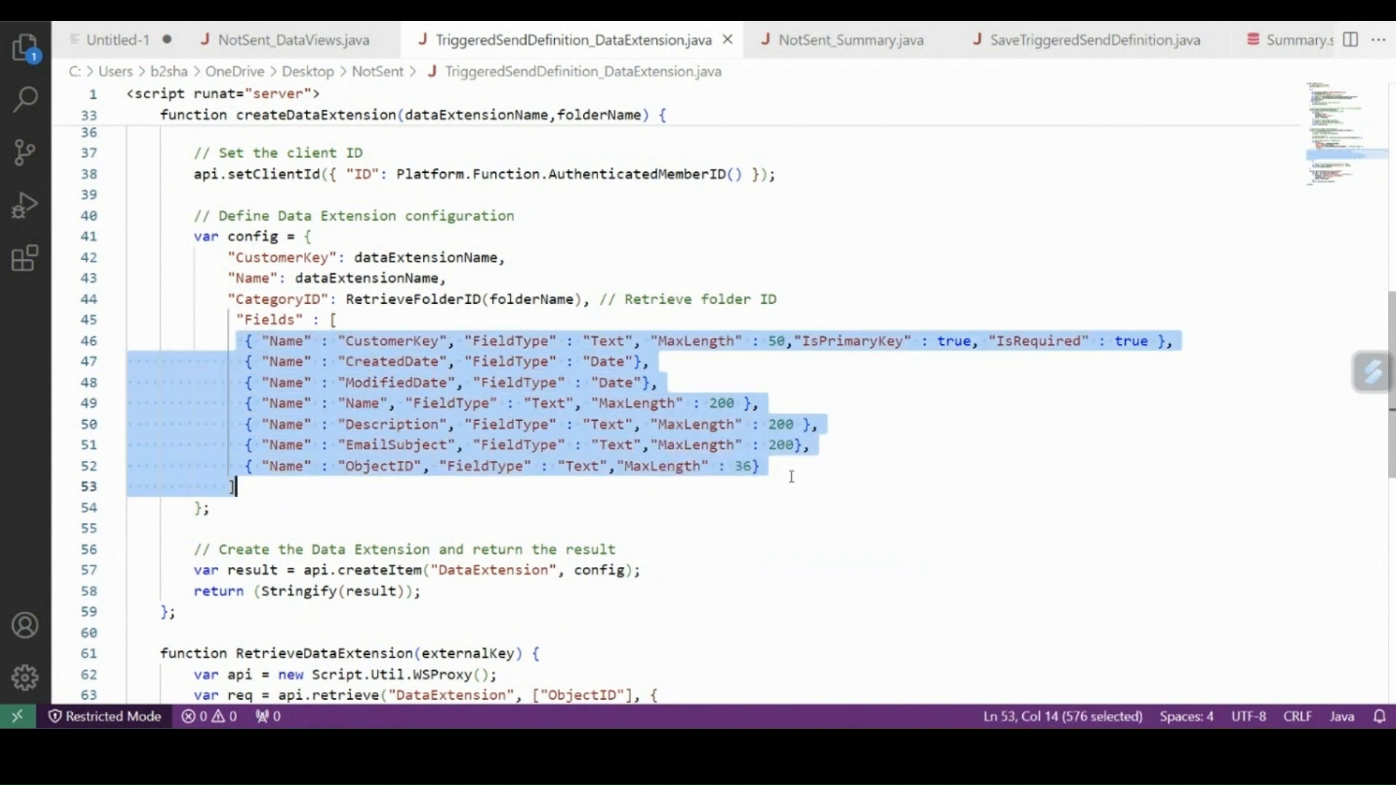
click(368, 485)
drag(237, 339, 756, 480)
Examine the fields defined in NotSent_Summary.java, from SubscriberKey and EmailAddress through ActivityName and JourneyName.
click(851, 40)
click(649, 433)
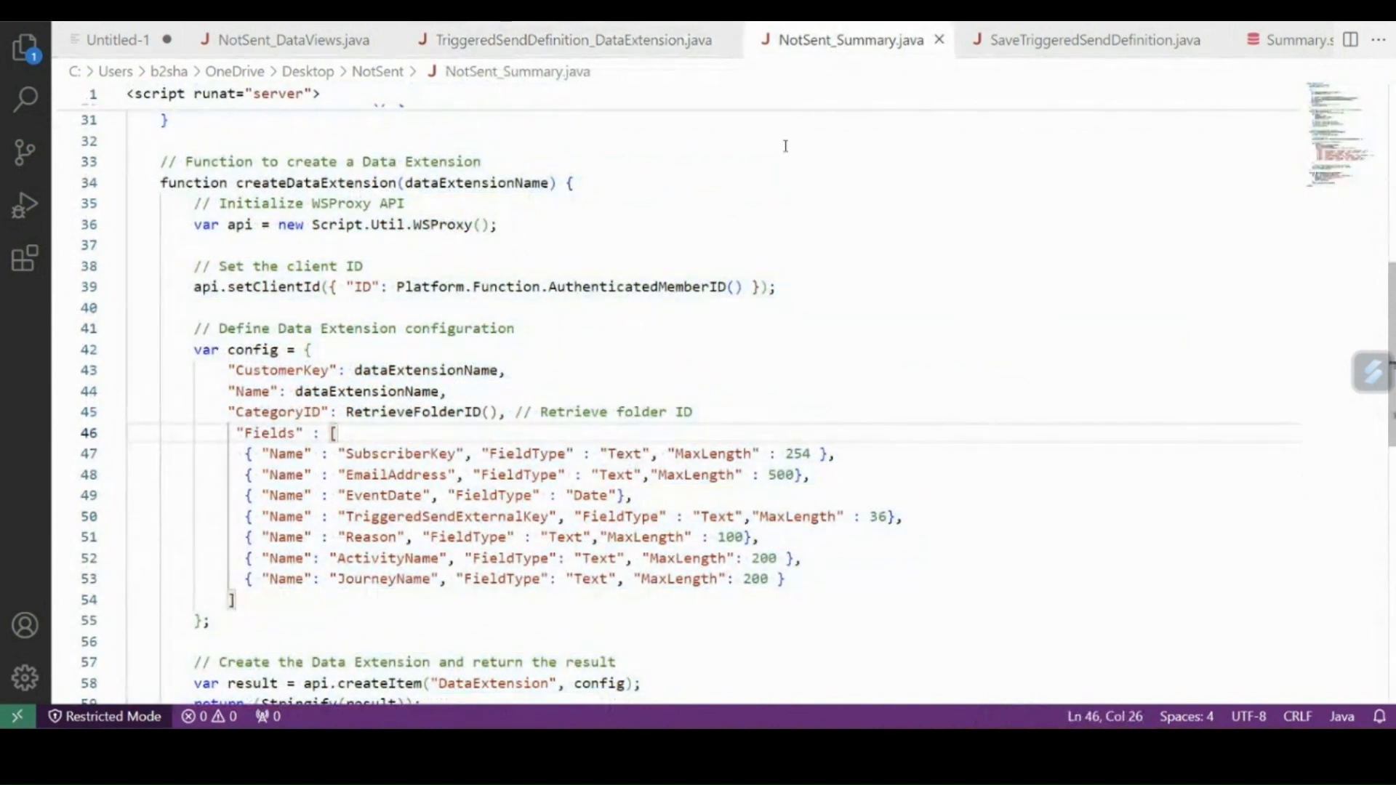
scroll(609, 320, down, 1)
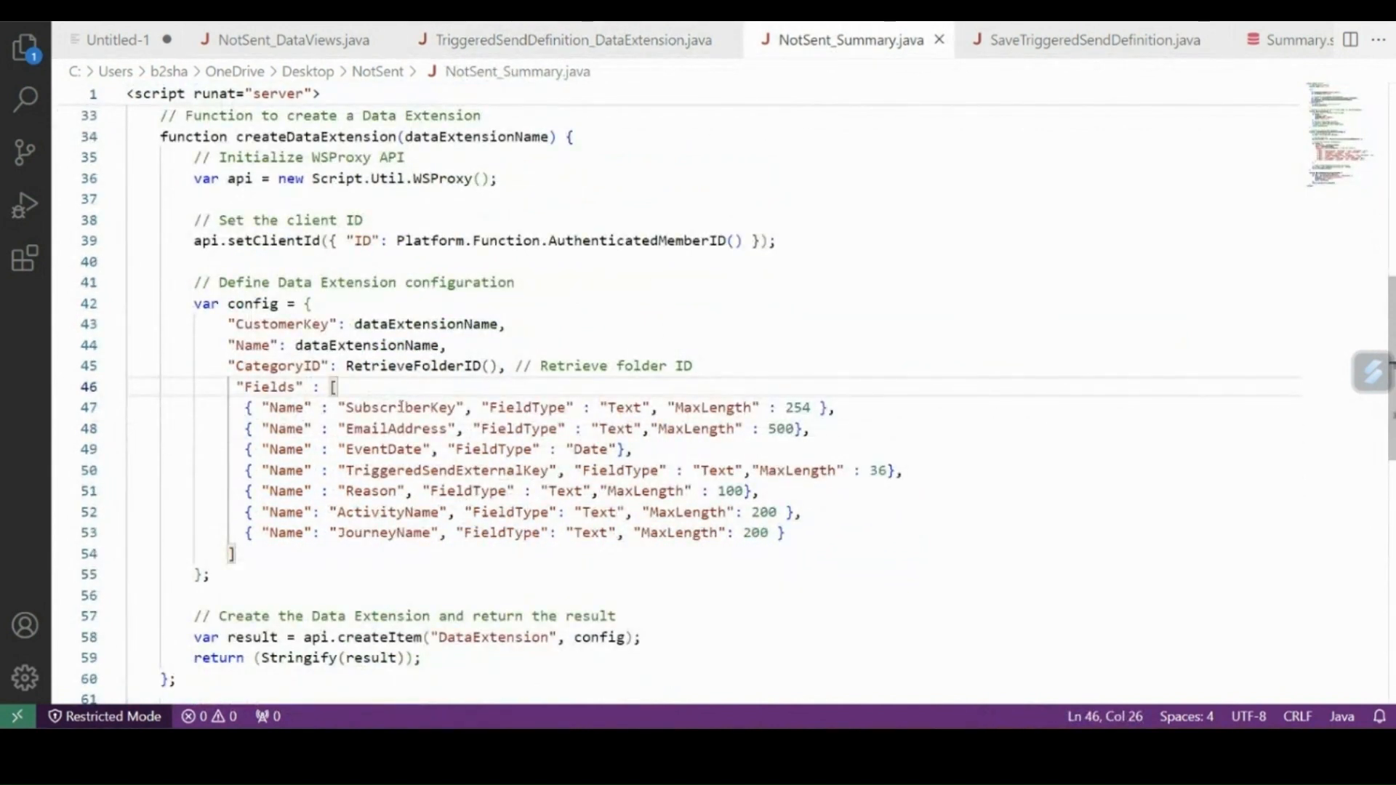
double_click(401, 407)
double_click(400, 428)
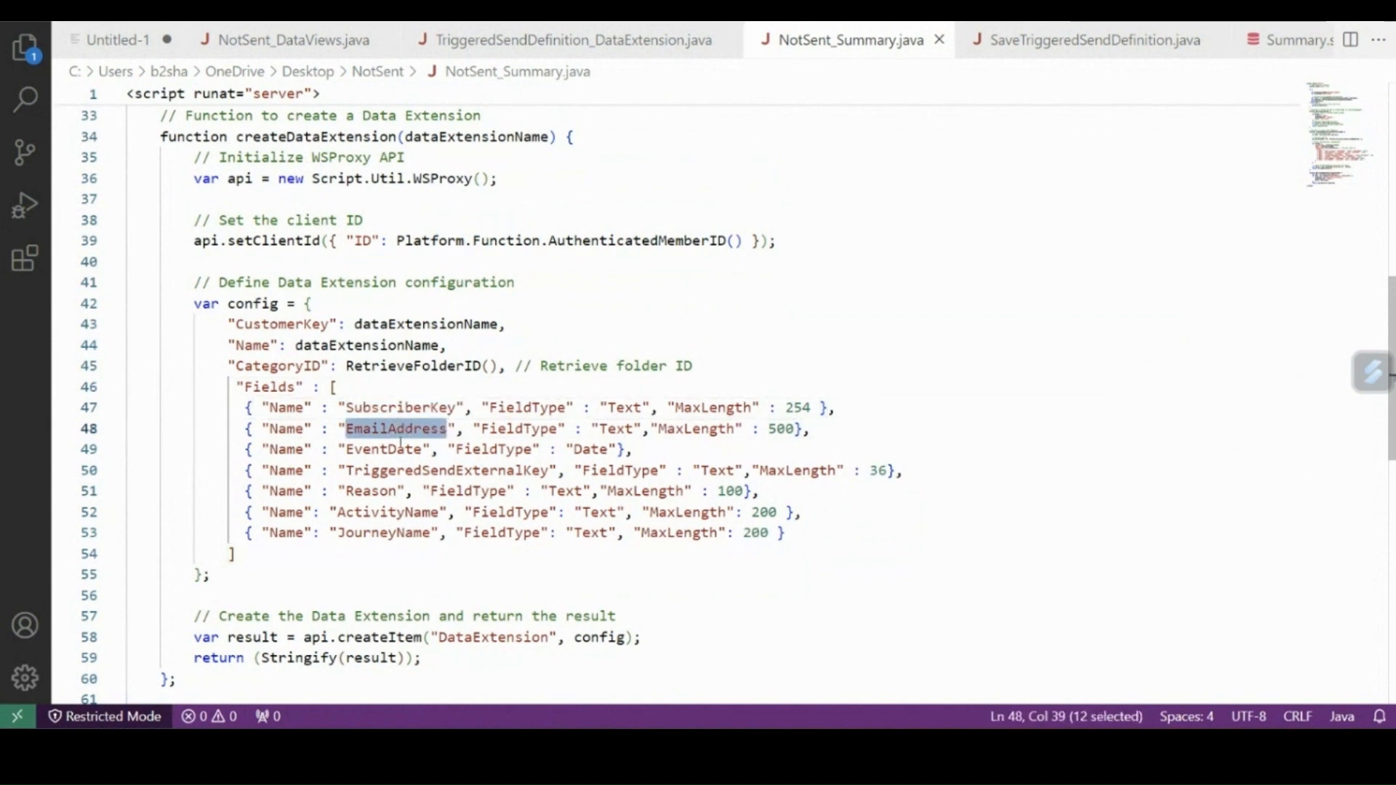
double_click(401, 447)
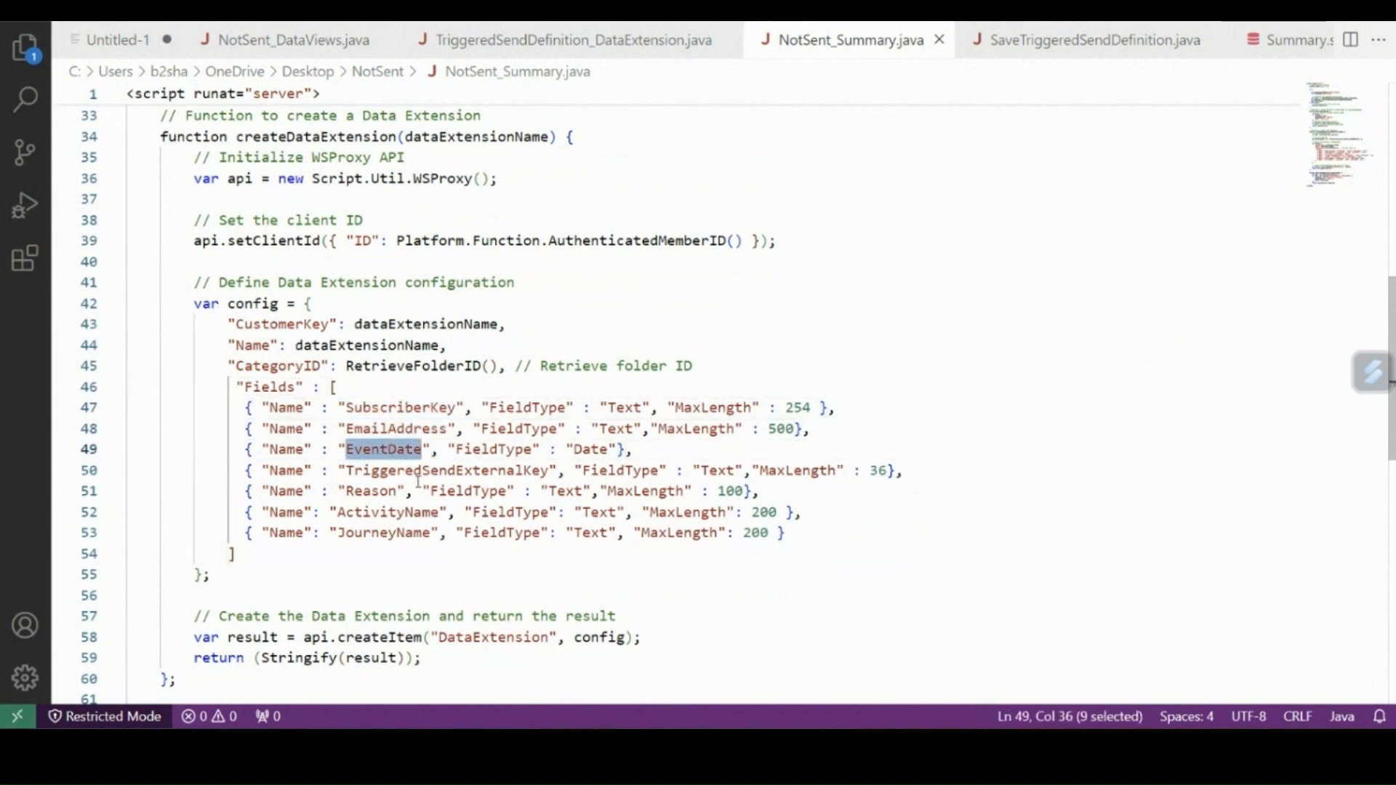
double_click(383, 492)
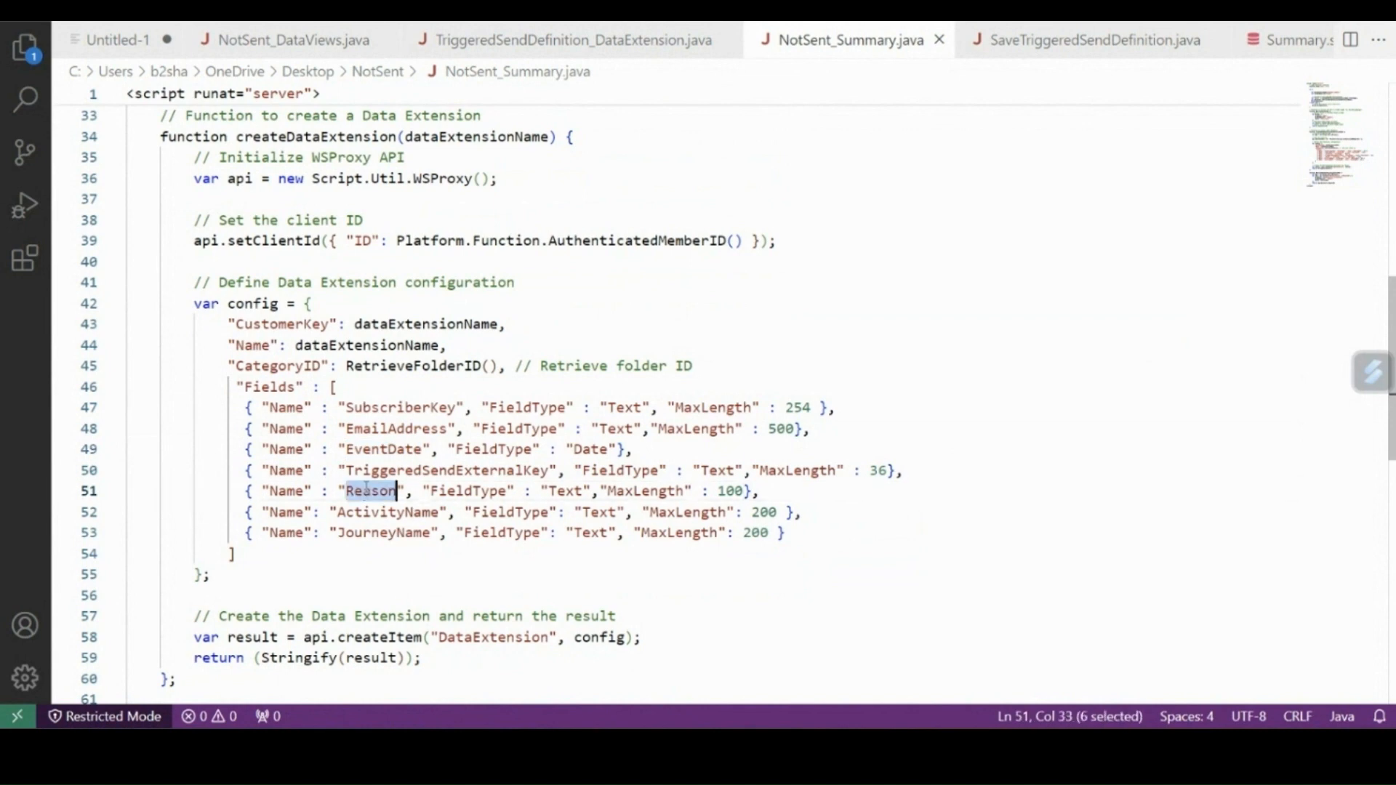
double_click(376, 512)
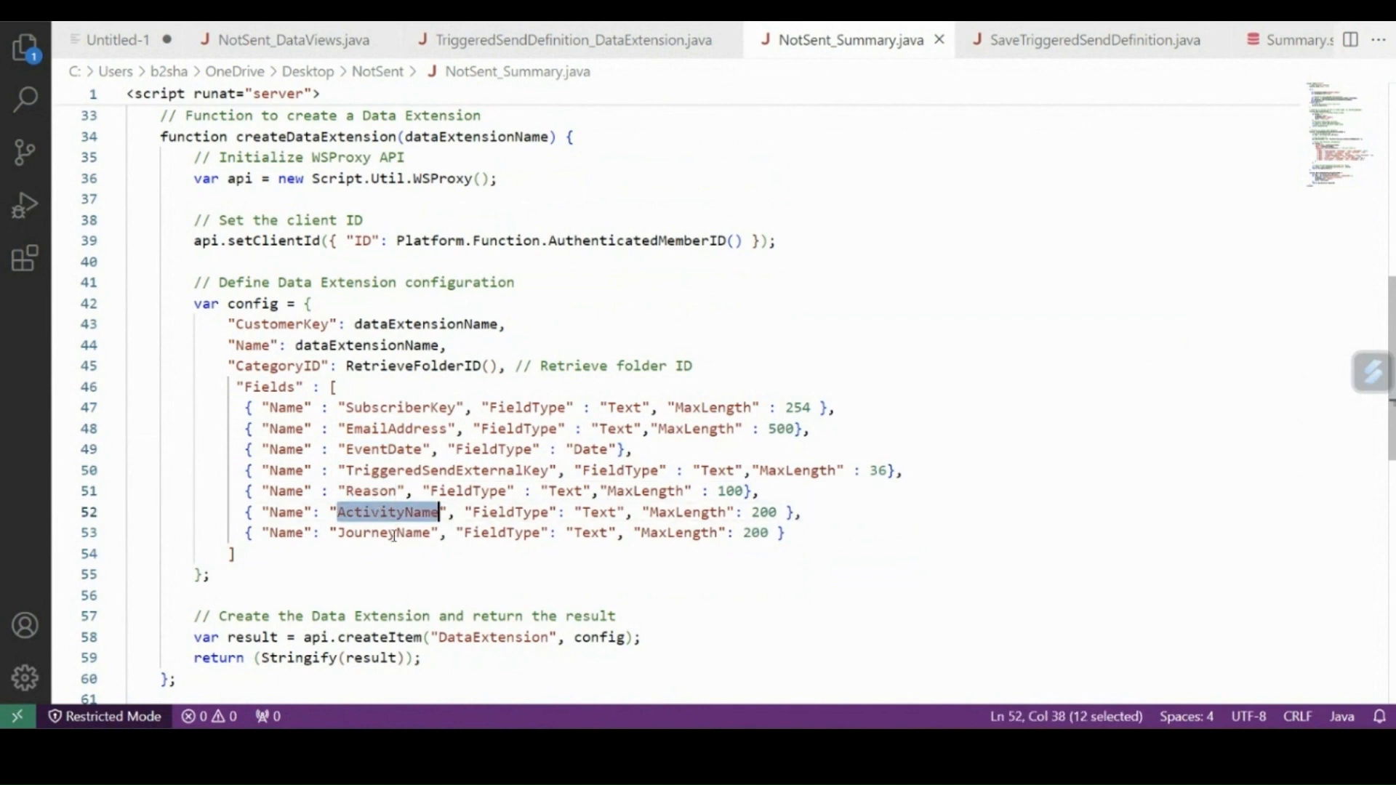
double_click(393, 536)
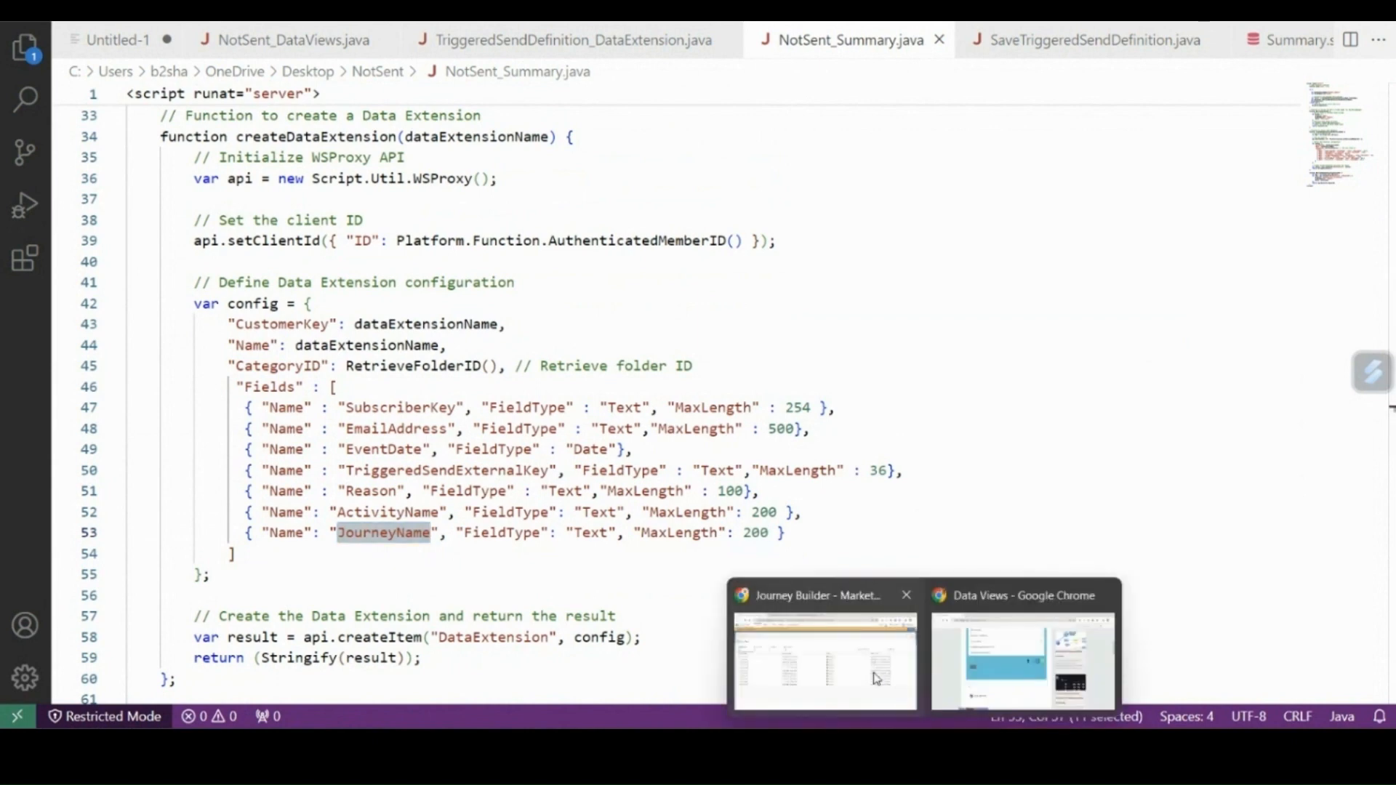
Switch to Automation Studio in Chrome and create a new automation with Schedule as its starting source.
click(814, 640)
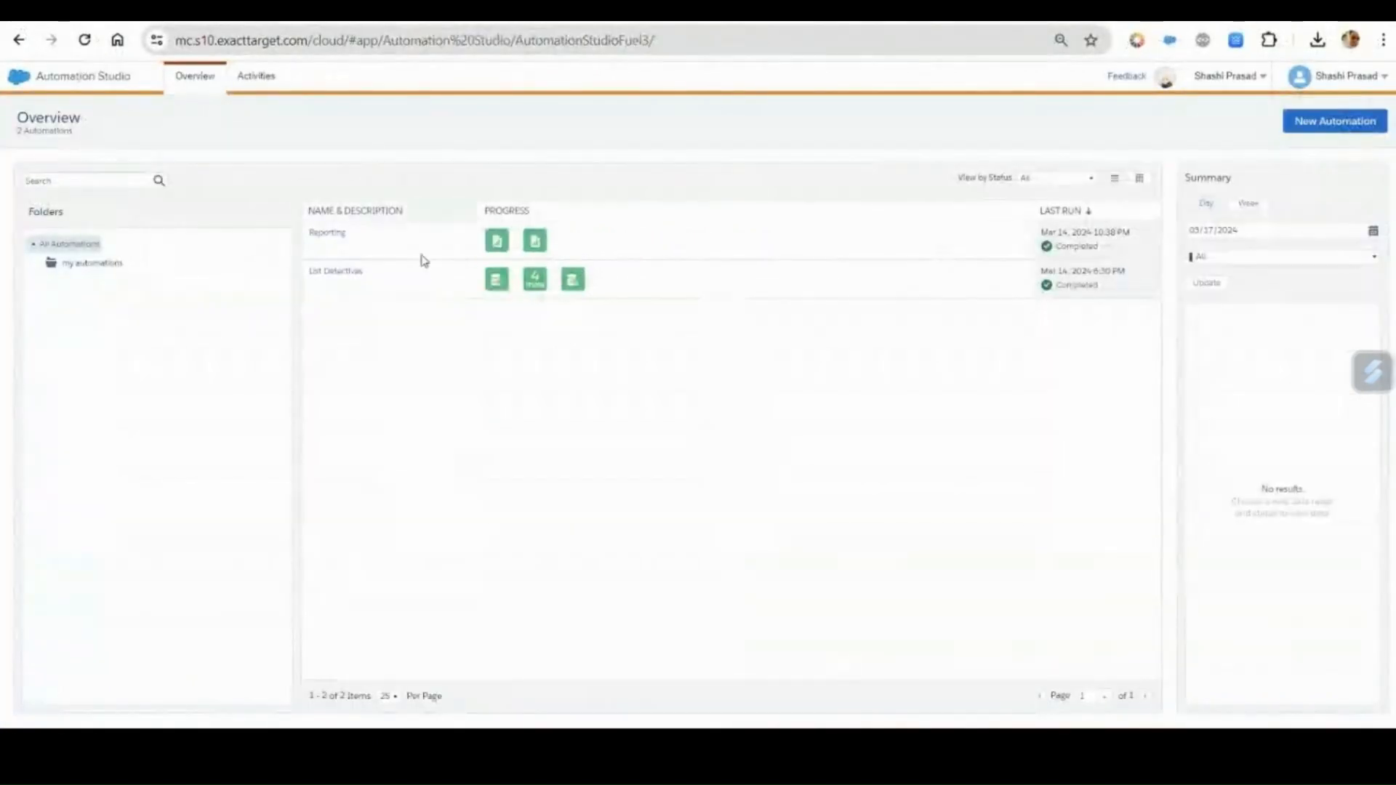
click(1306, 136)
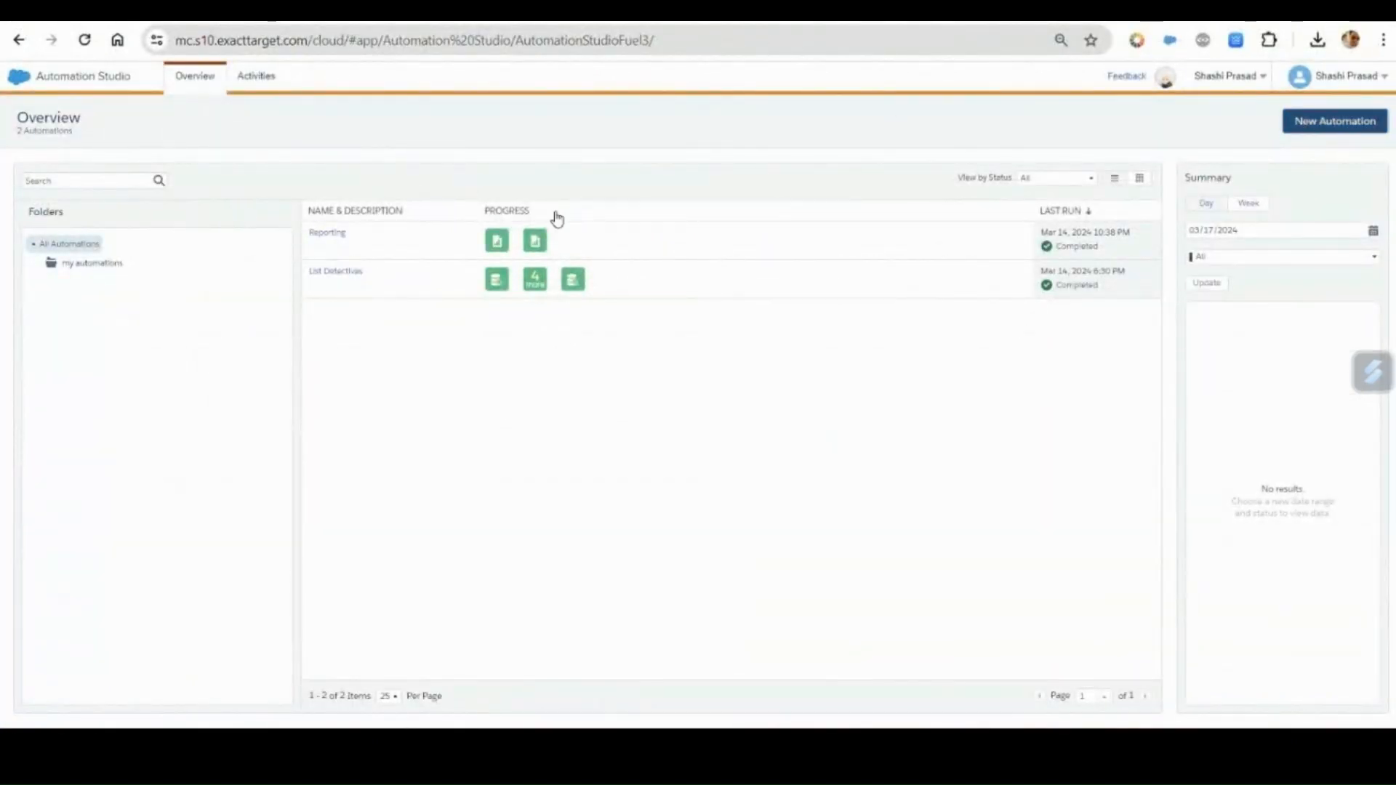
drag(50, 257, 349, 287)
Name the automation Custom Data Views and add a Script activity to each of workflow steps 1, 2 and 3.
click(76, 149)
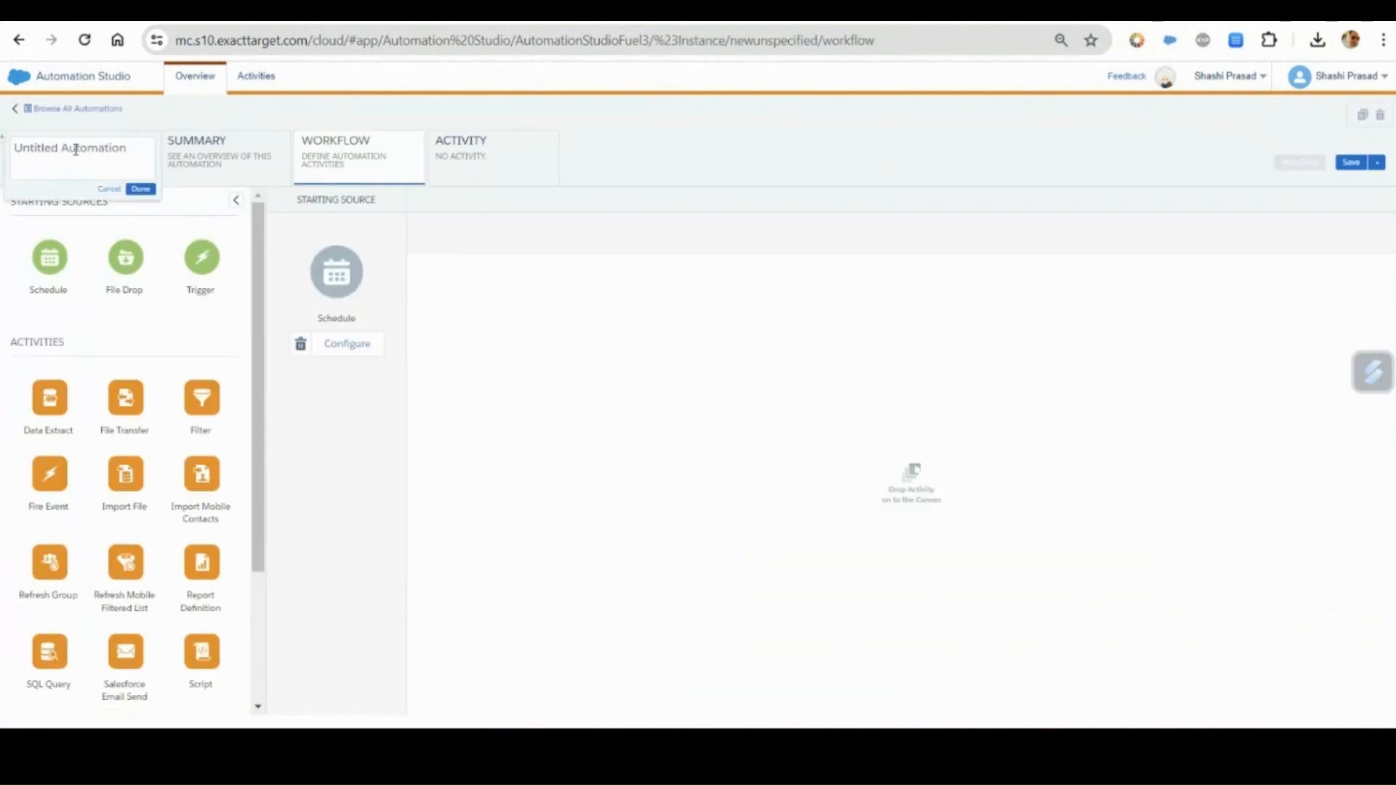
key(ctrl+a)
text(Custom Data Views)
click(140, 189)
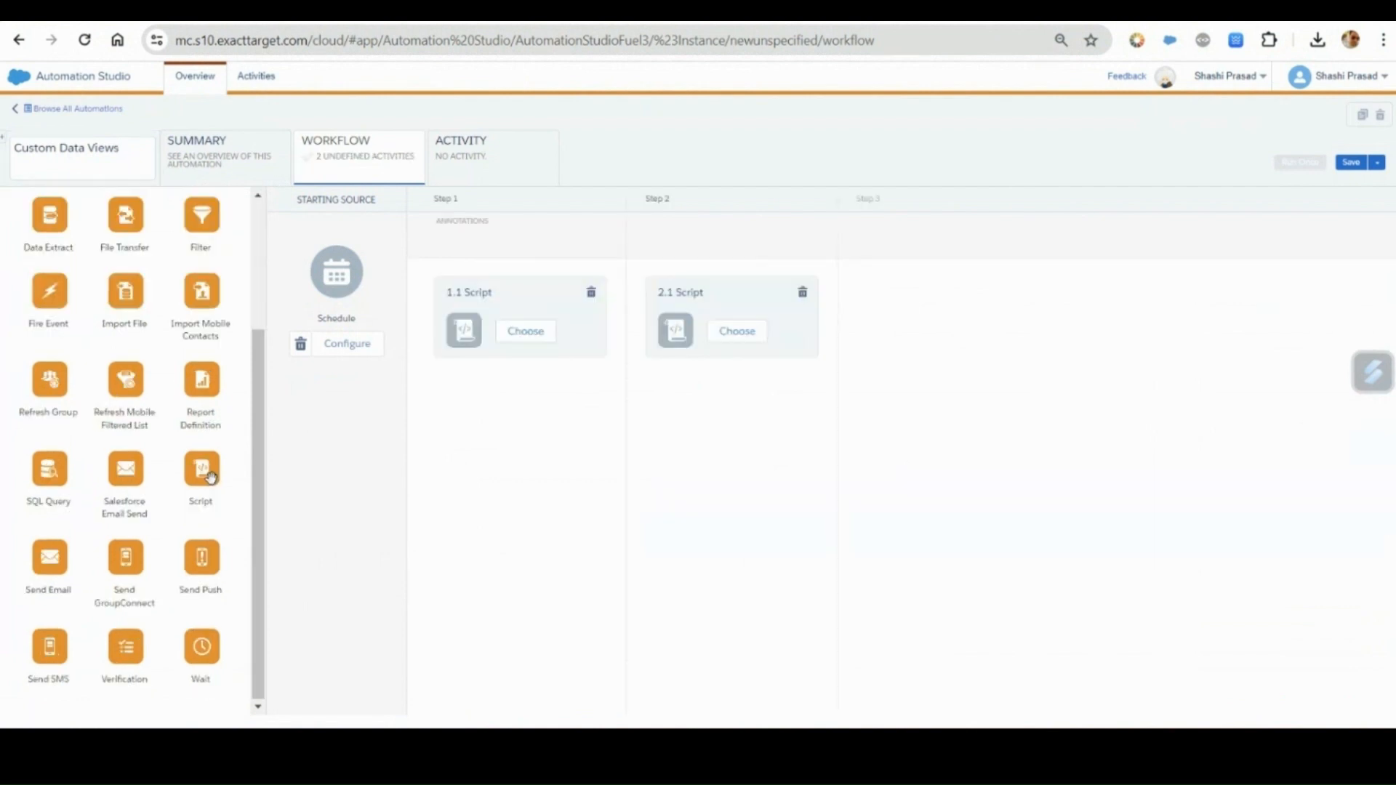
drag(201, 471, 938, 347)
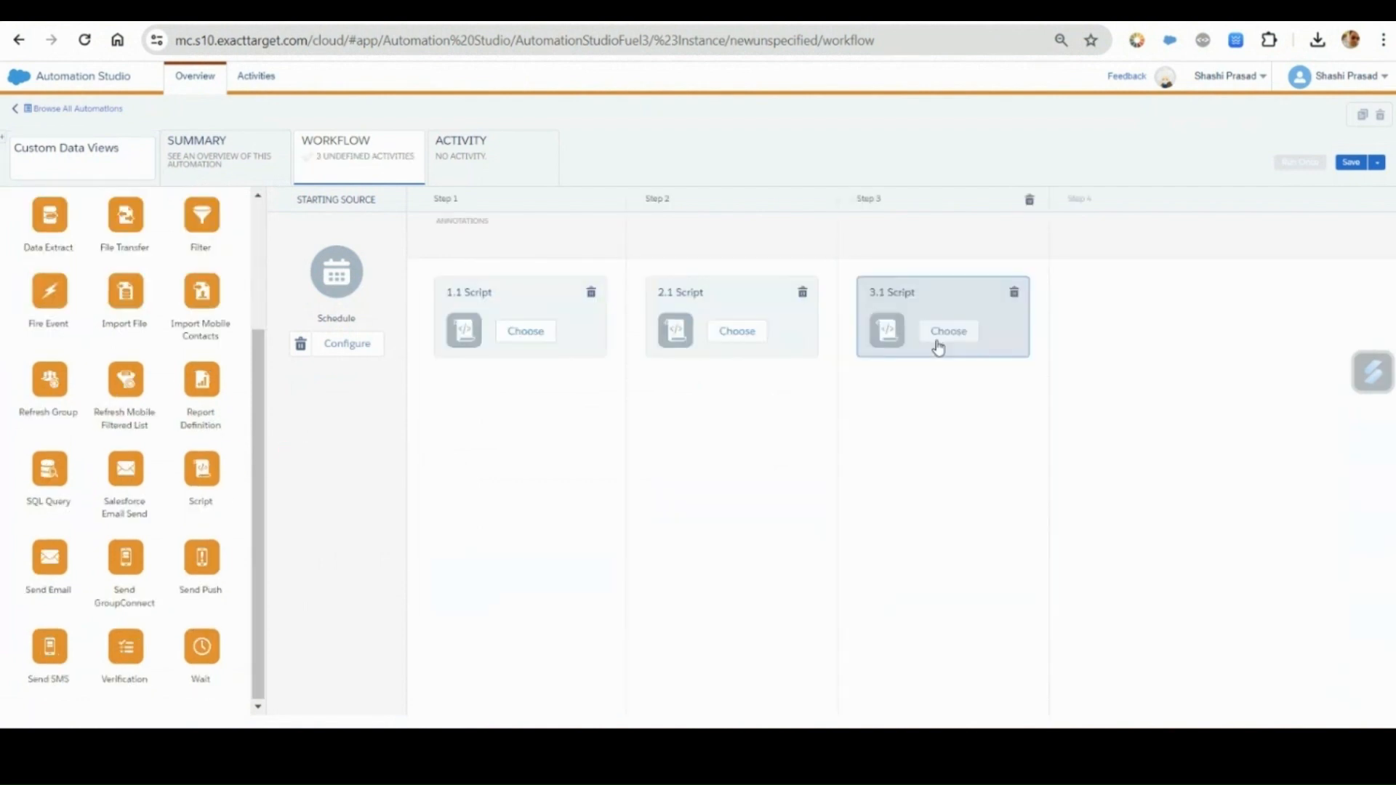
Create a new script activity for step 1 with NotSent_DataExtension as both its name and external key.
click(525, 332)
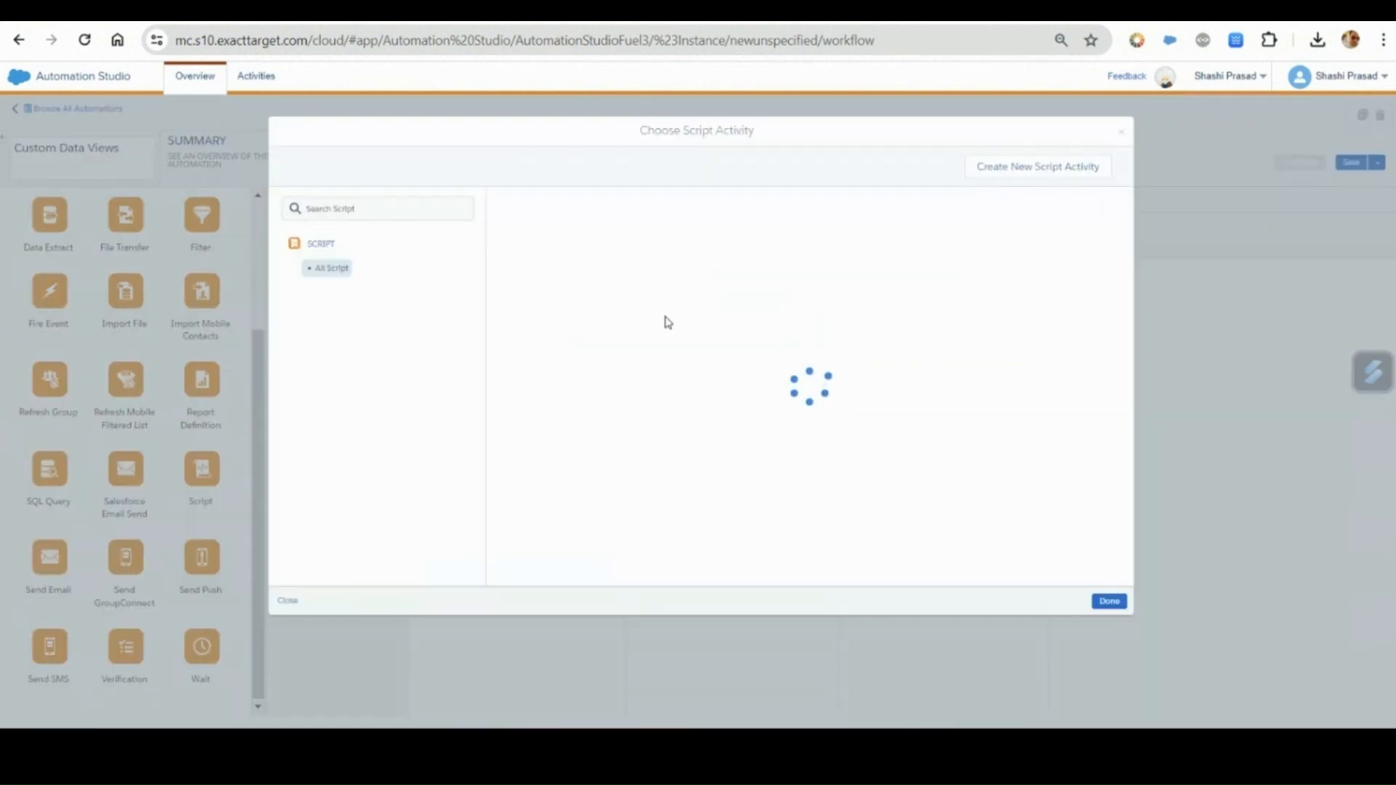
click(1042, 169)
click(502, 250)
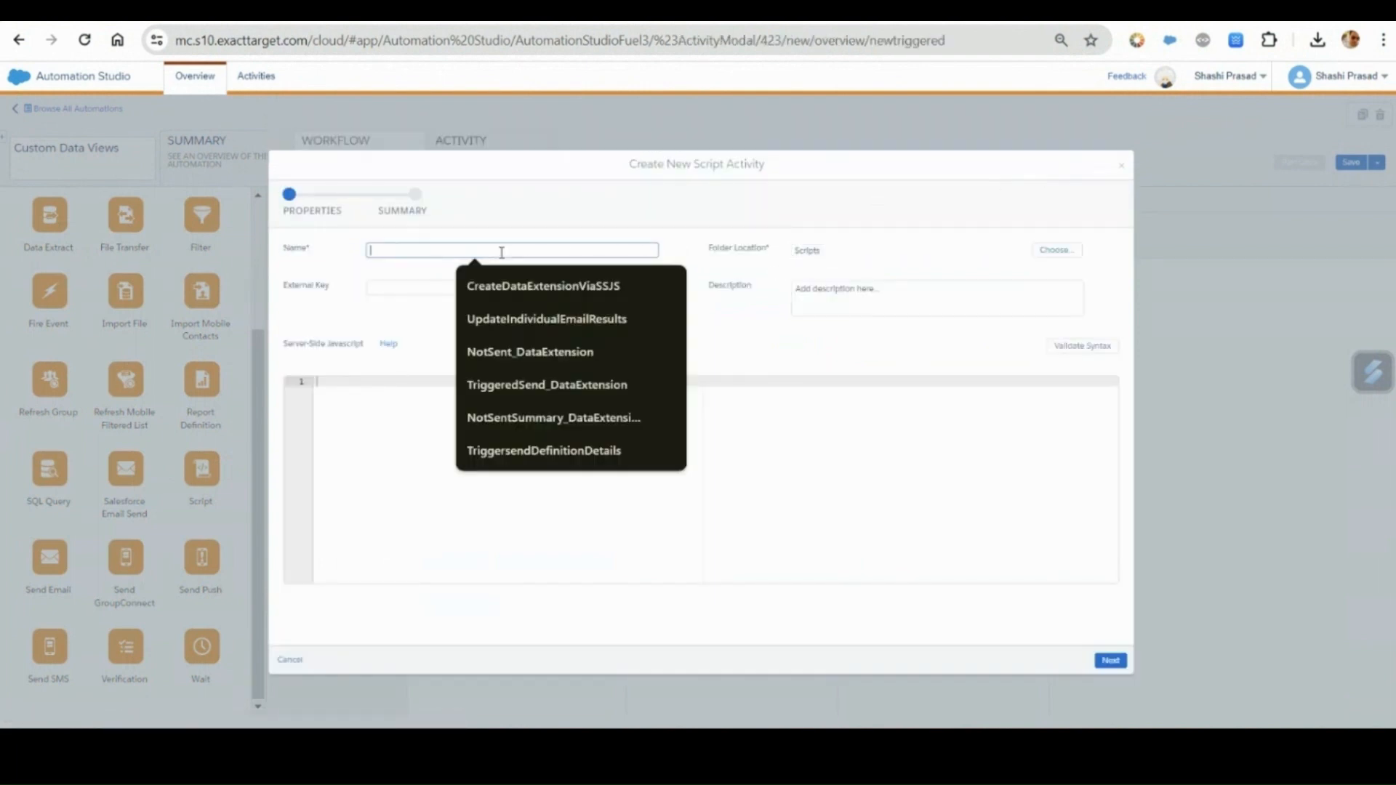
text(NotSent_DataExtension)
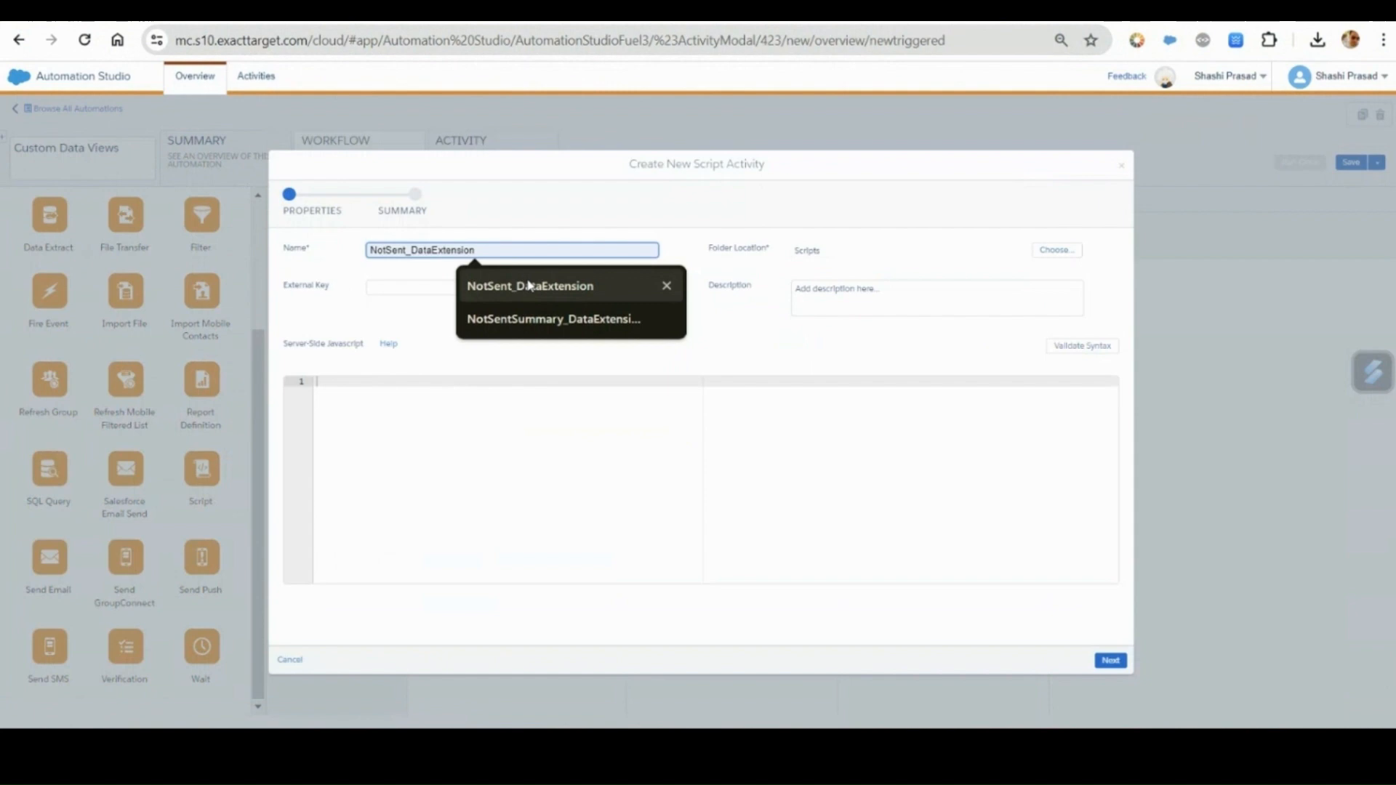
click(509, 286)
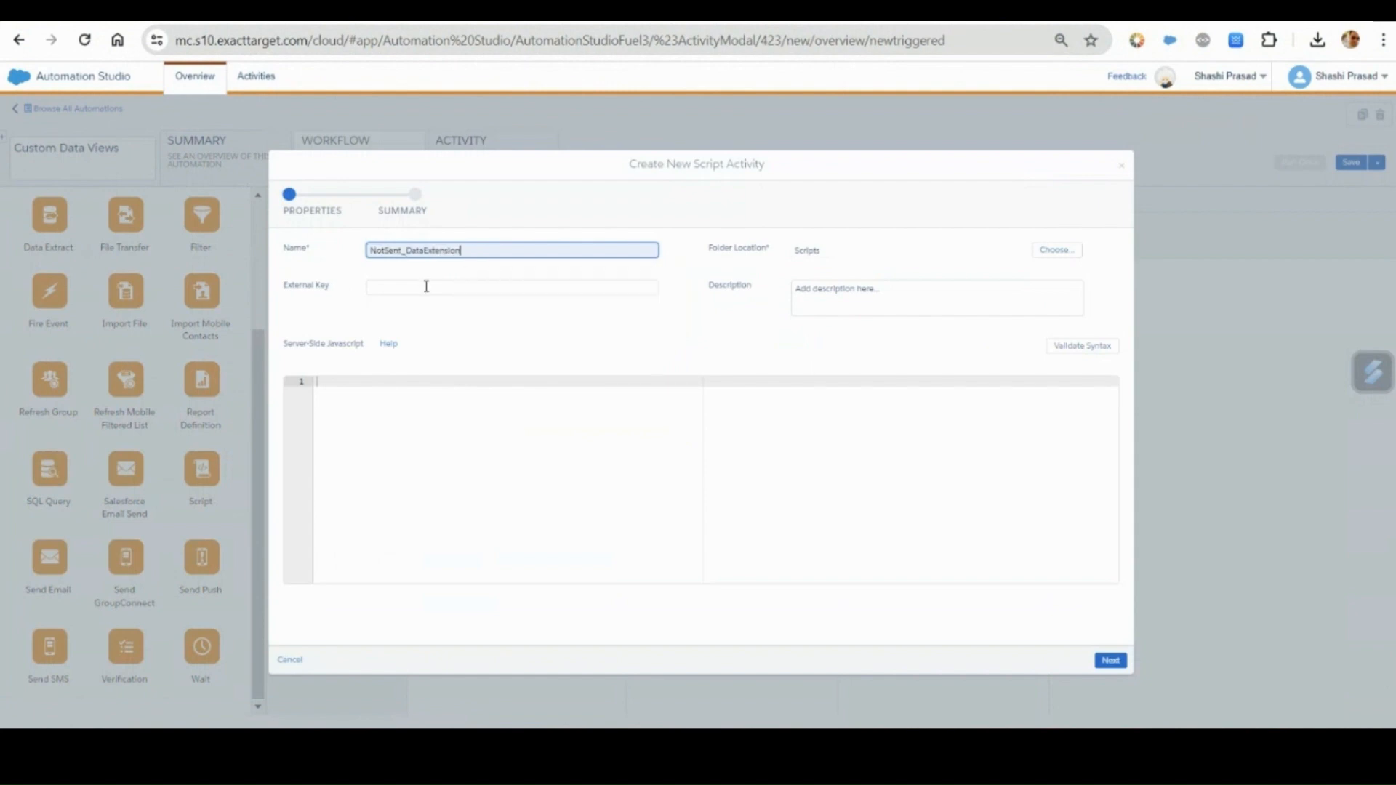
drag(458, 249, 366, 249)
key(ctrl+c)
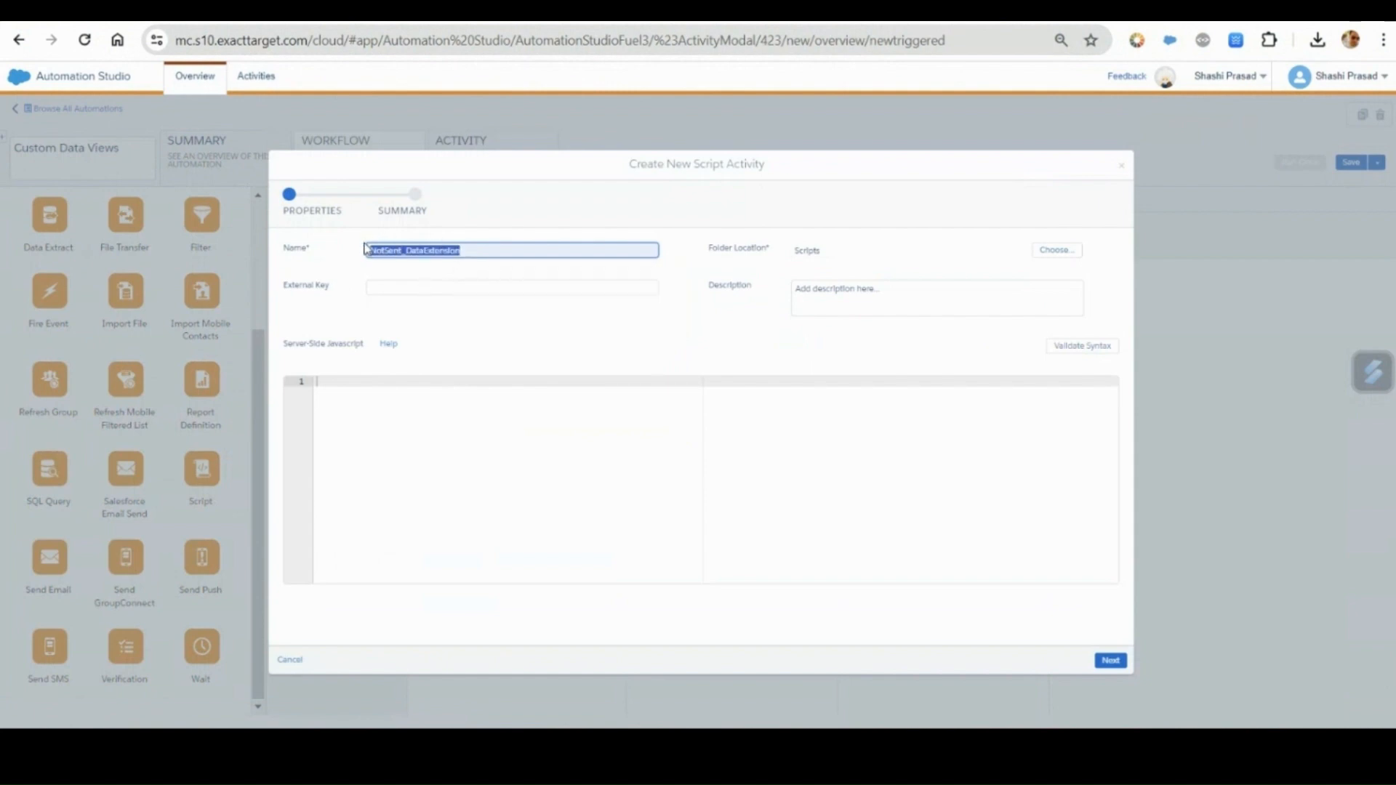
click(429, 291)
key(ctrl+v)
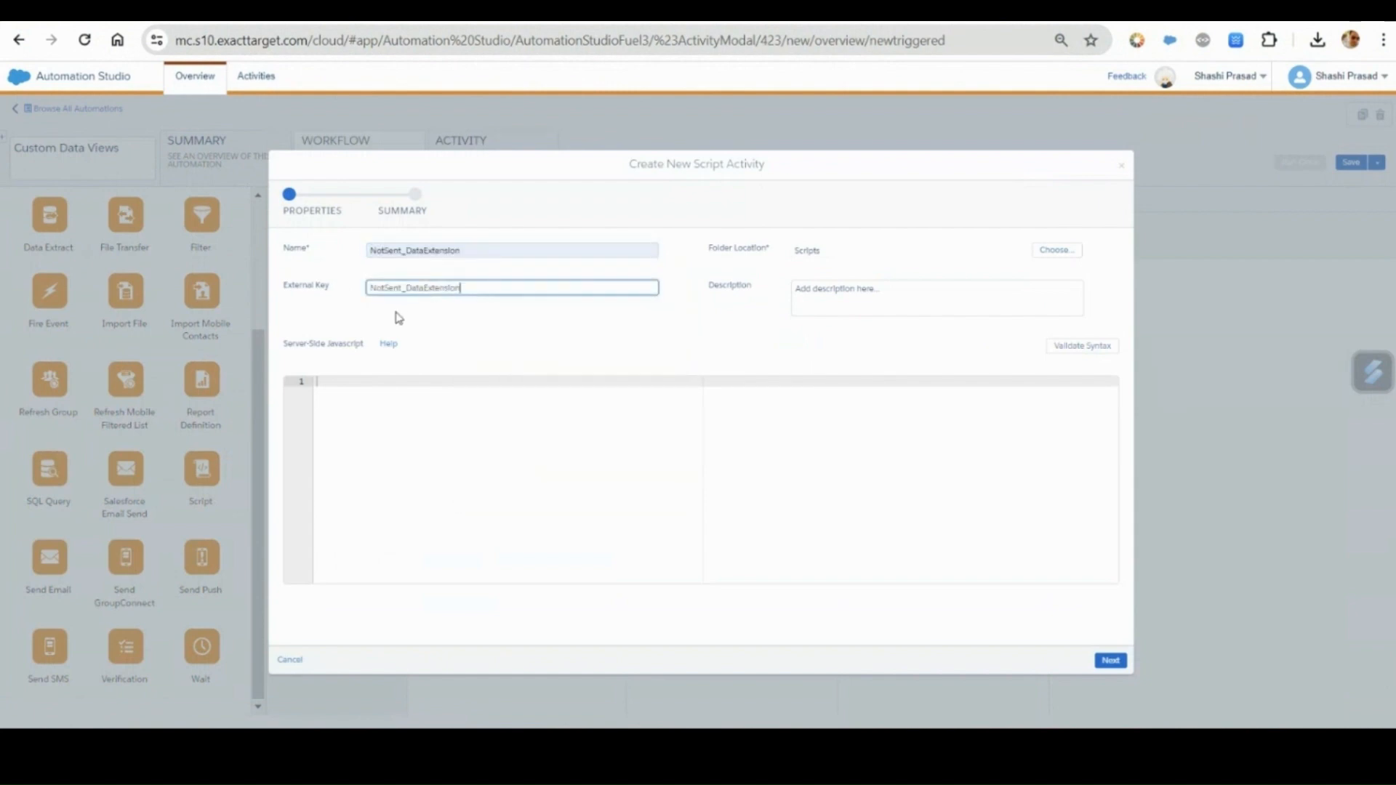
click(399, 319)
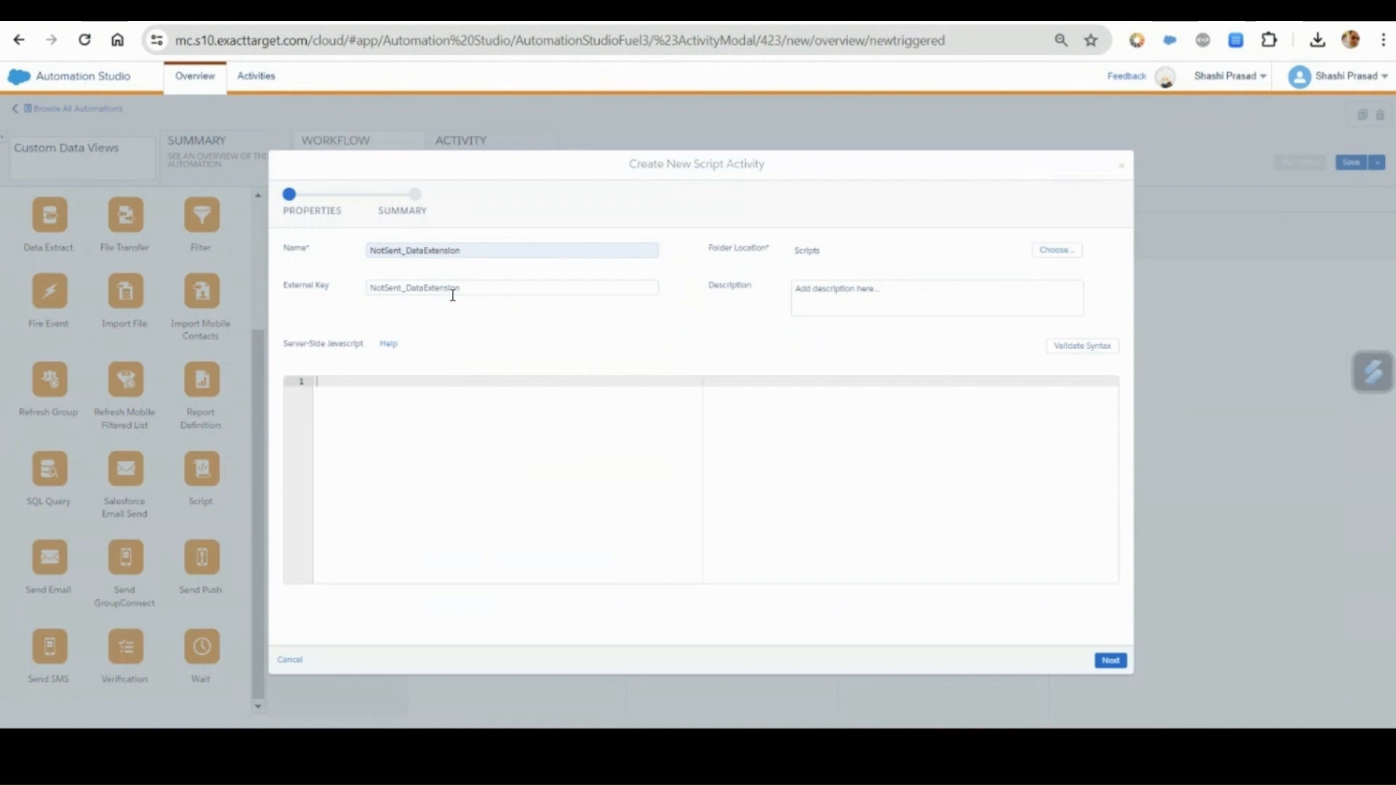
Copy the entire code of NotSent_DataViews.java from Visual Studio Code into the new script activity's server-side JavaScript in Automation Studio.
key(alt+Tab)
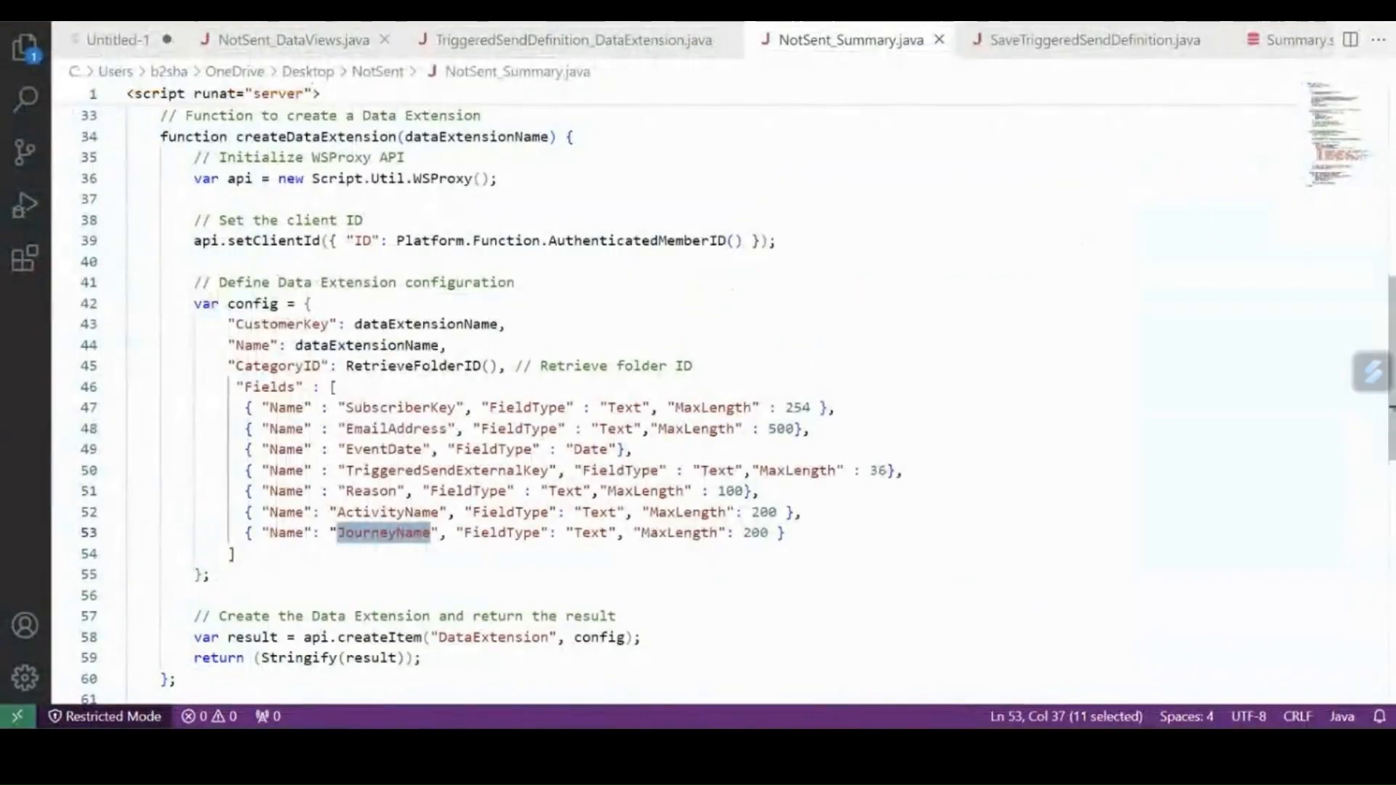
click(269, 40)
click(957, 442)
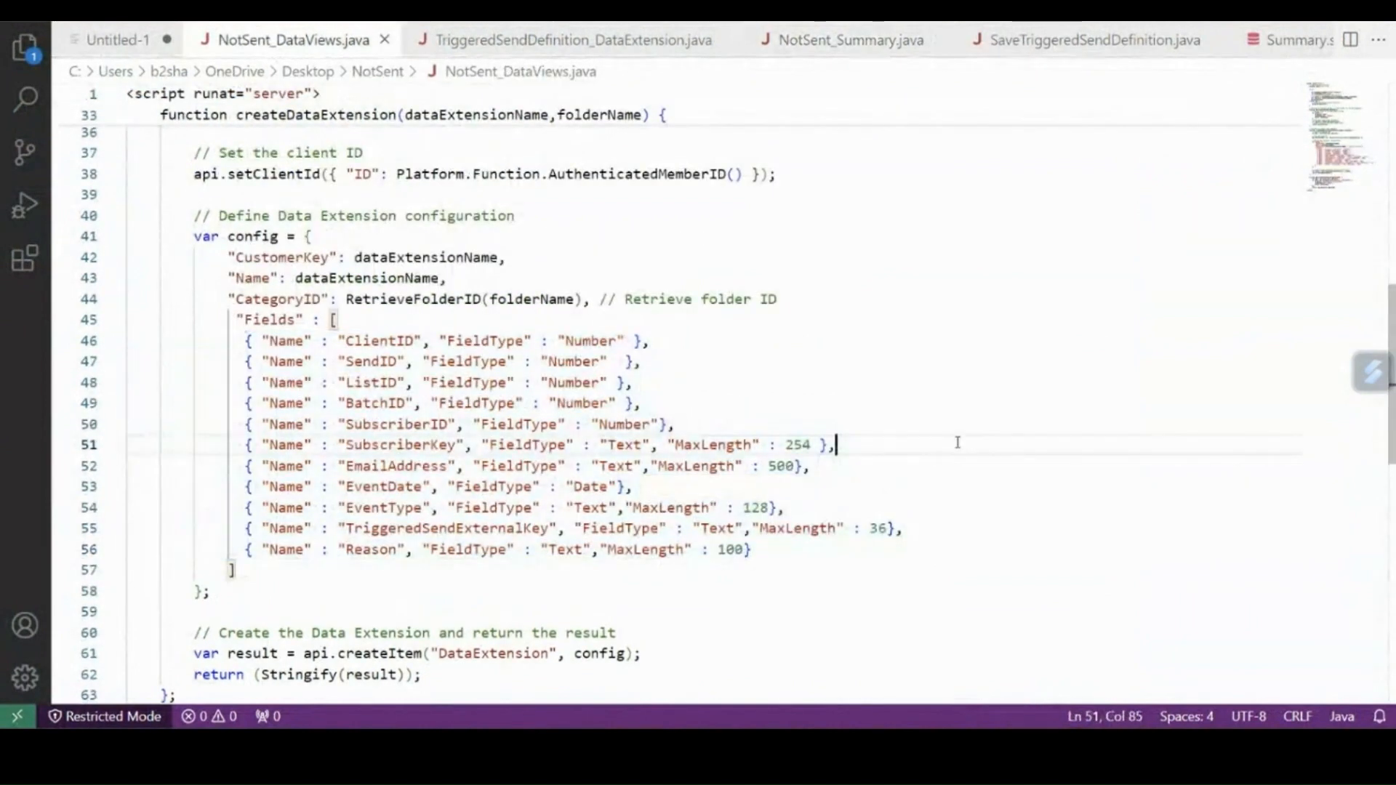
key(ctrl+a)
key(ctrl+c)
key(alt+Tab)
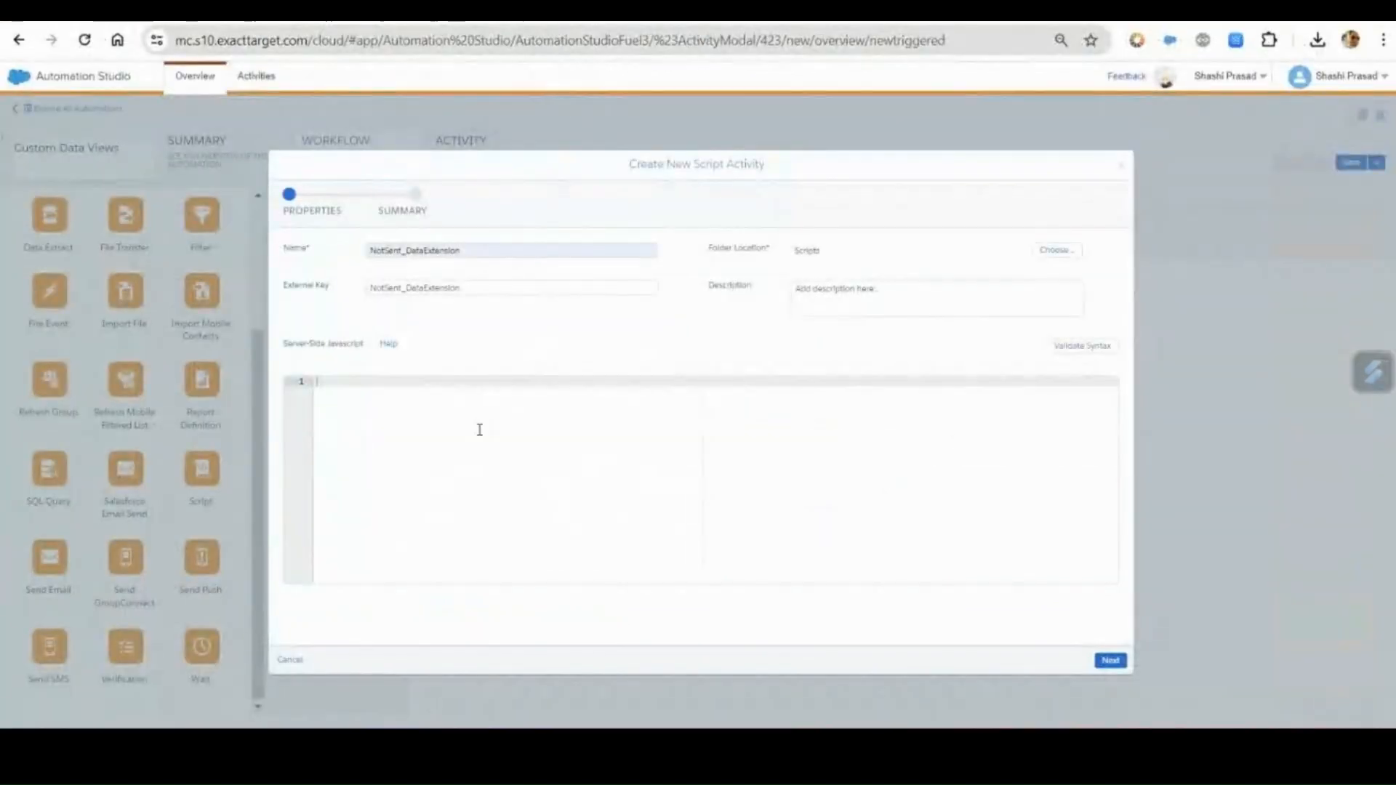
click(477, 430)
key(ctrl+v)
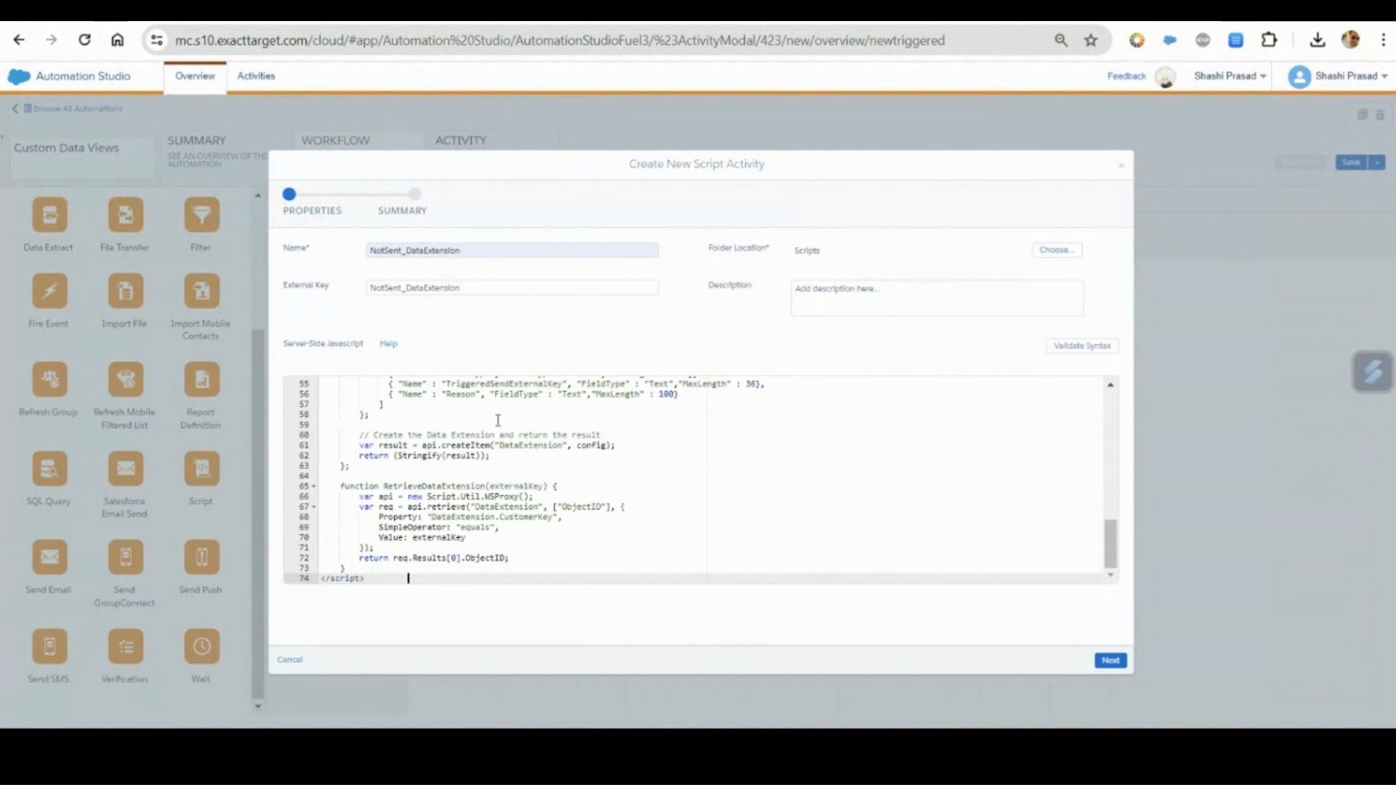
Validate the syntax of the NotSent_DataExtension script and finish creating the activity.
click(1080, 347)
click(1109, 662)
click(1118, 667)
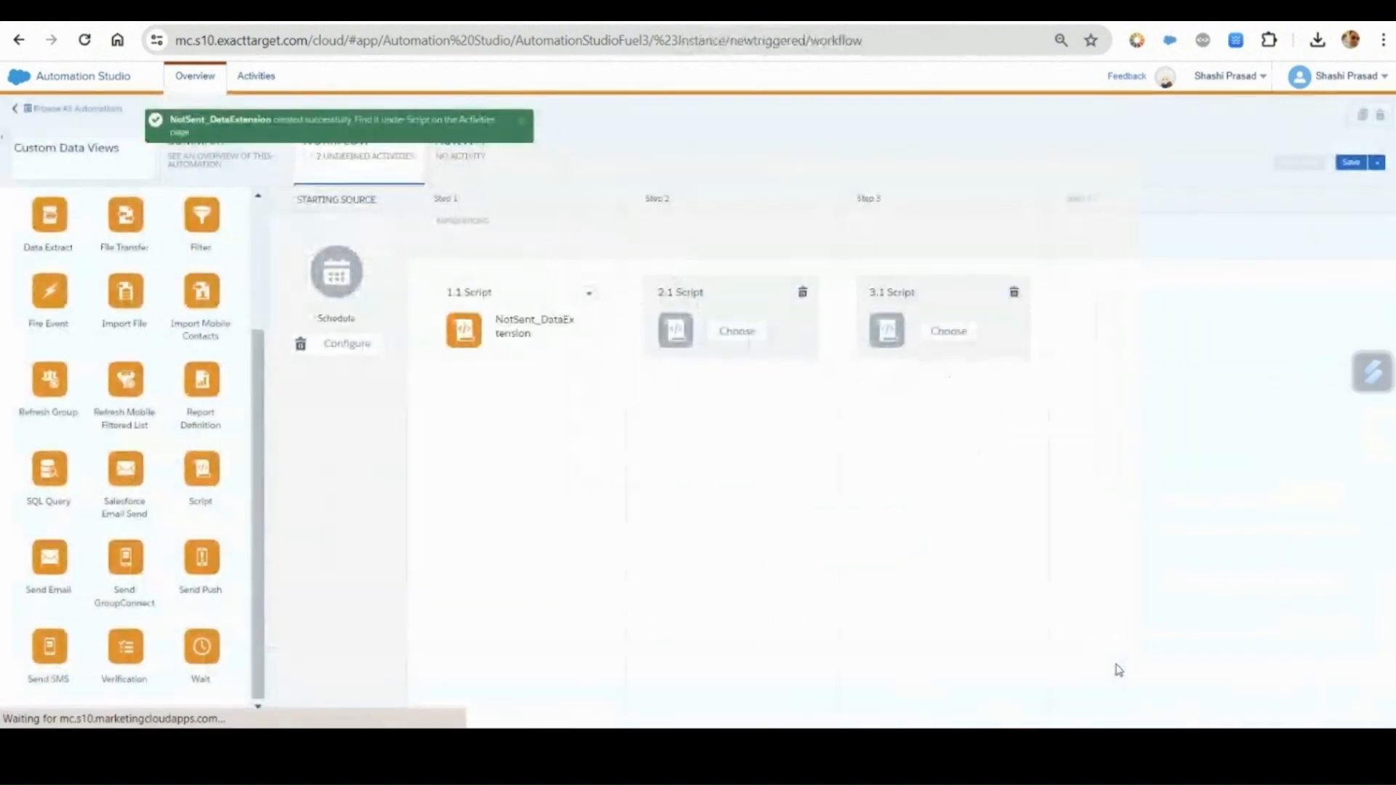
Create a new script activity for step 2 with TriggeredSend_DataExtension as both its name and external key.
click(741, 334)
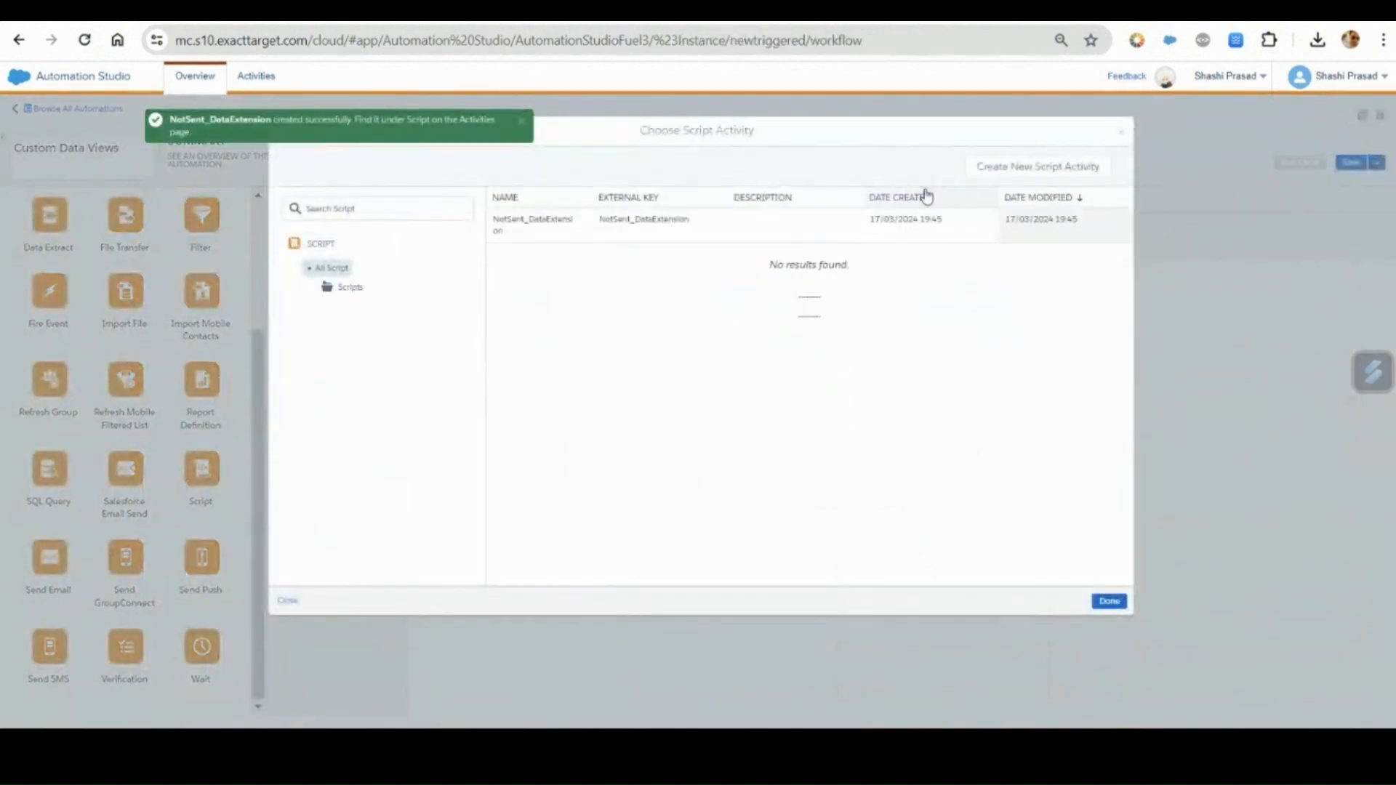
click(991, 169)
click(459, 250)
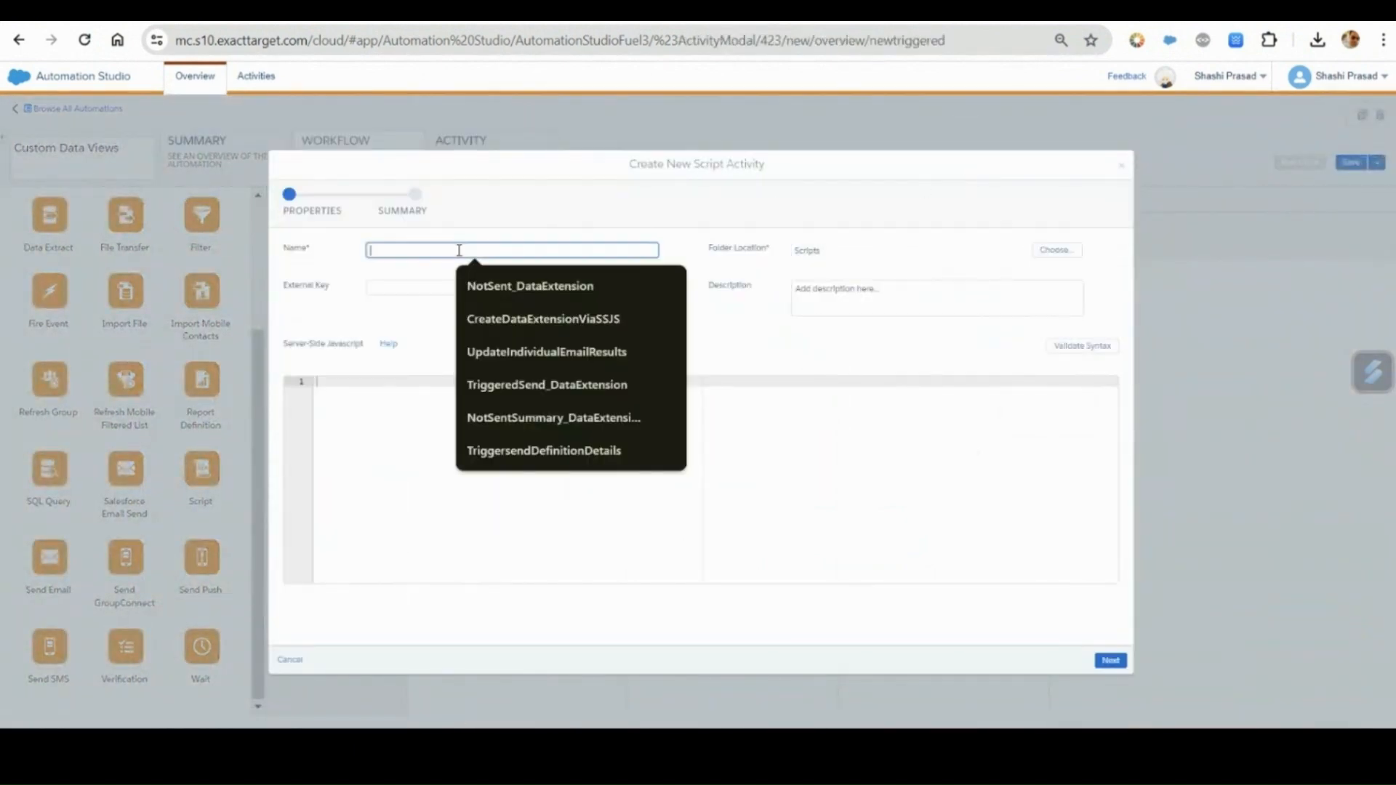
text(Tr)
click(611, 286)
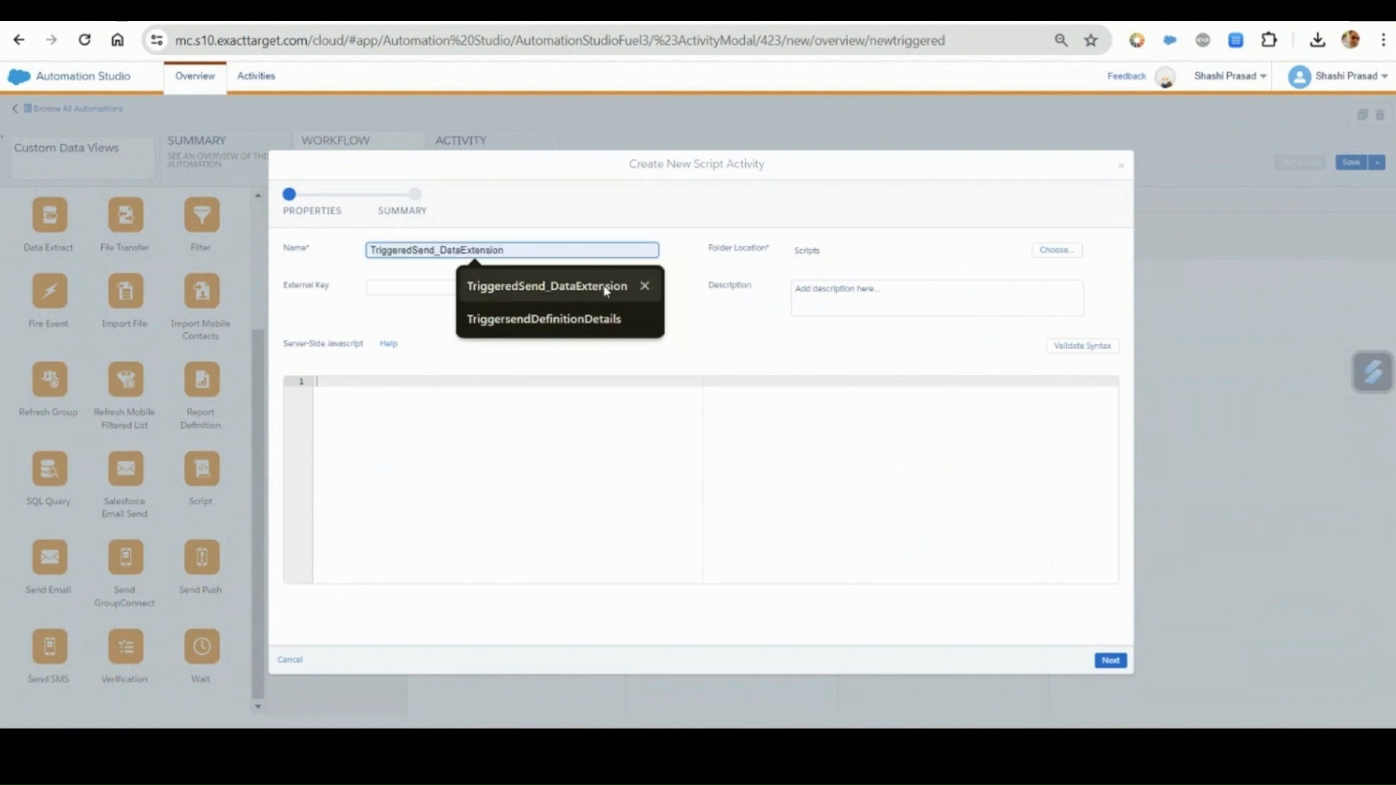
drag(507, 251, 347, 231)
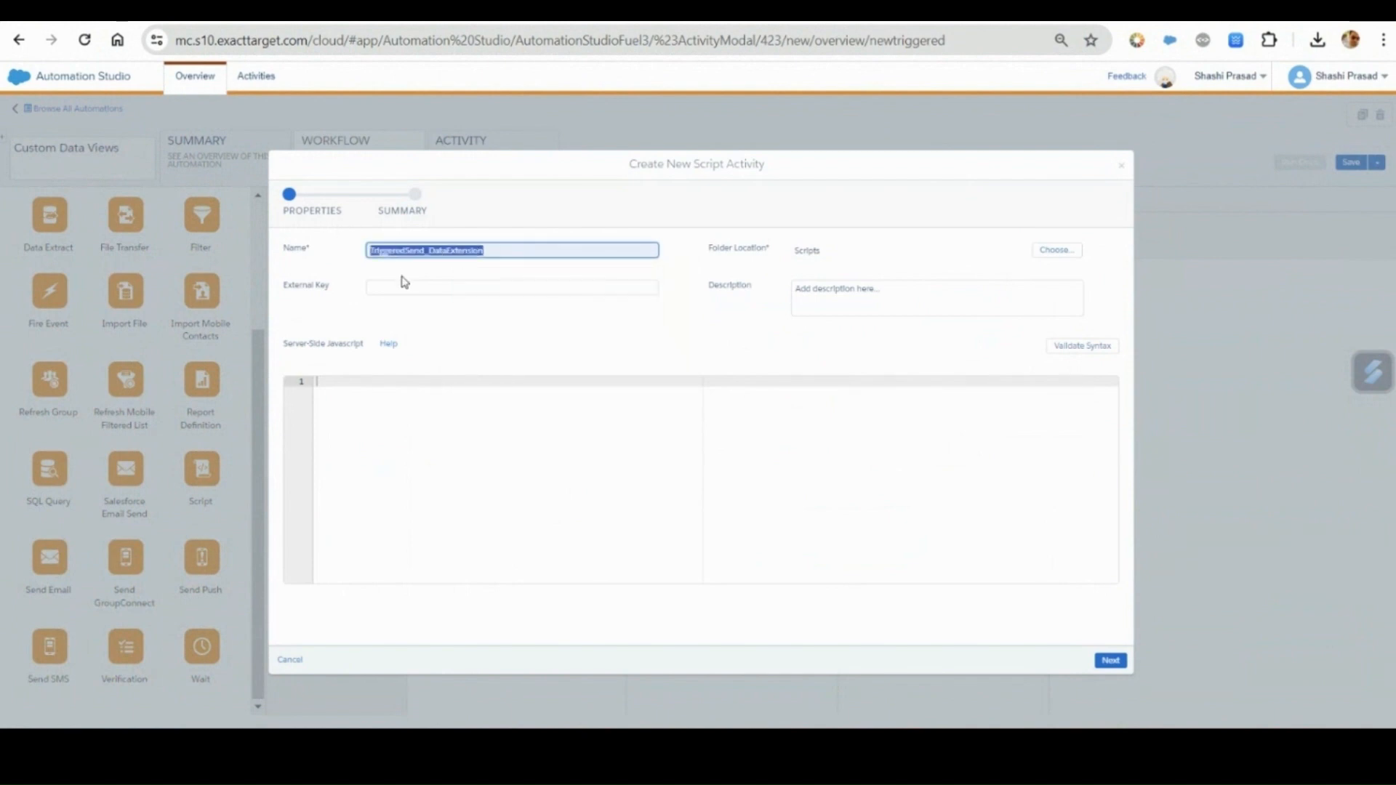
click(406, 288)
key(ctrl+v)
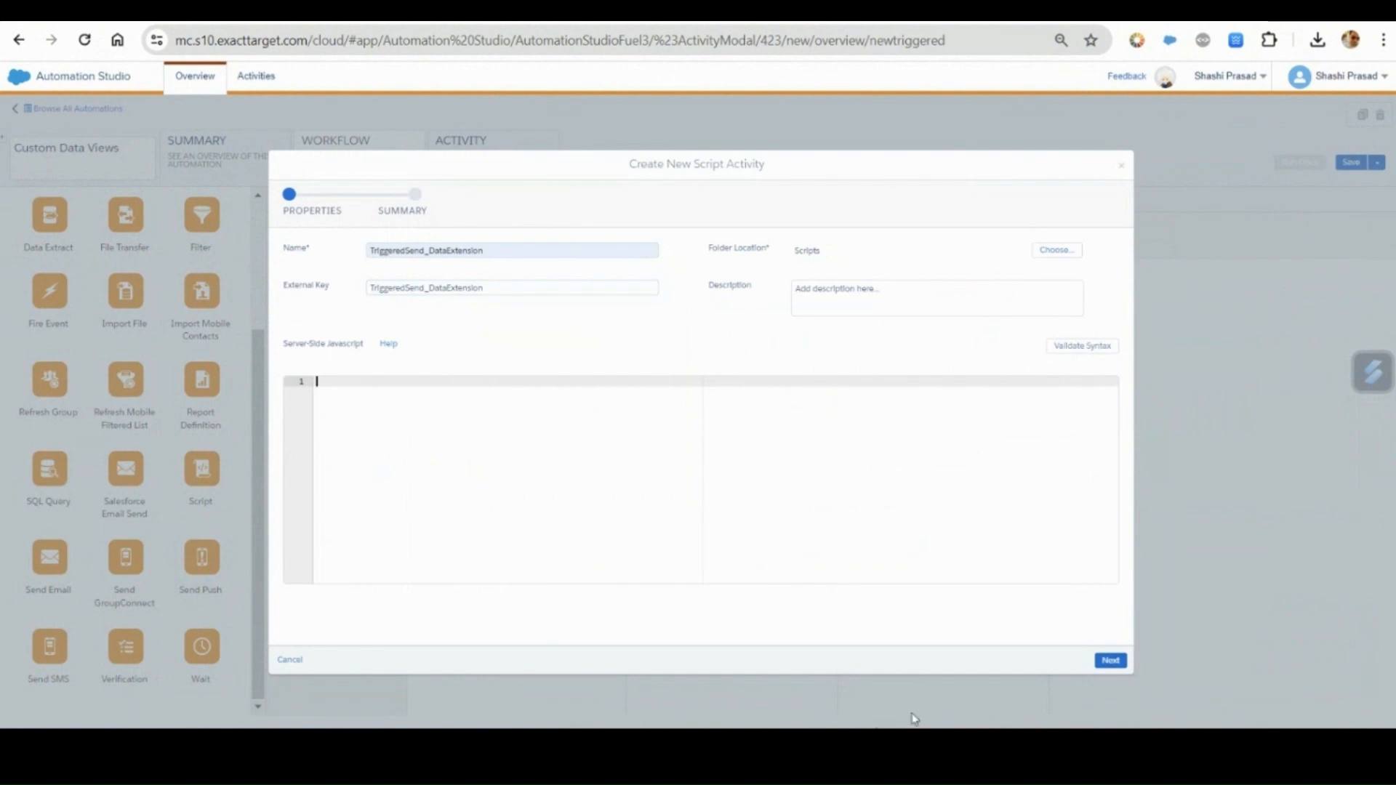
Copy all the code of TriggeredSendDefinition_DataExtension.java from Visual Studio Code into the activity's server-side JavaScript in Automation Studio and finish creating the activity.
key(alt+Tab)
click(435, 42)
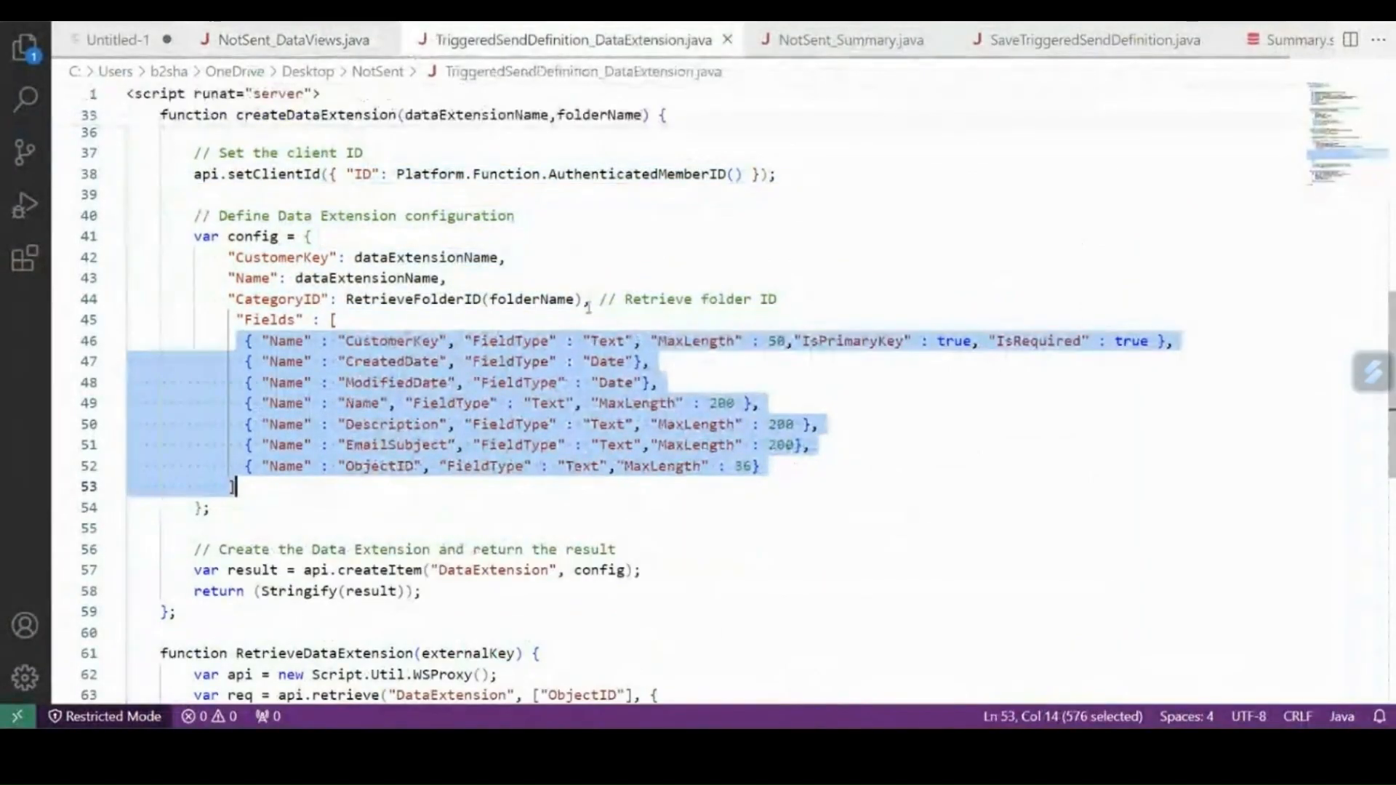
click(678, 222)
key(ctrl+a)
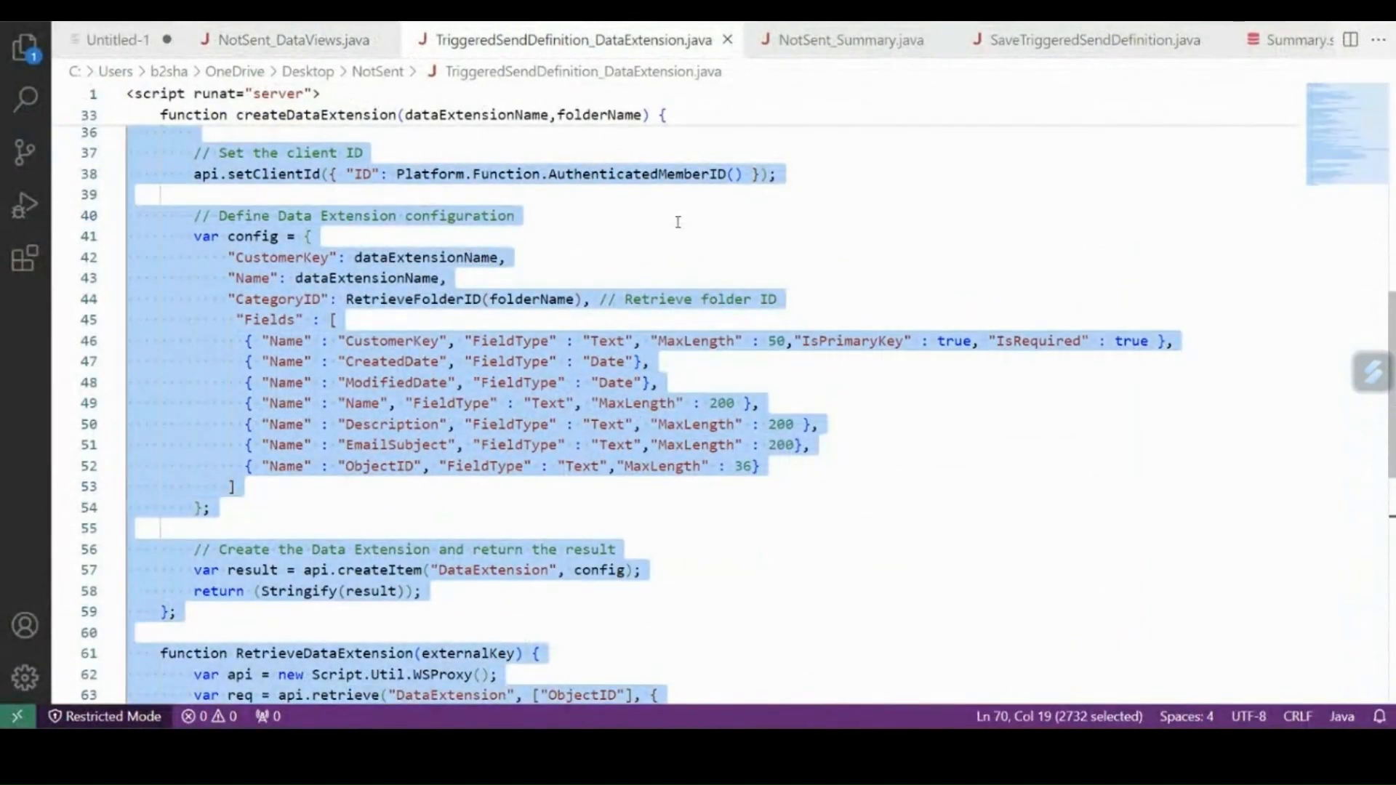
key(alt+Tab)
key(ctrl+v)
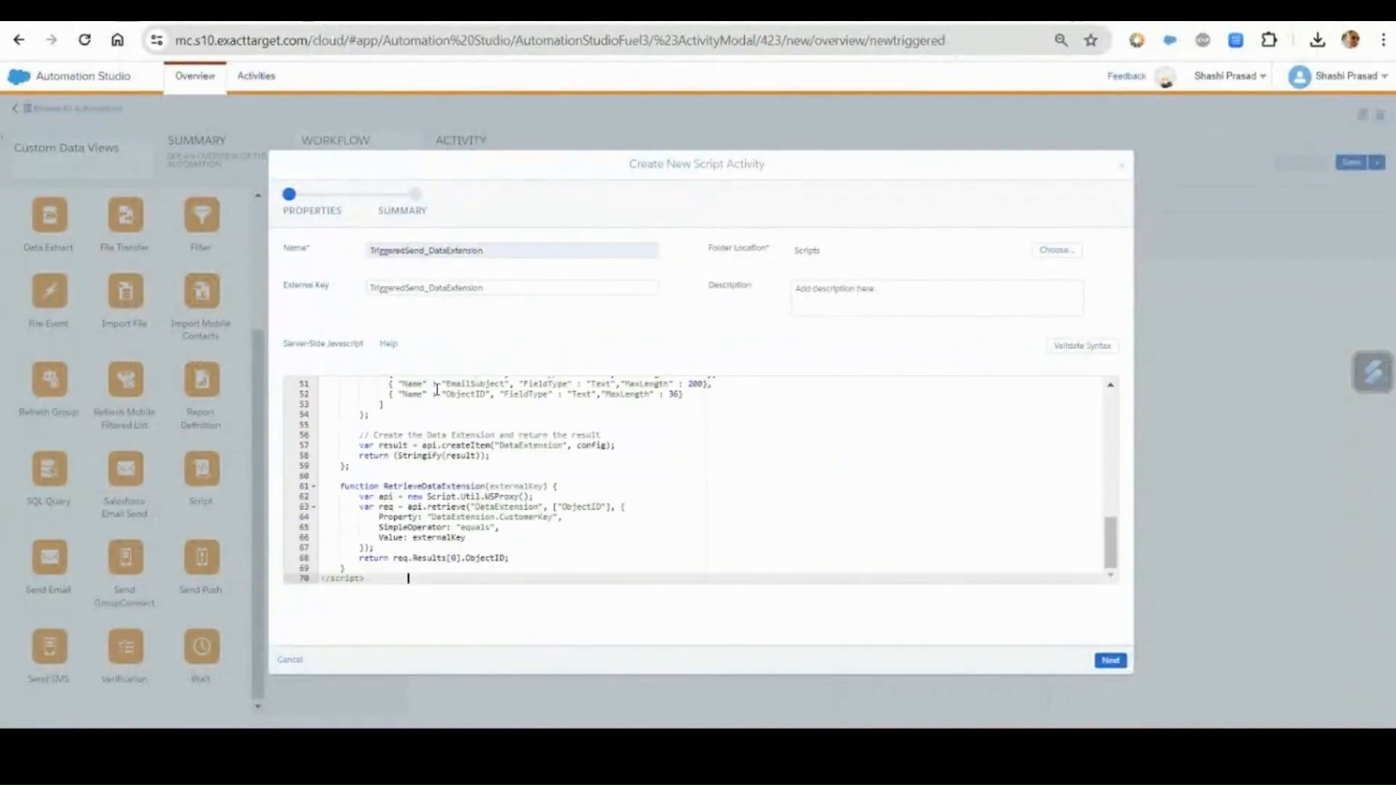
click(1110, 661)
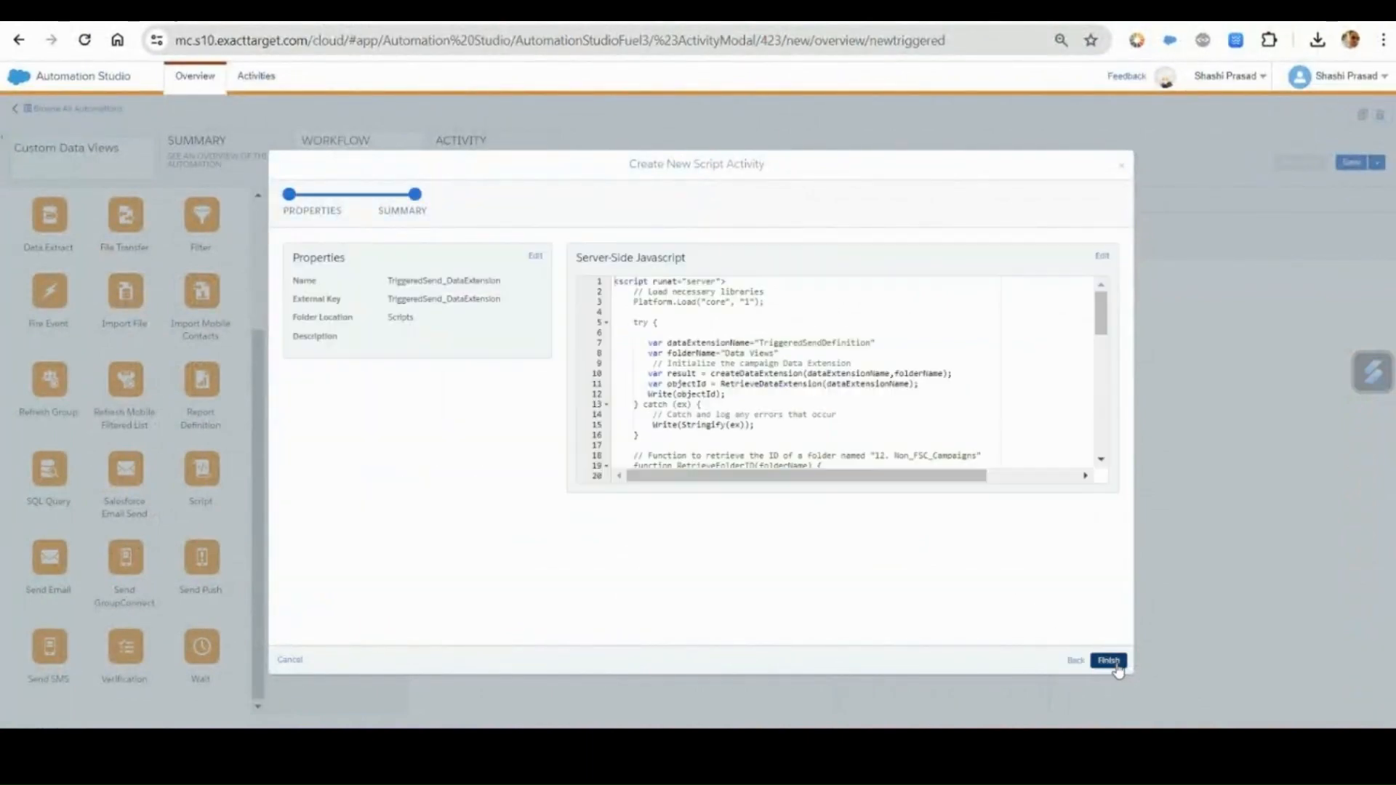
click(1110, 661)
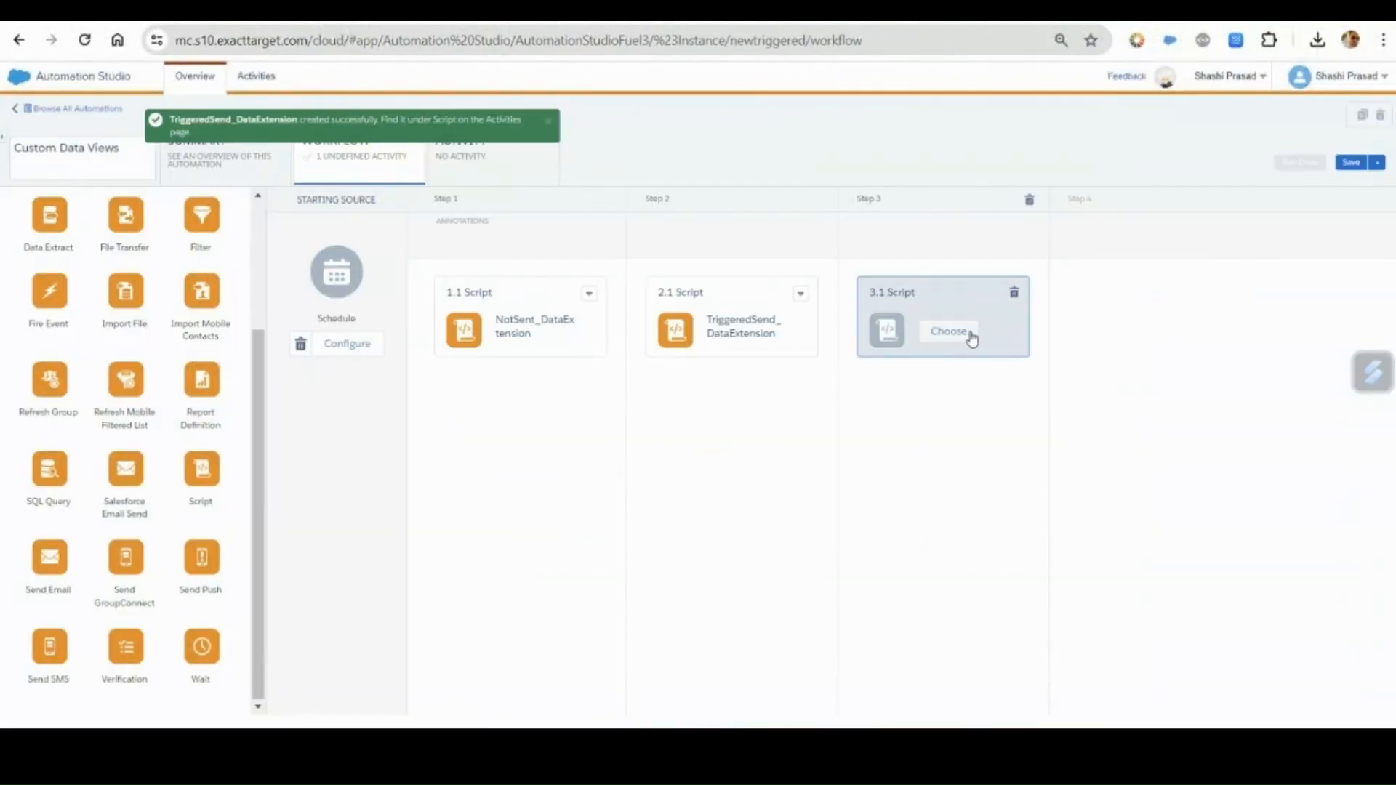
Create a new script activity for step 3 with NotSentSummary_DataExtension as both its name and external key.
click(971, 338)
click(1018, 168)
click(545, 249)
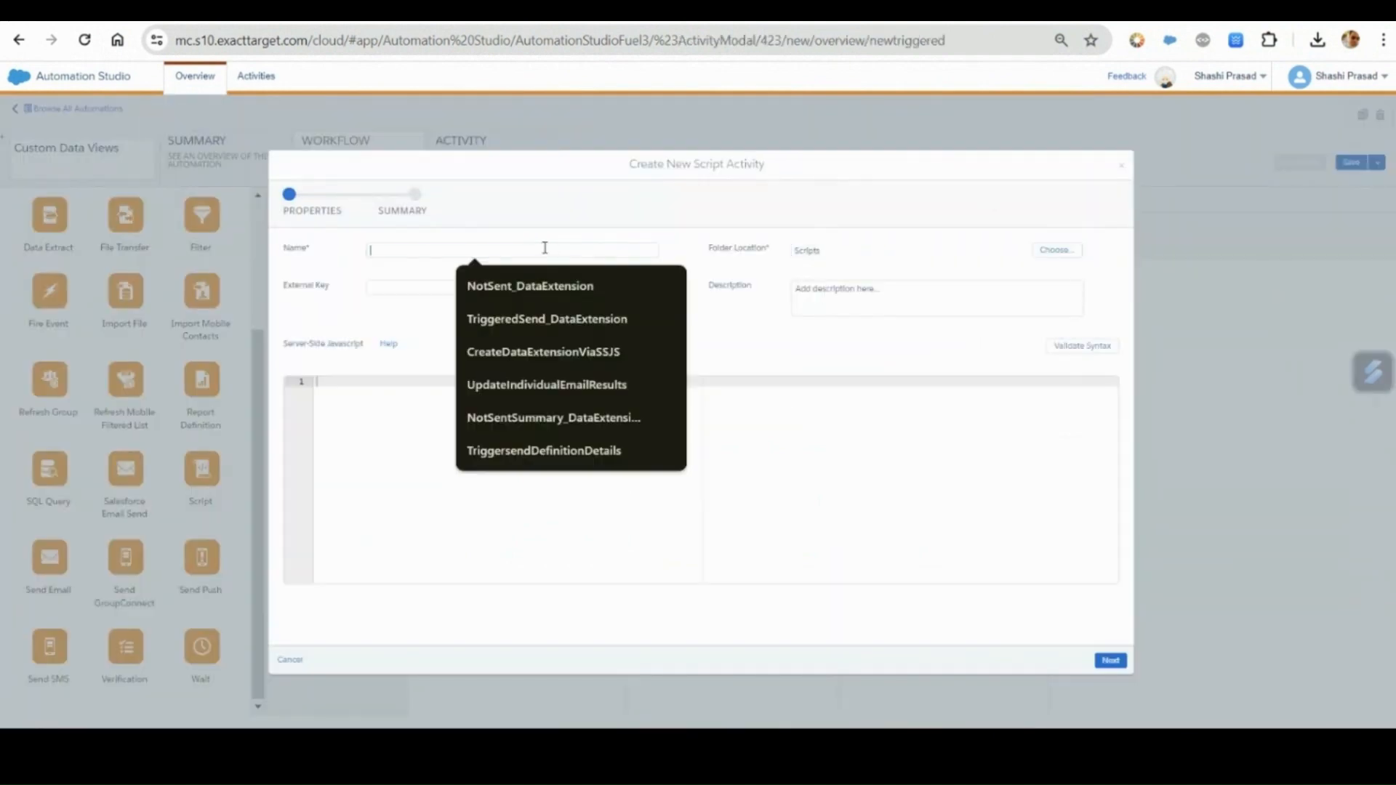
text(NotSentSummary_DataExtension)
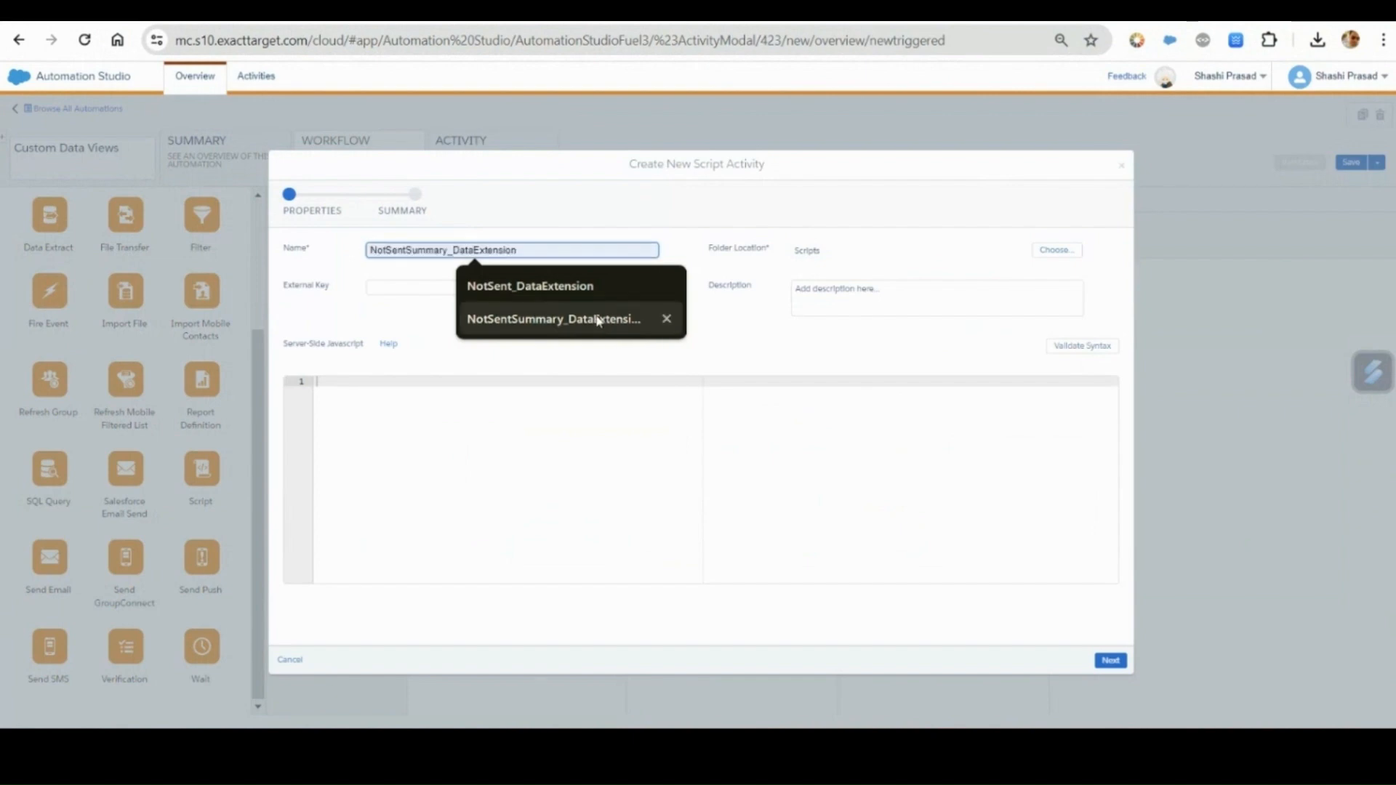
click(598, 318)
drag(504, 250, 343, 248)
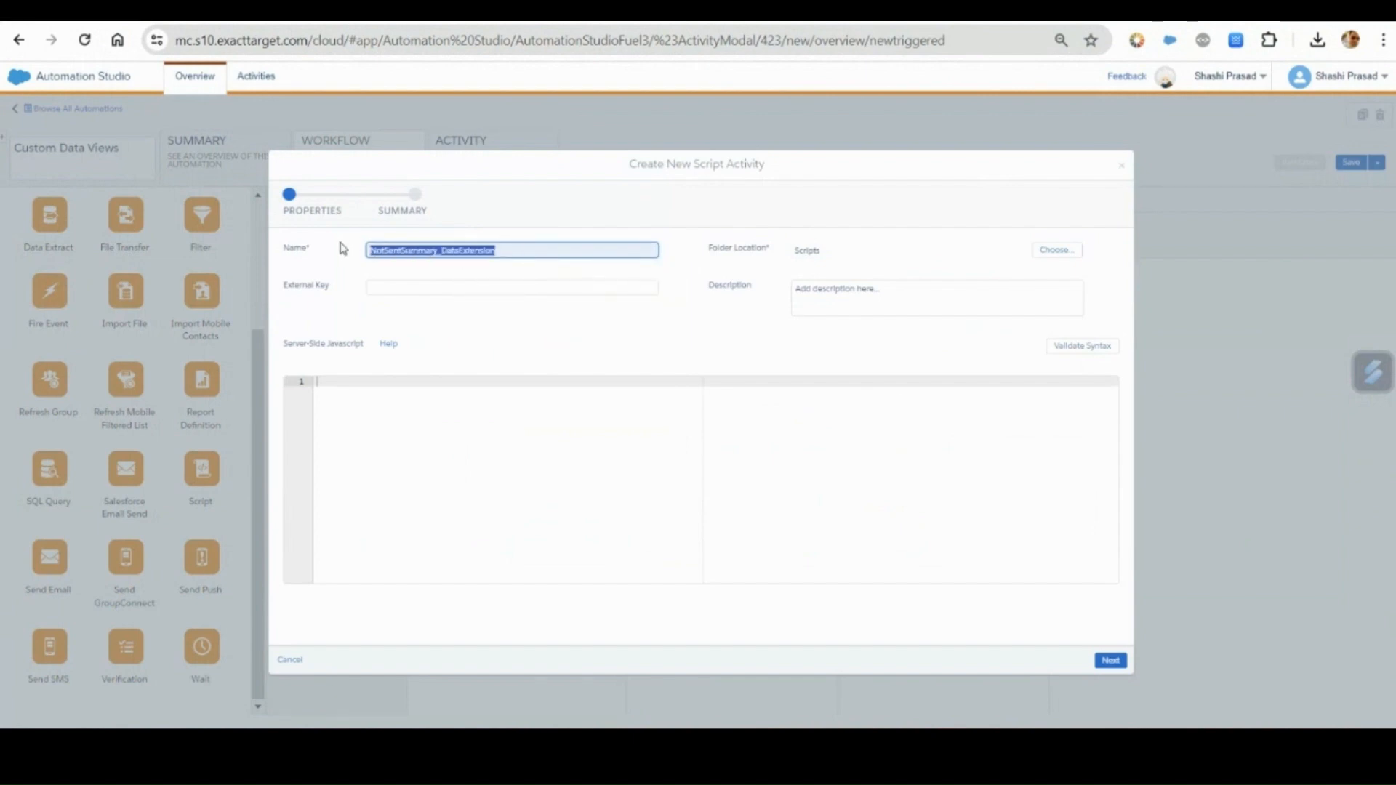
click(409, 292)
key(ctrl+v)
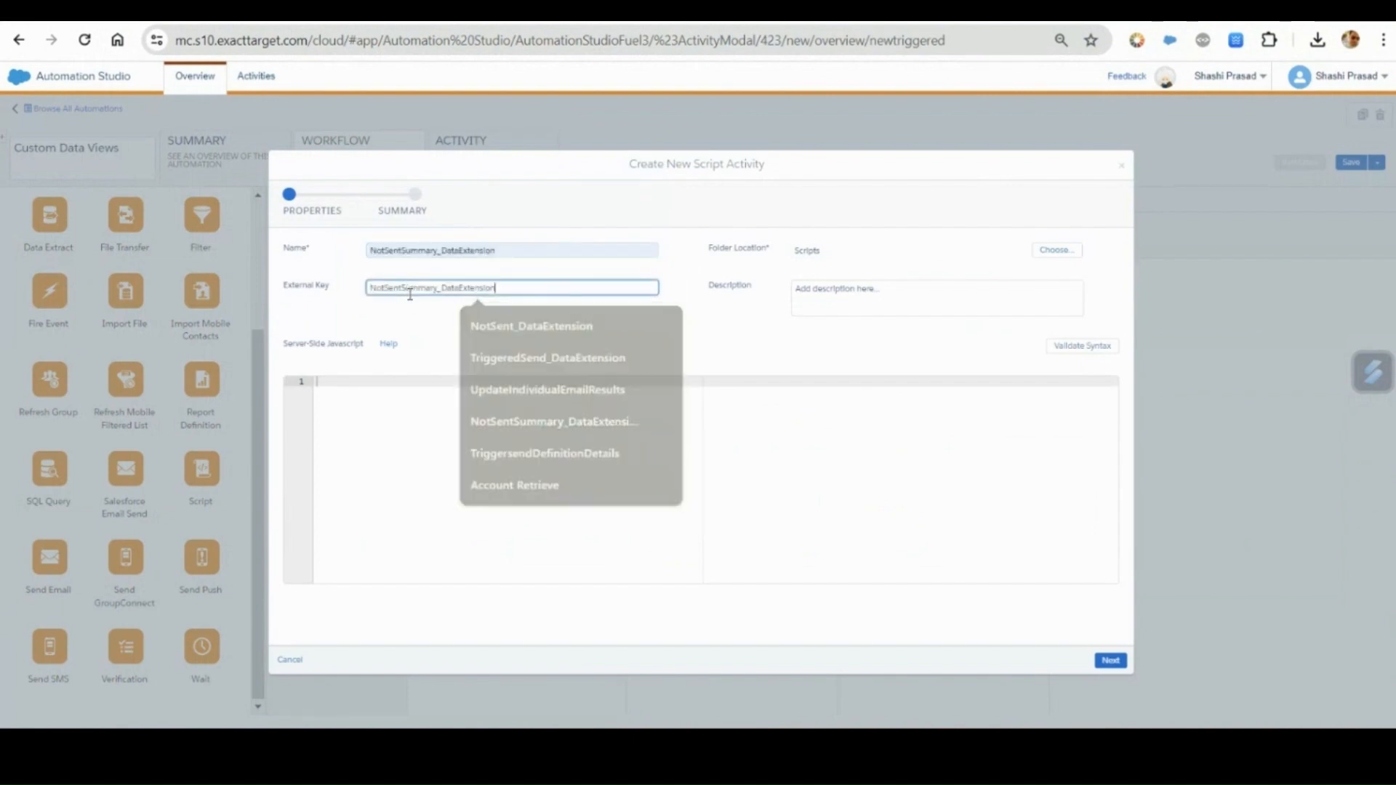
Copy the entire code of NotSent_Summary.java from Visual Studio Code into the new activity's server-side JavaScript in Automation Studio.
key(alt+Tab)
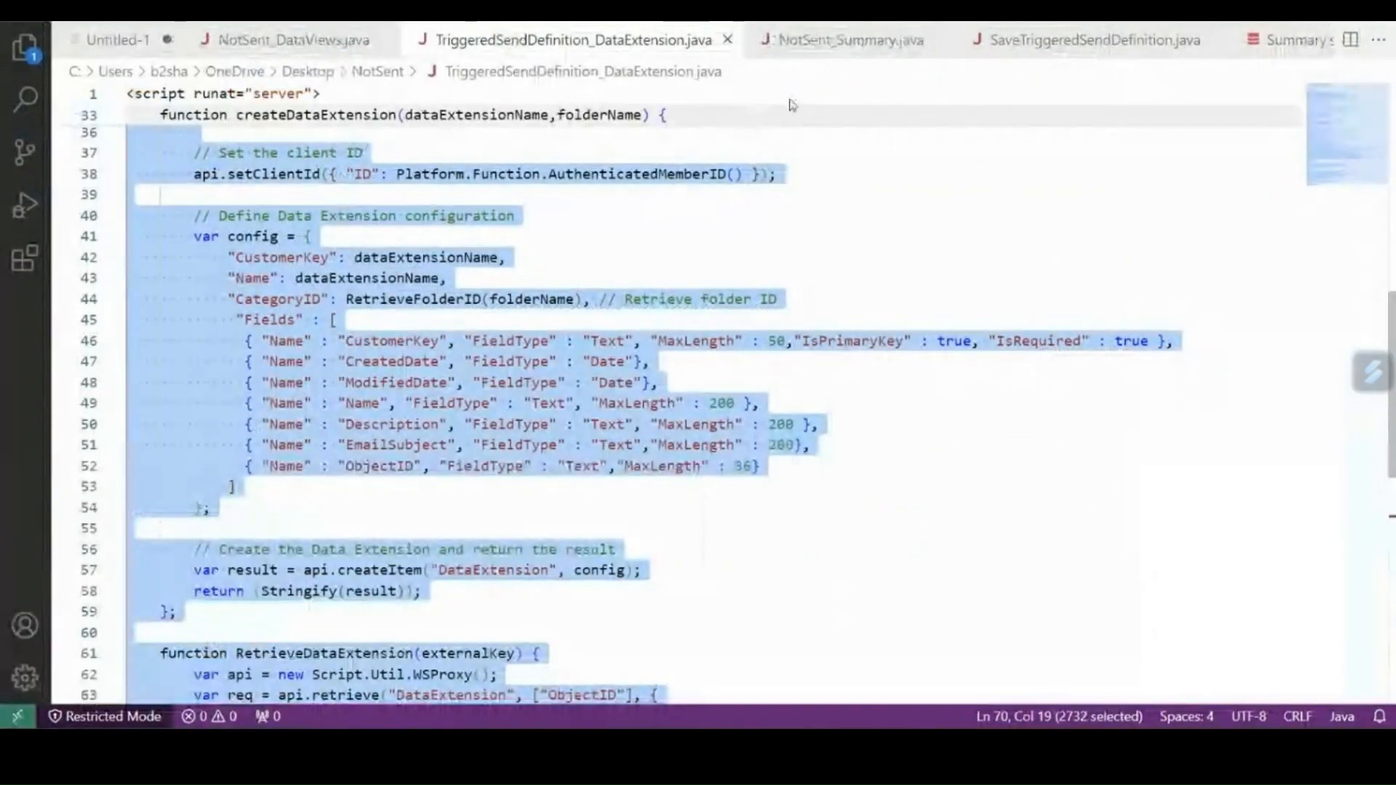
click(813, 42)
key(ctrl+a)
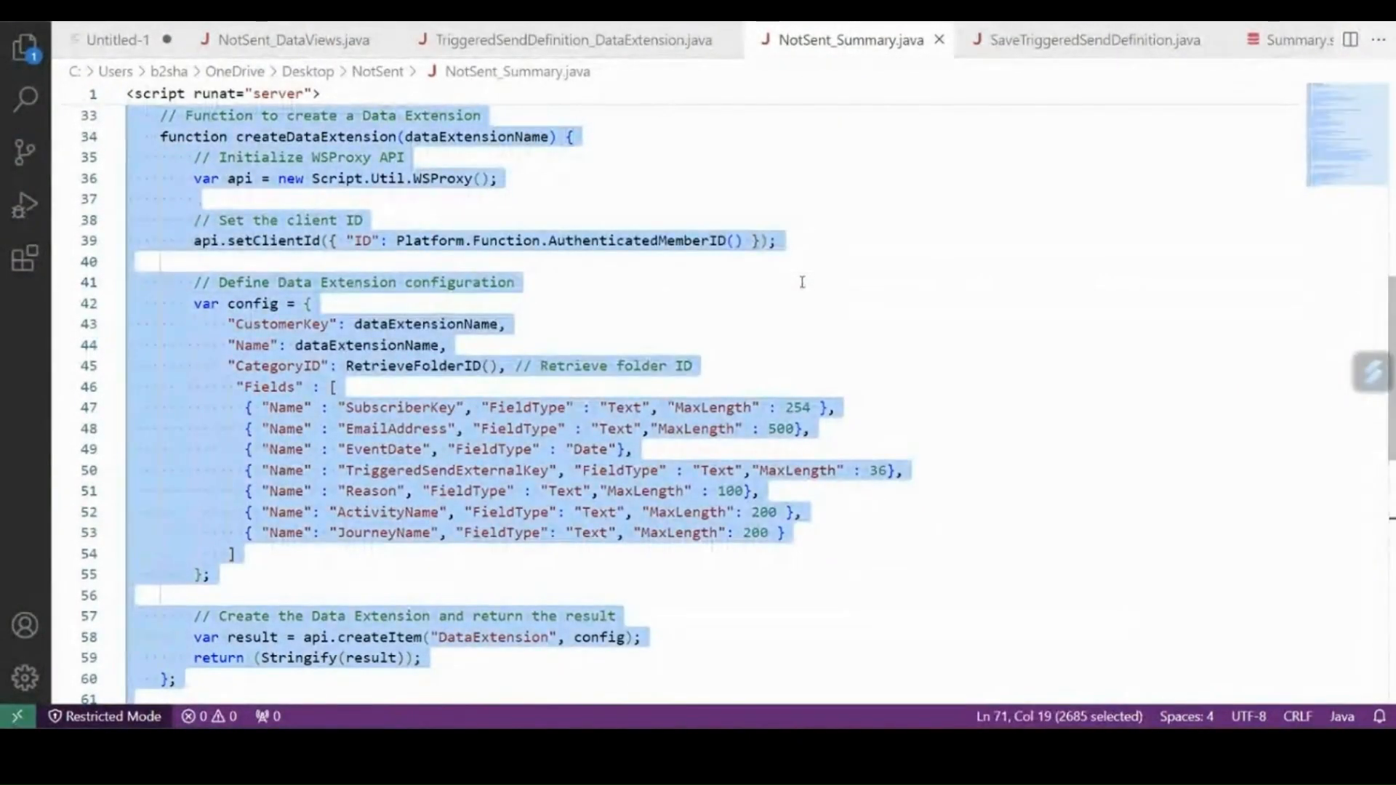
key(ctrl+c)
key(alt+Tab)
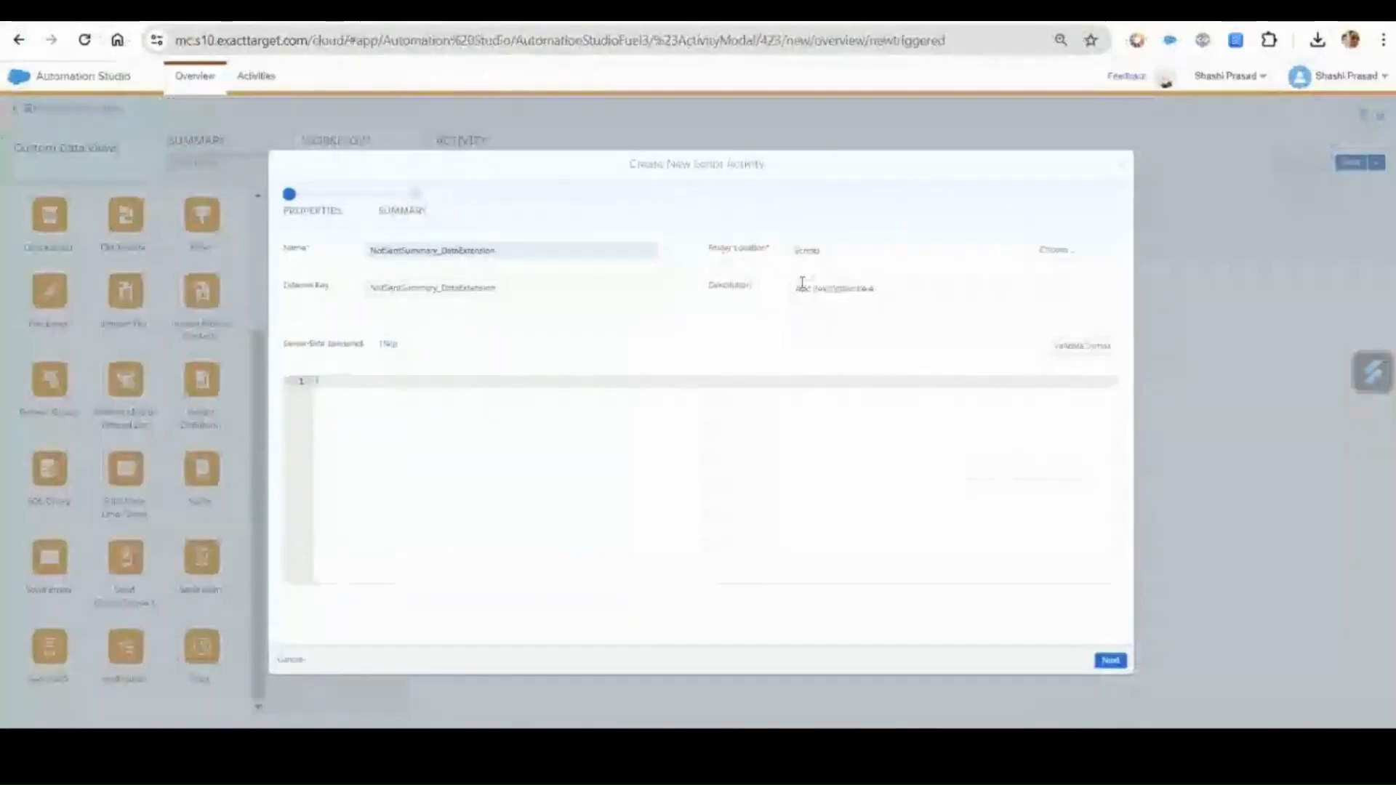
key(ctrl+v)
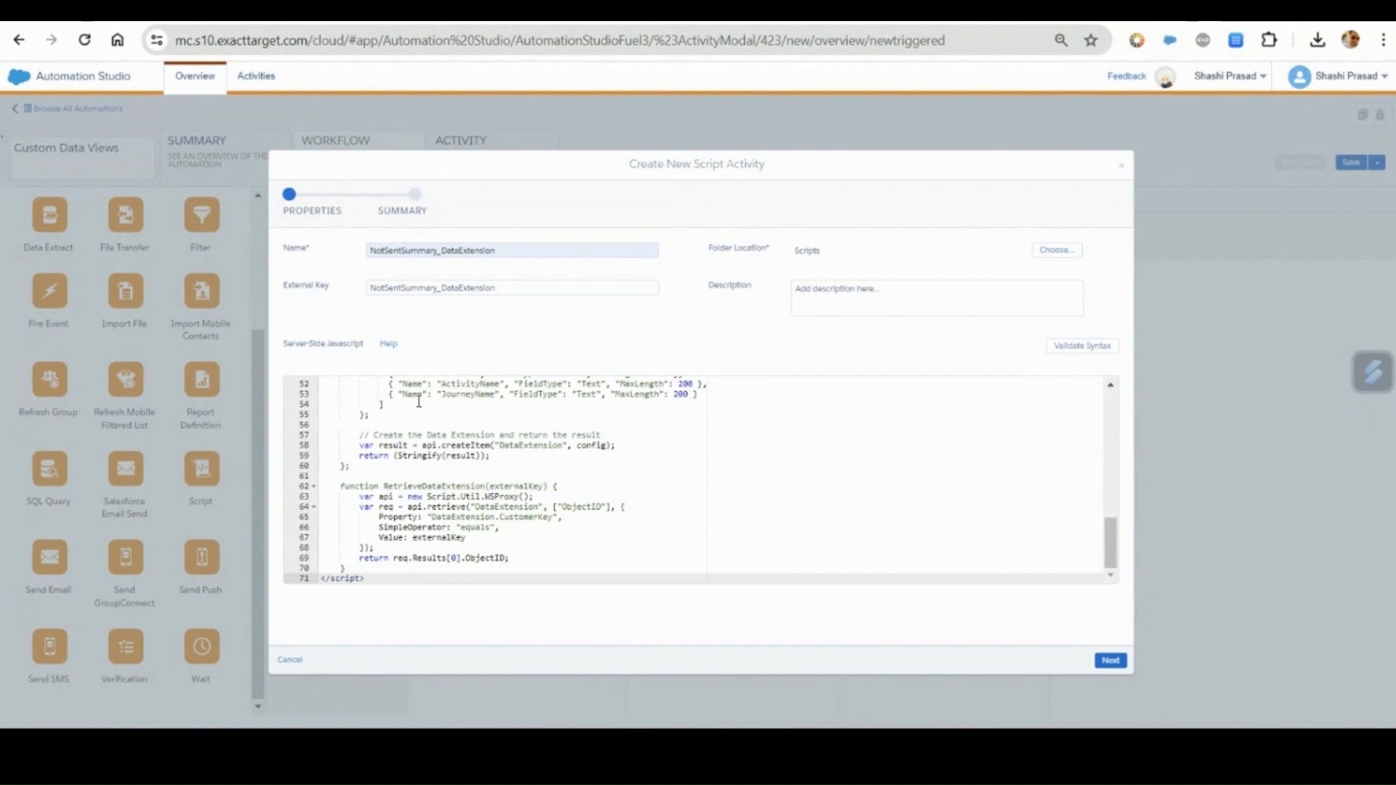
Finish creating the NotSentSummary_DataExtension activity and save the Custom Data Views automation.
click(1110, 660)
click(1111, 661)
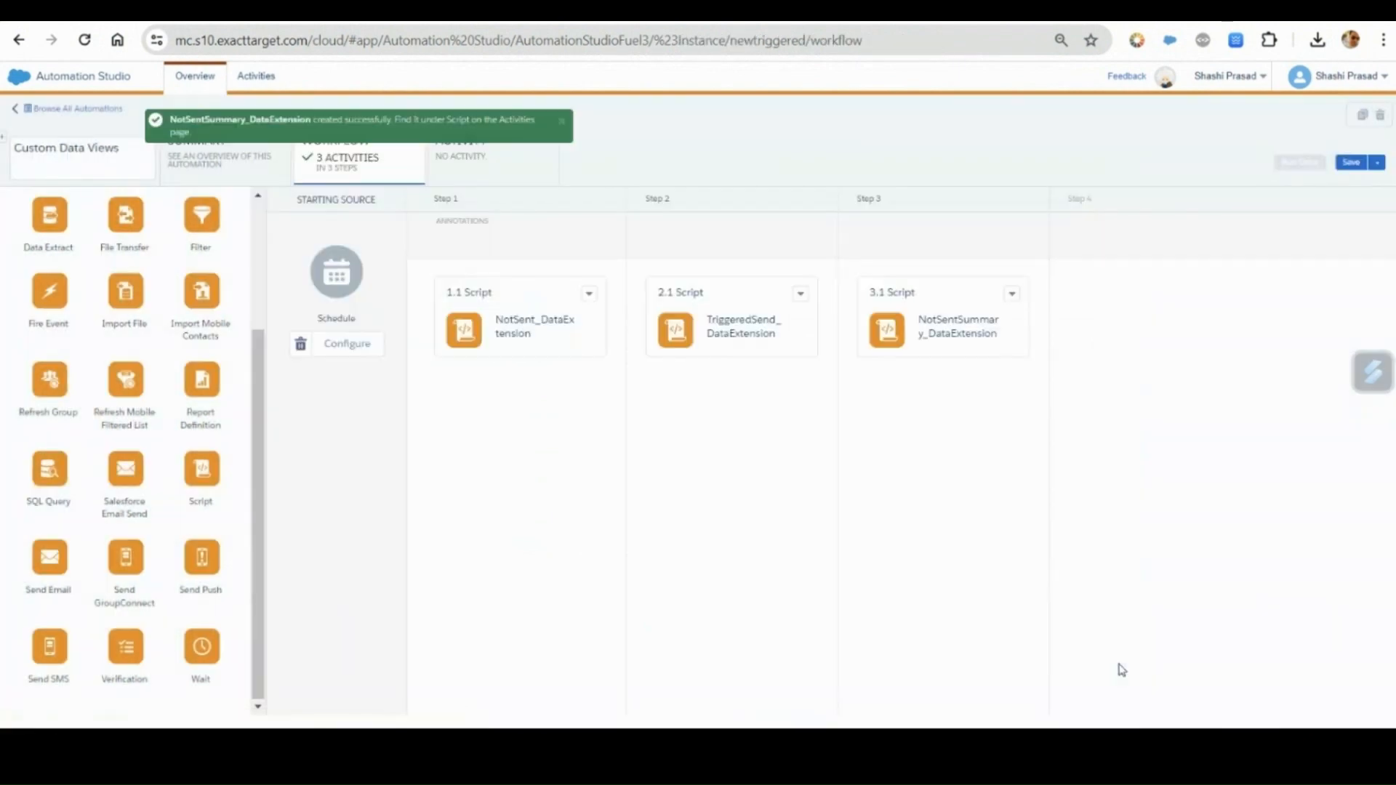
click(1352, 161)
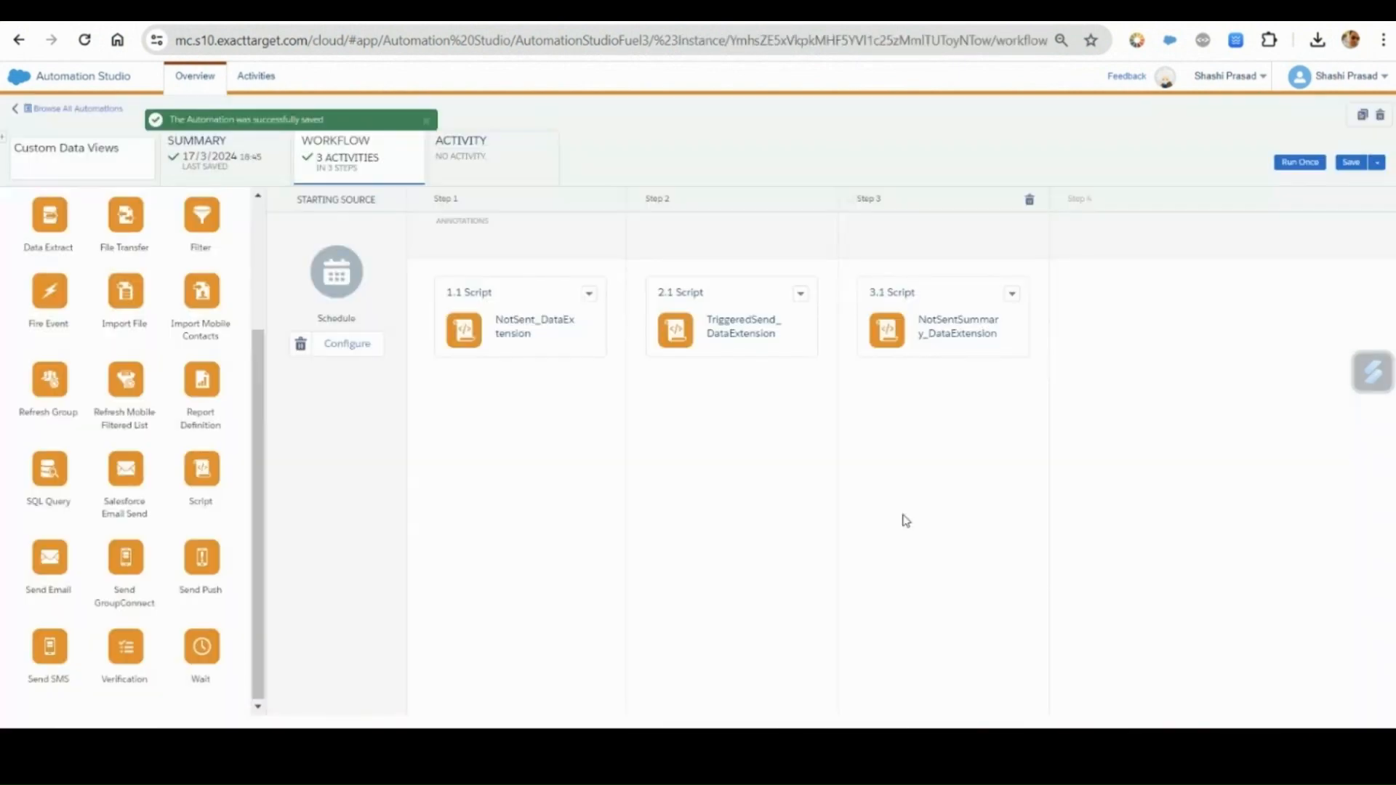
Review the folder lookup and the opening lines of NotSent_Summary.java in Visual Studio Code.
key(alt+Tab)
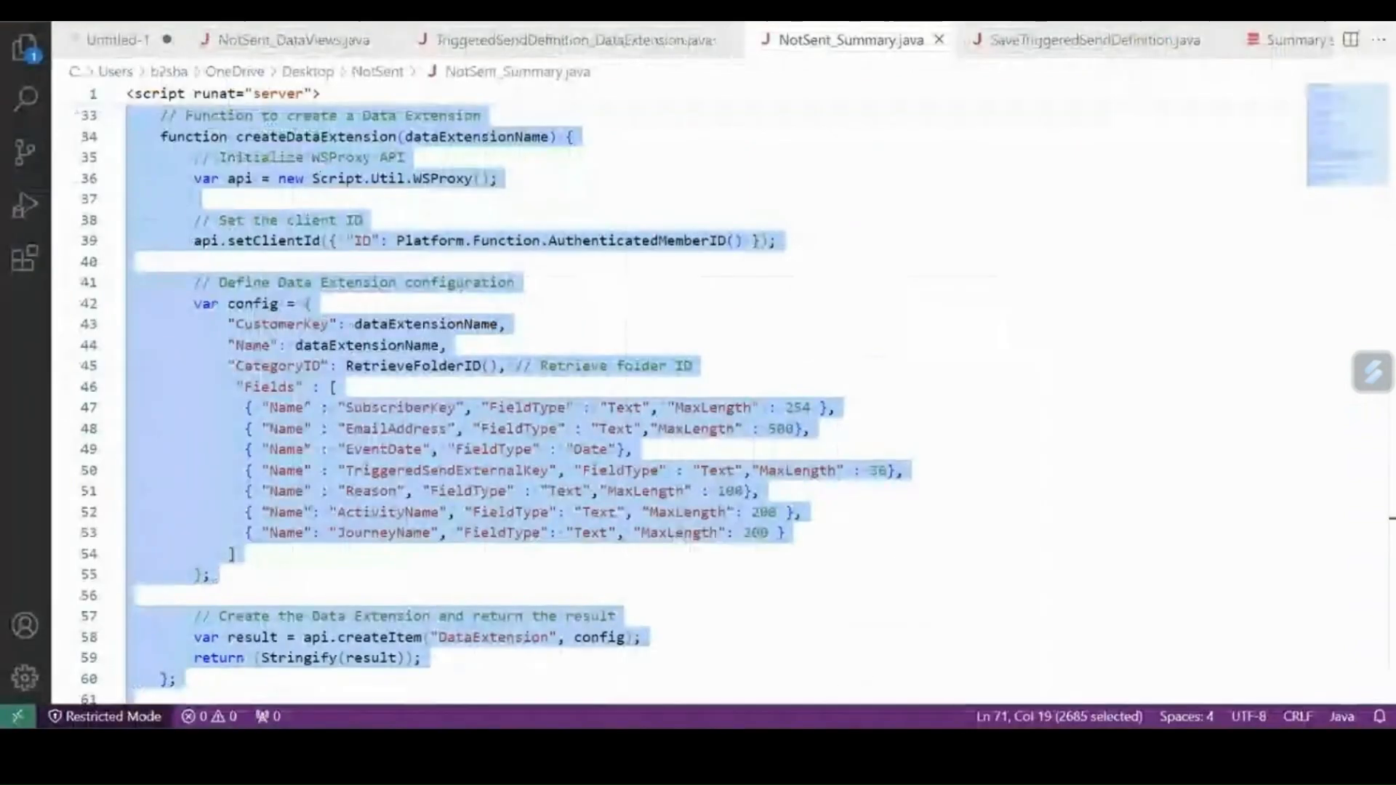
click(721, 348)
scroll(722, 347, up, 7)
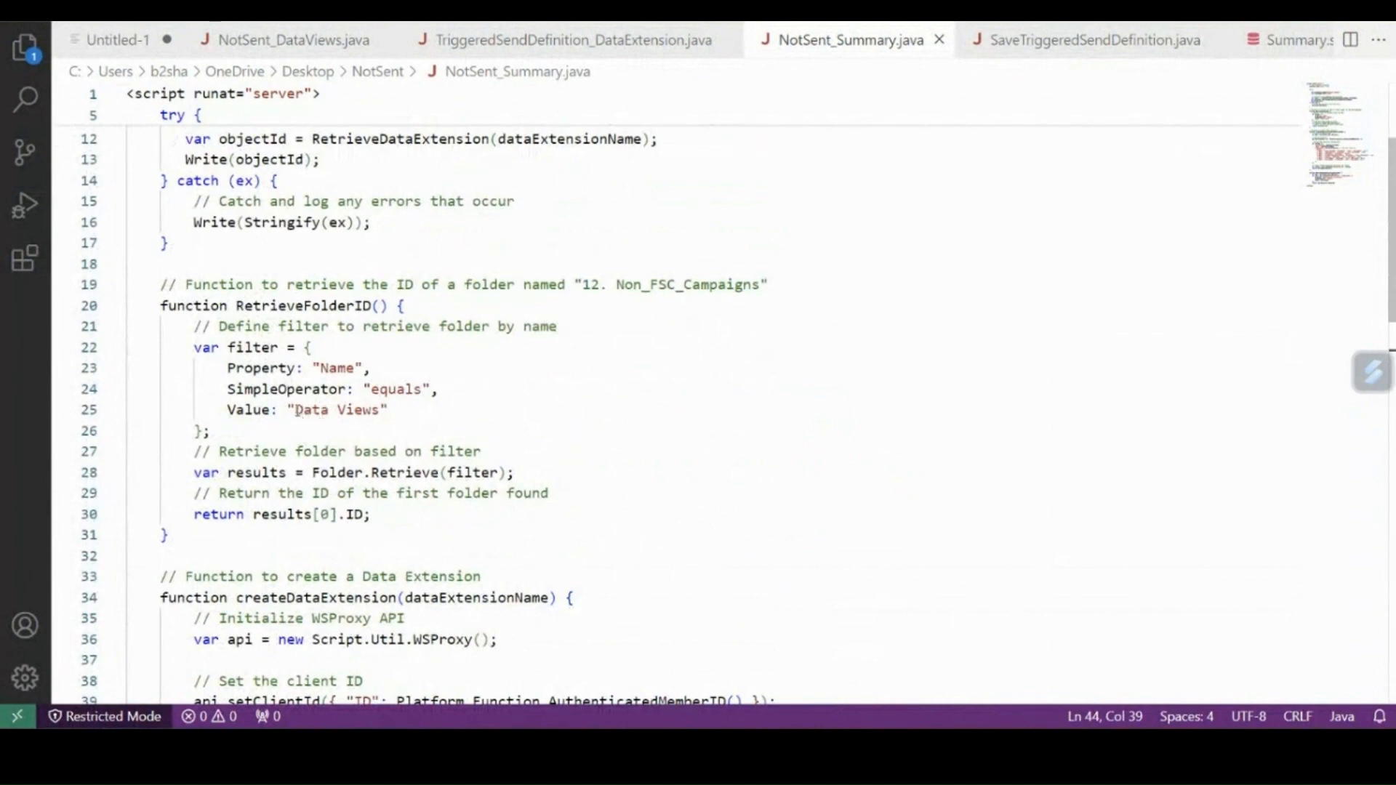
scroll(598, 433, up, 4)
Return to Automation Studio and run all activities of the Custom Data Views automation once.
key(alt+Tab)
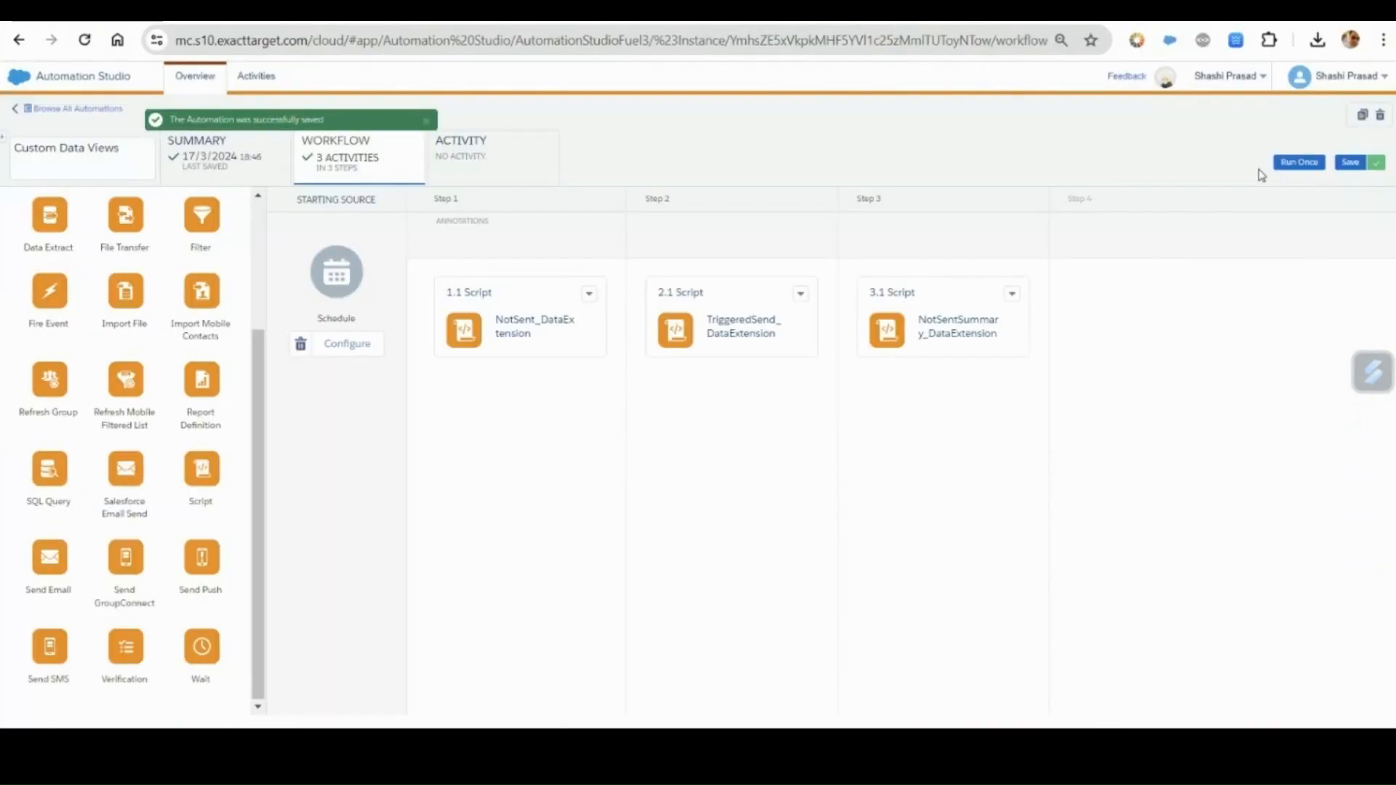
click(1296, 168)
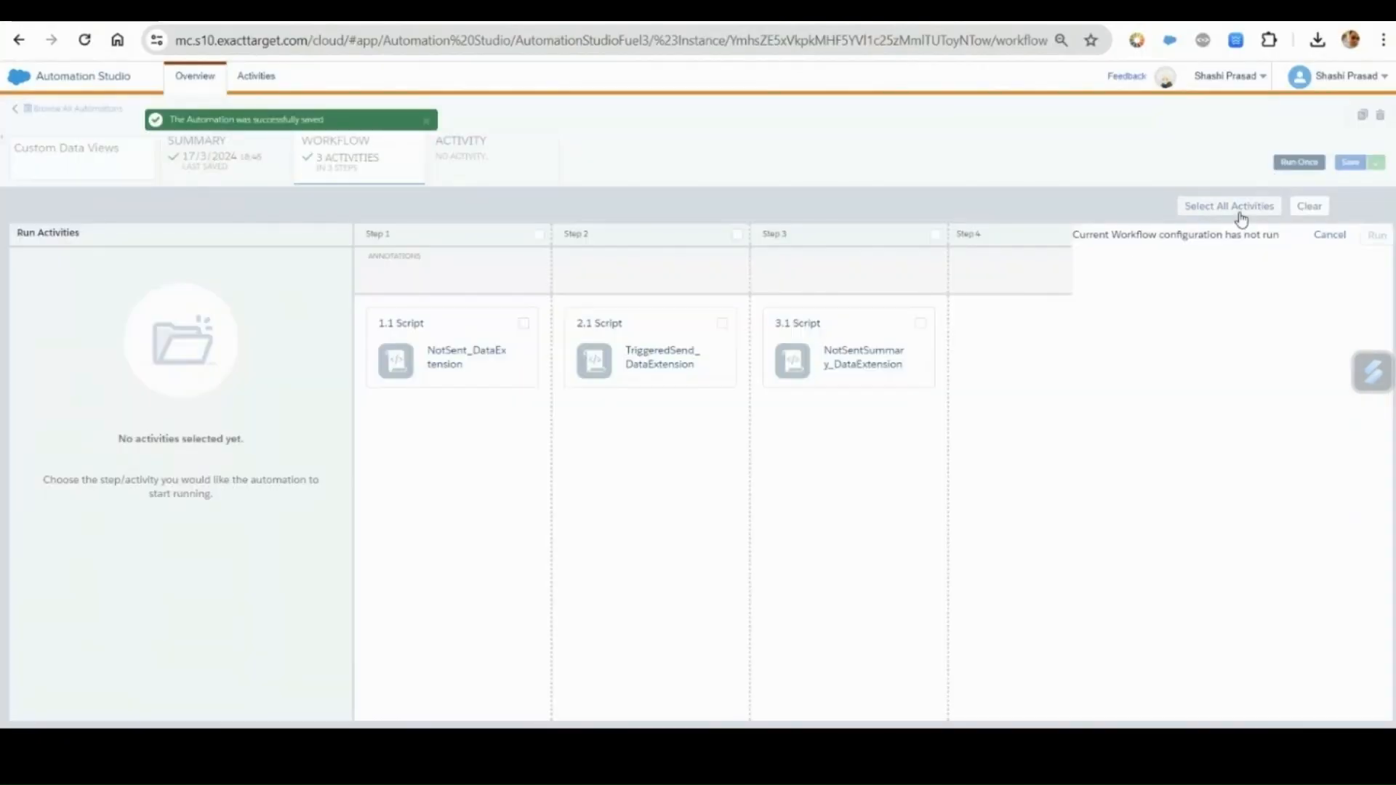
click(1240, 211)
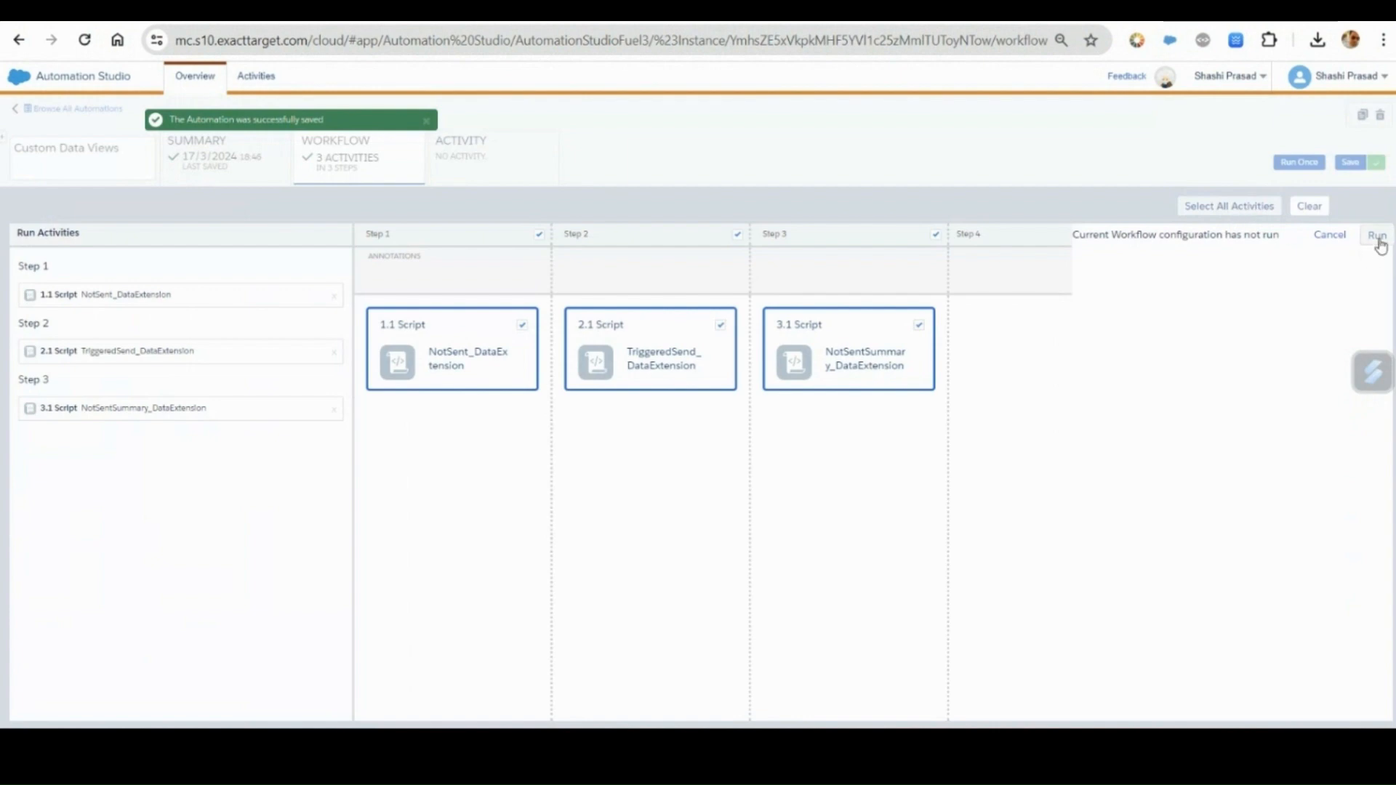
click(1378, 238)
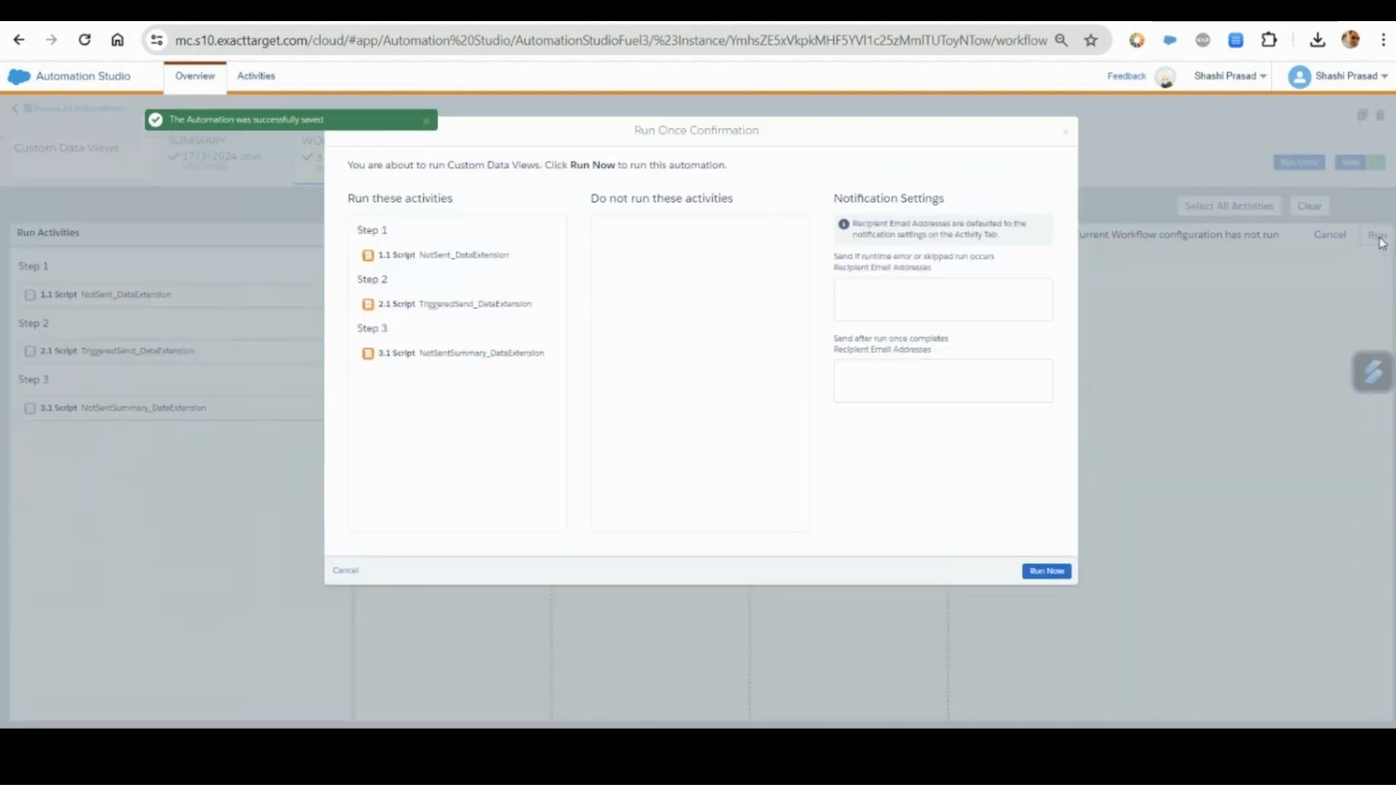
click(1055, 573)
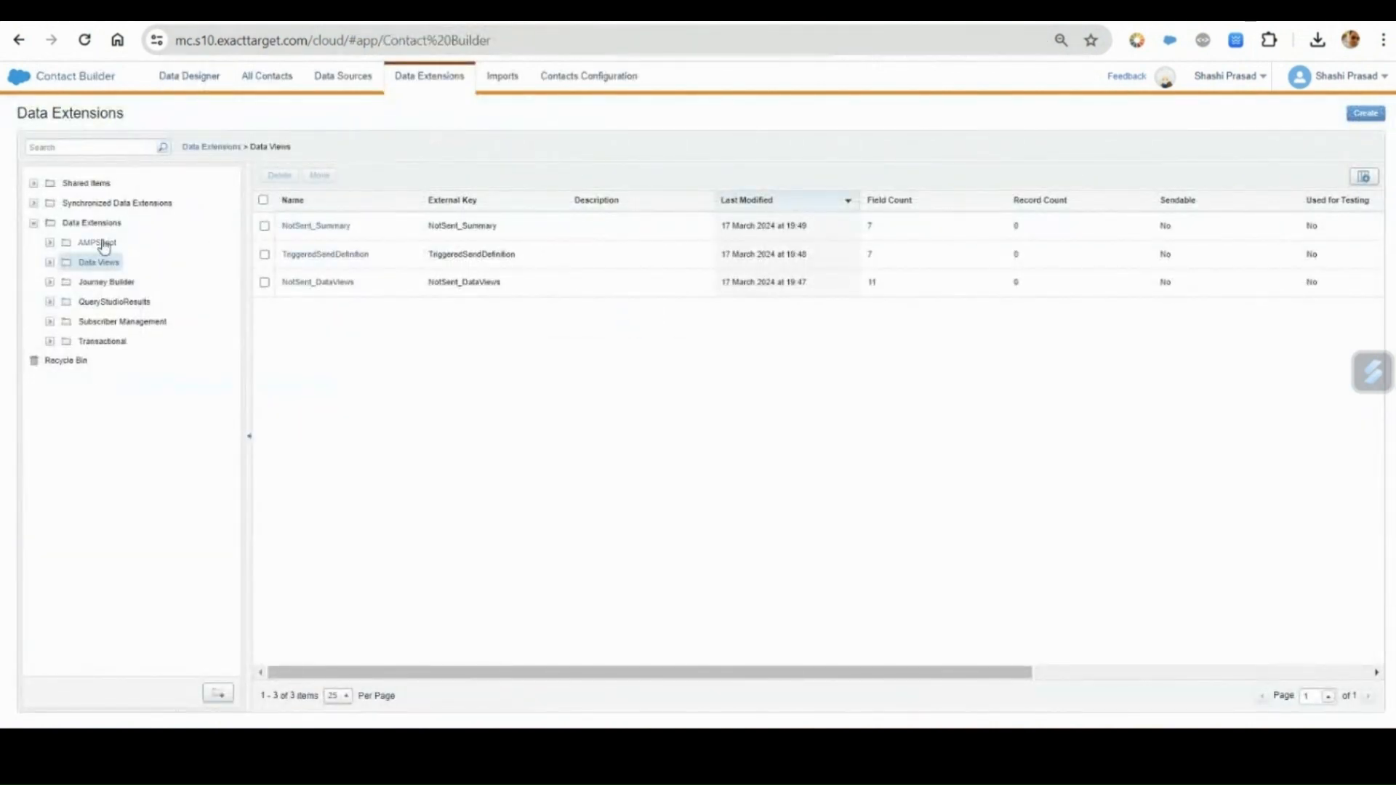
Inspect the NotSent_DataViews, TriggeredSendDefinition and NotSent_Summary data extensions in the Data Views folder of Contact Builder.
click(324, 284)
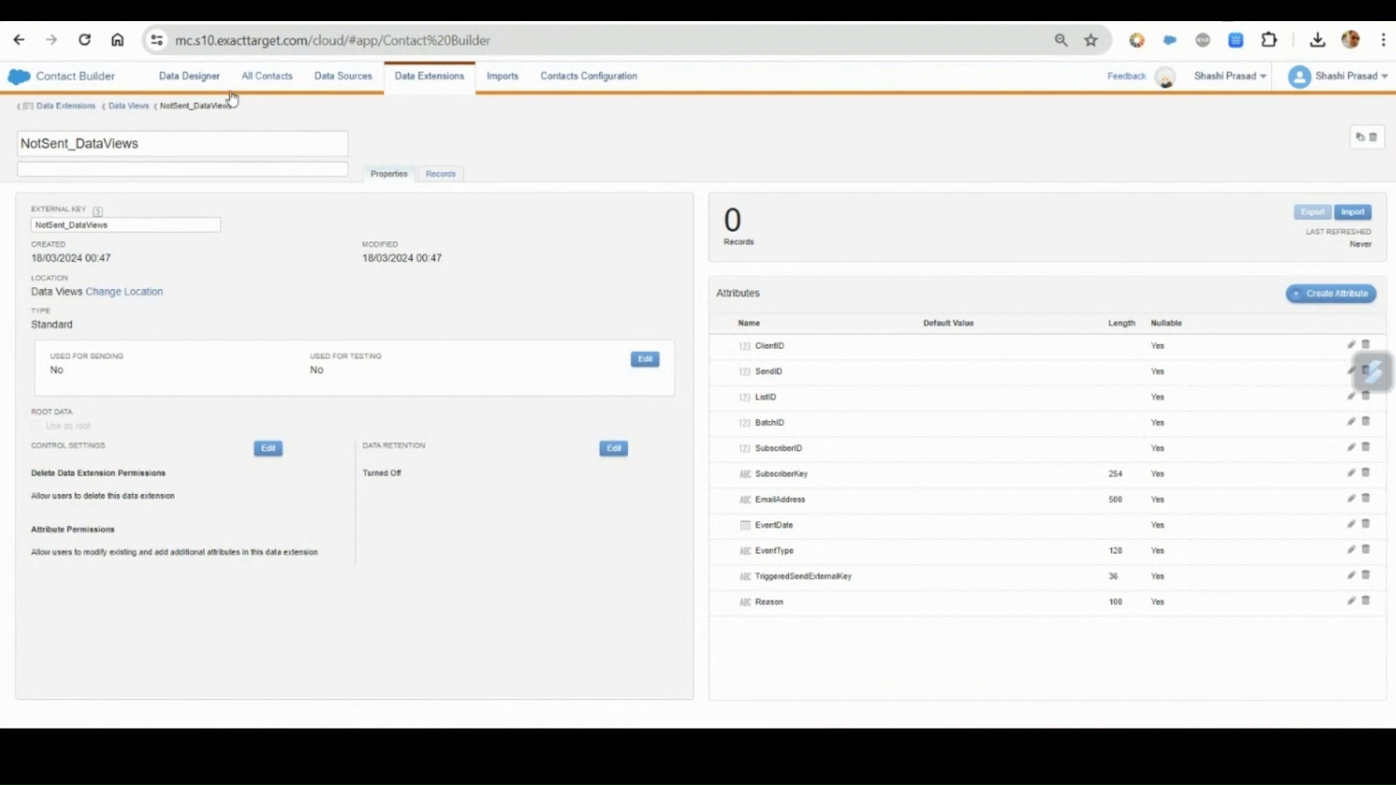
click(130, 106)
click(338, 256)
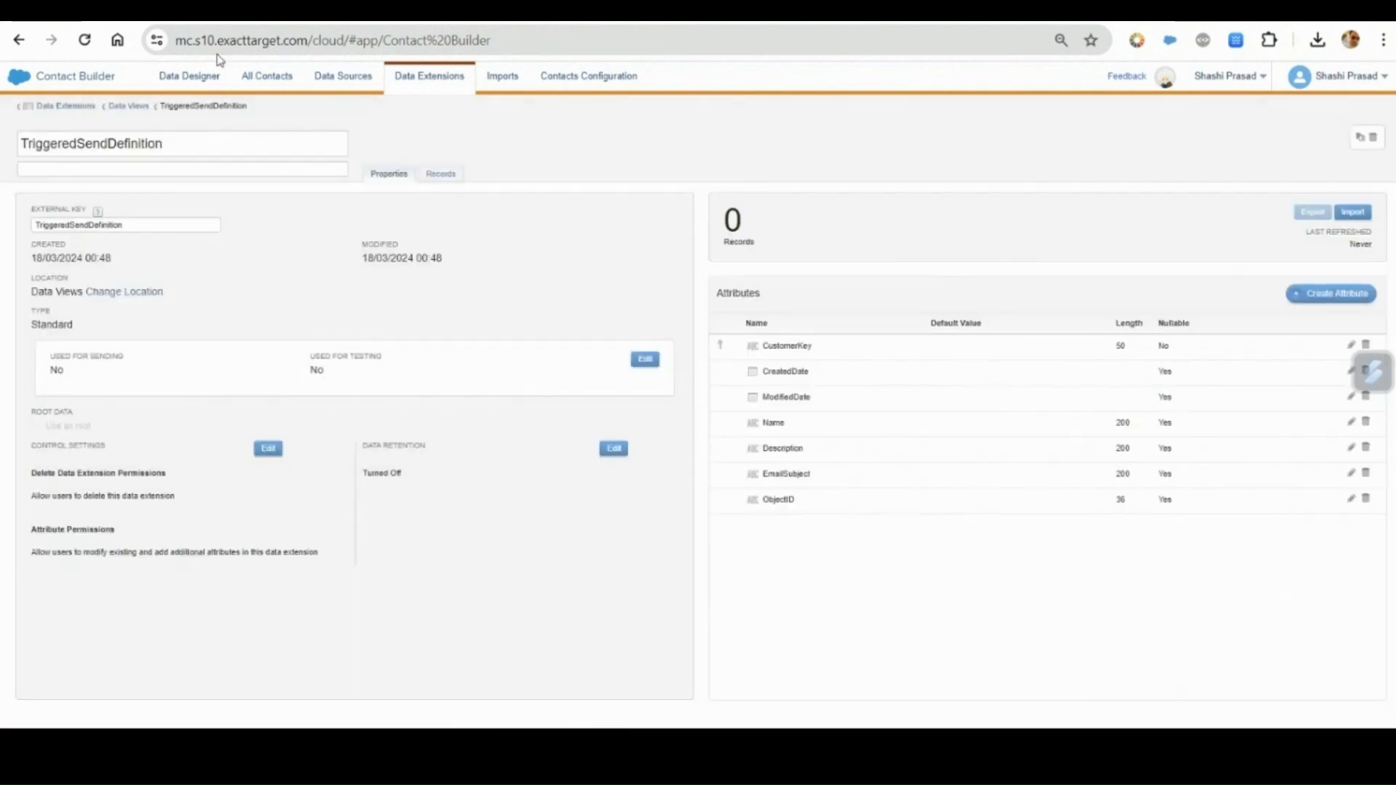
click(129, 106)
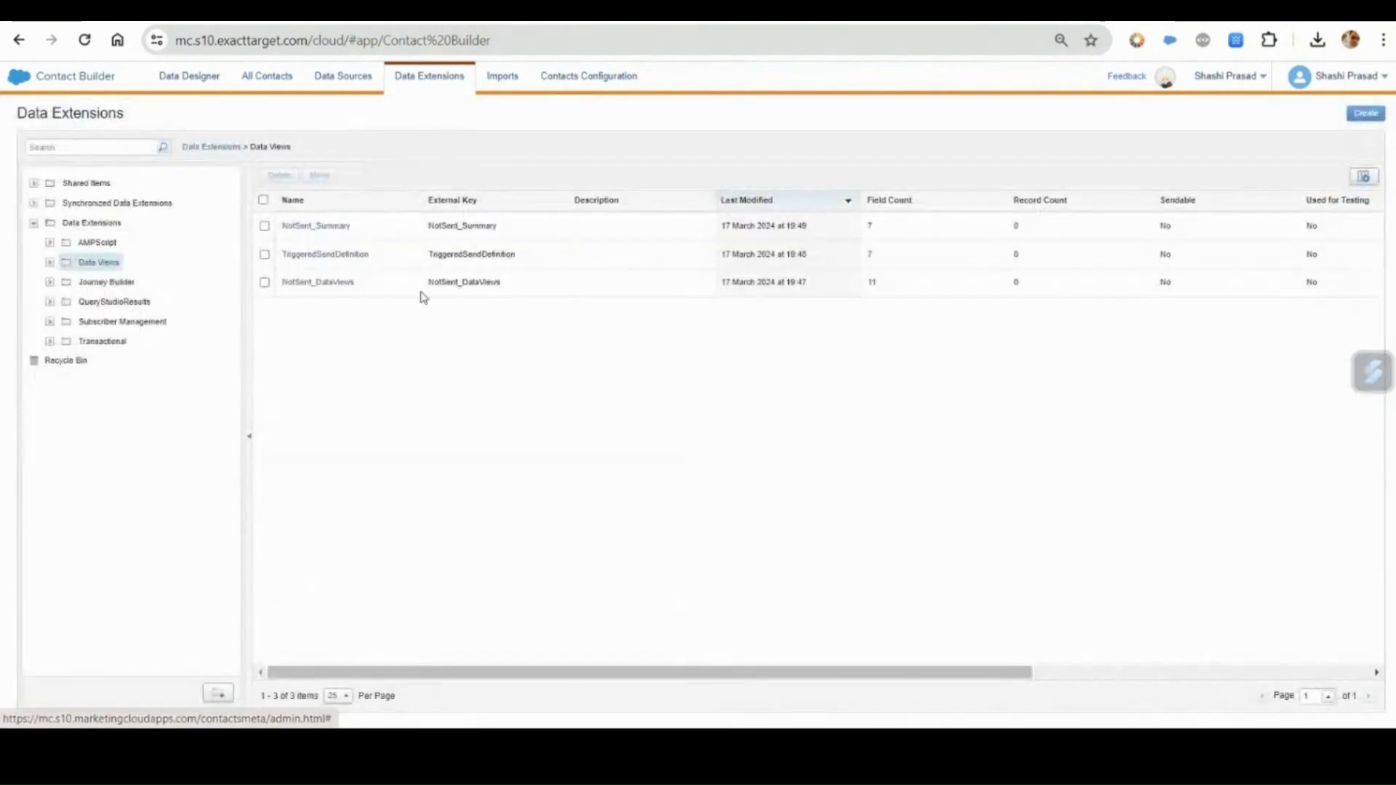
click(325, 227)
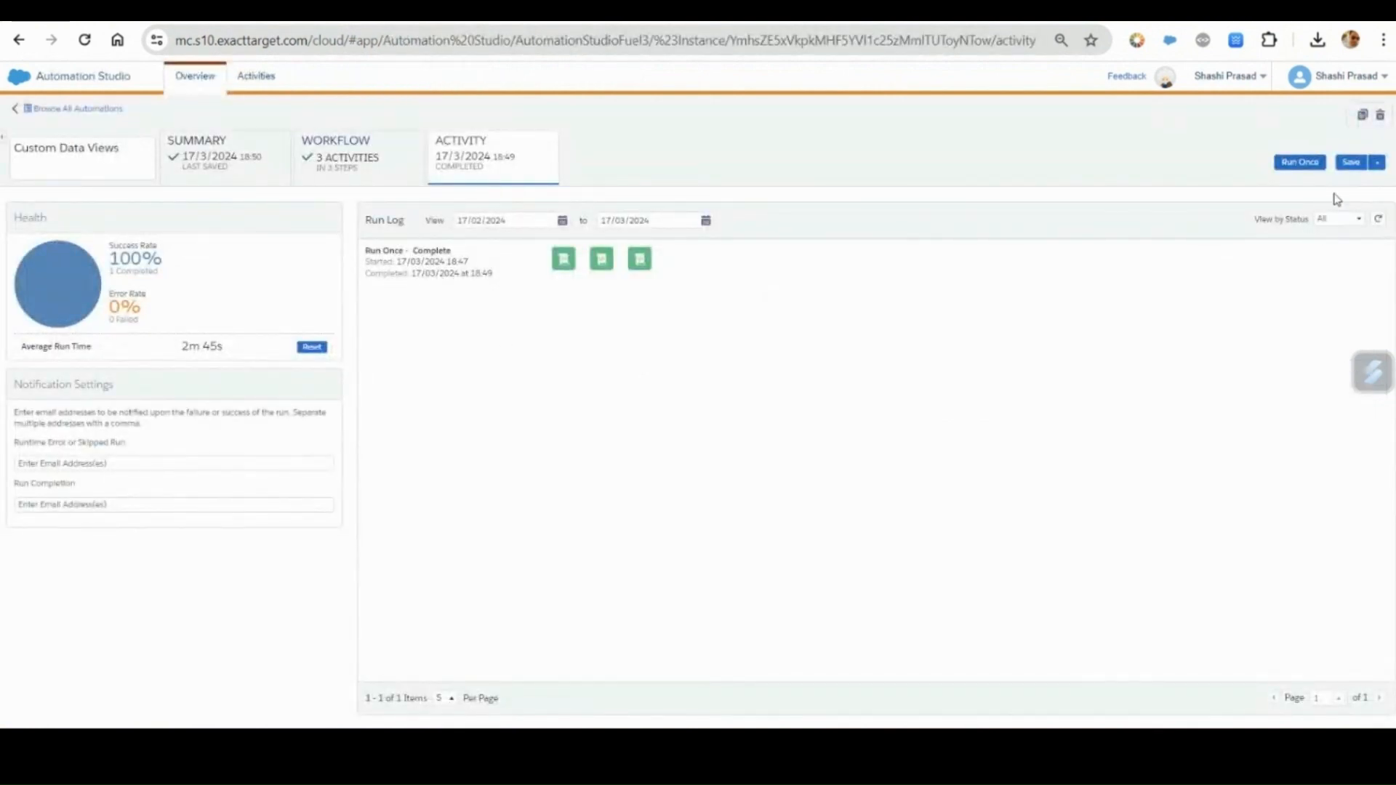
Save the Custom Data Views automation and create a new automation named Not Sent Summary.
click(1352, 163)
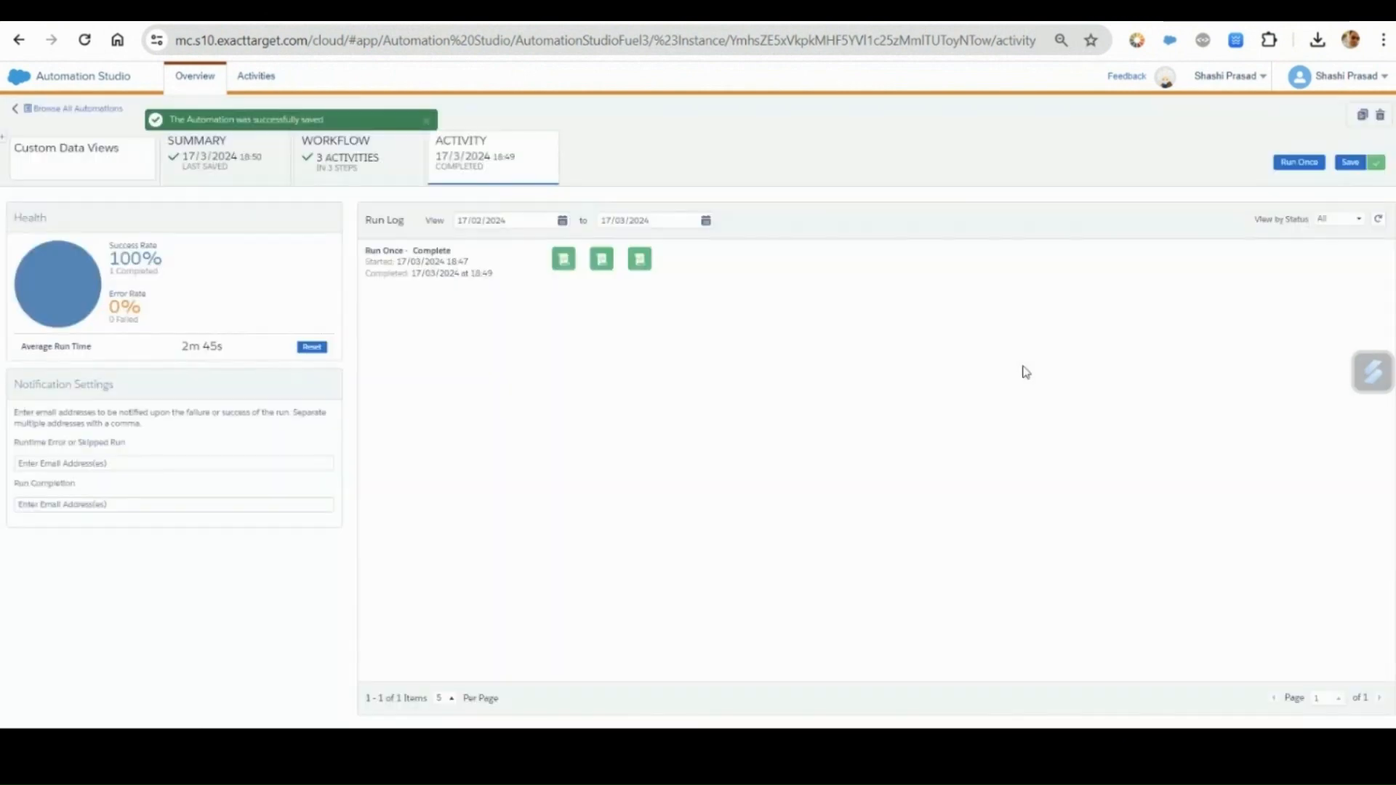
click(88, 111)
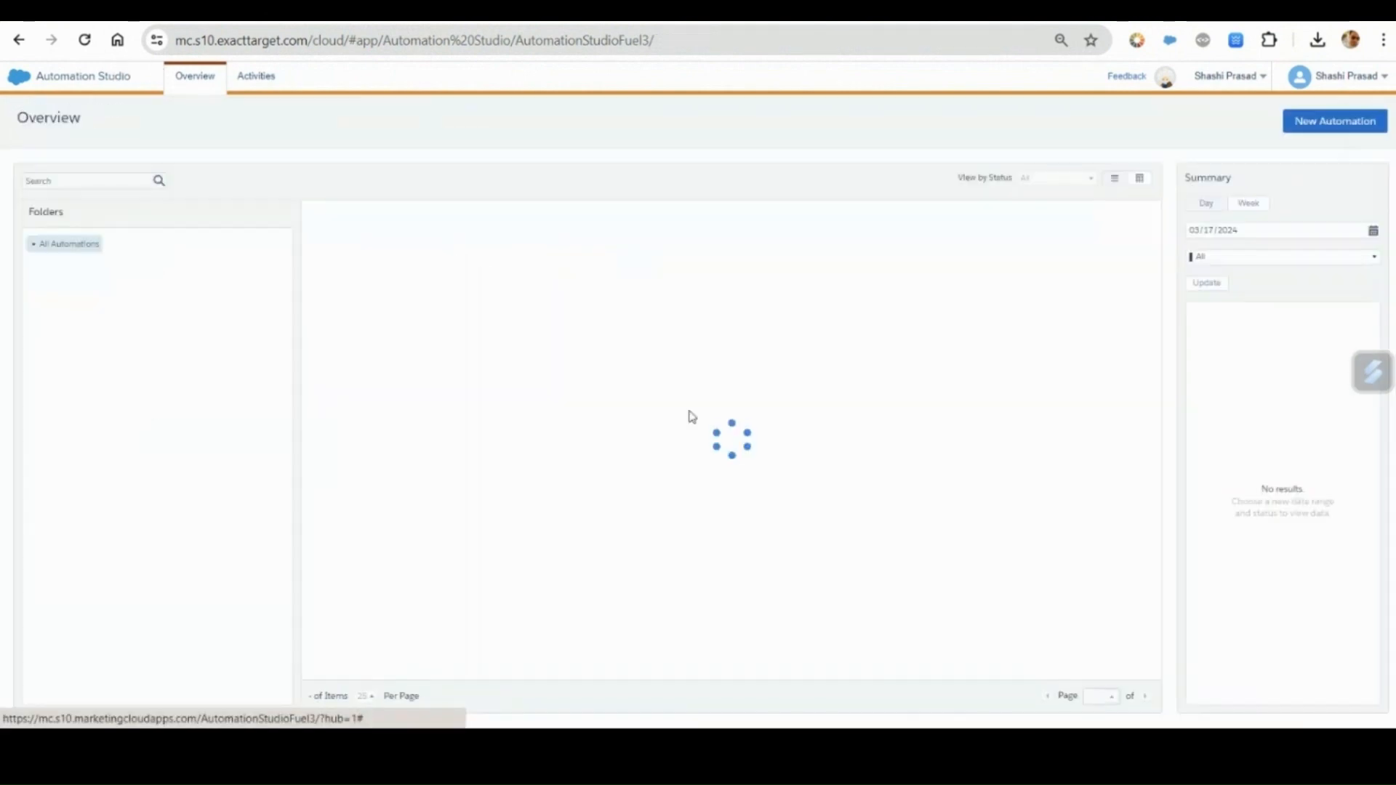
click(1322, 125)
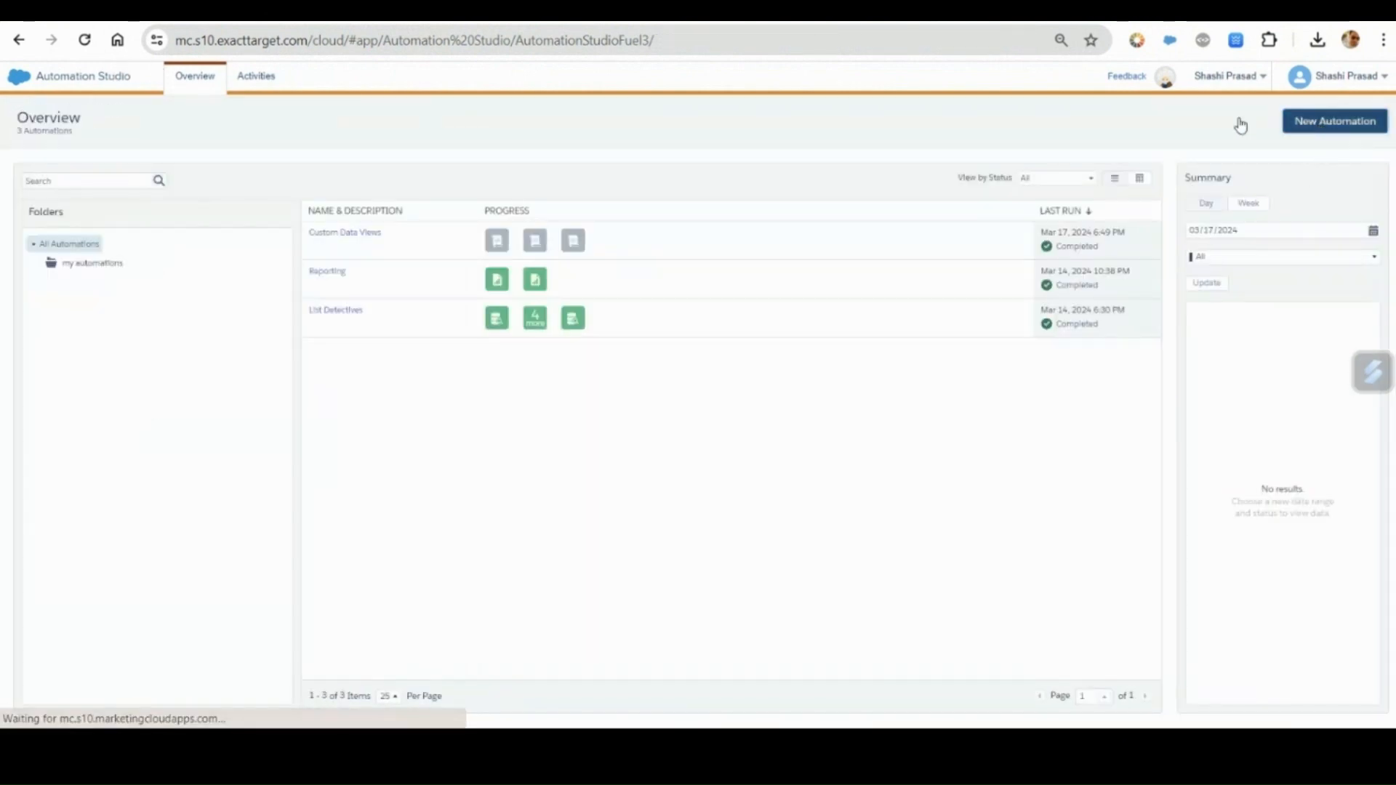
click(62, 149)
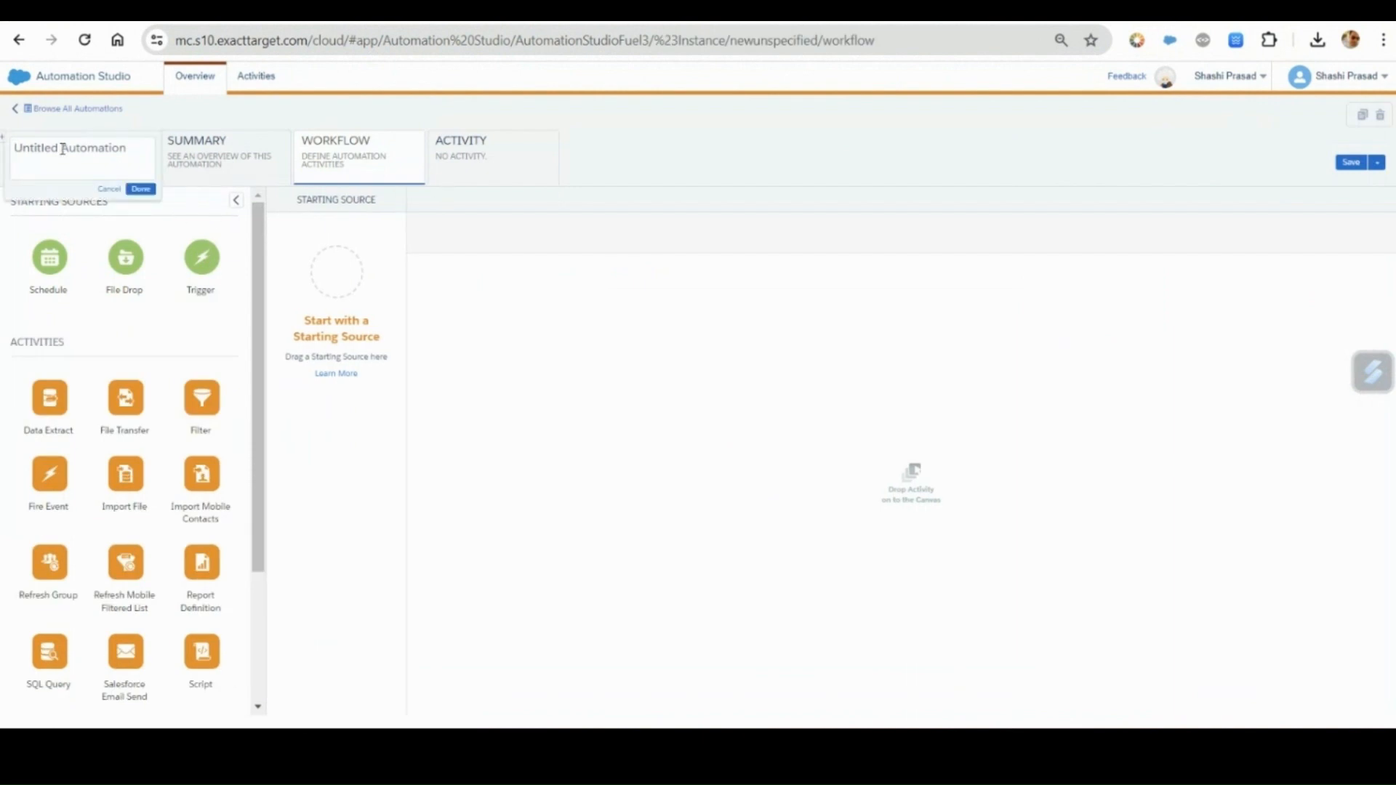
key(ctrl+a)
text(No)
click(140, 189)
Add a Schedule starting source and six steps in order: Data Extract, File Transfer, File Transfer, Import File, Script and SQL Query.
drag(48, 277, 326, 285)
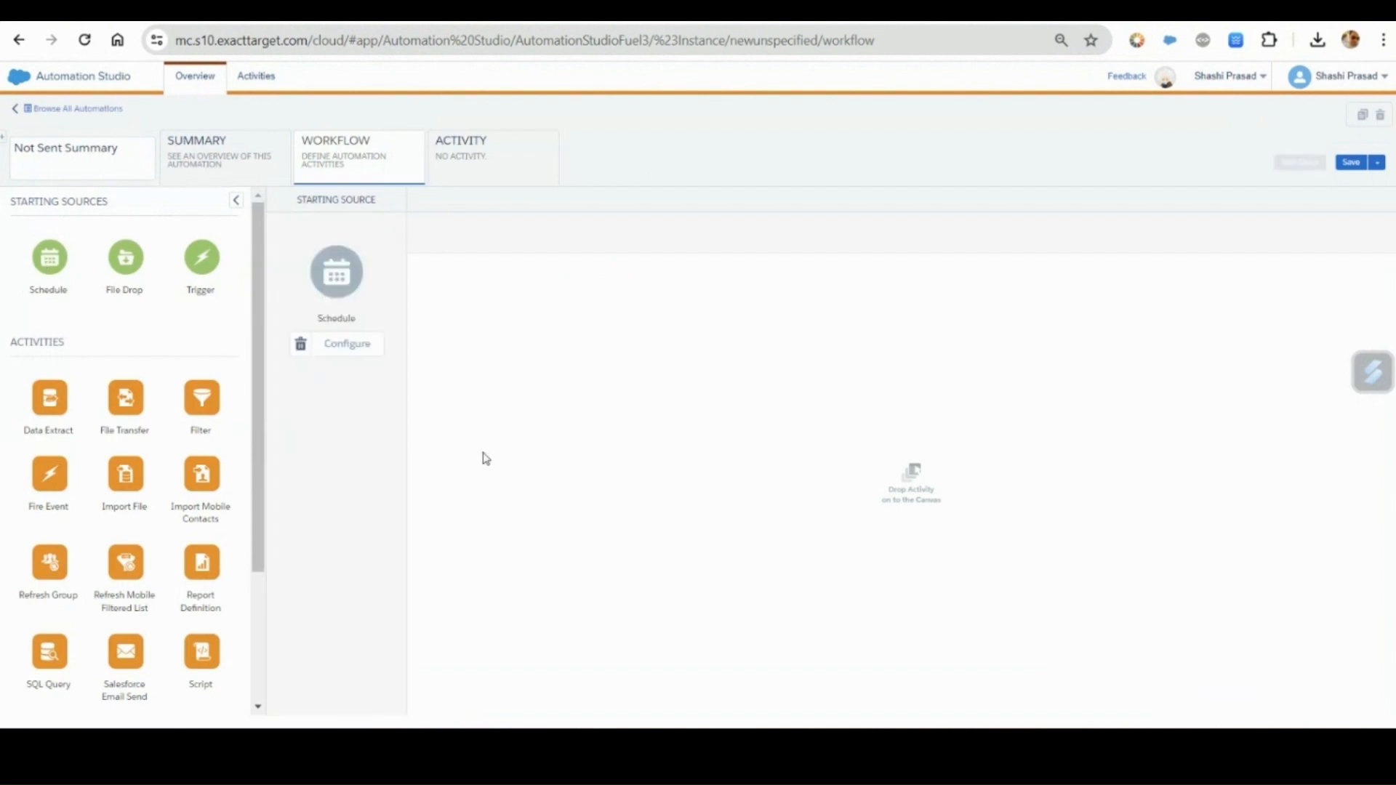
drag(35, 411, 460, 308)
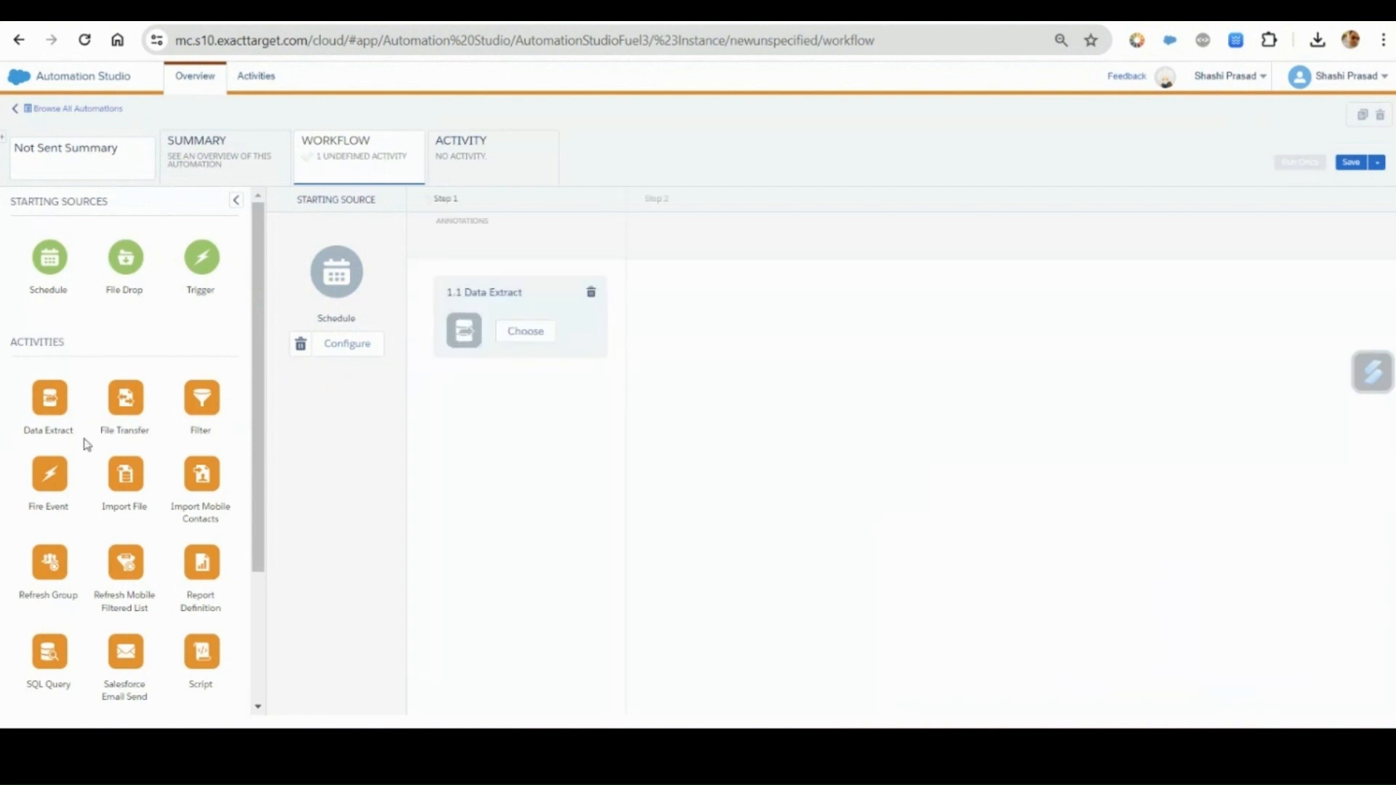
drag(123, 395, 689, 316)
drag(124, 400, 906, 315)
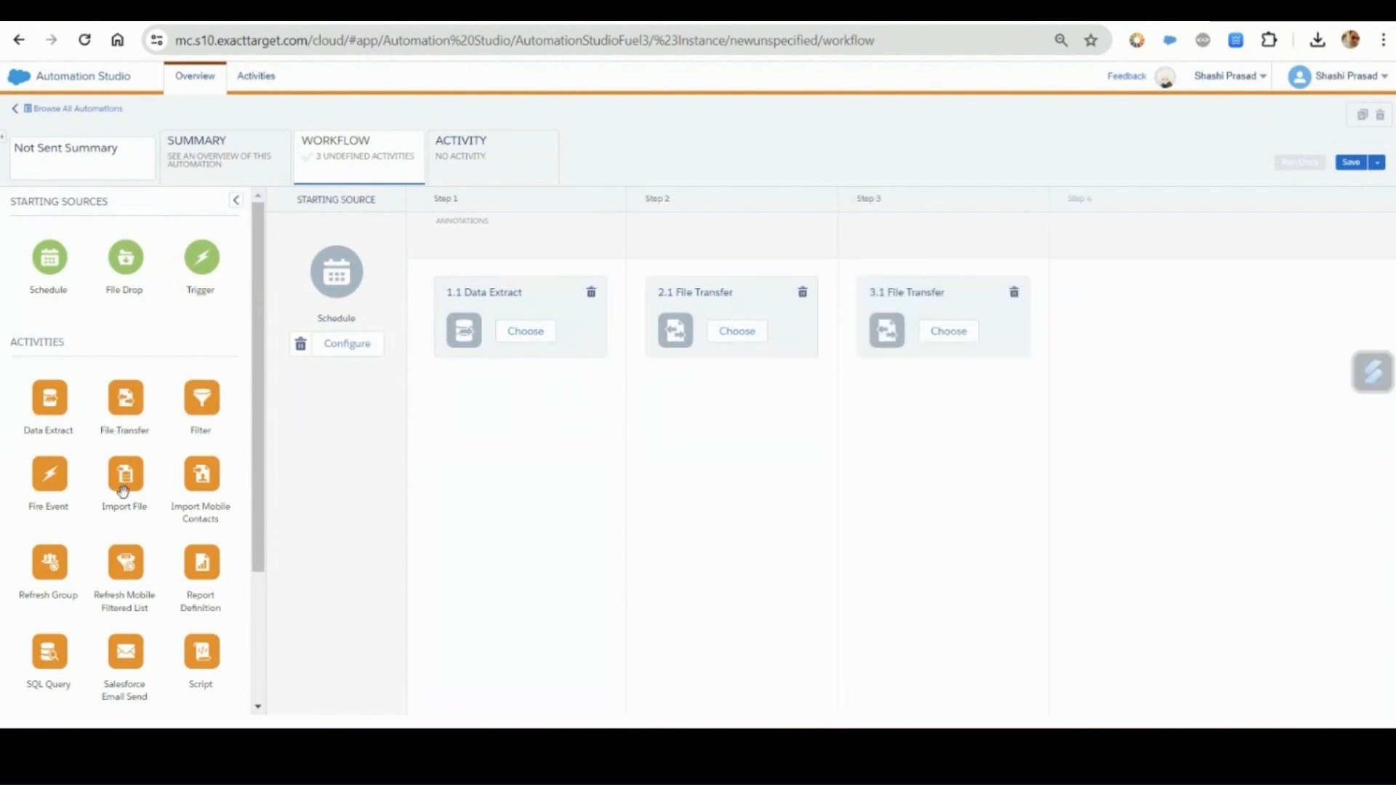
drag(122, 487, 1098, 341)
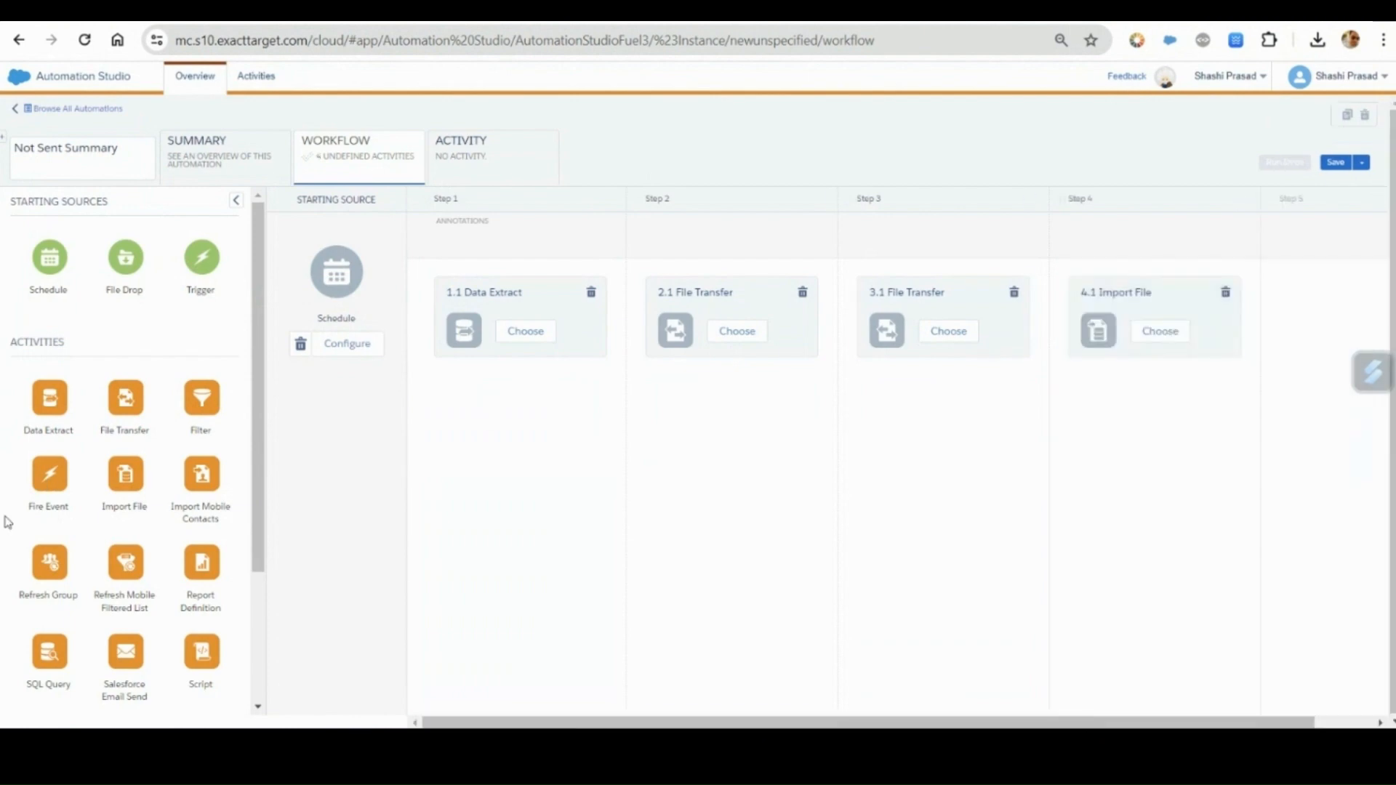
scroll(93, 514, down, 3)
drag(204, 471, 1305, 297)
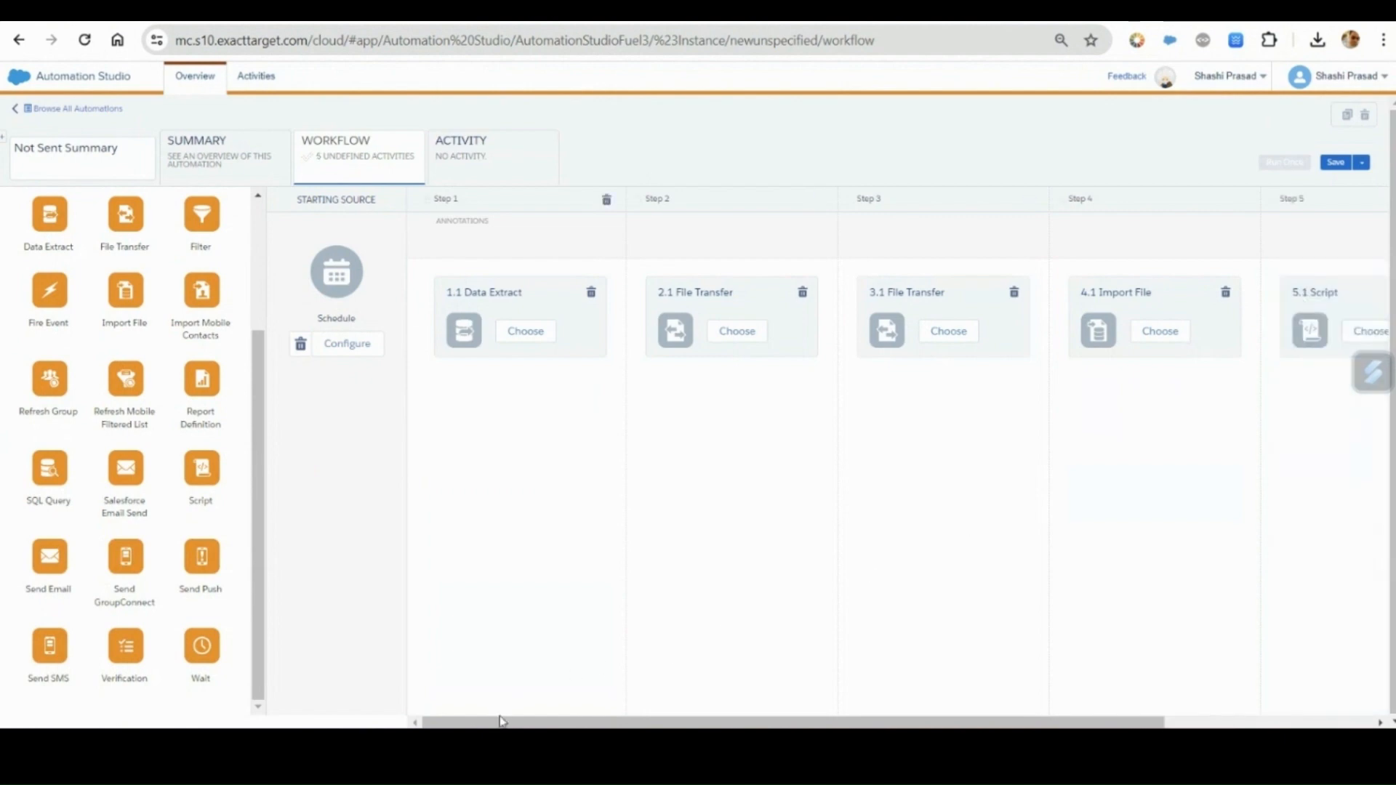
drag(502, 722, 646, 722)
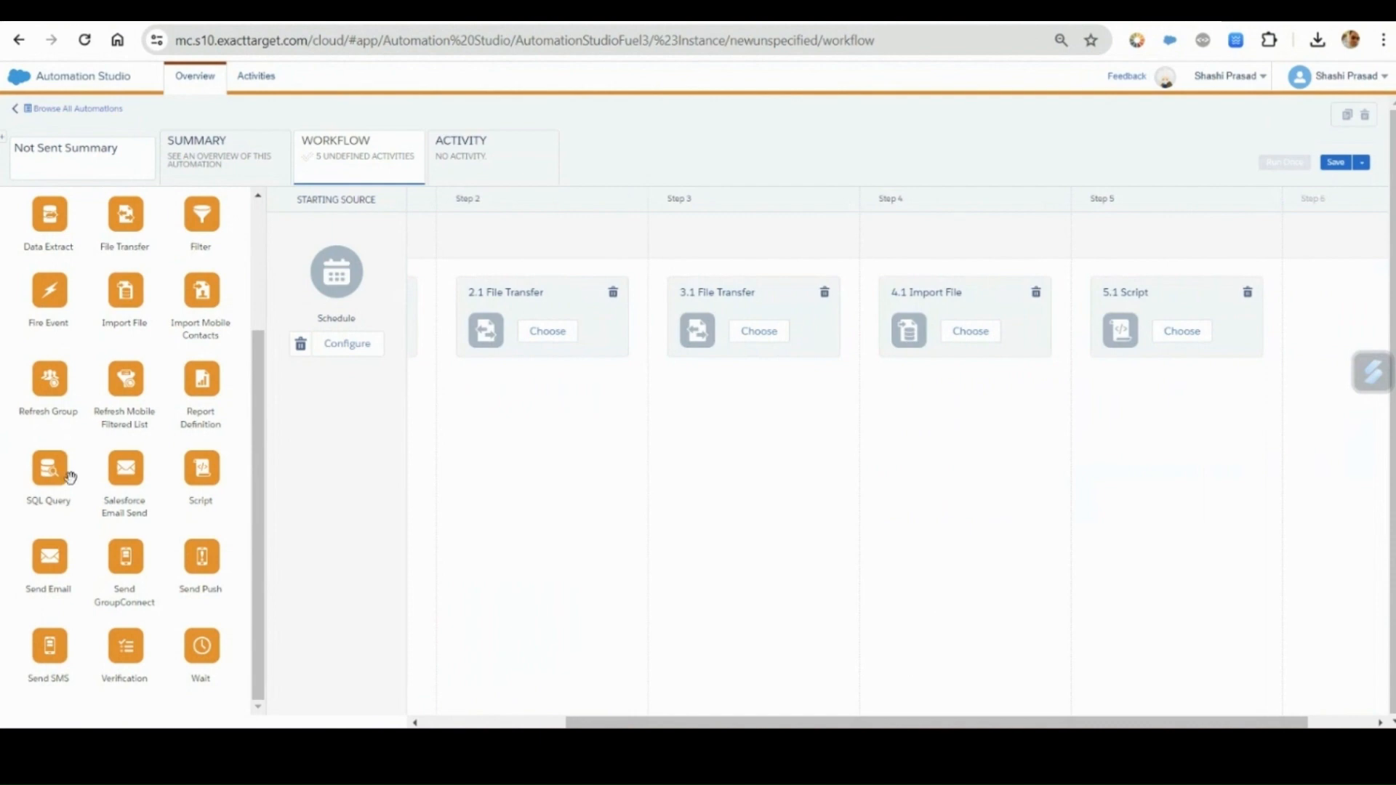
drag(58, 472, 1298, 313)
Create a new Data Extract activity for step 1 with name and external key Not_Sent_Activity.
drag(844, 723, 435, 670)
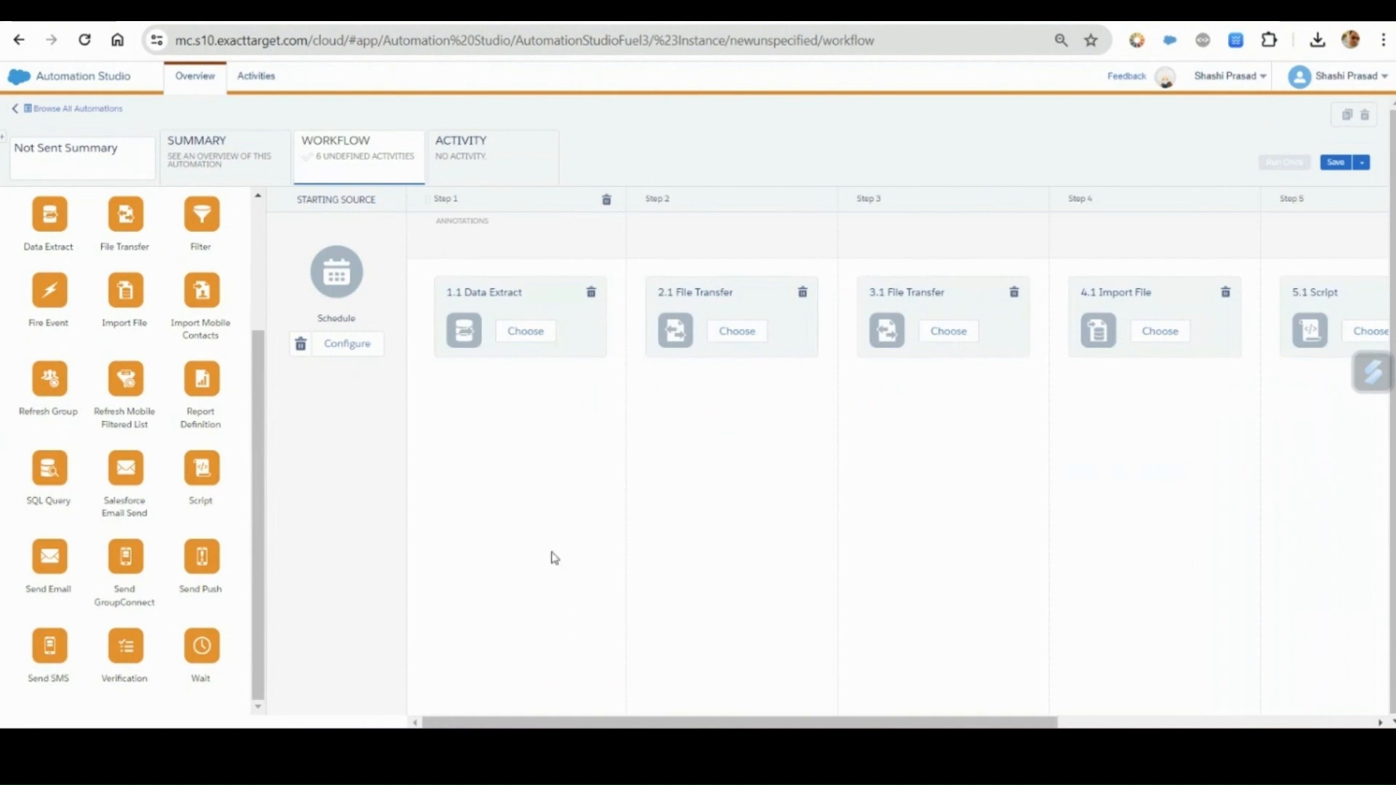
click(540, 333)
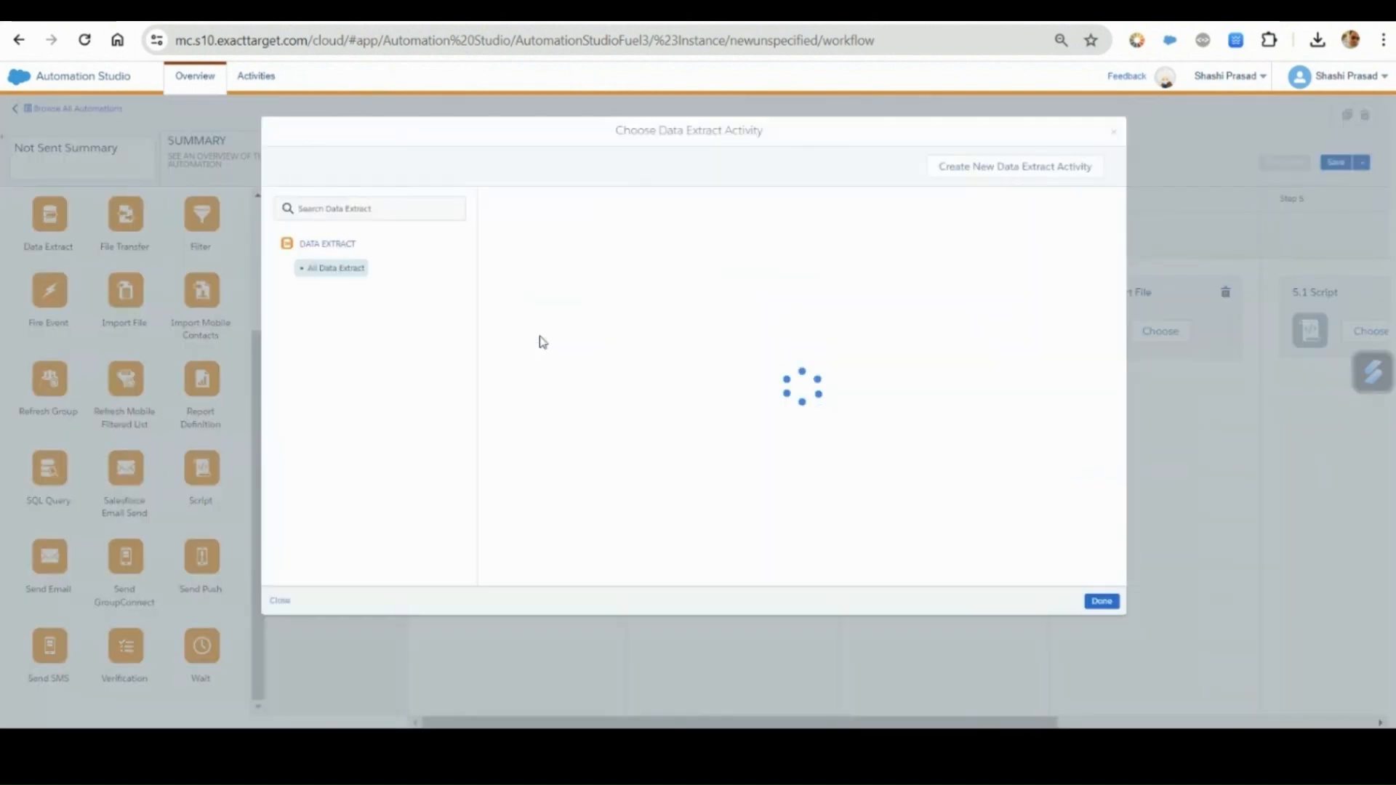
click(982, 168)
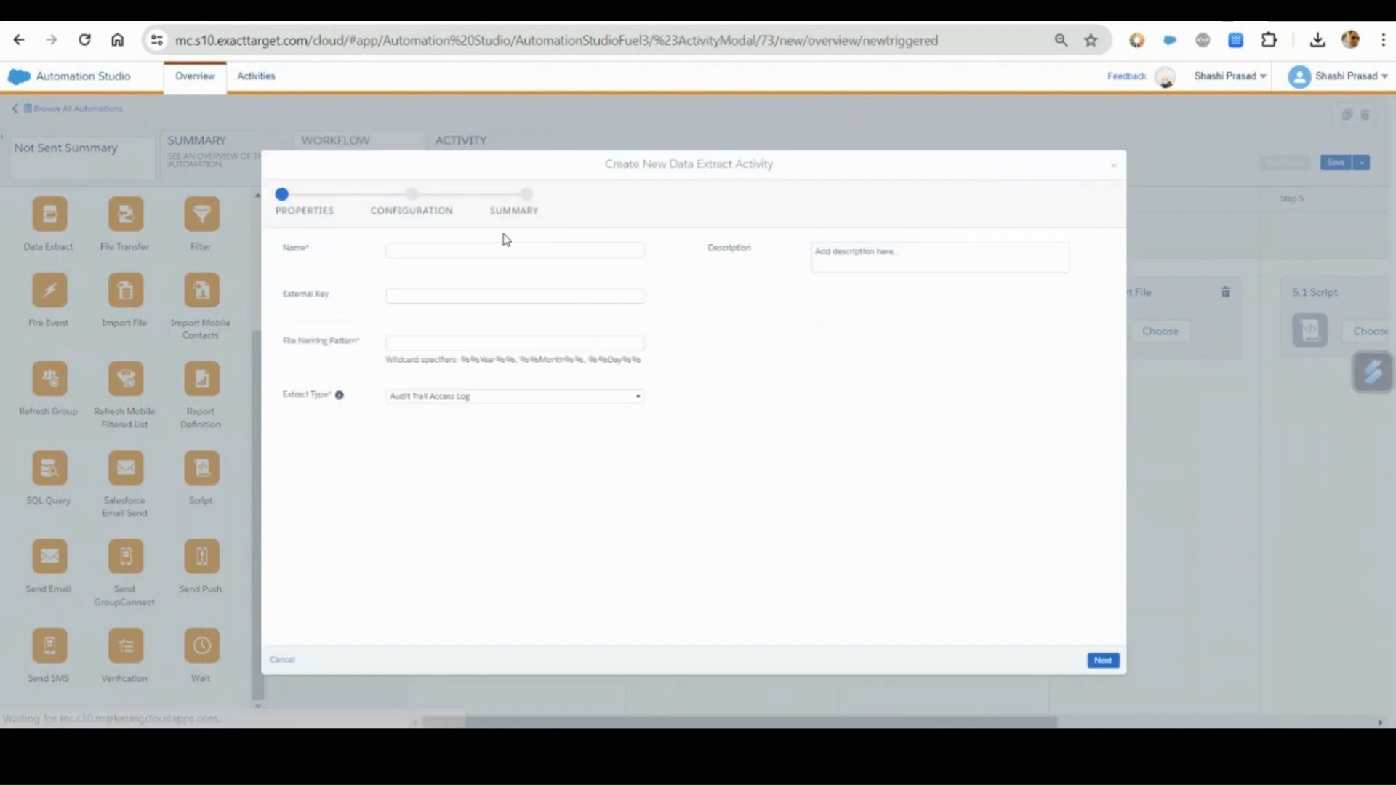
click(469, 250)
click(504, 289)
click(457, 296)
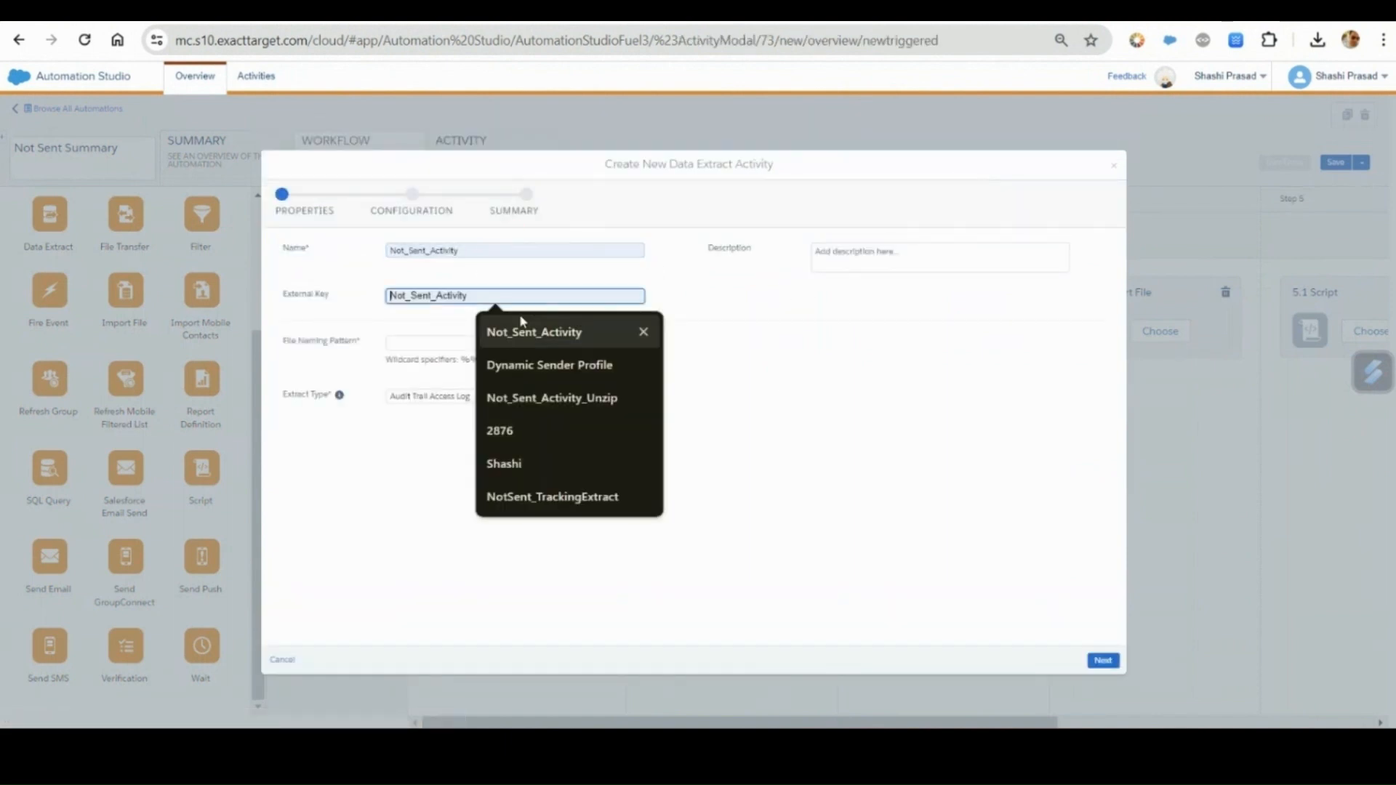
click(529, 329)
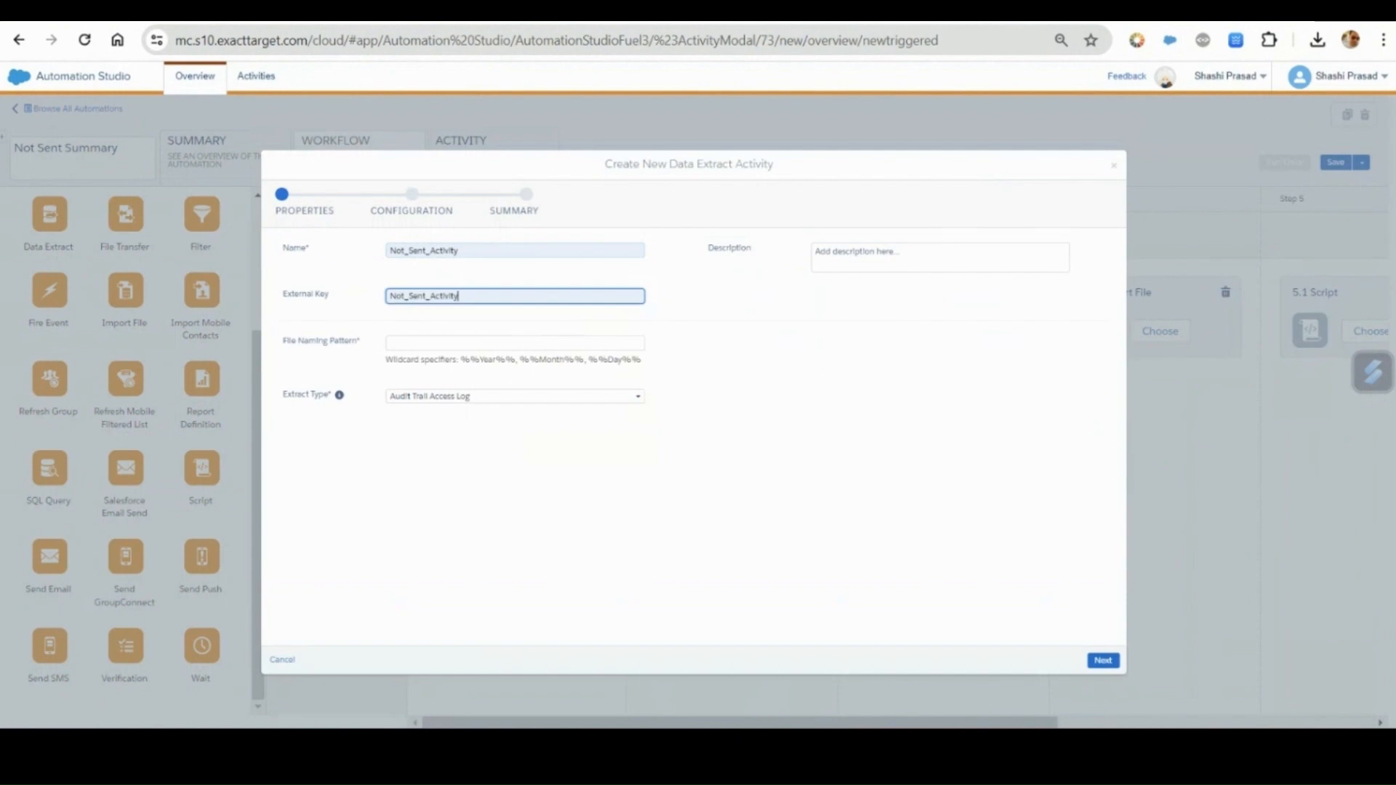
Copy Not_Sent_Activity_%%Year%%%%Month%%%%Day%%.zip from the Untitled-1 file in Visual Studio Code and use it as the extract's file naming pattern.
key(alt+Tab)
click(134, 42)
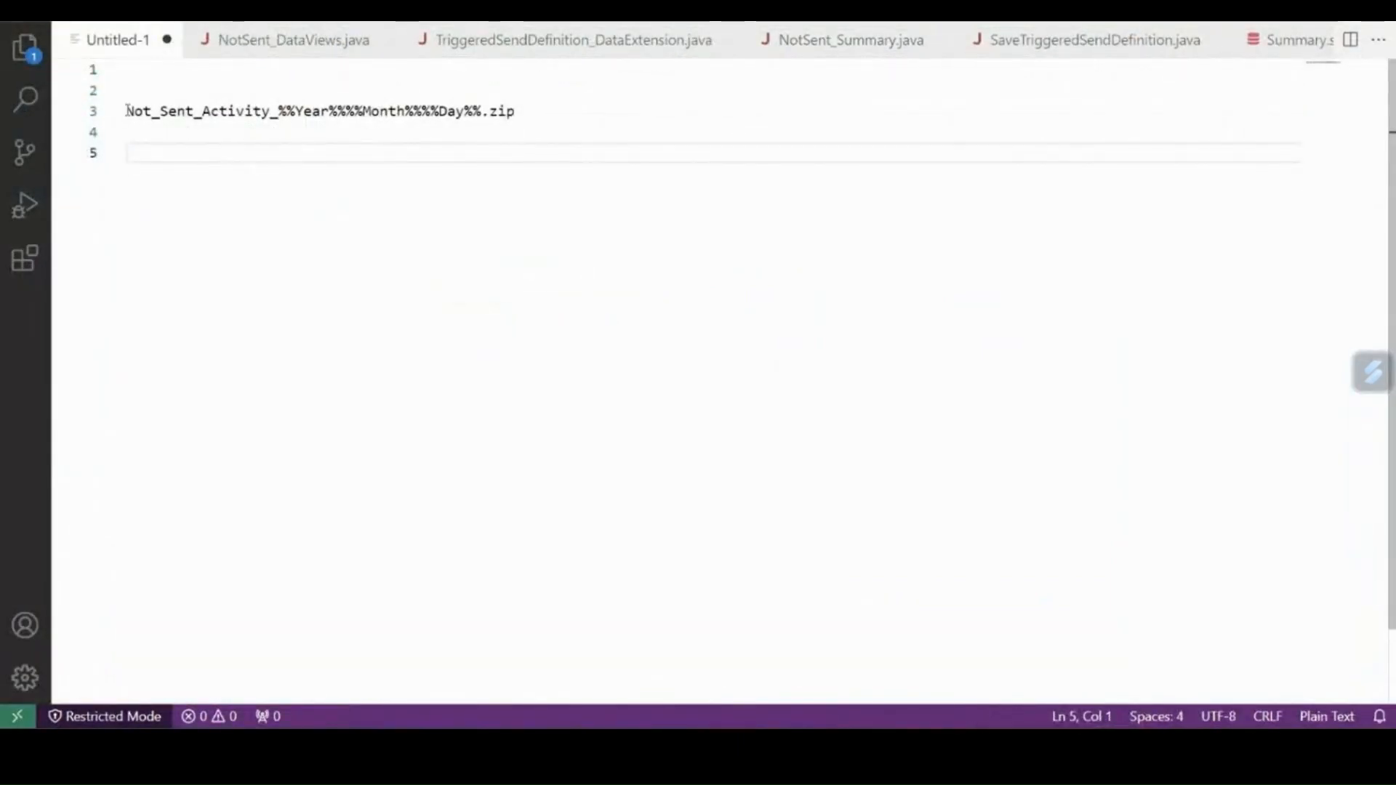
drag(127, 111, 520, 113)
key(ctrl+c)
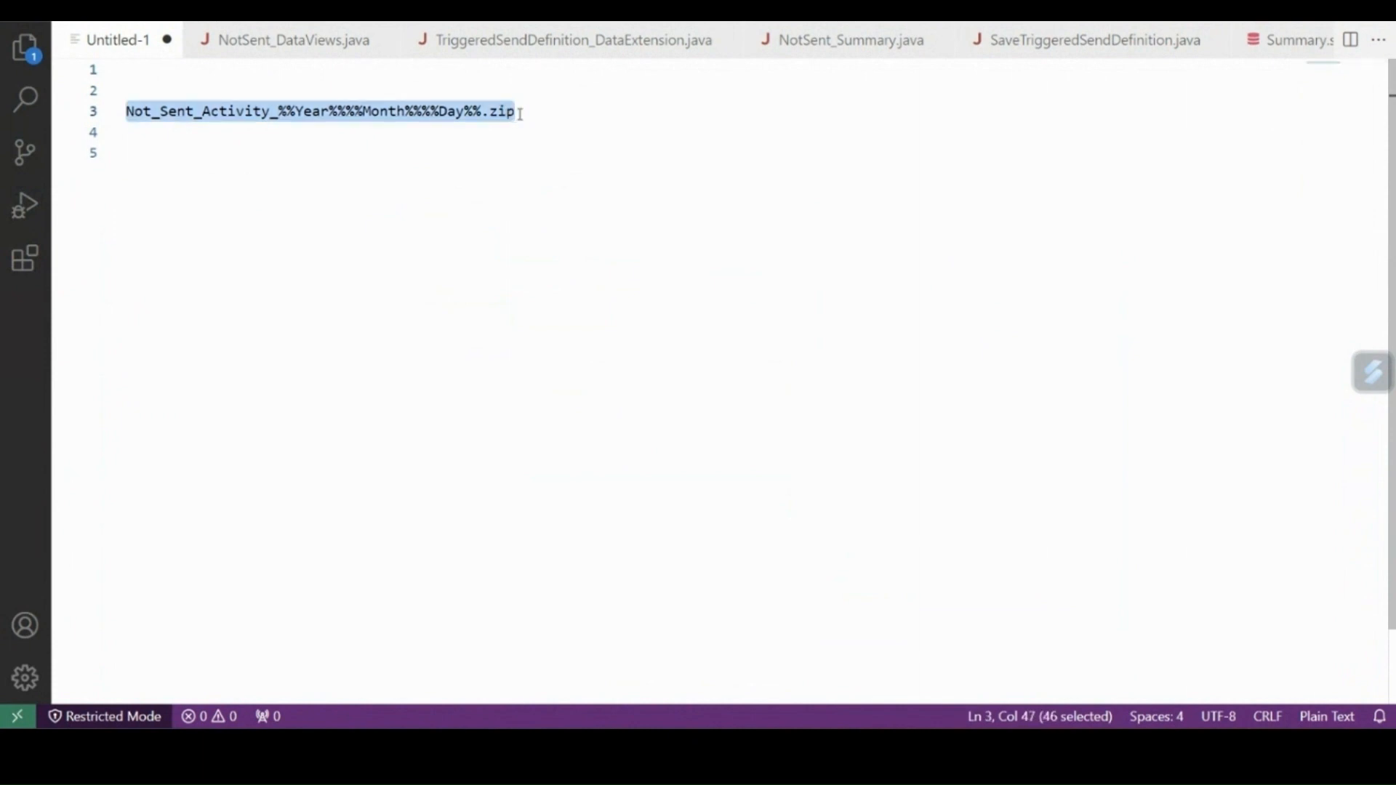
key(alt+Tab)
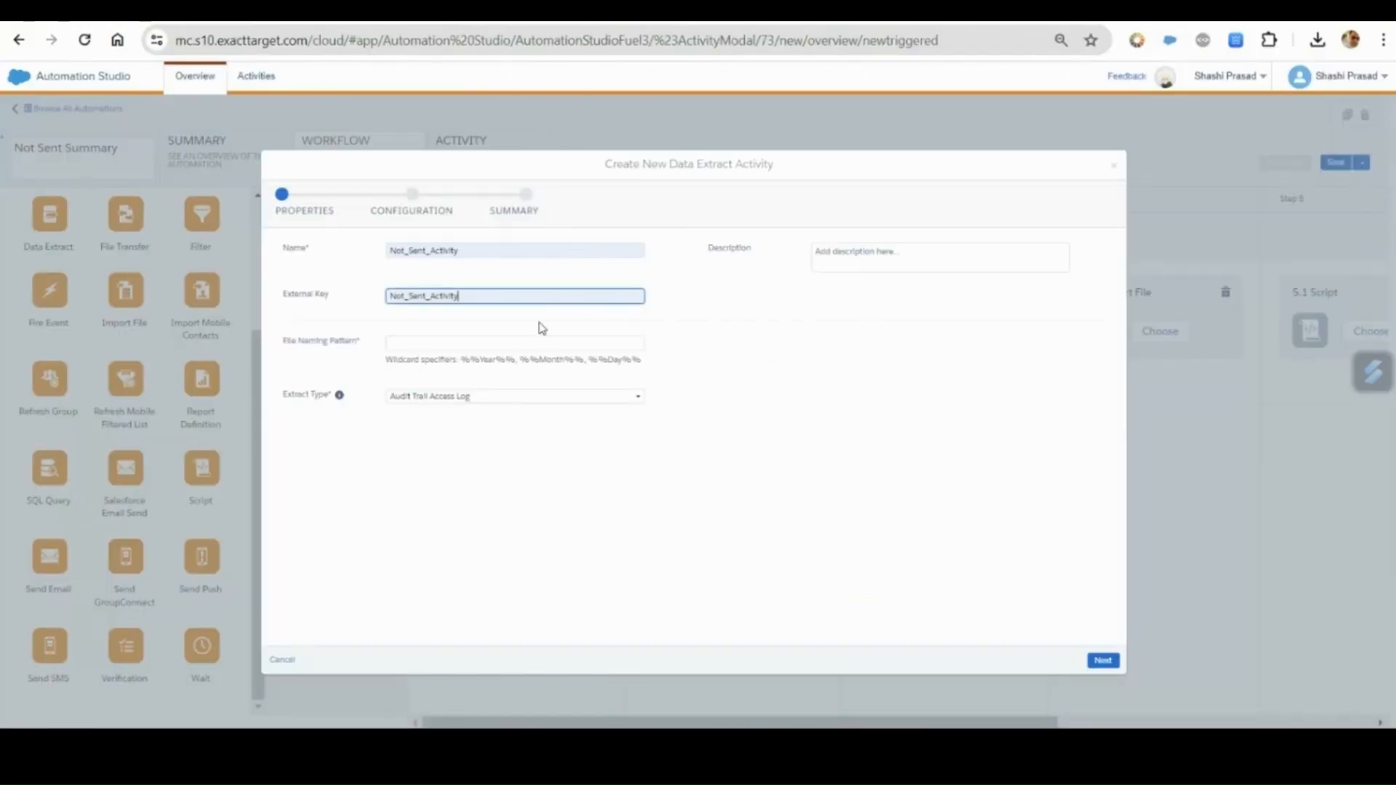
click(494, 344)
key(ctrl+v)
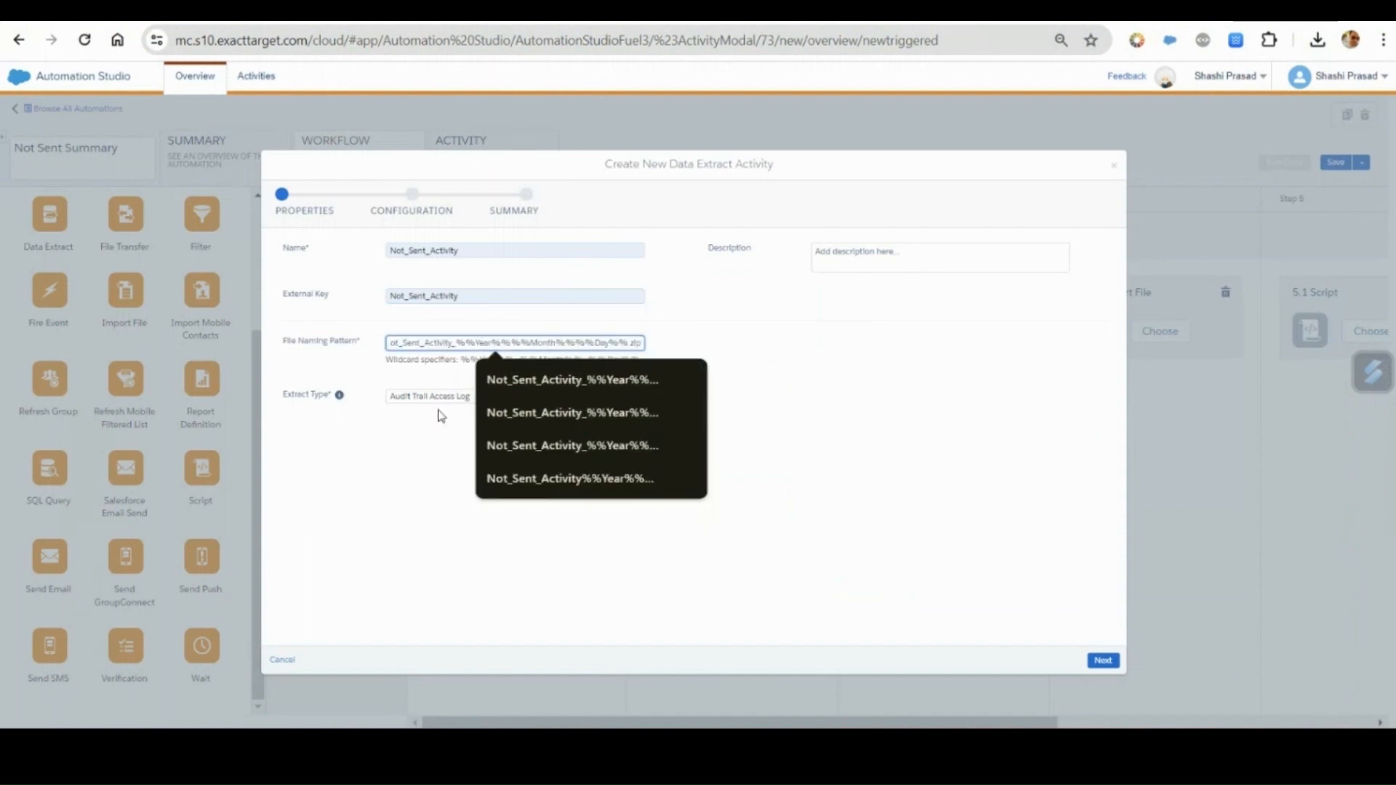
Set the extract type to Tracking Extract and continue to the configuration page.
click(413, 399)
scroll(445, 448, down, 3)
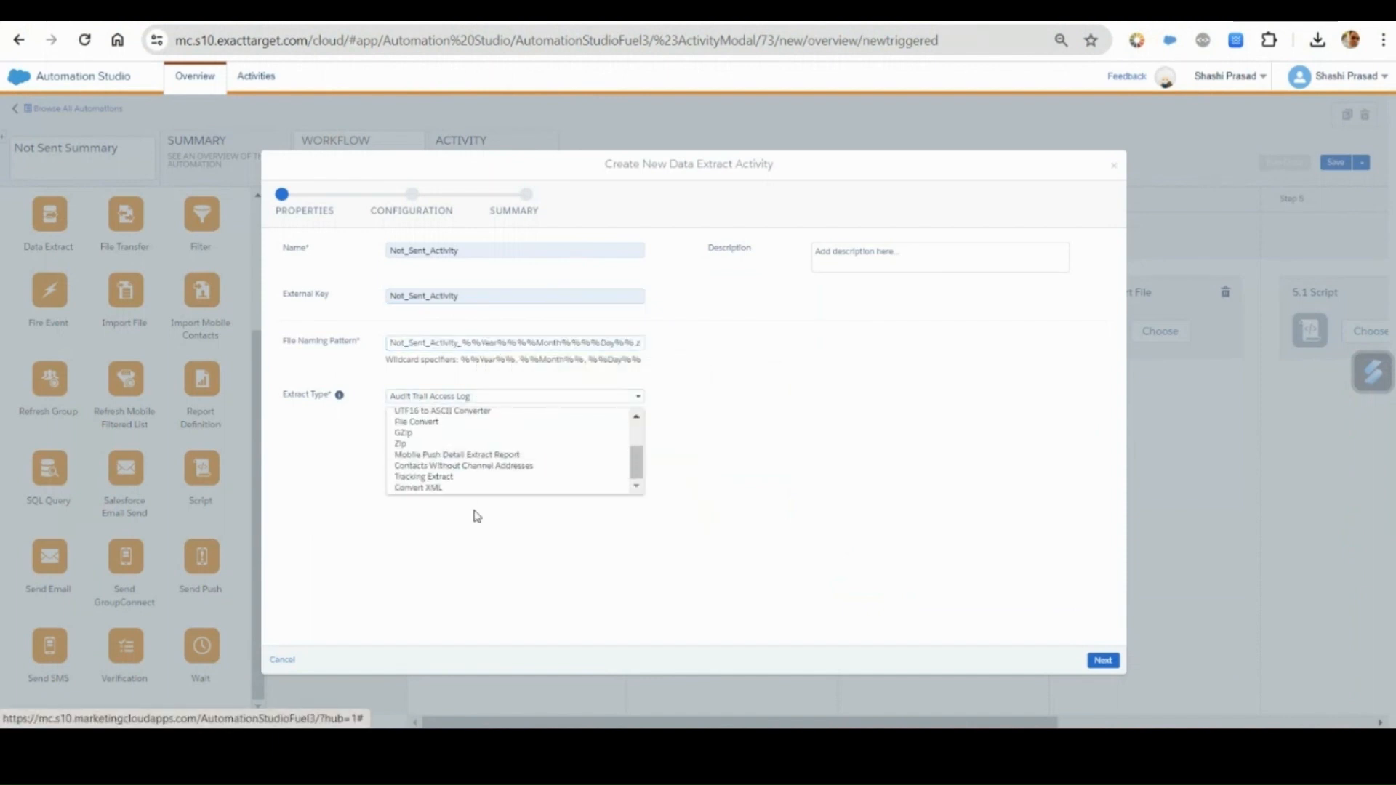
click(445, 477)
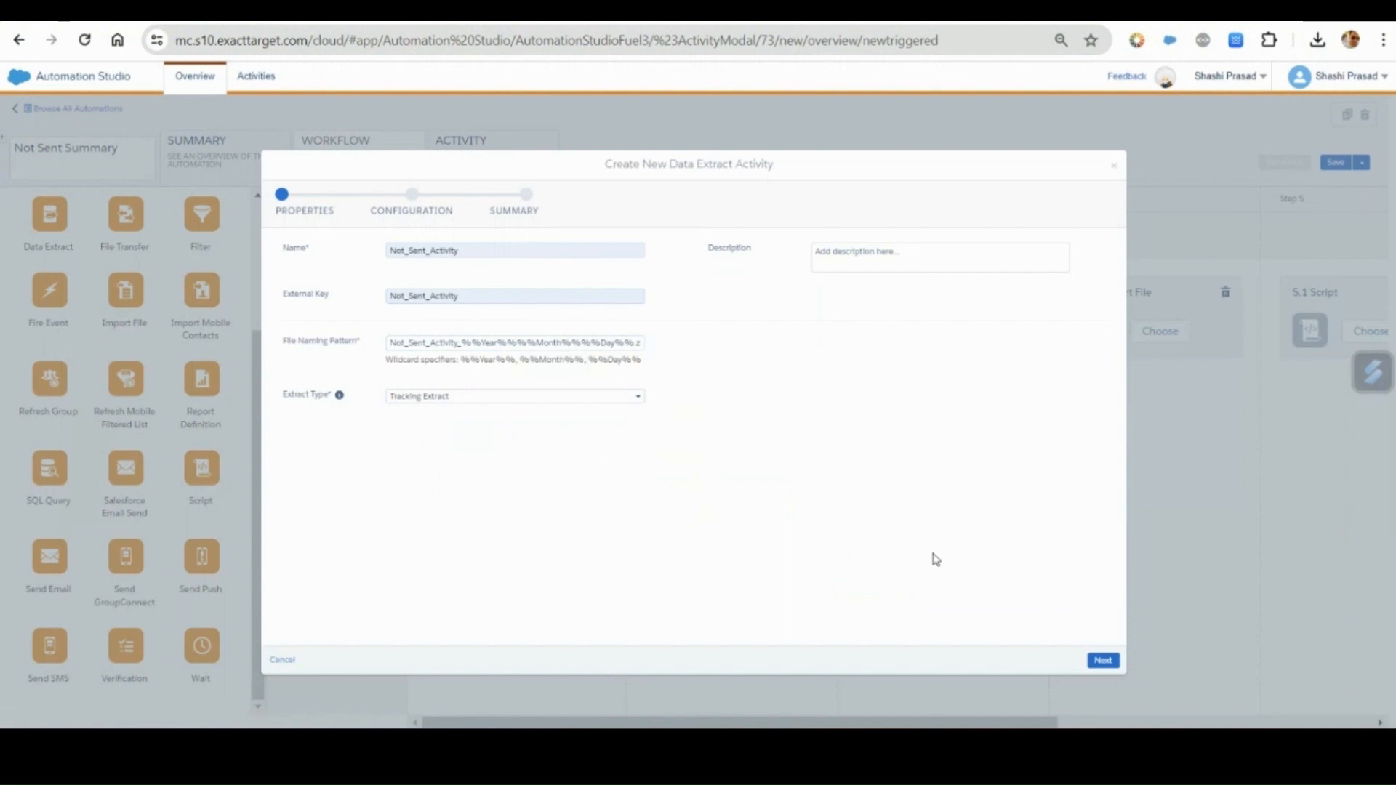
click(1101, 661)
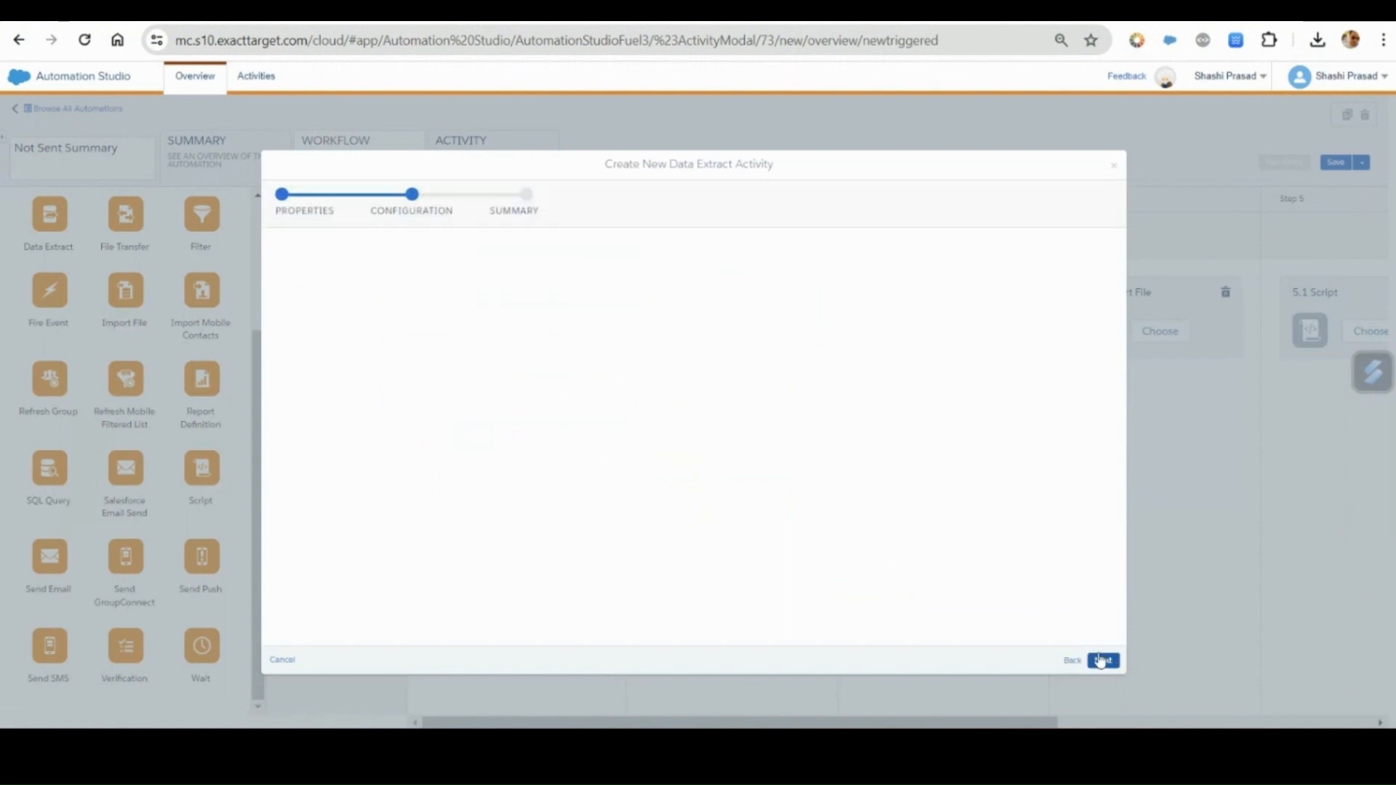
Deselect all preselected extract options, including Include Test Sends, and enable only Extract Not Sent.
click(695, 329)
click(896, 256)
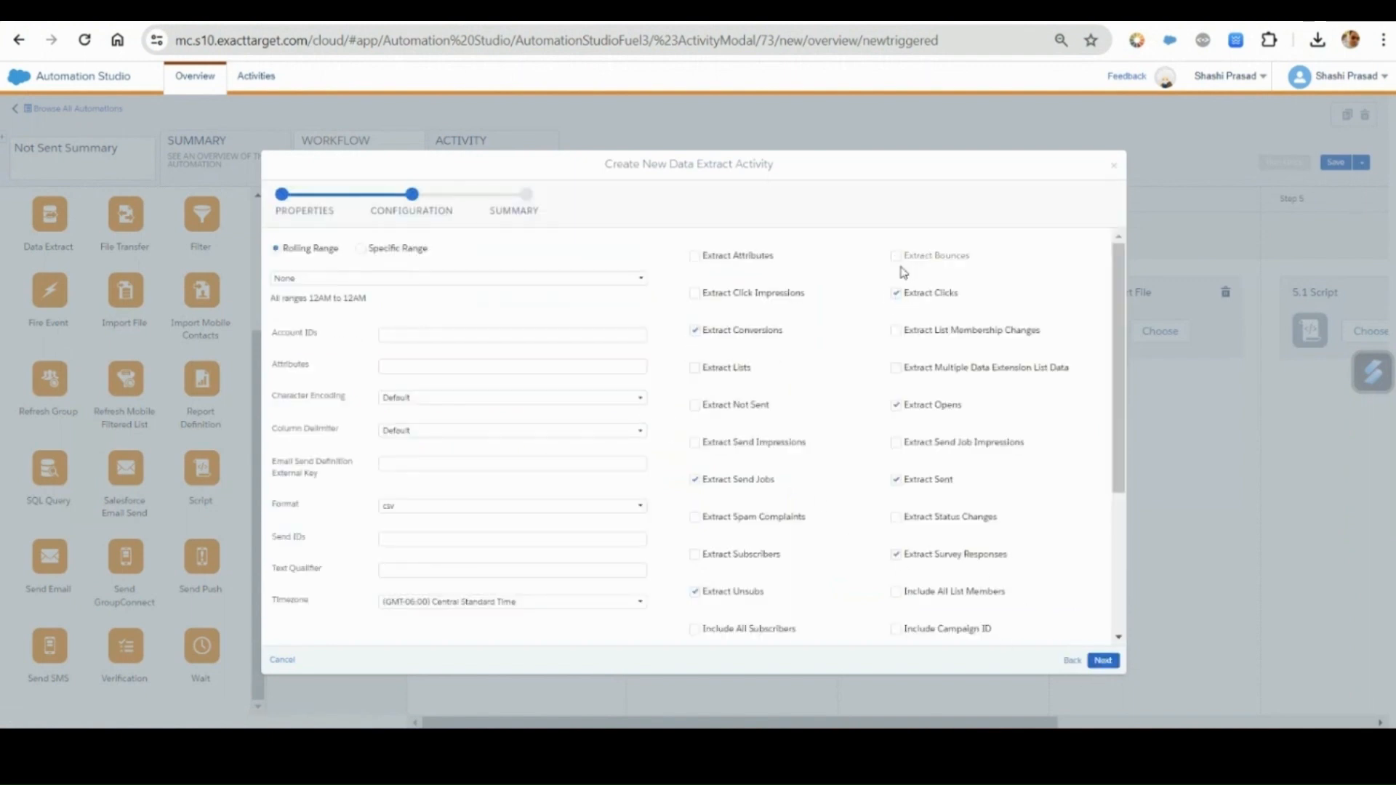
click(896, 293)
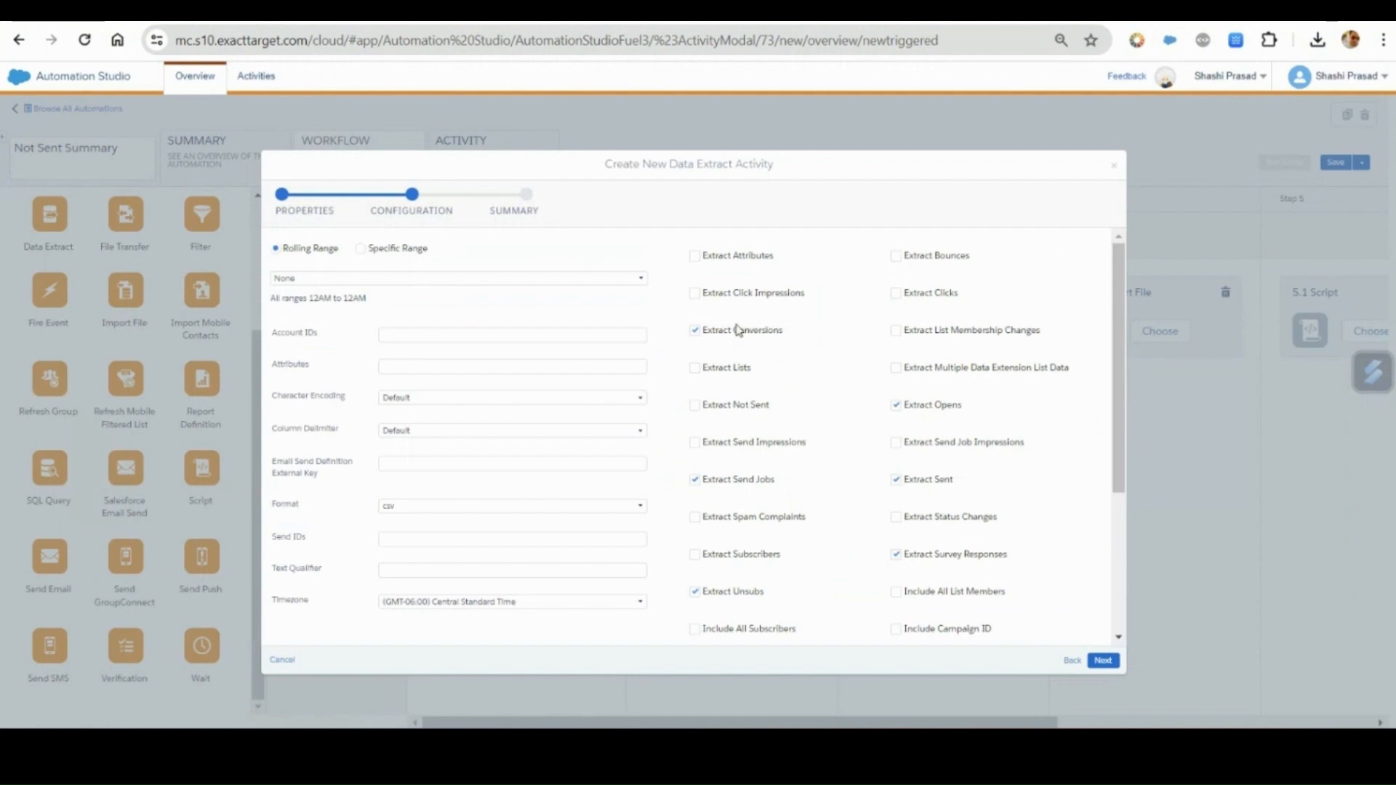
click(694, 333)
click(895, 406)
click(896, 481)
click(695, 480)
scroll(699, 490, down, 3)
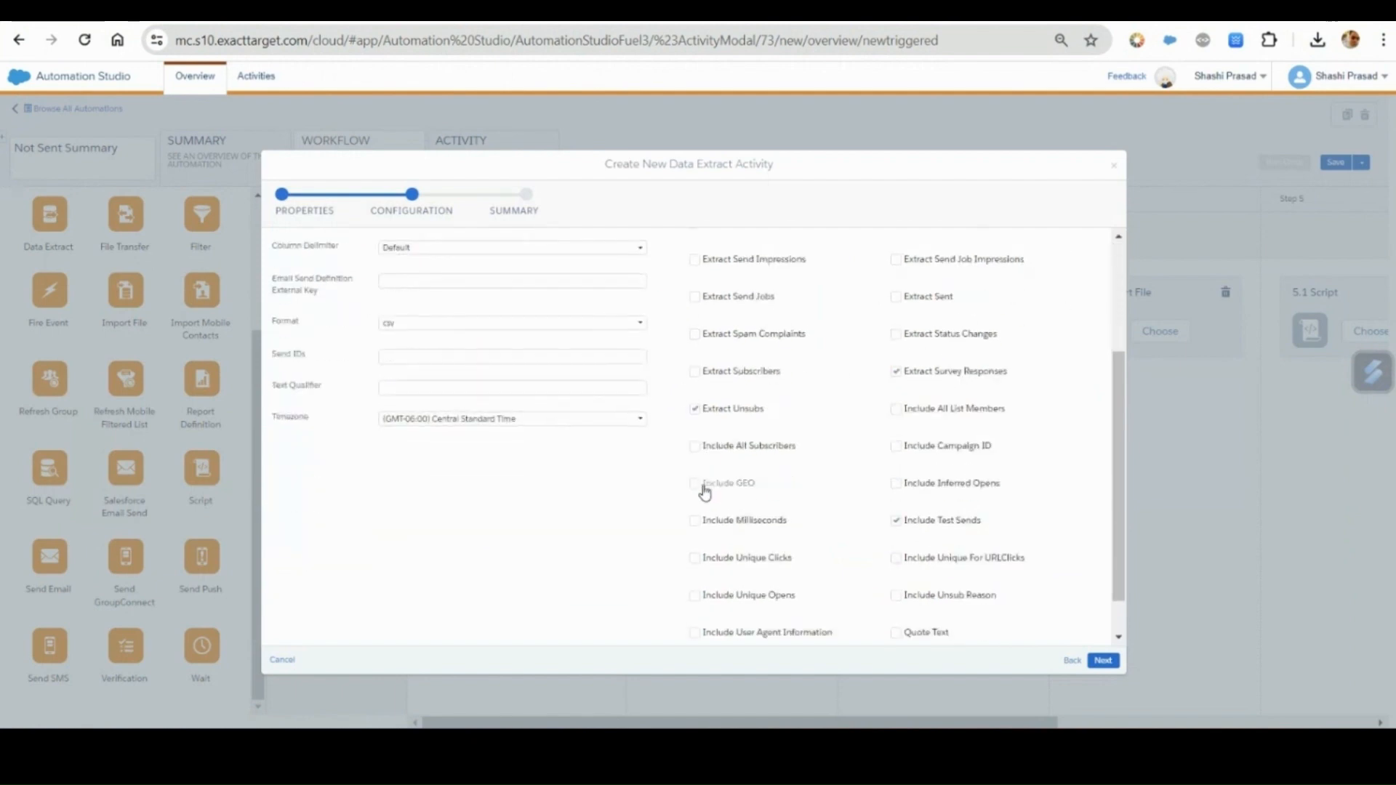
click(695, 410)
click(895, 372)
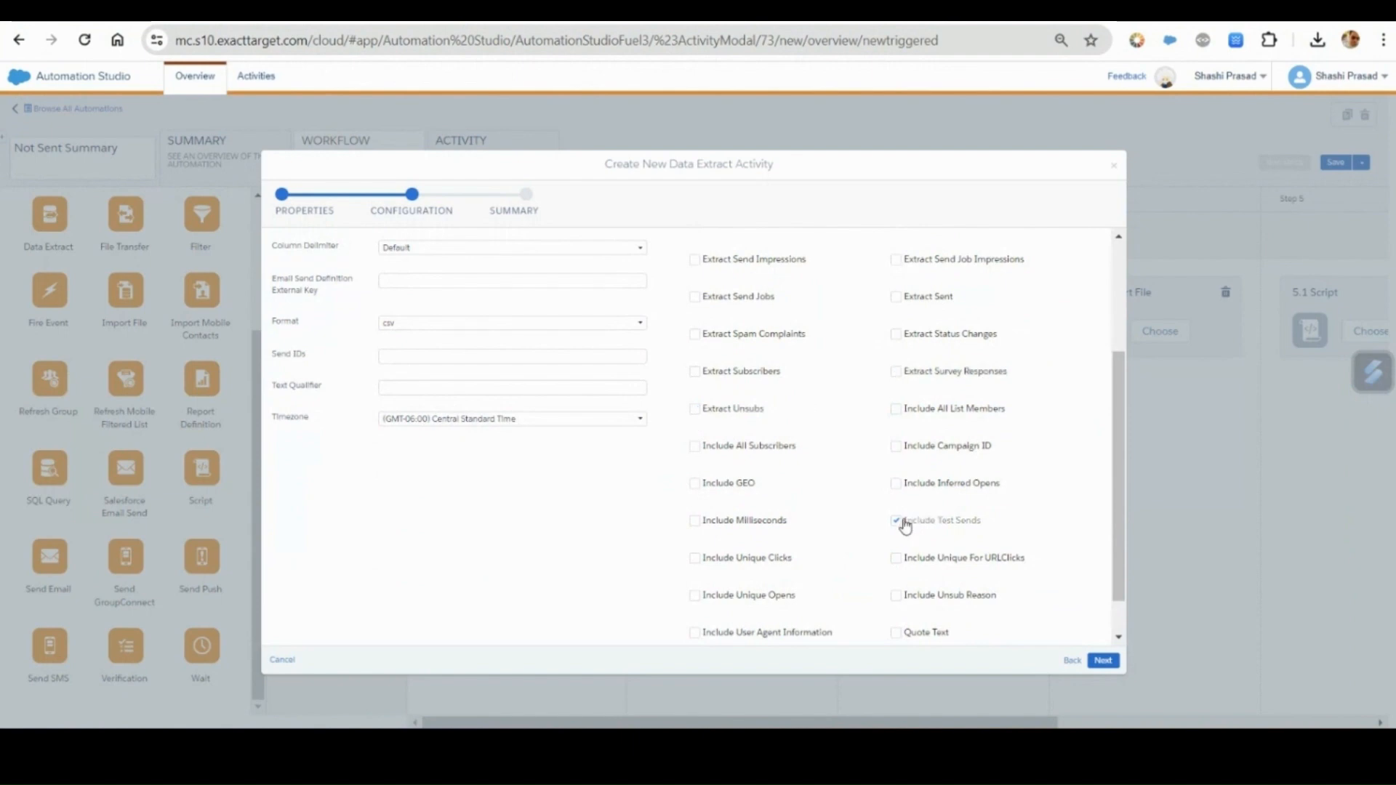
scroll(902, 557, down, 1)
scroll(902, 553, up, 4)
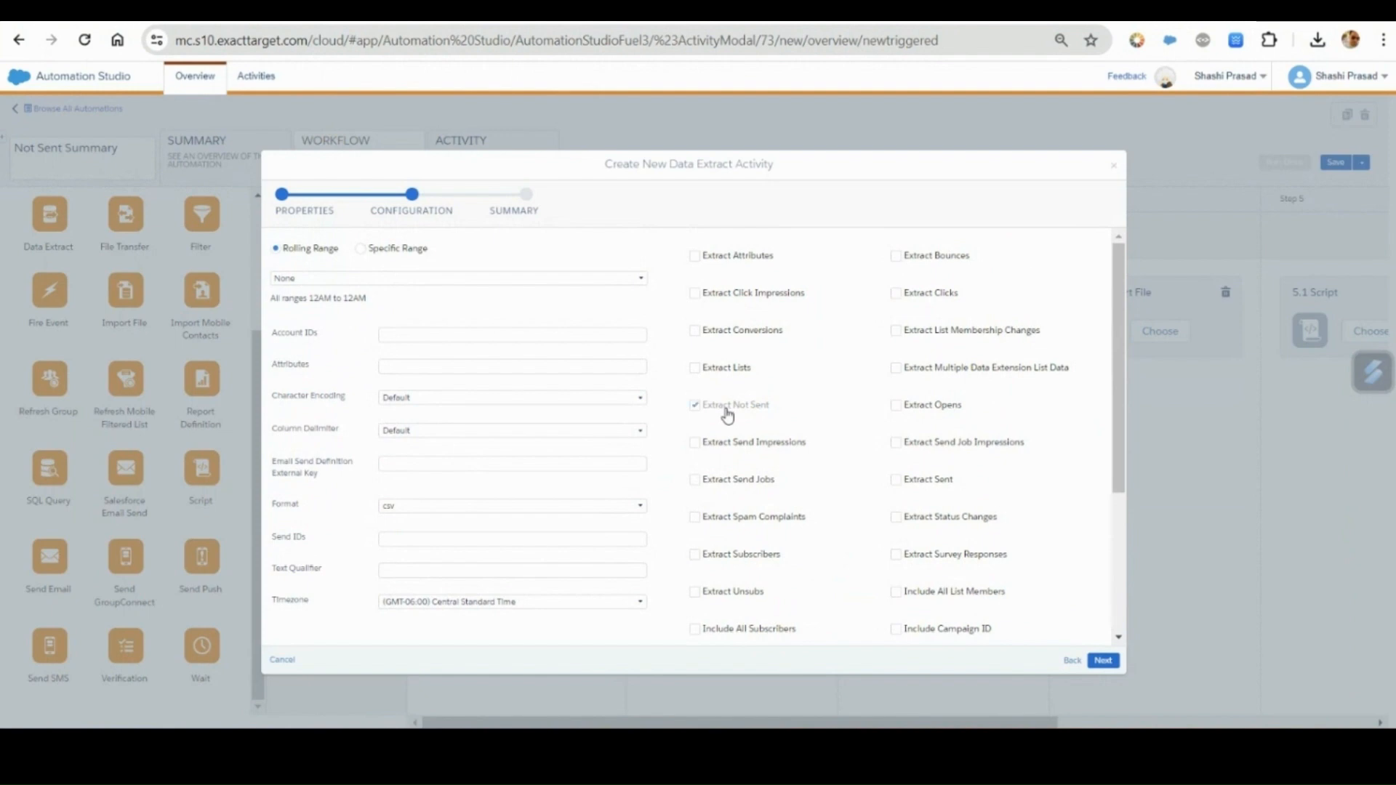
Set the rolling range to 90 Days and finish creating the Not_Sent_Activity data extract.
click(346, 280)
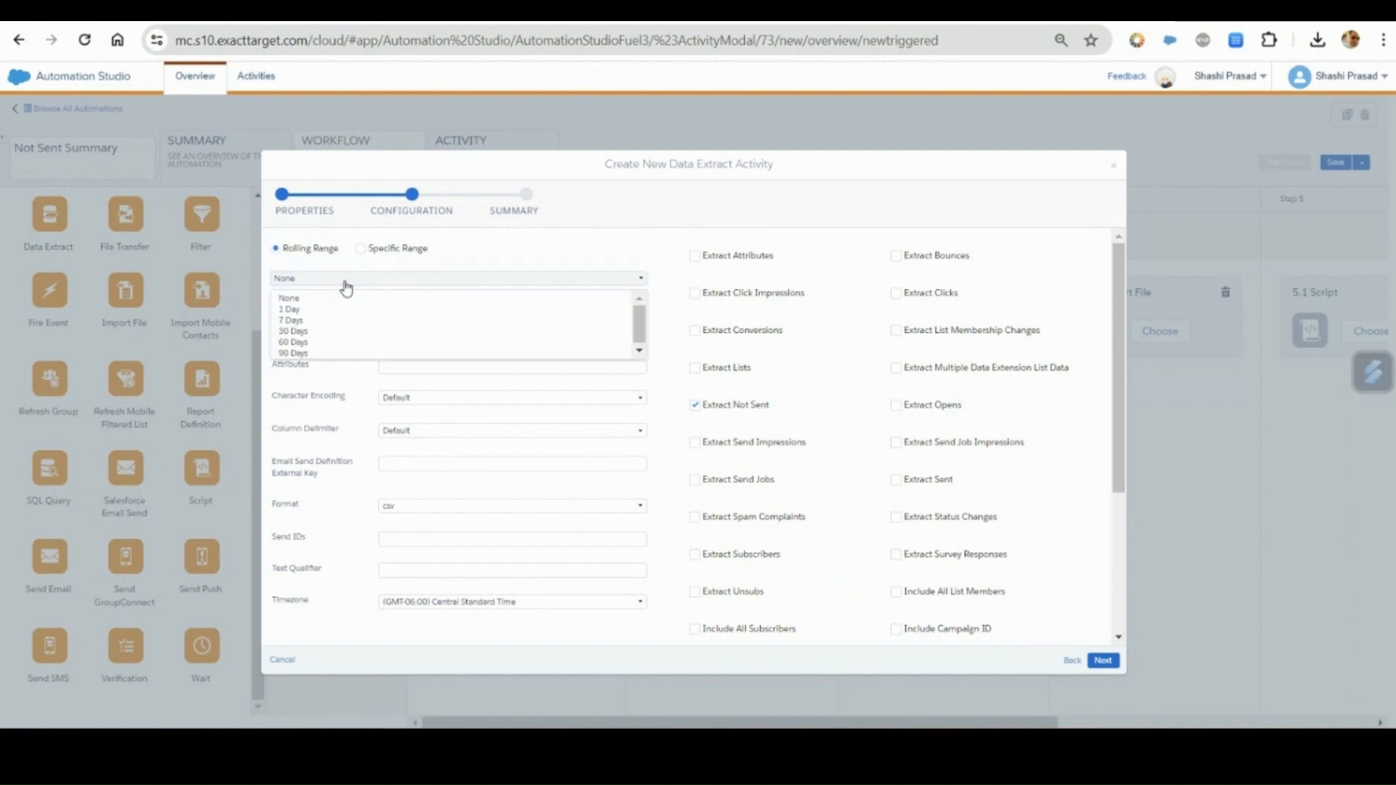
click(305, 353)
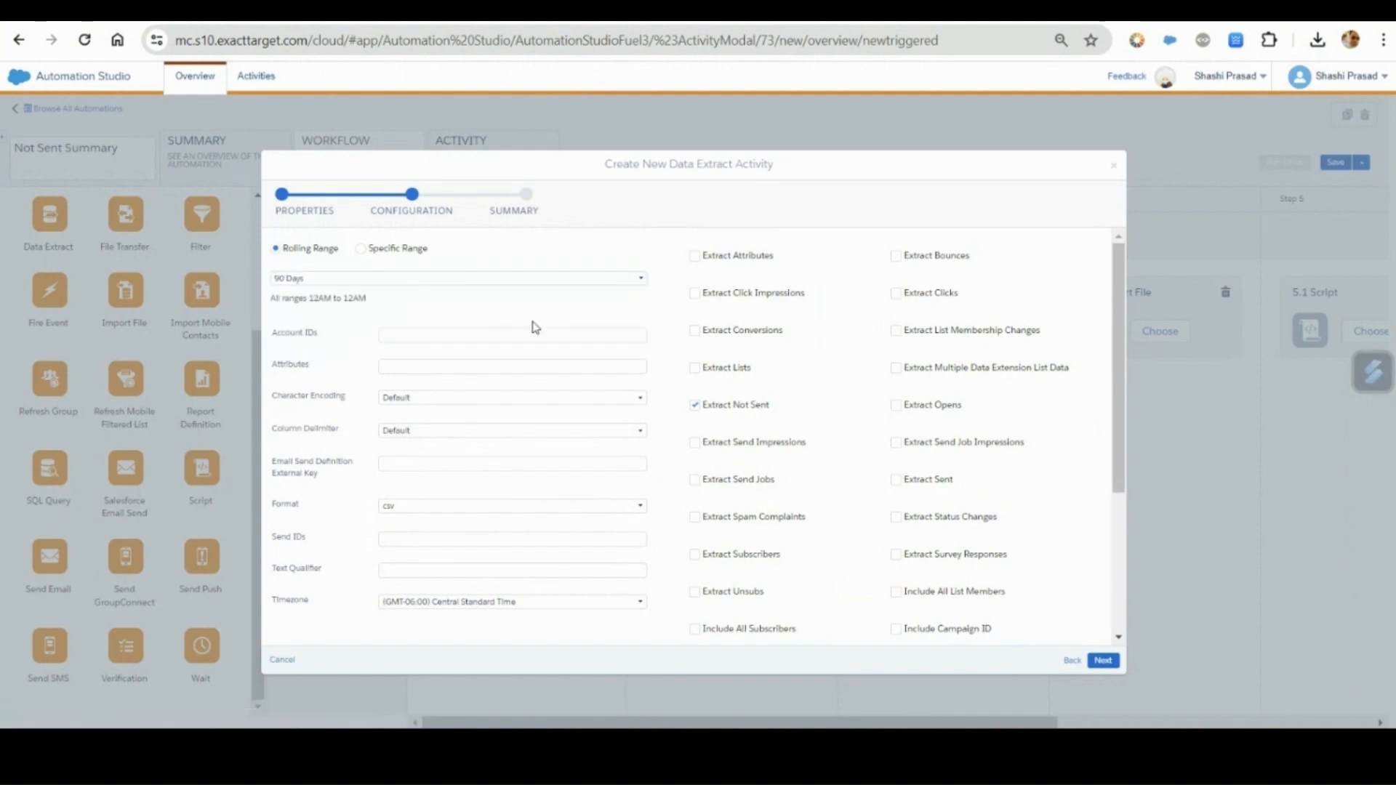
scroll(530, 324, down, 3)
scroll(586, 432, up, 3)
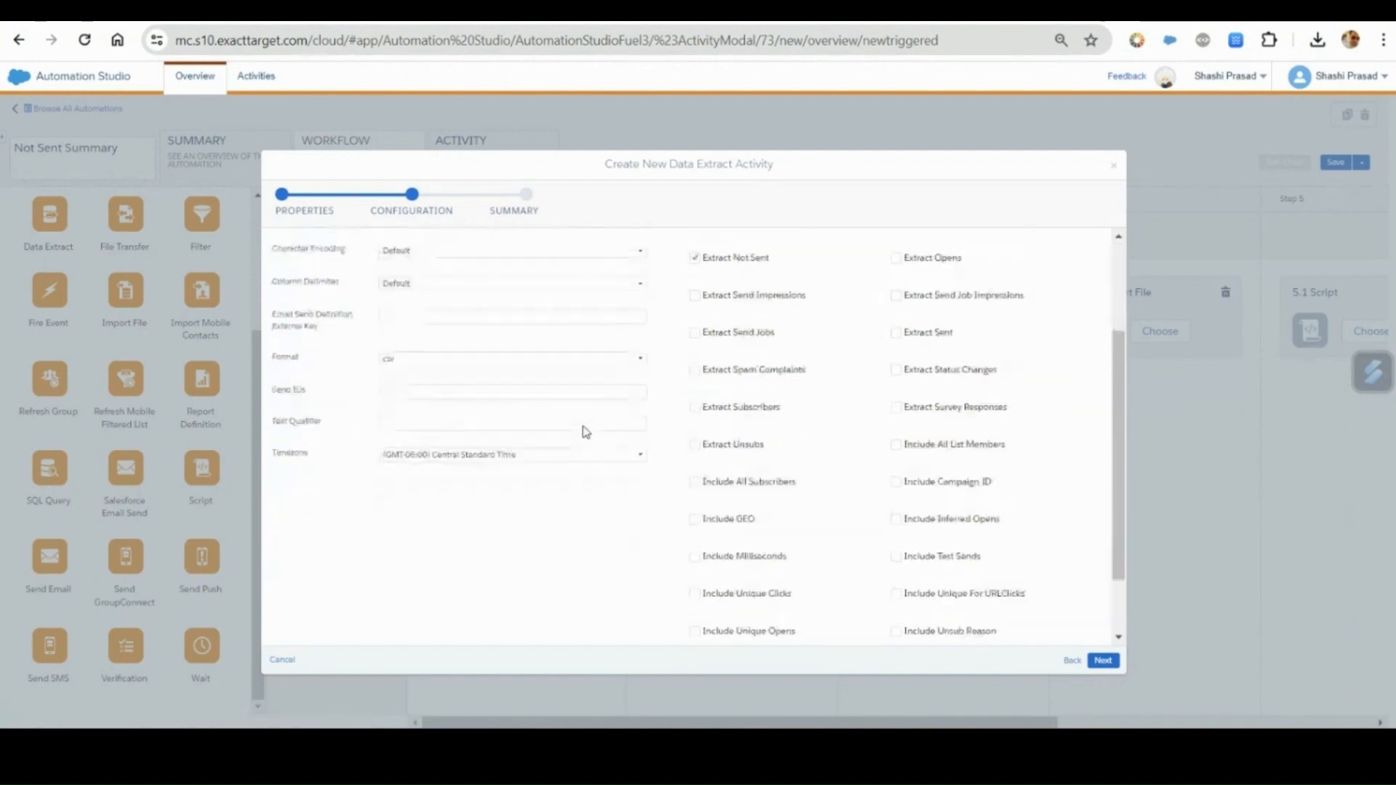
scroll(584, 433, down, 3)
click(1103, 661)
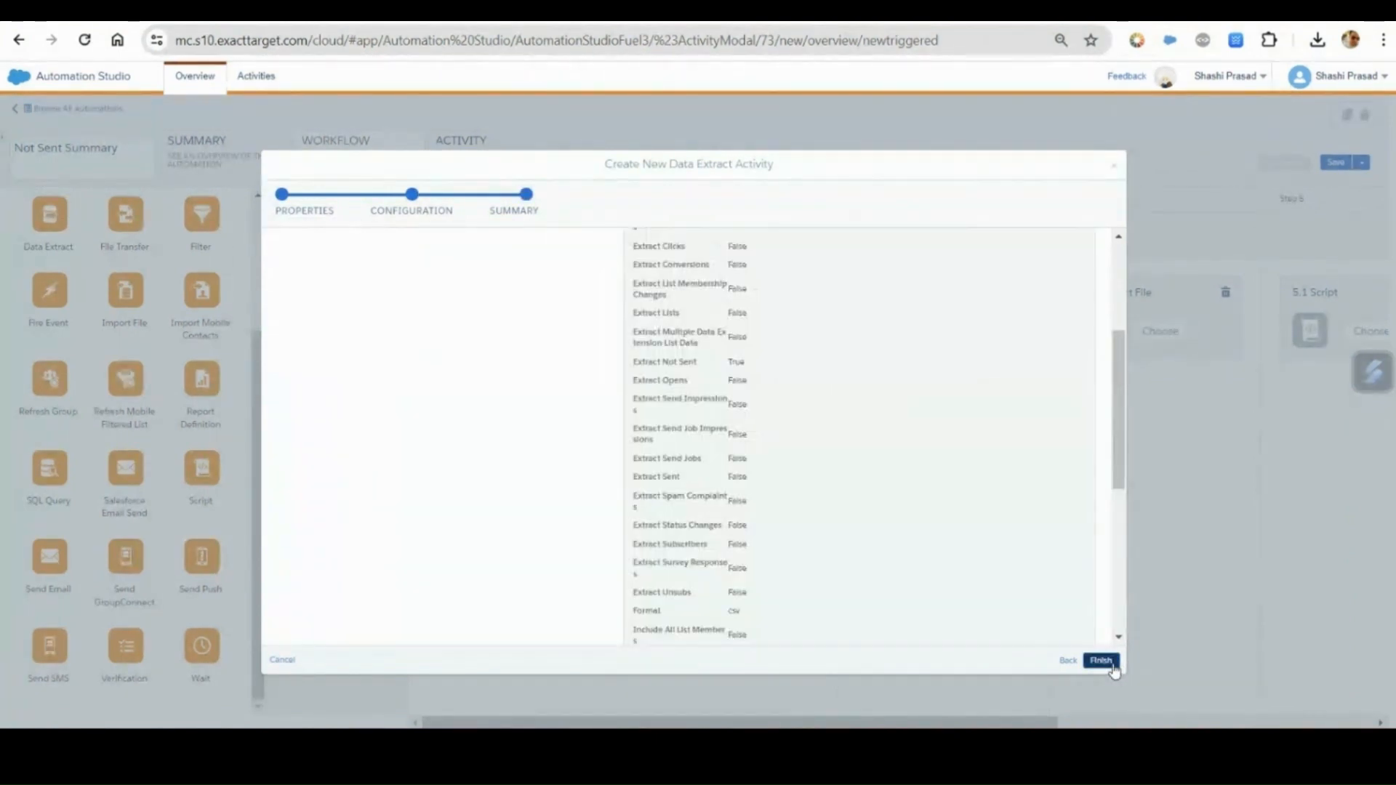
click(1111, 664)
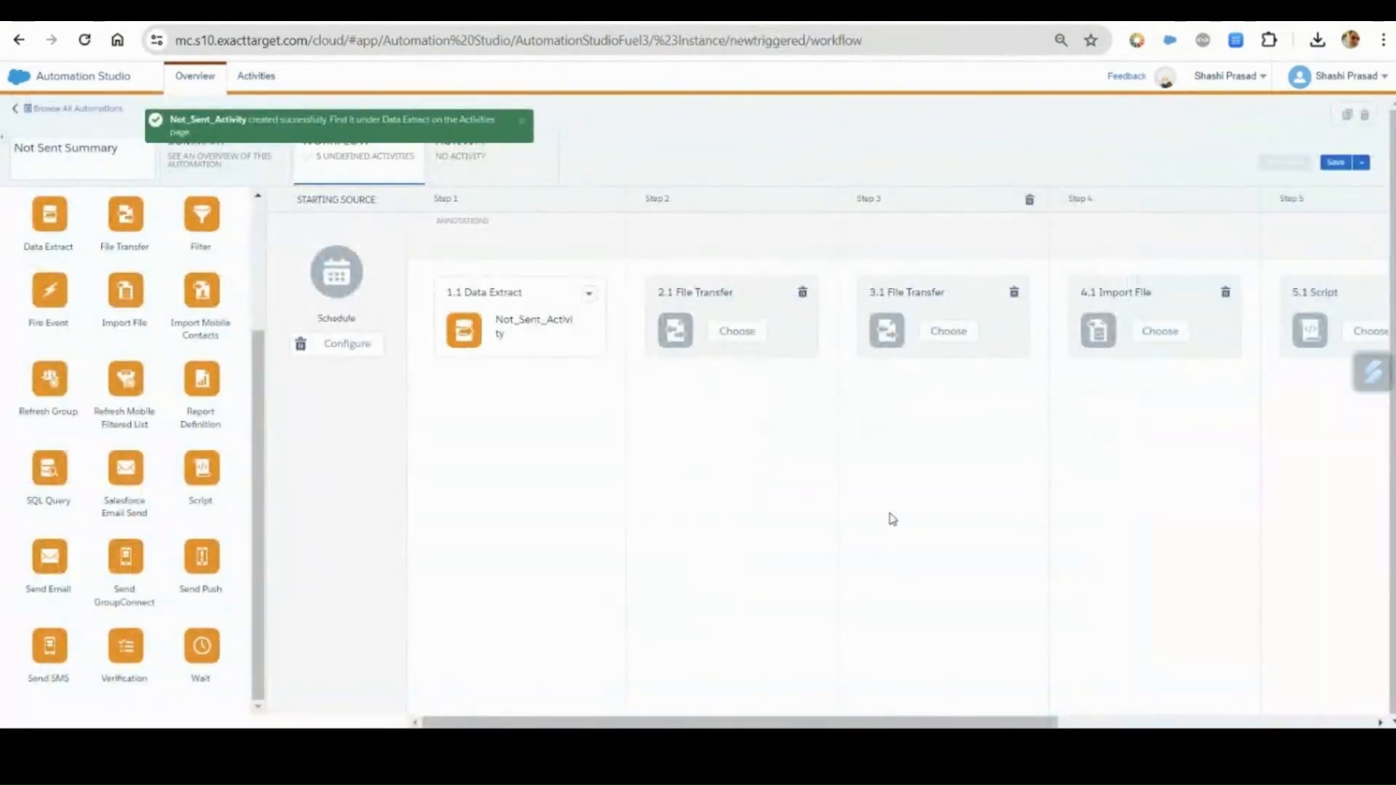
Create a file transfer activity for workflow step 2 with name and external key Not_Sent_Activity, using the Move a File From Safehouse action.
click(754, 339)
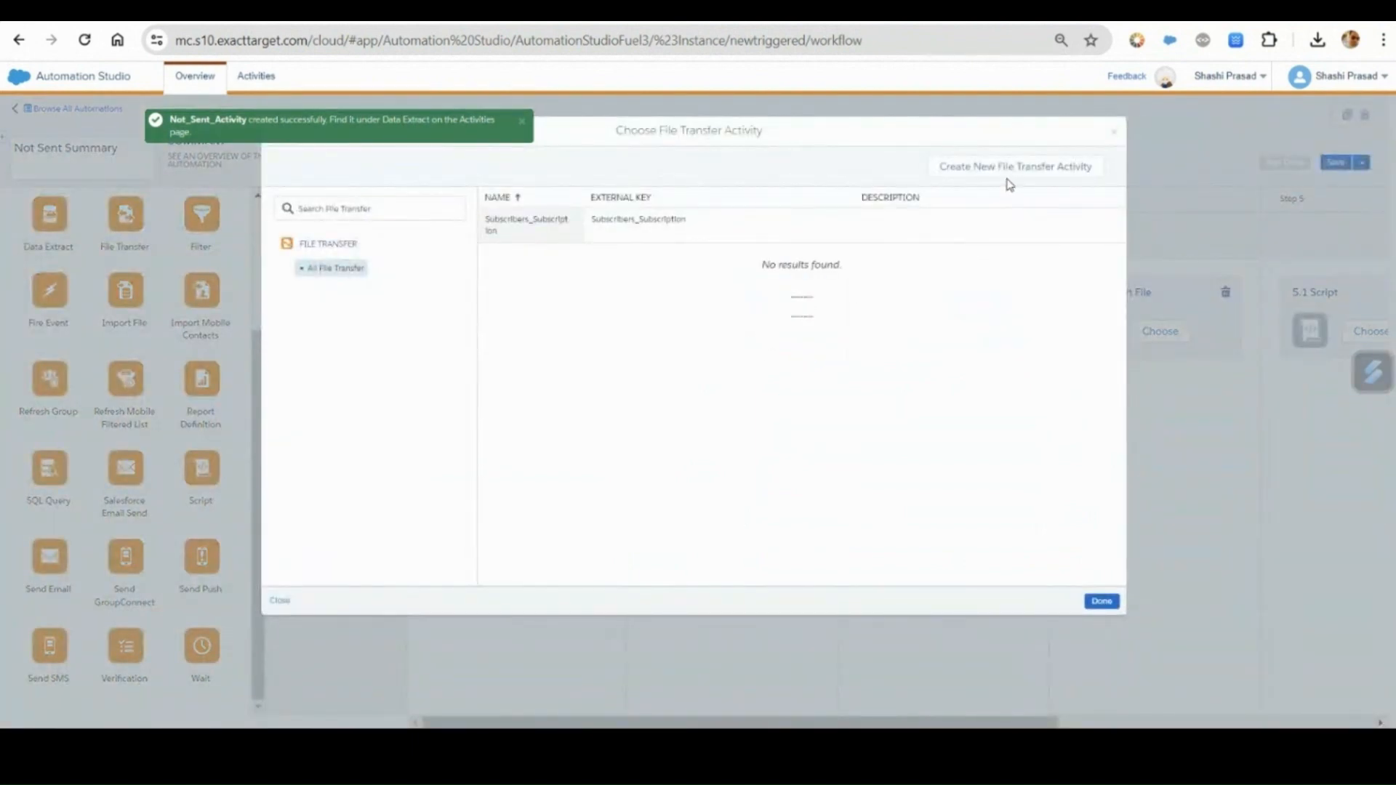
click(1011, 173)
click(467, 277)
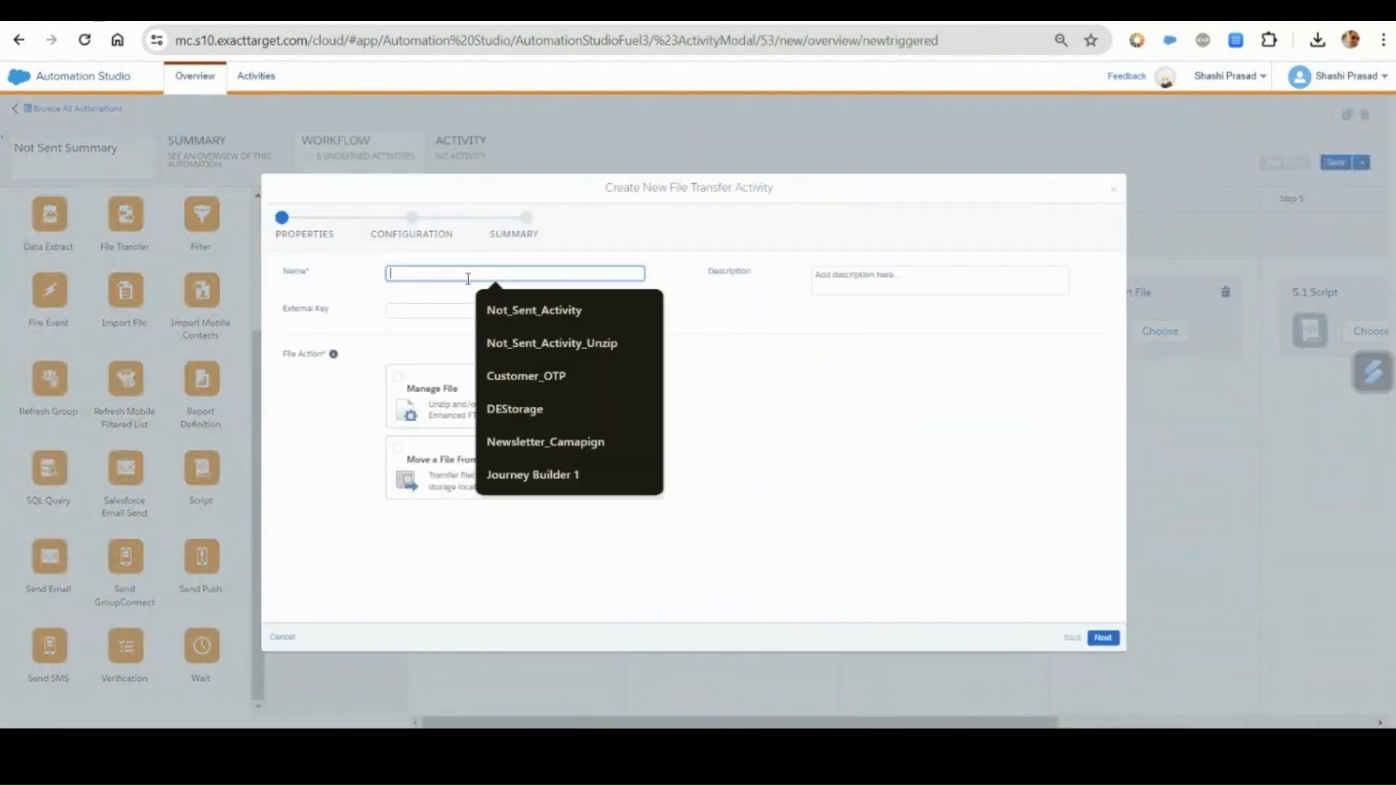
click(523, 314)
click(455, 312)
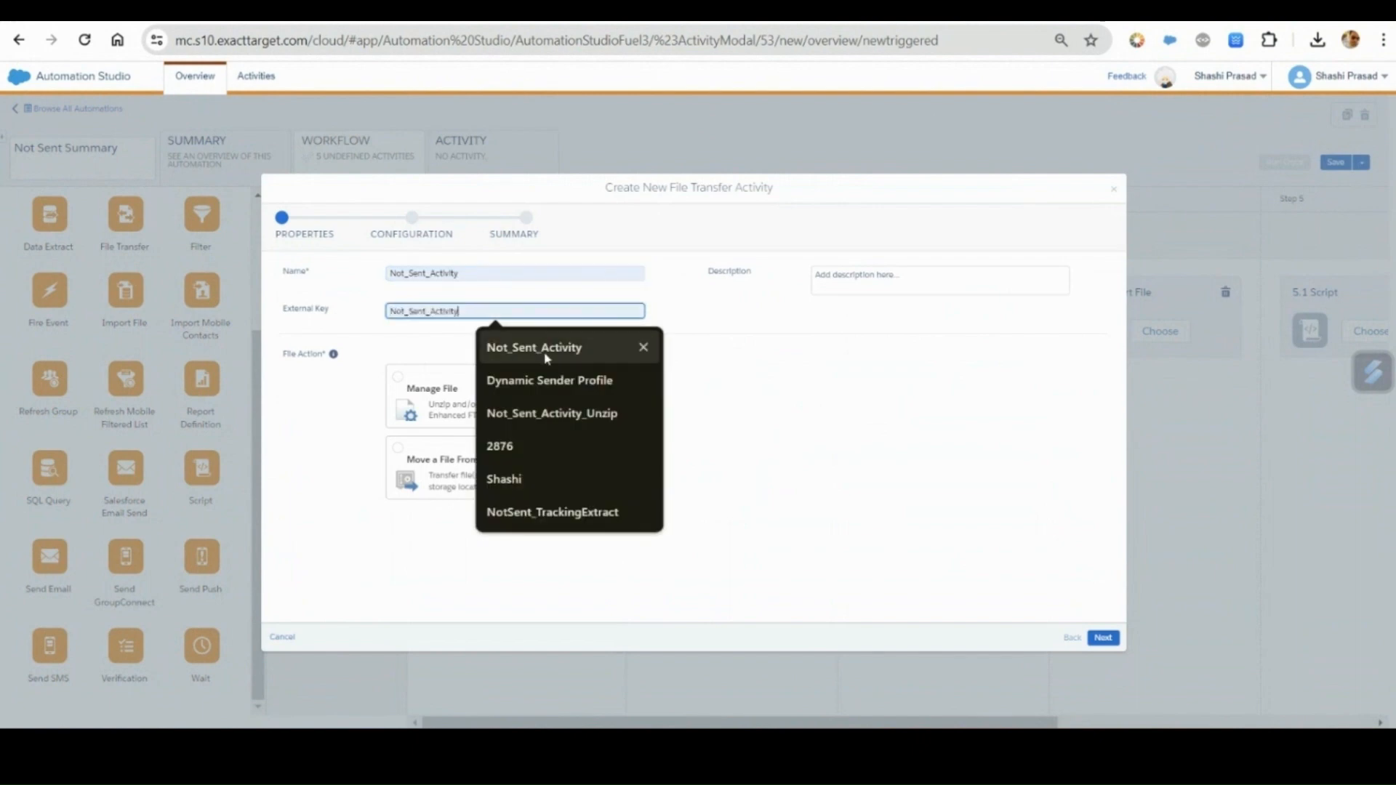
click(547, 358)
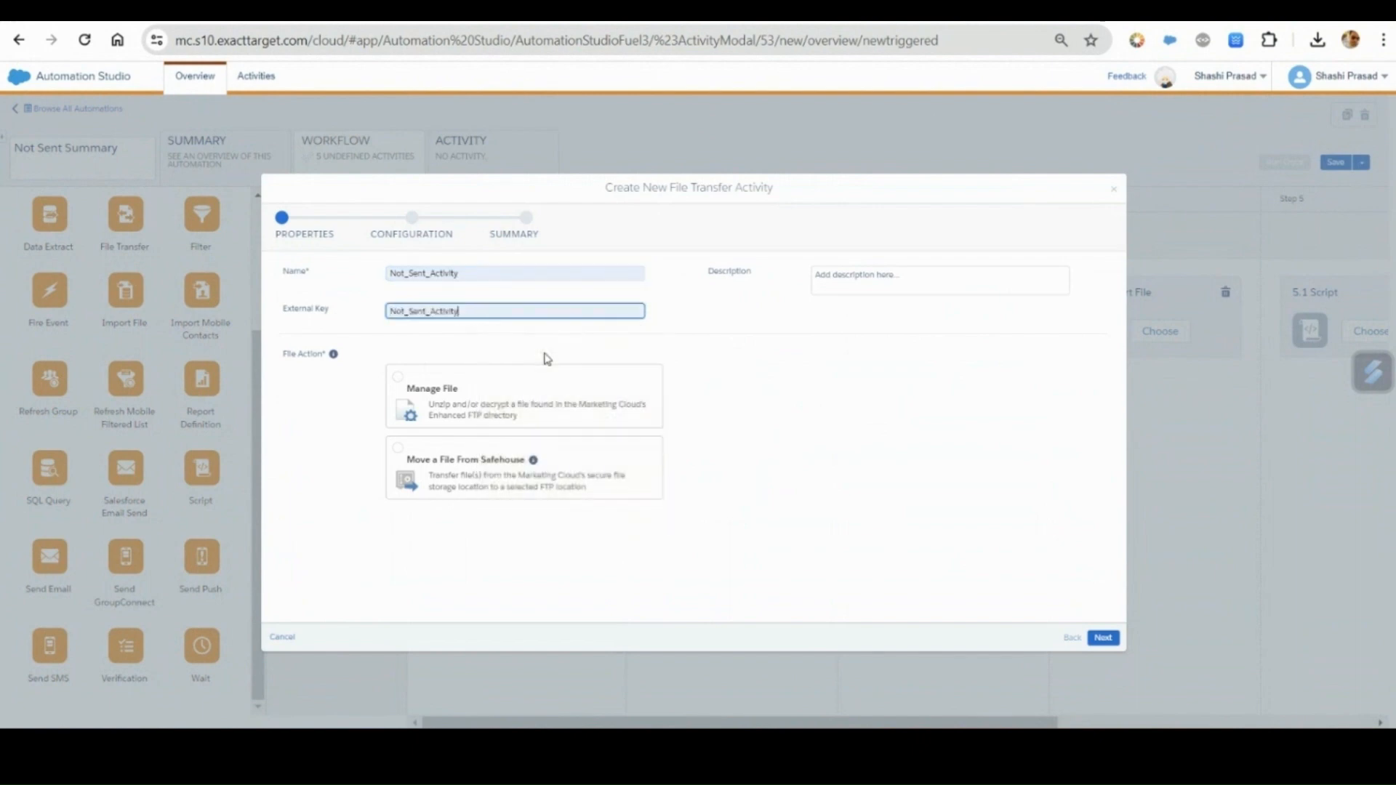
click(461, 466)
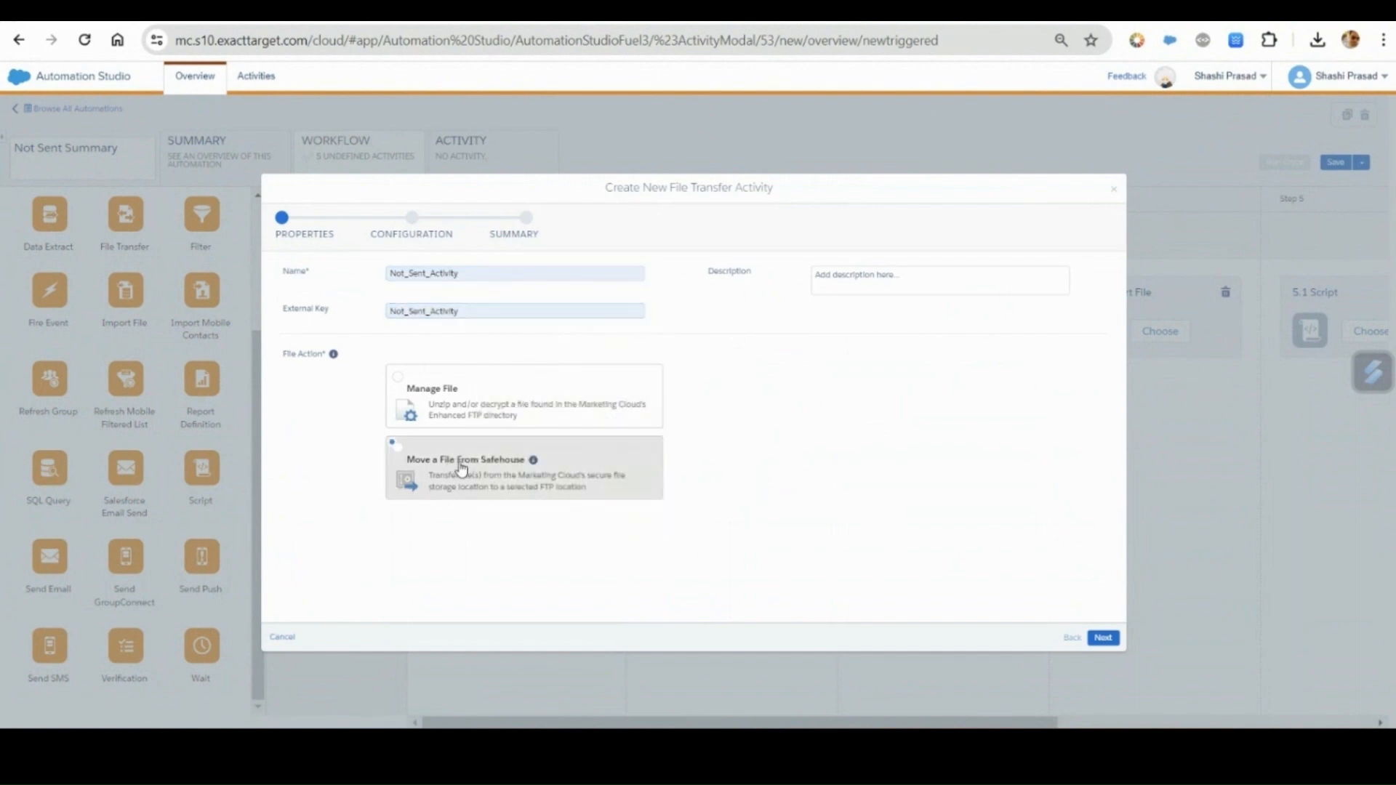
click(1103, 637)
Set the transfer's file naming pattern to Not_Sent_Activity_%%Year%%%%Month%%%%Day%%.zip and finish creating the safehouse file transfer.
click(486, 304)
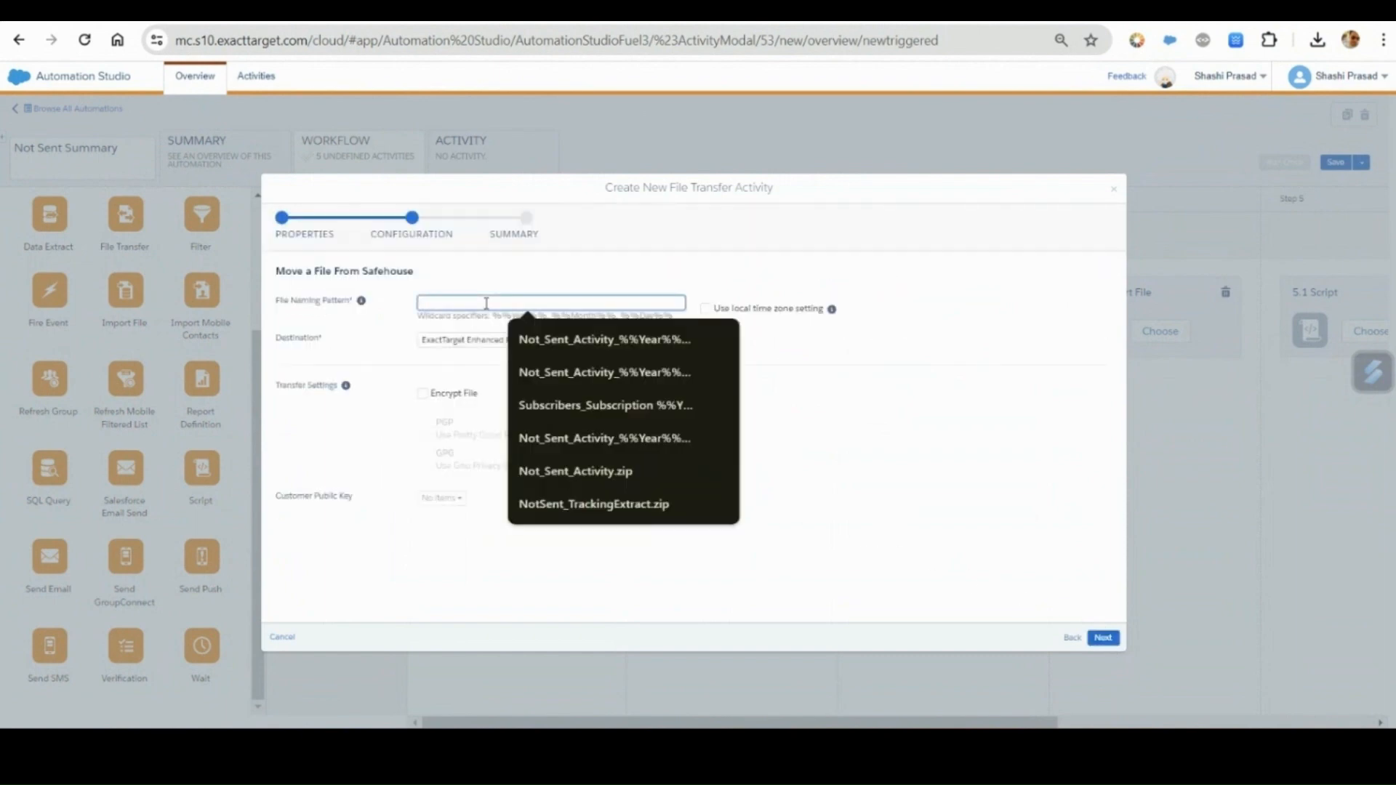
click(843, 746)
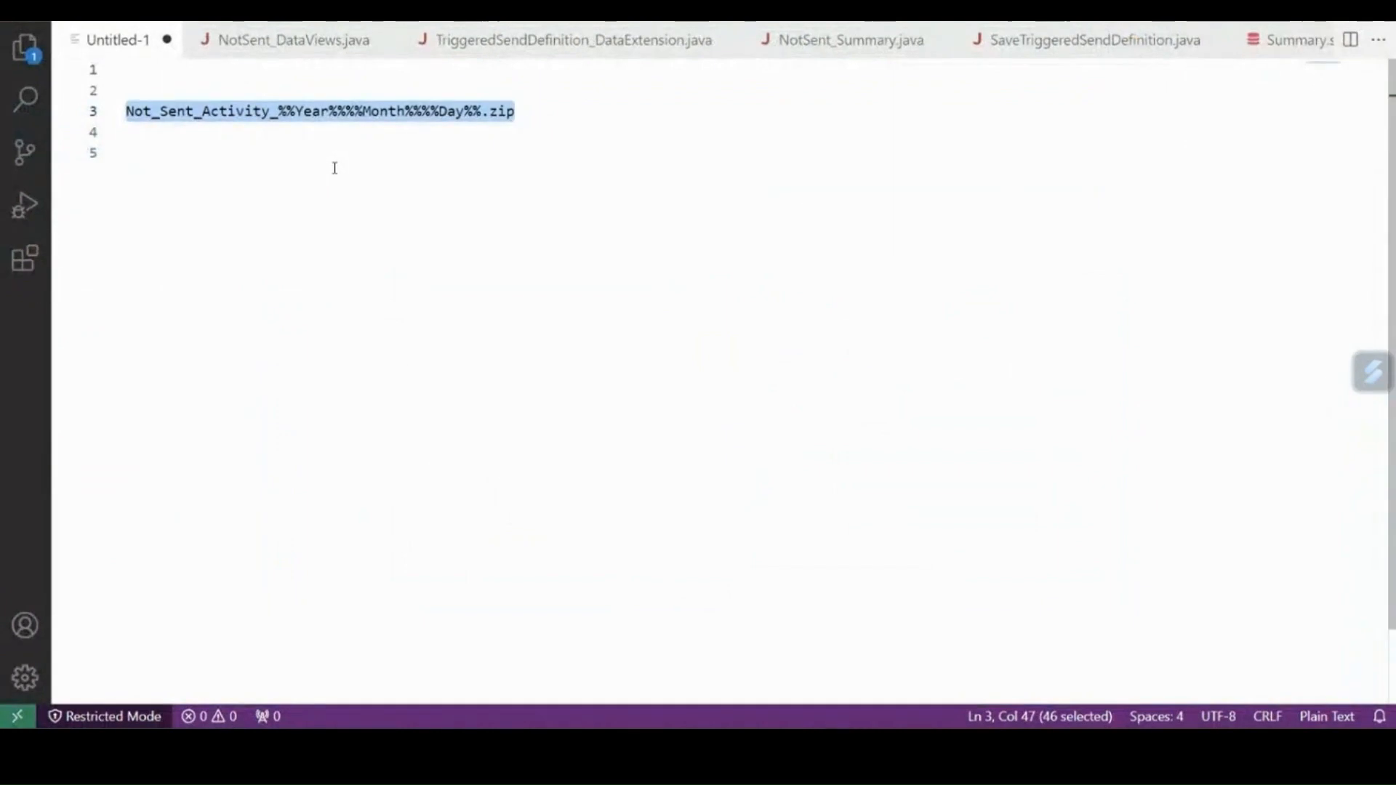
key(alt+Tab)
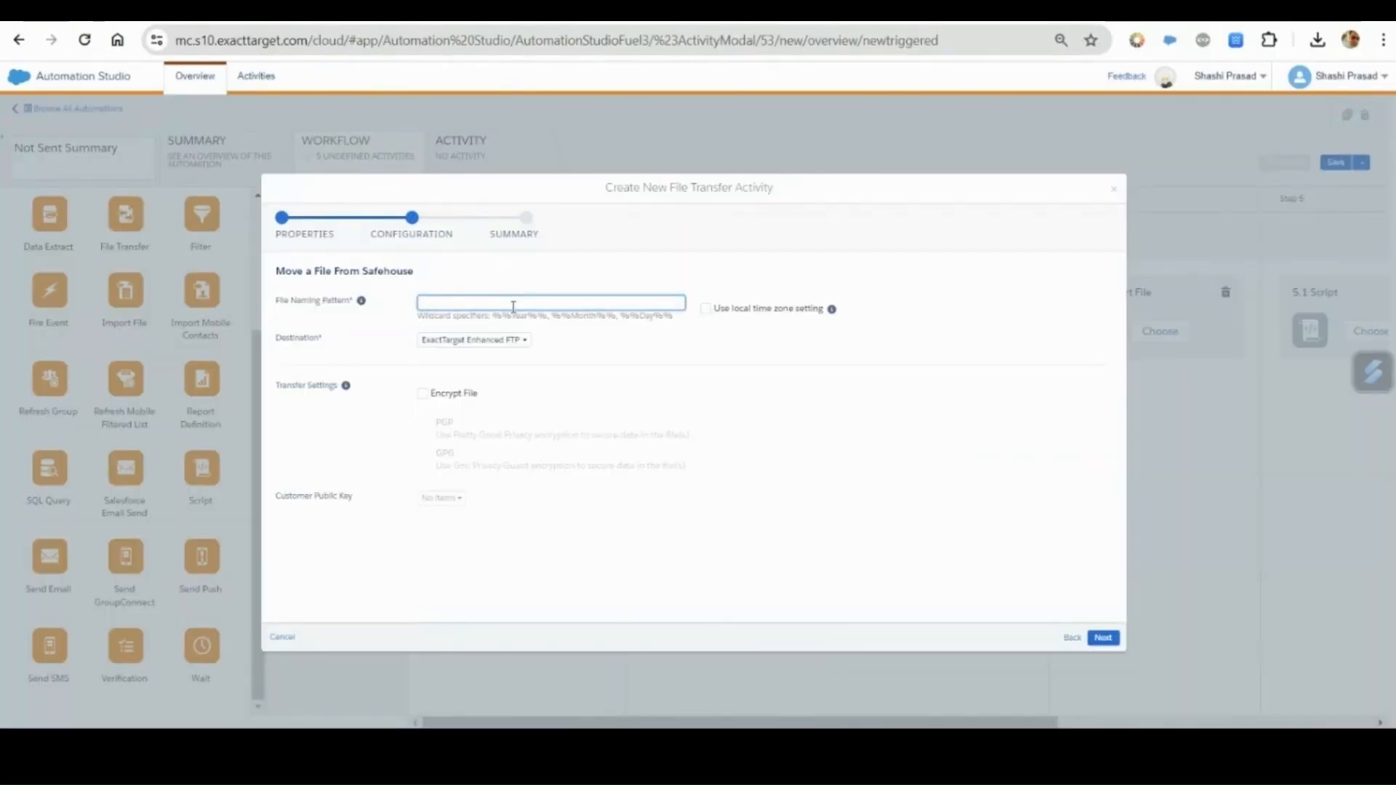
click(513, 305)
key(ctrl+v)
click(845, 429)
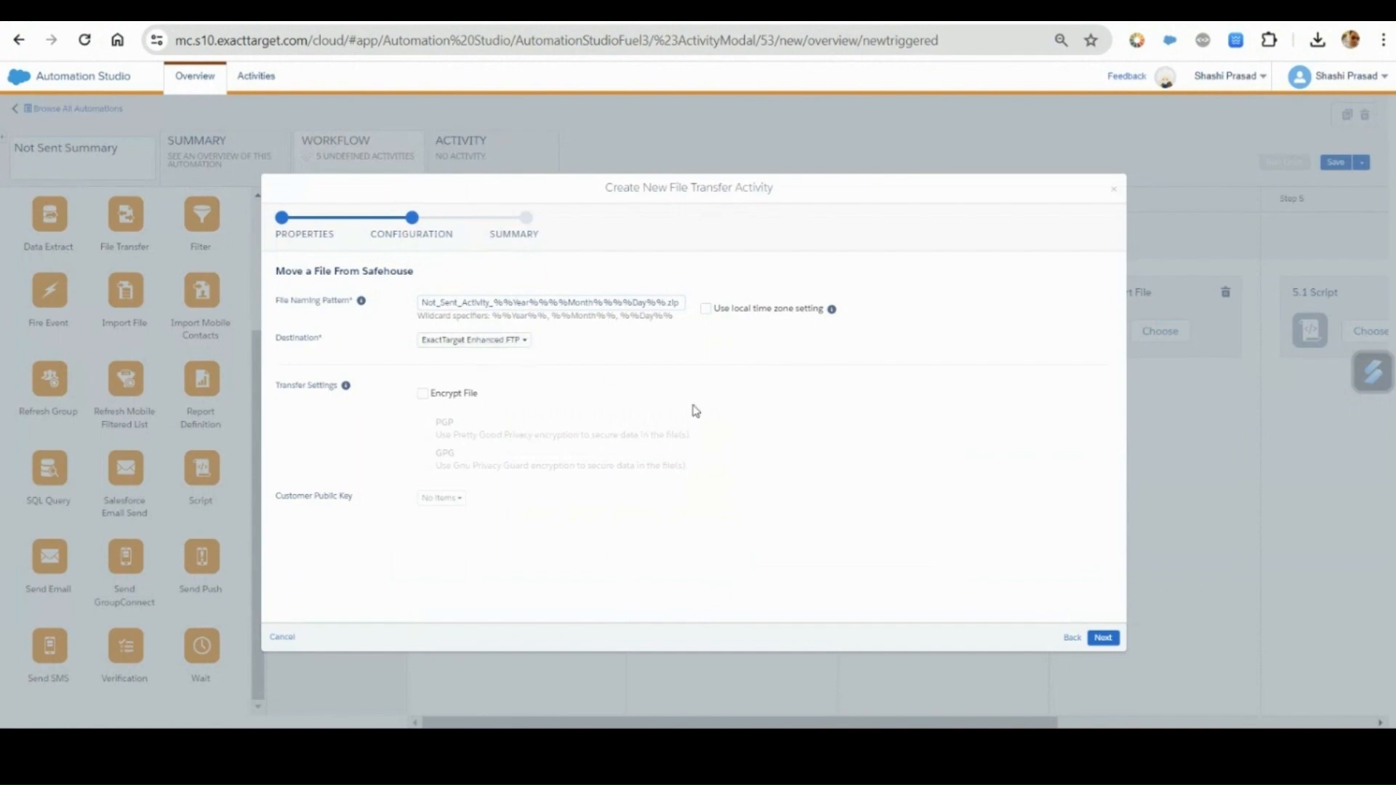
click(1103, 638)
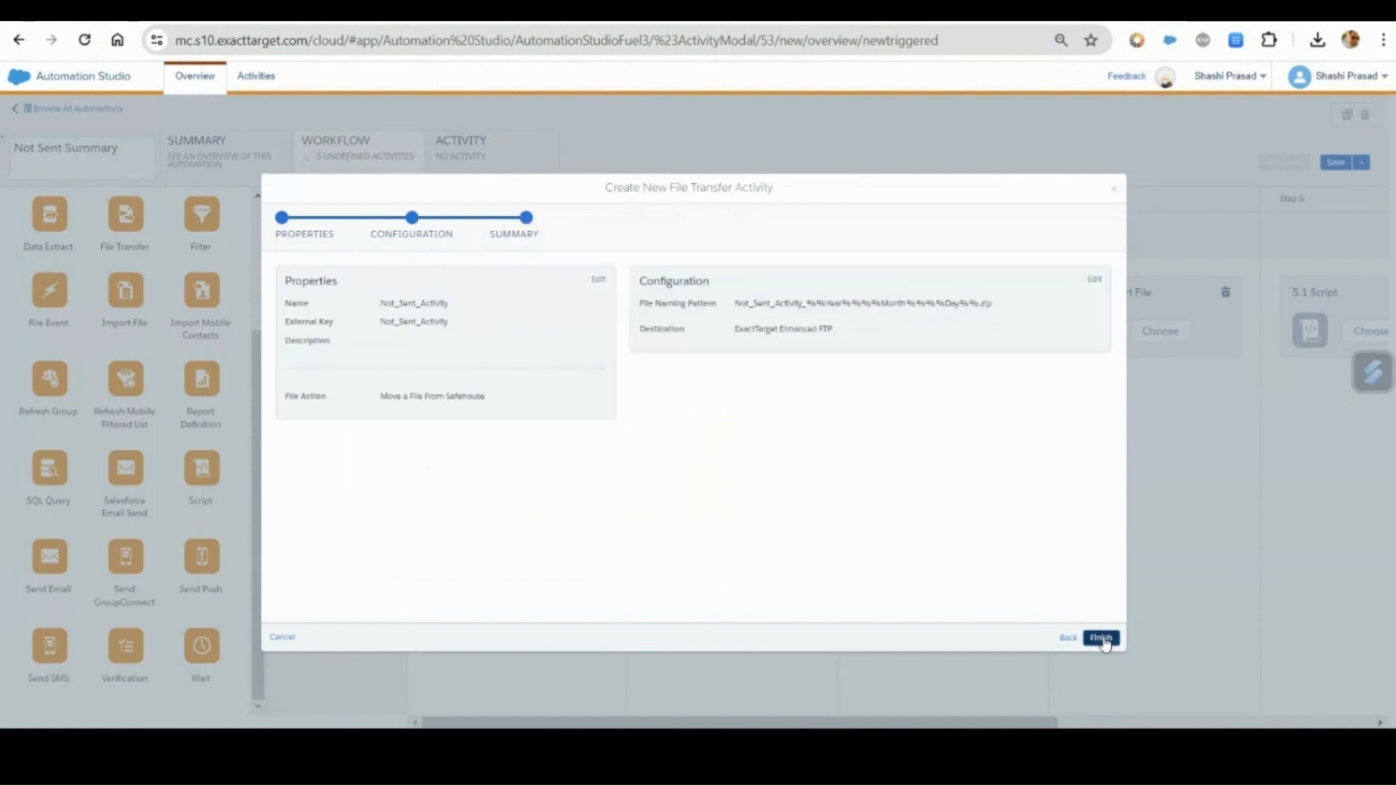
click(1103, 639)
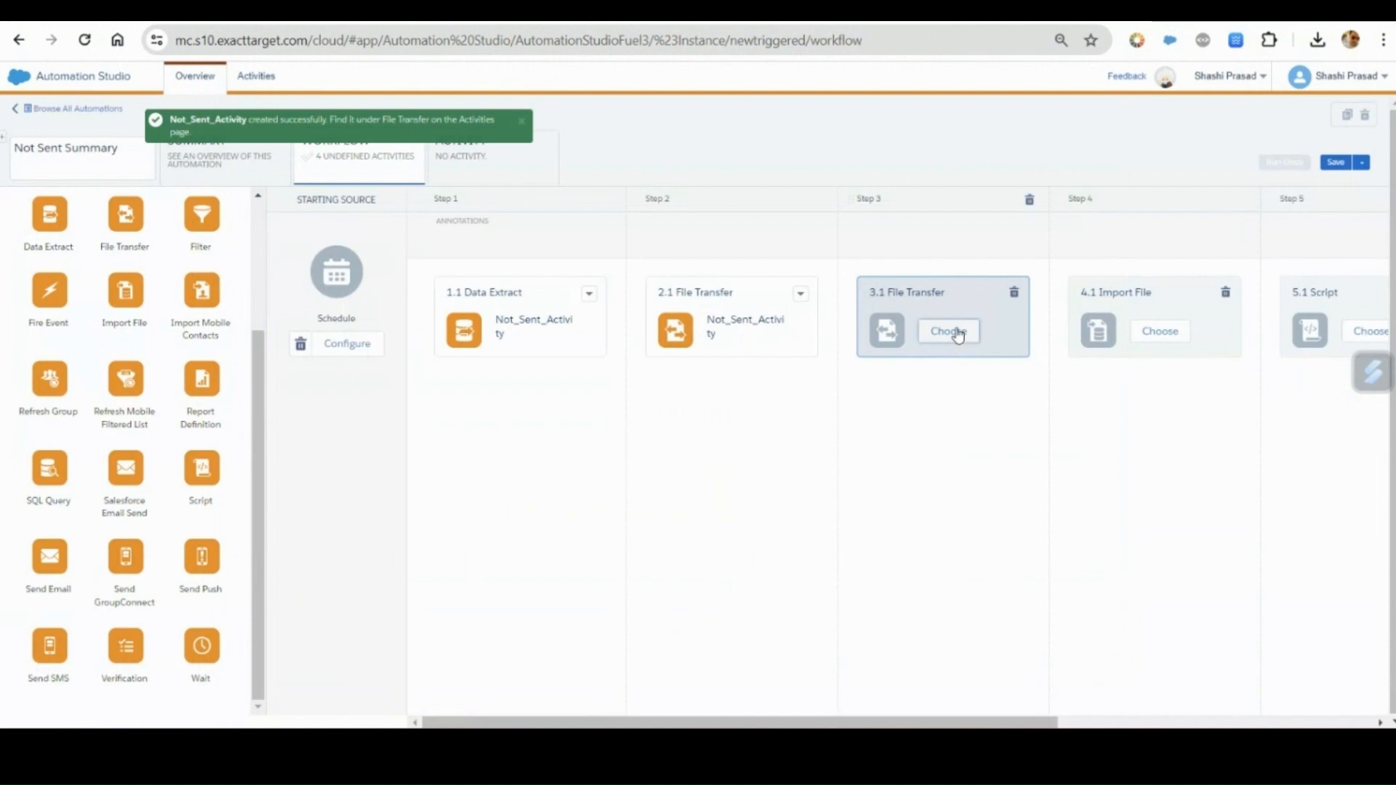
Create a file transfer activity for workflow step 3 with name and external key Not_Sent_Activity_Unzip, using the Manage File action.
click(949, 331)
click(1010, 170)
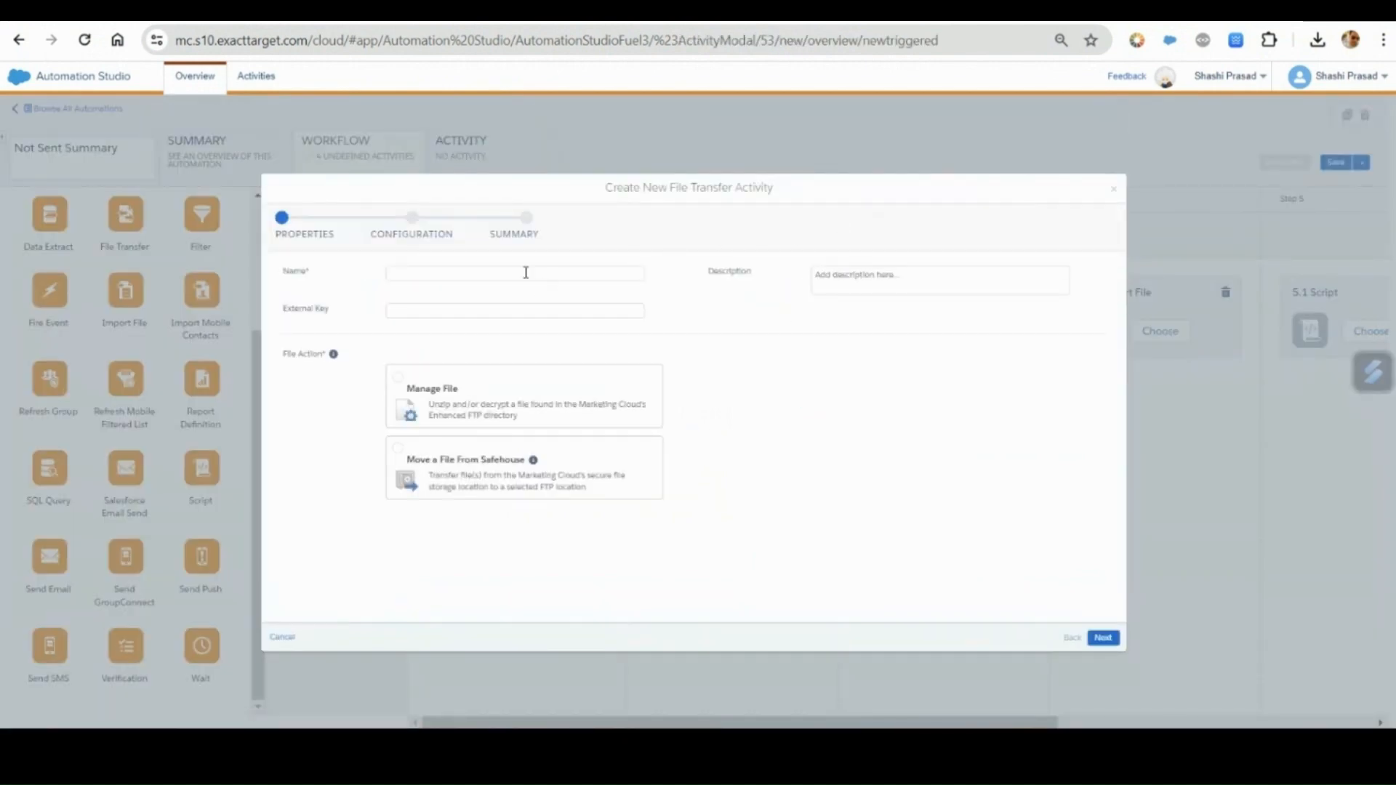
click(526, 273)
click(571, 349)
click(466, 318)
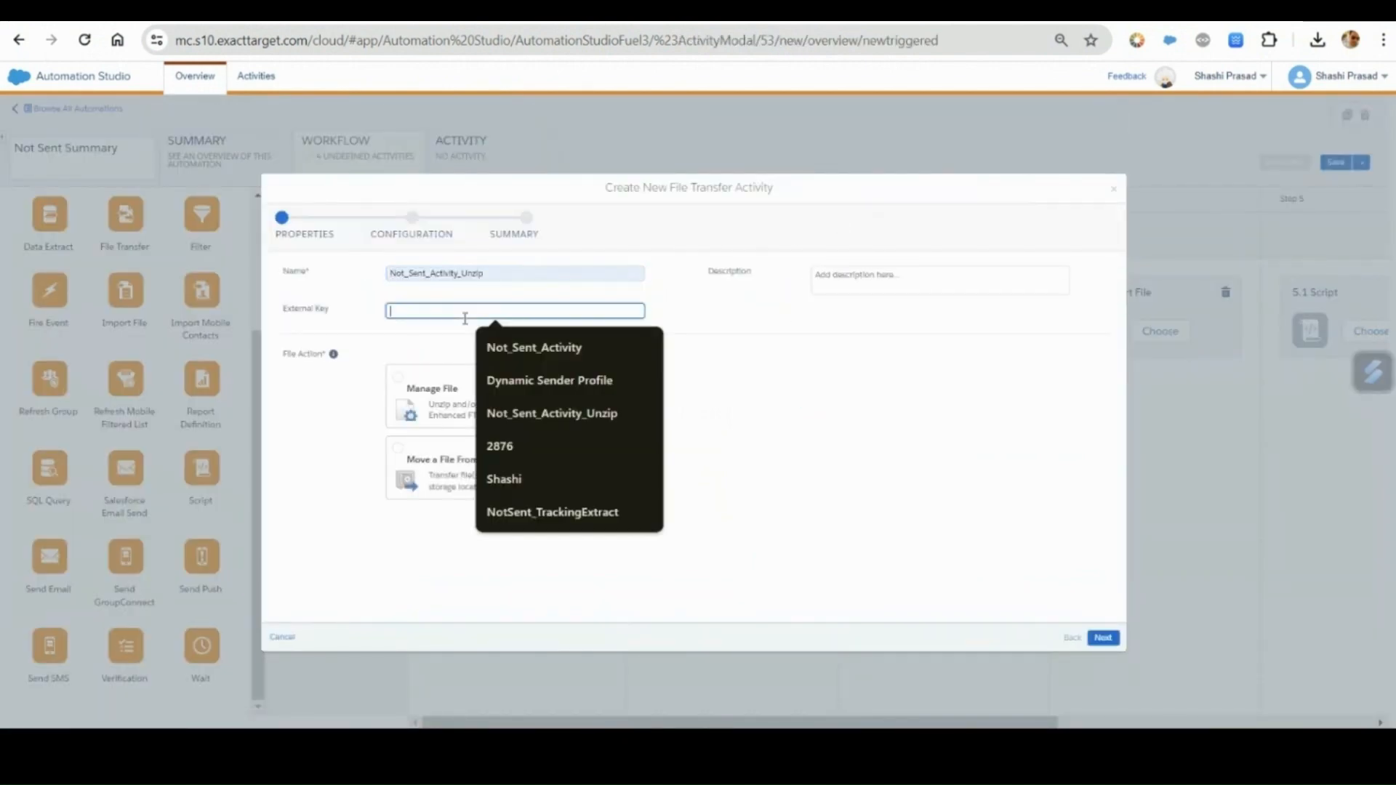
click(570, 416)
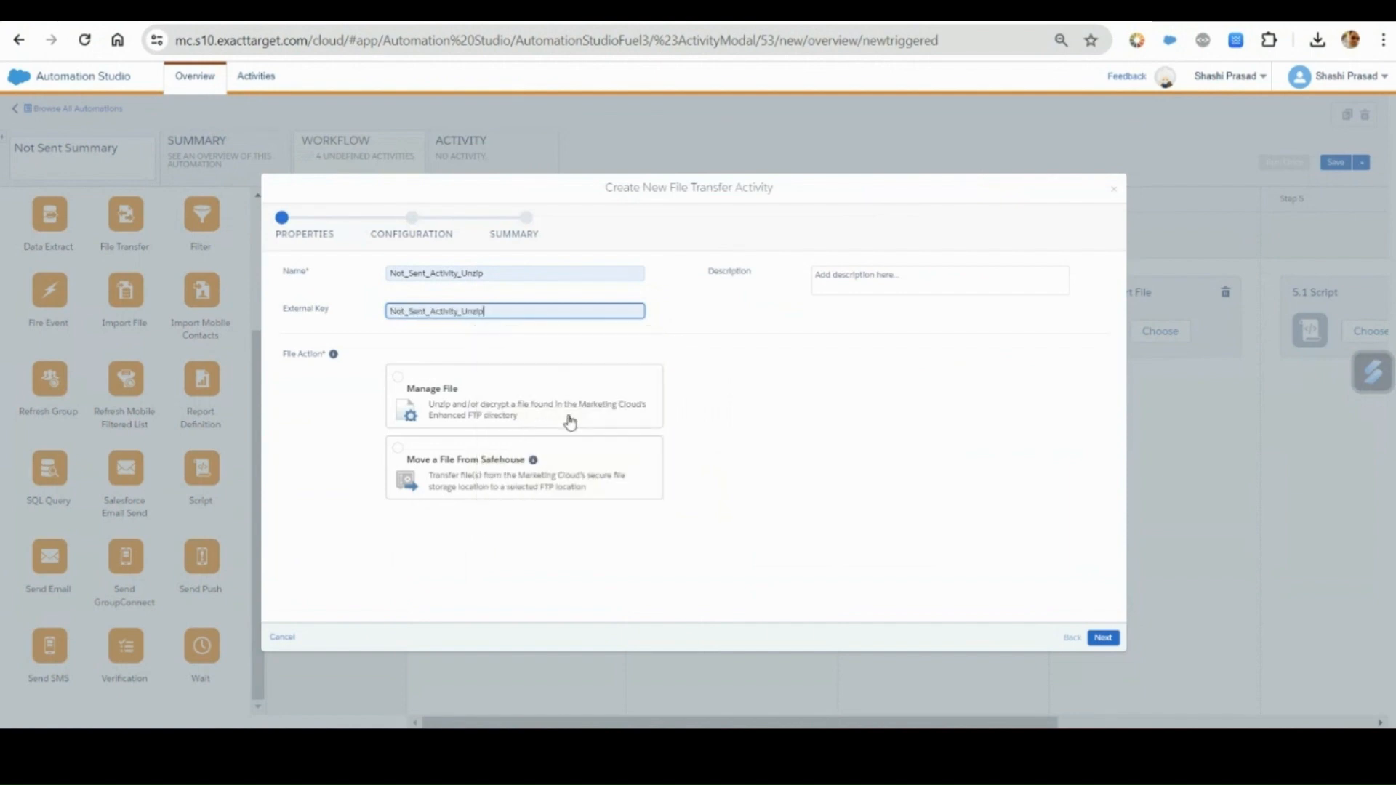
click(441, 401)
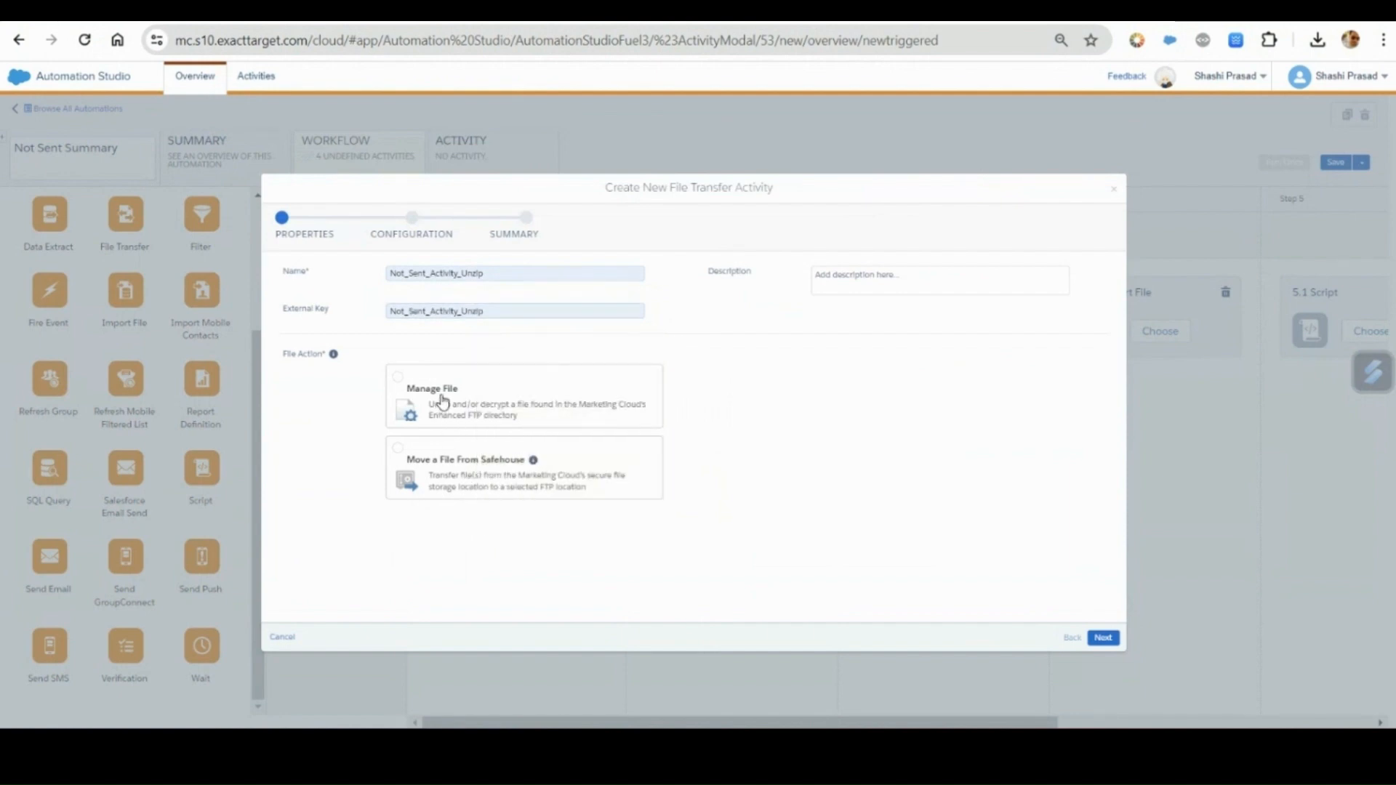
click(1103, 638)
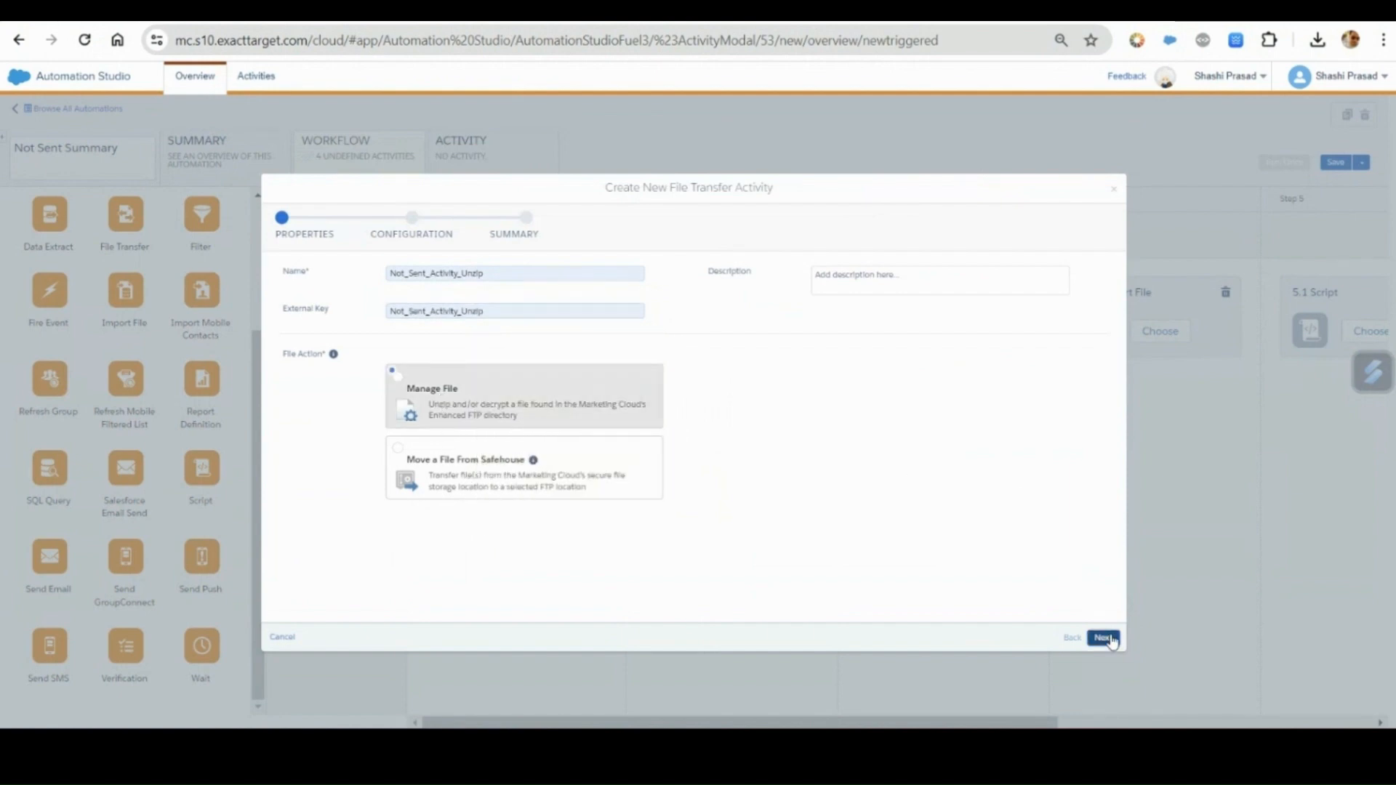
Set the naming pattern to Not_Sent_Activity_%%Year%%%%Month%%%%Day%%.zip, enable Unzip compressed file, and finish creating the unzip transfer.
click(583, 304)
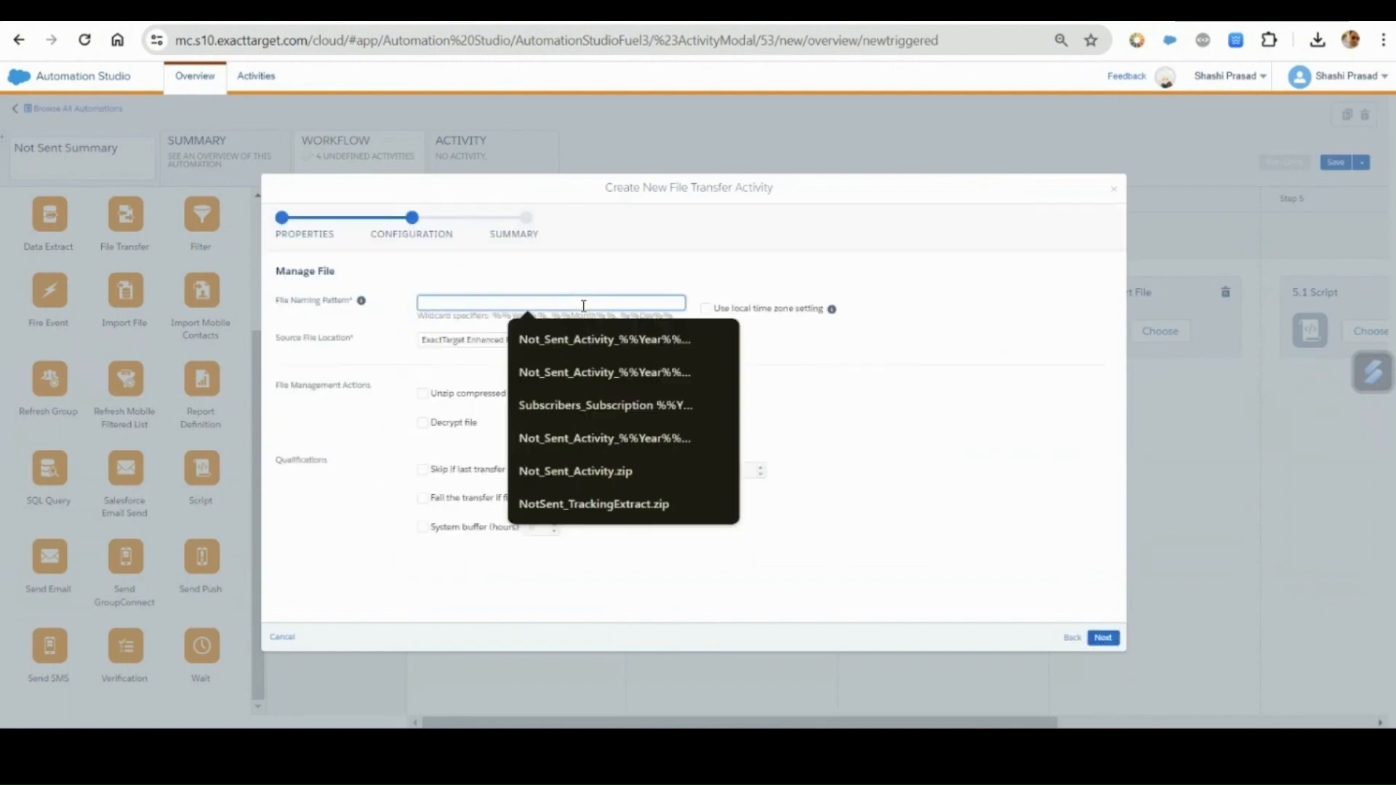
text(Not_Sent_Activity_%%Year%%%%Month%%%%Day%%.zip)
click(836, 371)
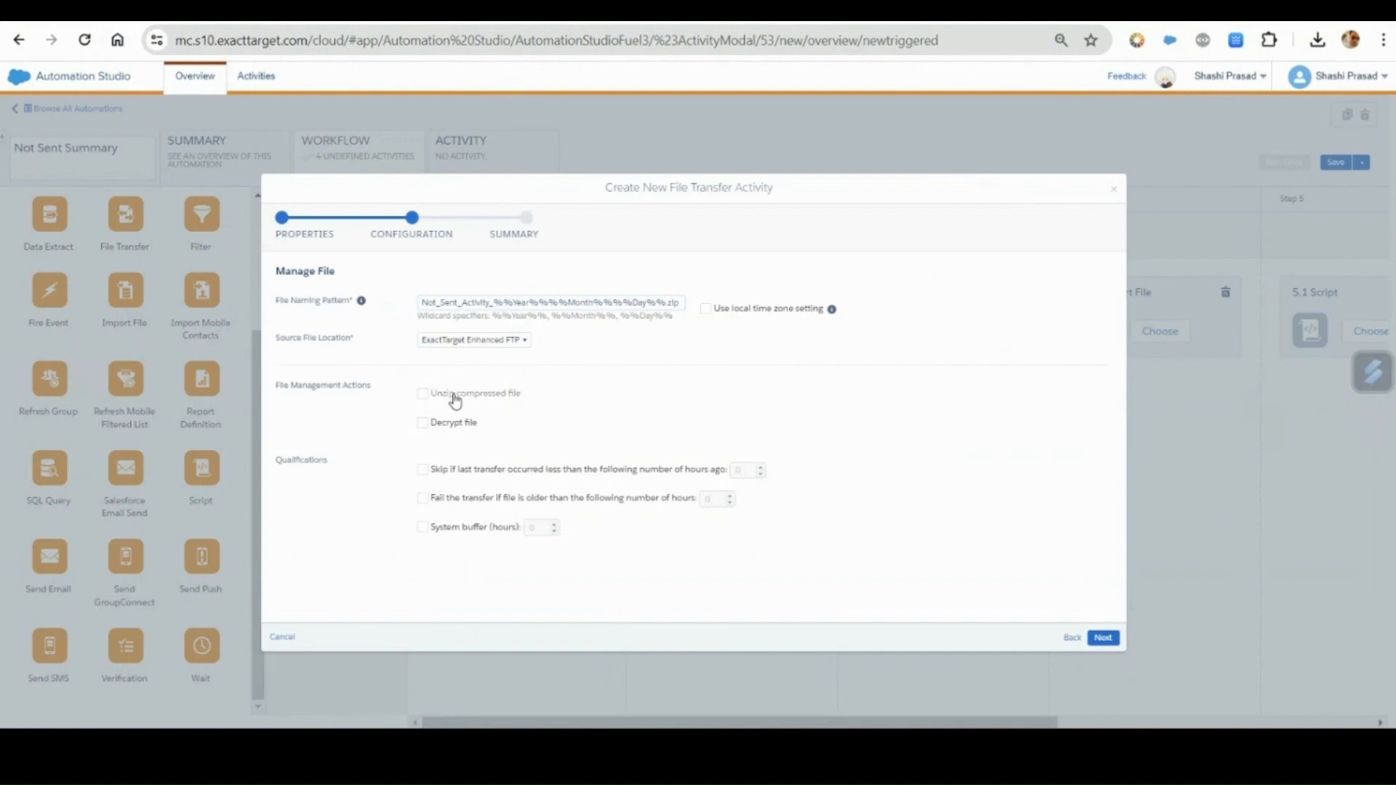
click(423, 395)
click(1111, 639)
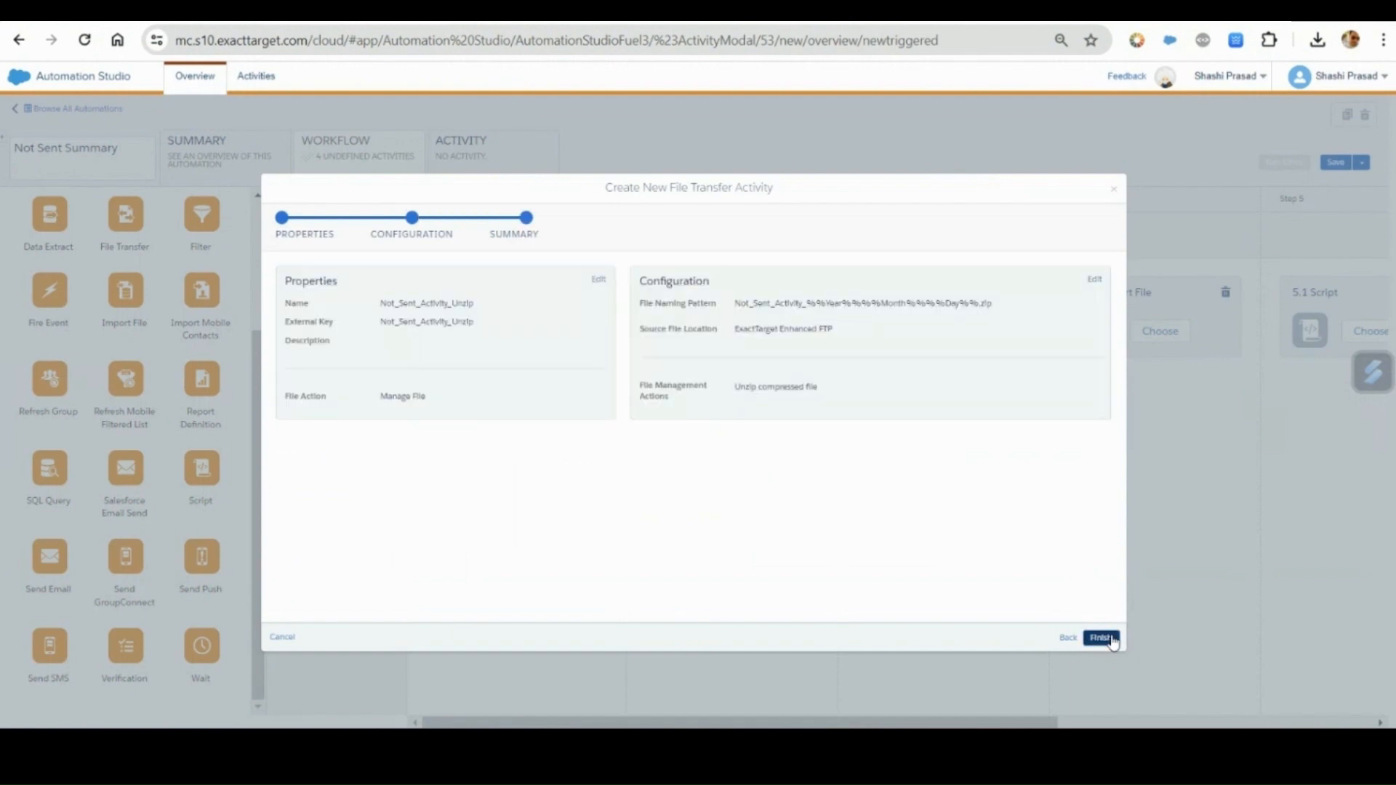
click(1102, 638)
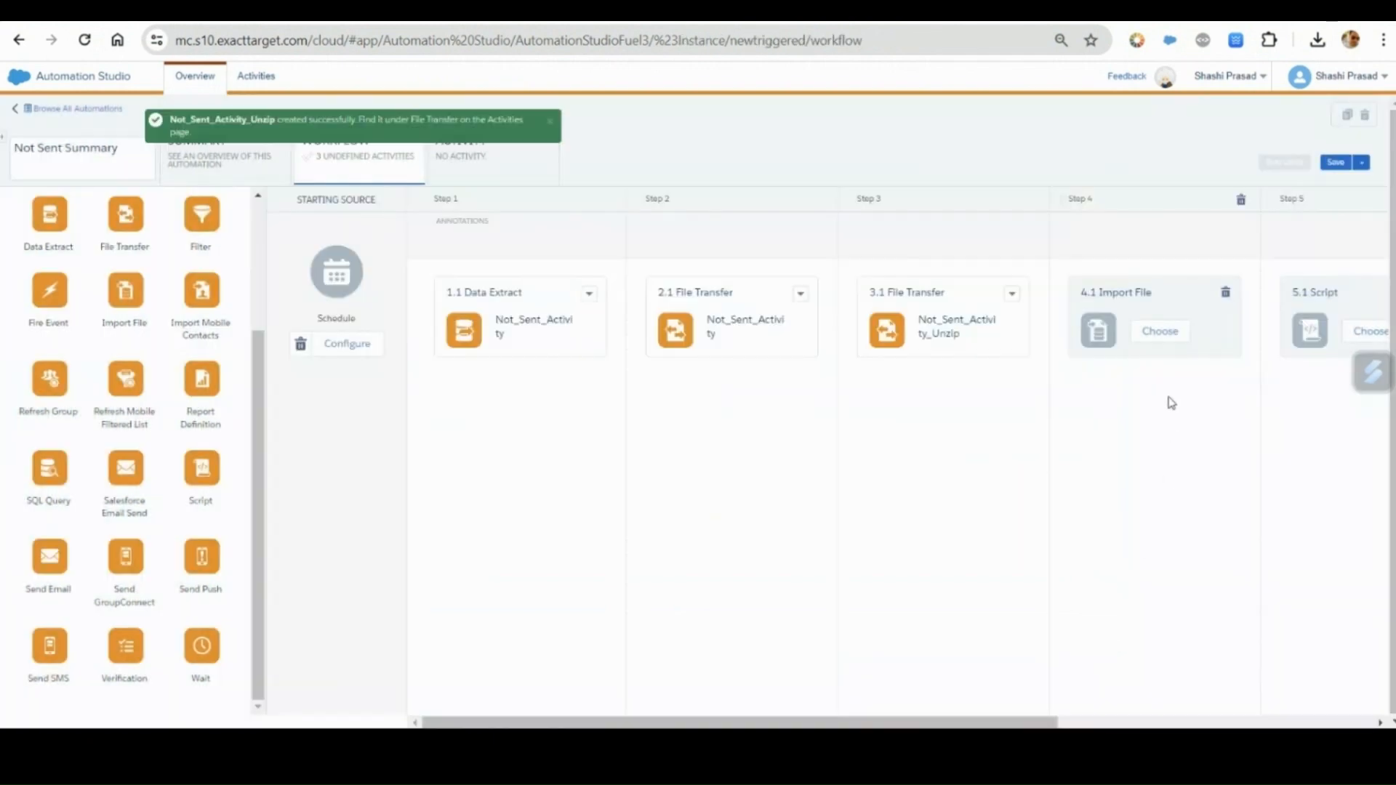
Create an import definition for workflow step 4 with name and external key Not_Sent_Activity, and continue to the import file settings.
click(1166, 342)
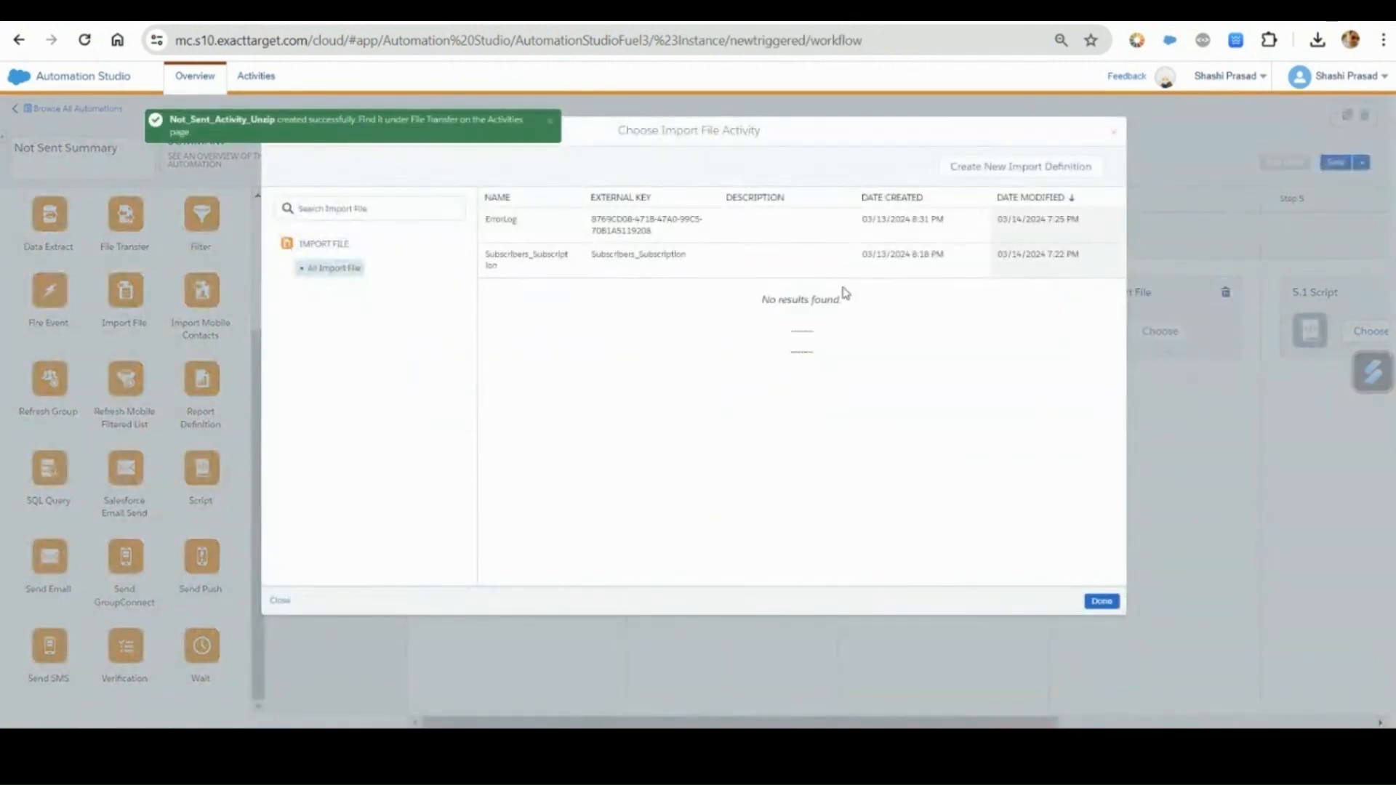
click(1054, 168)
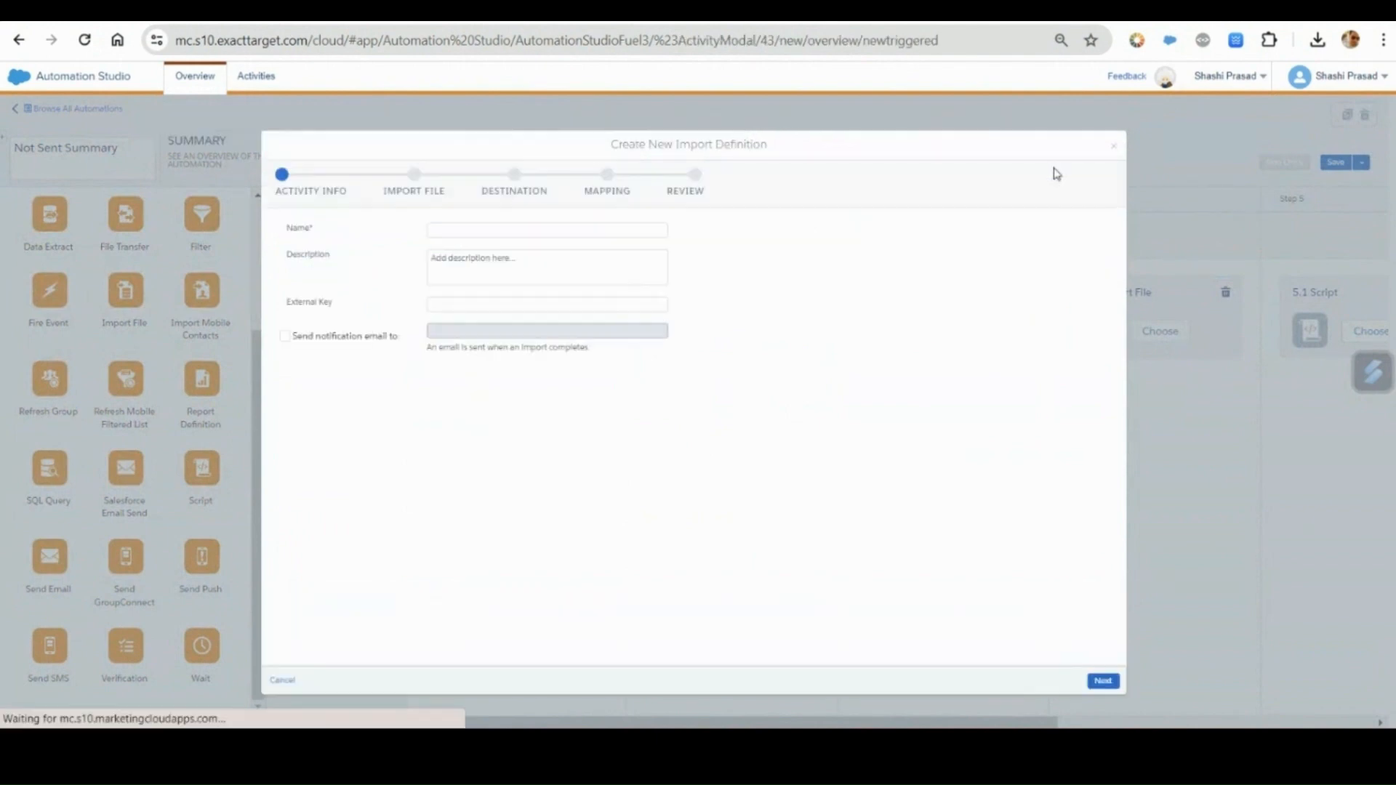
click(494, 236)
click(560, 268)
click(500, 305)
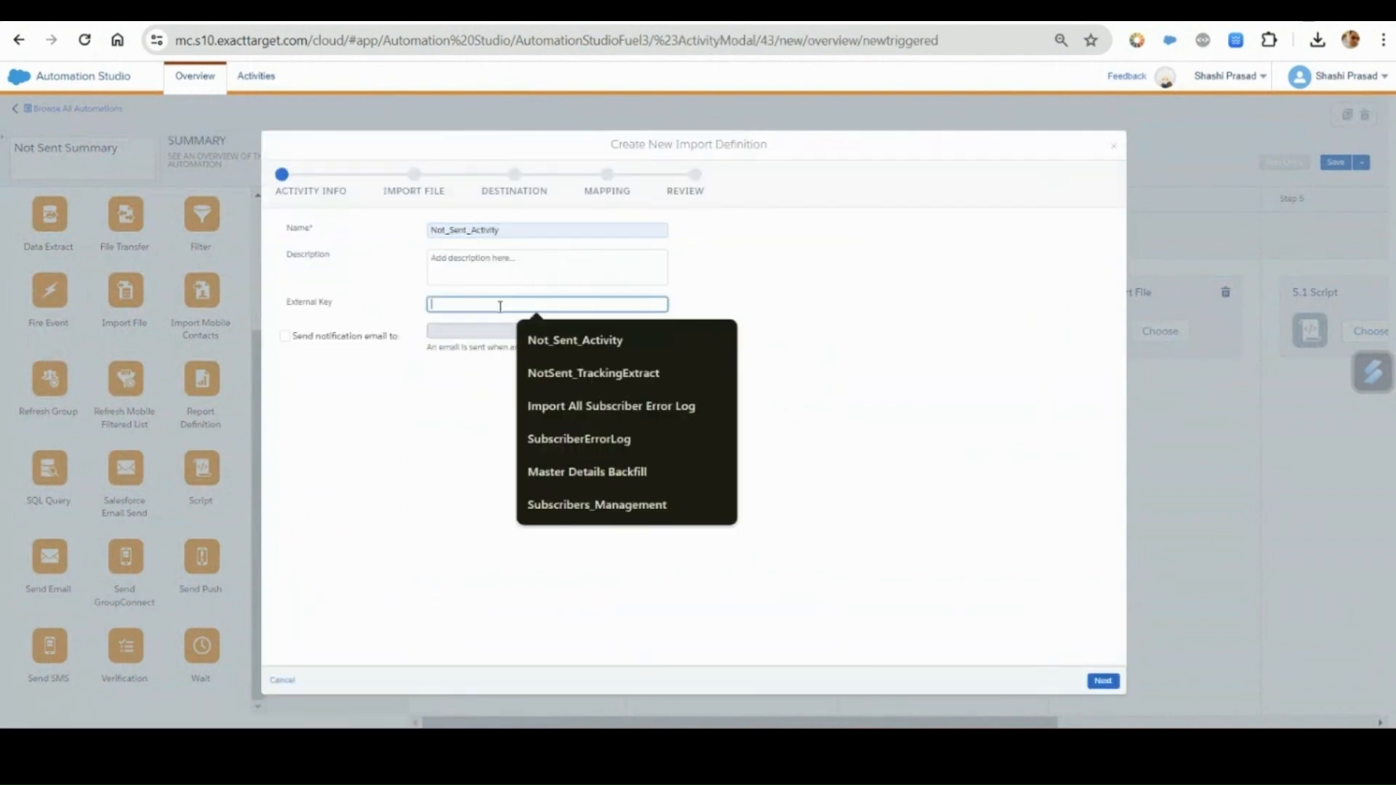
click(574, 340)
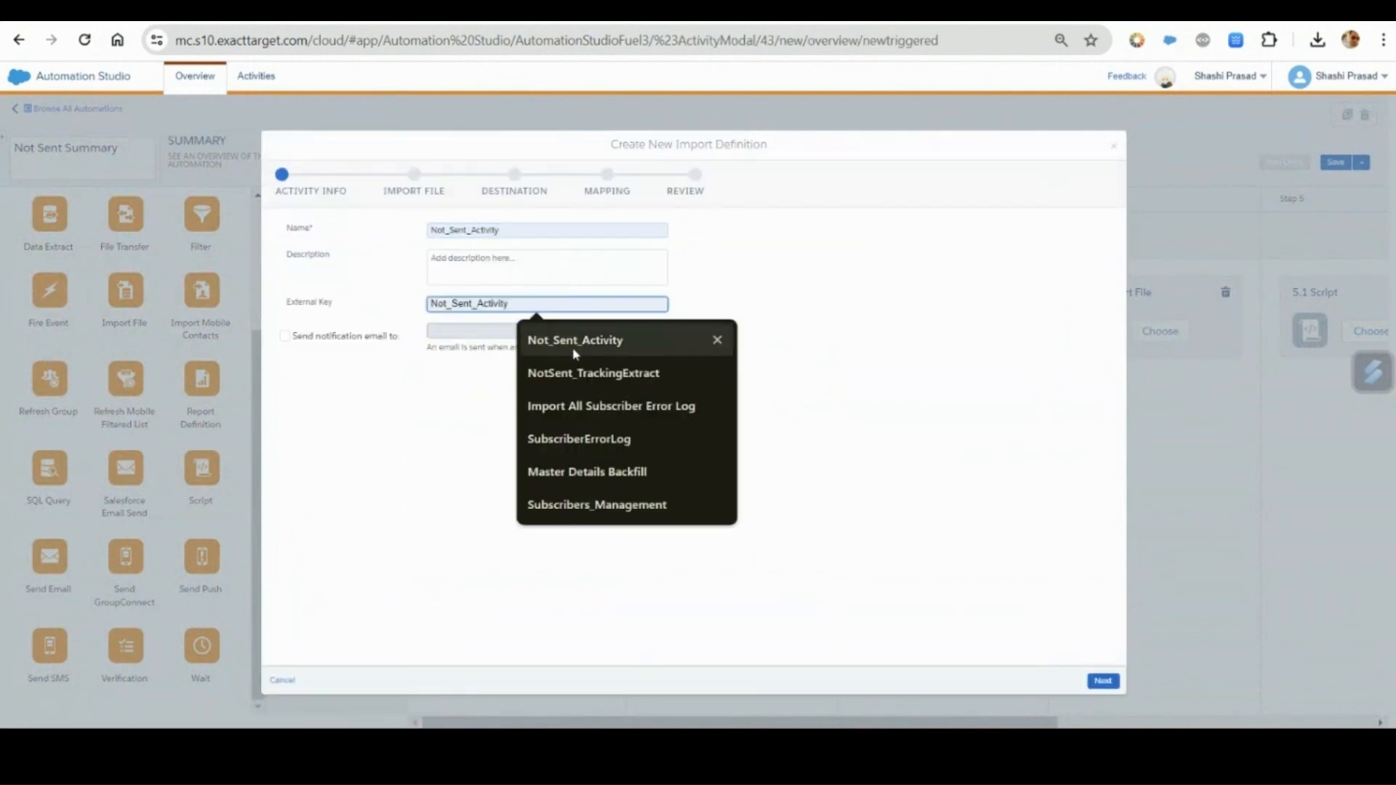
click(1103, 682)
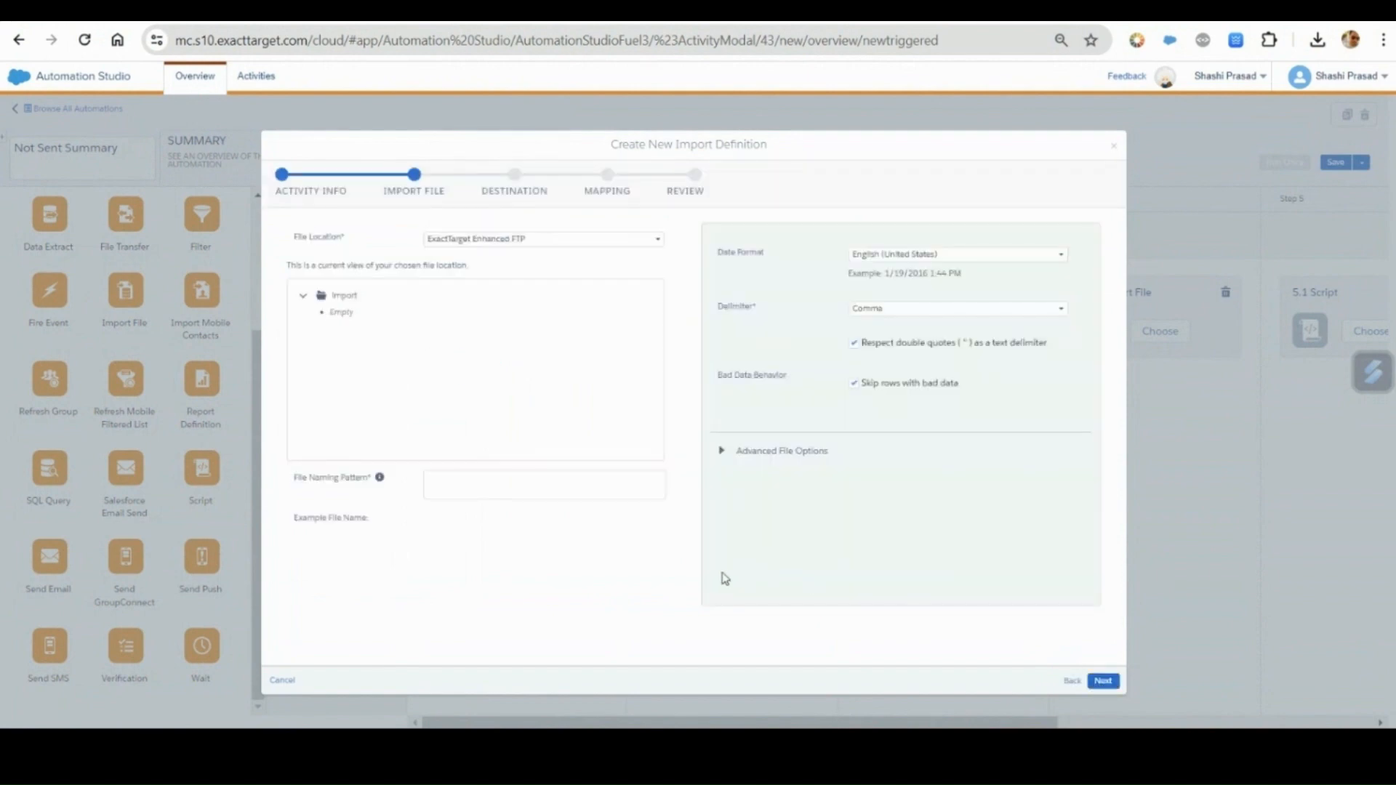
Set the import's file naming pattern to NotSent.csv and its blank file behavior to Skip blank file, and continue to the destination page.
click(510, 486)
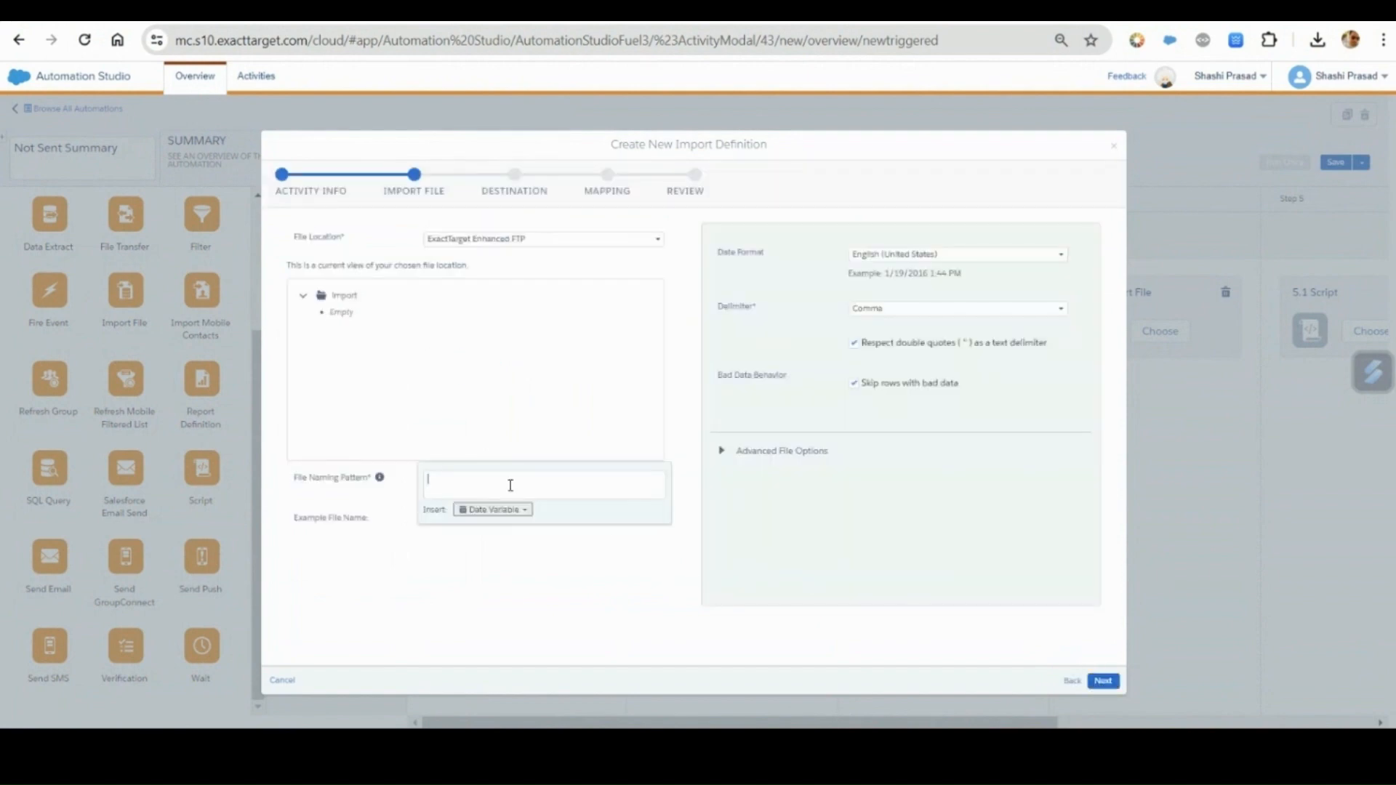
text(NotSent.csv)
click(568, 552)
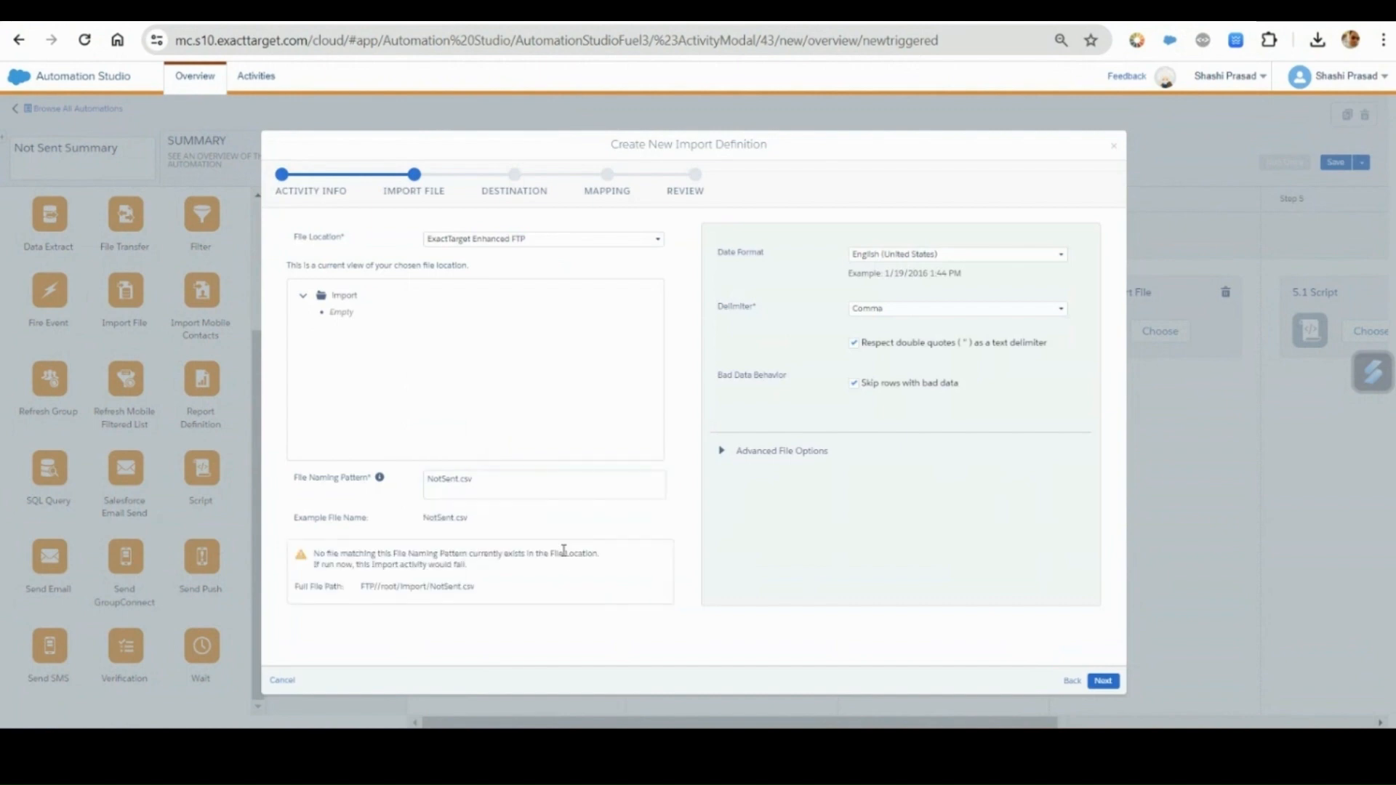
click(722, 452)
click(891, 558)
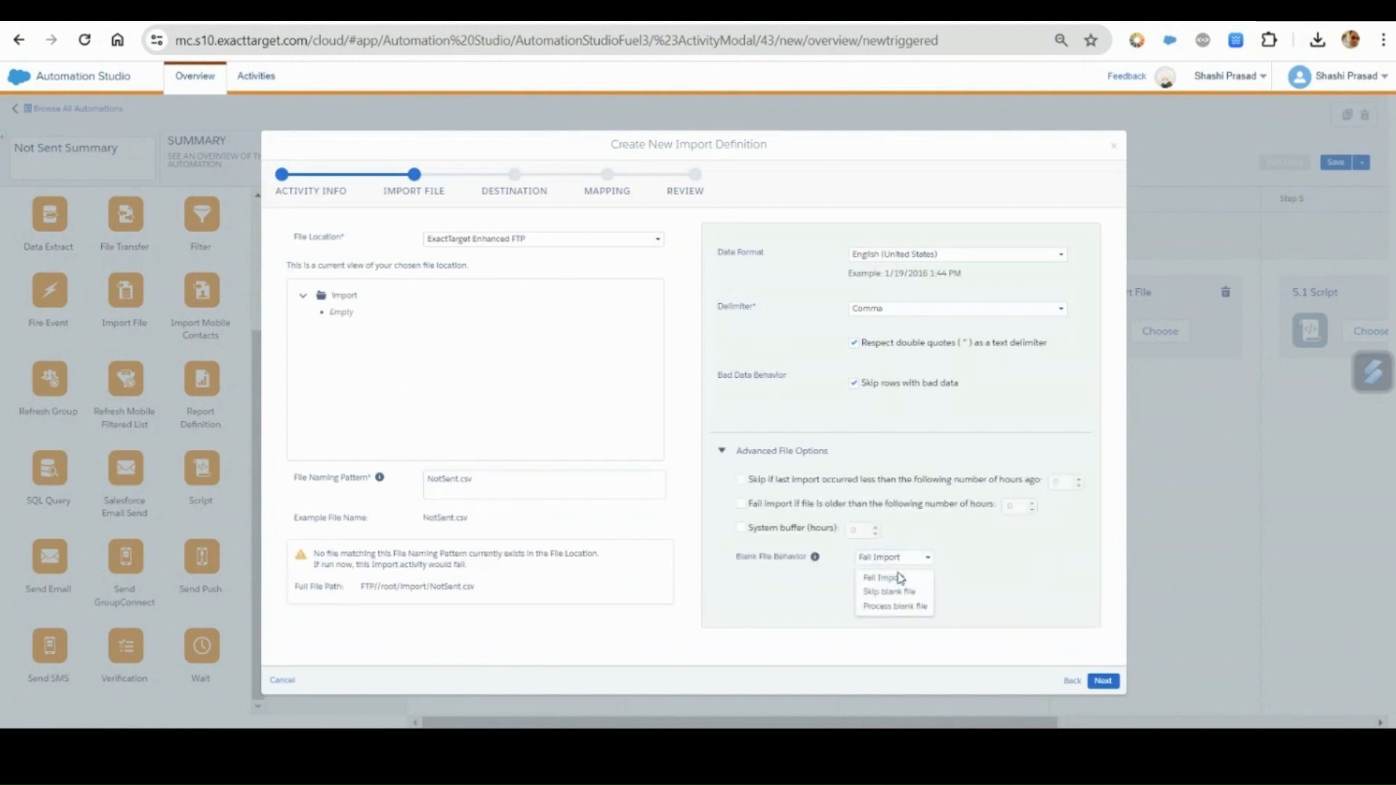
click(902, 593)
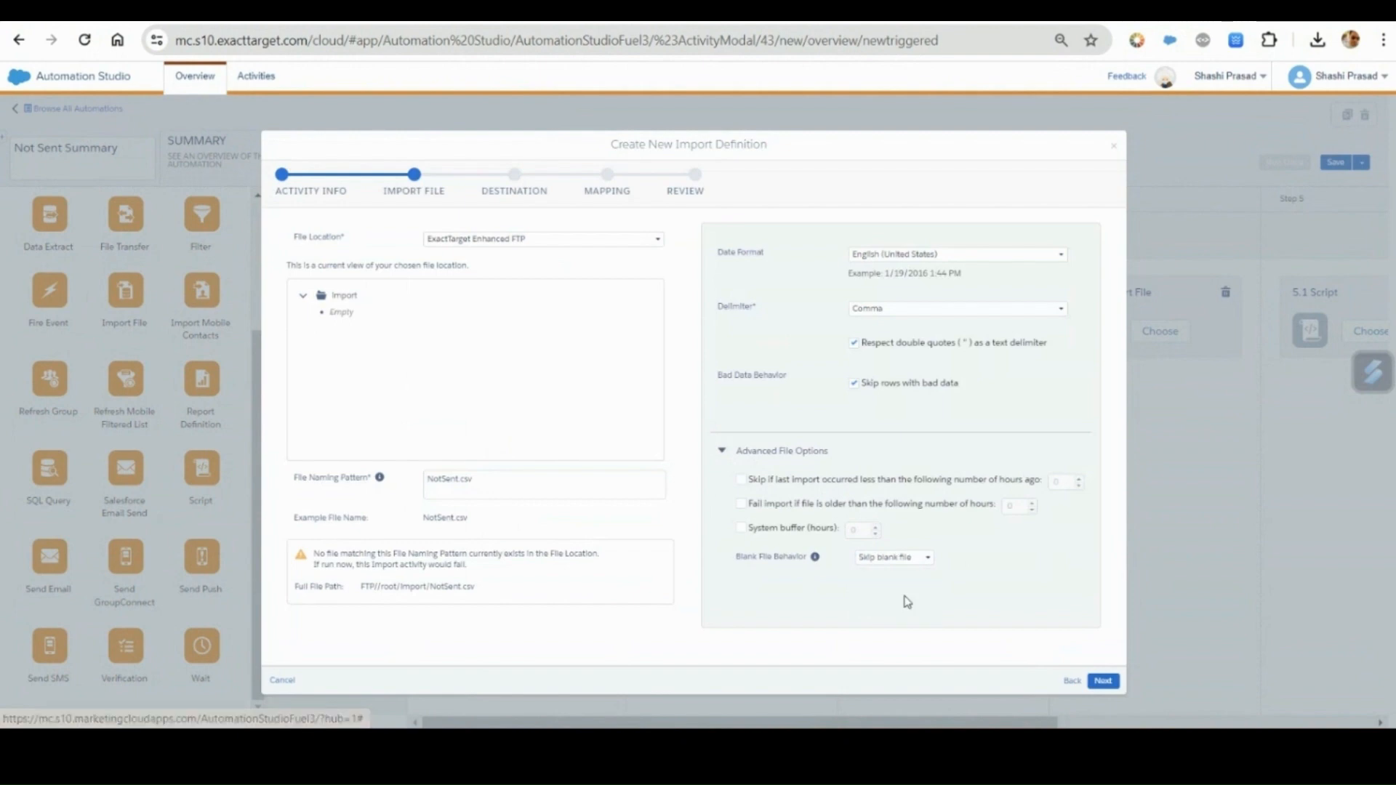
click(1103, 681)
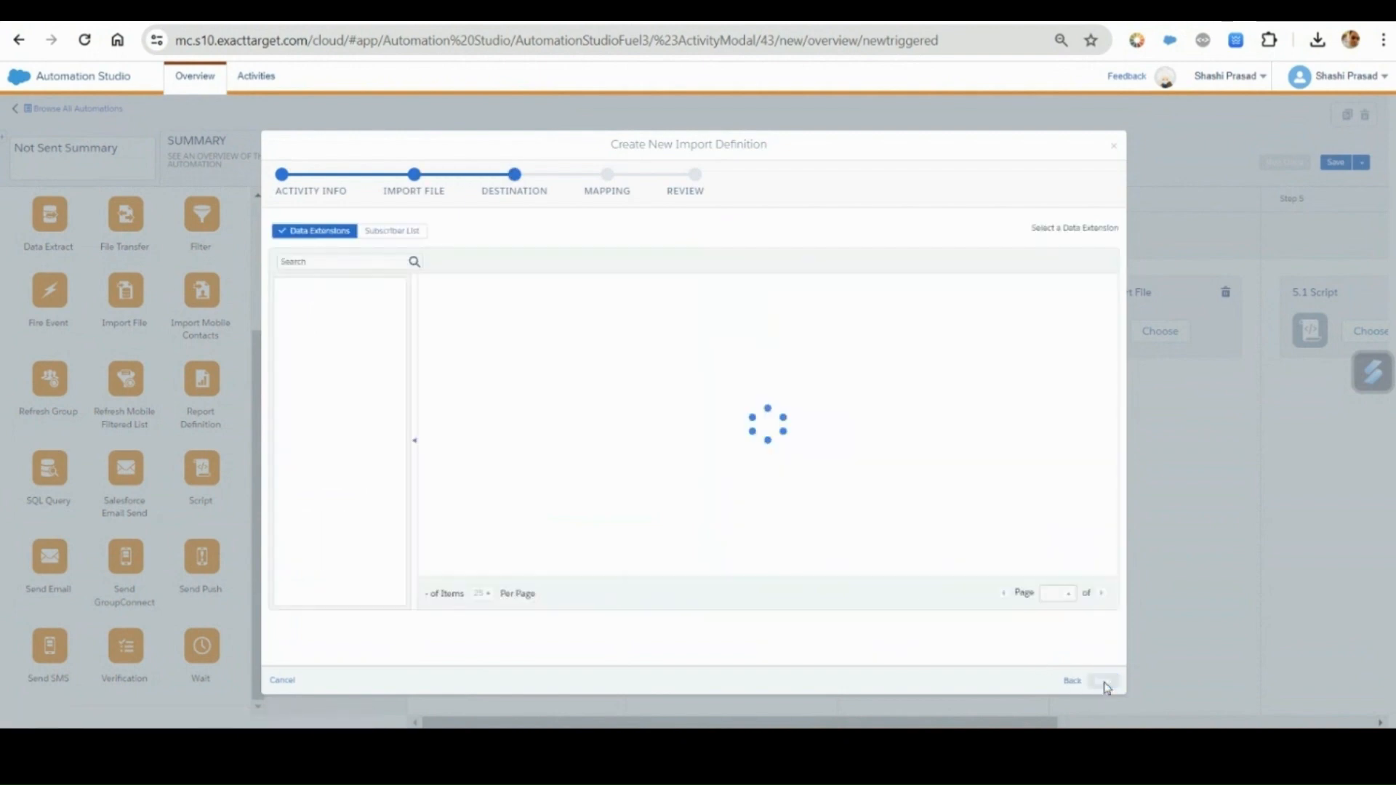
Select the NotSent_DataViews data extension from the Data Views folder as the import destination and continue to mapping.
click(349, 330)
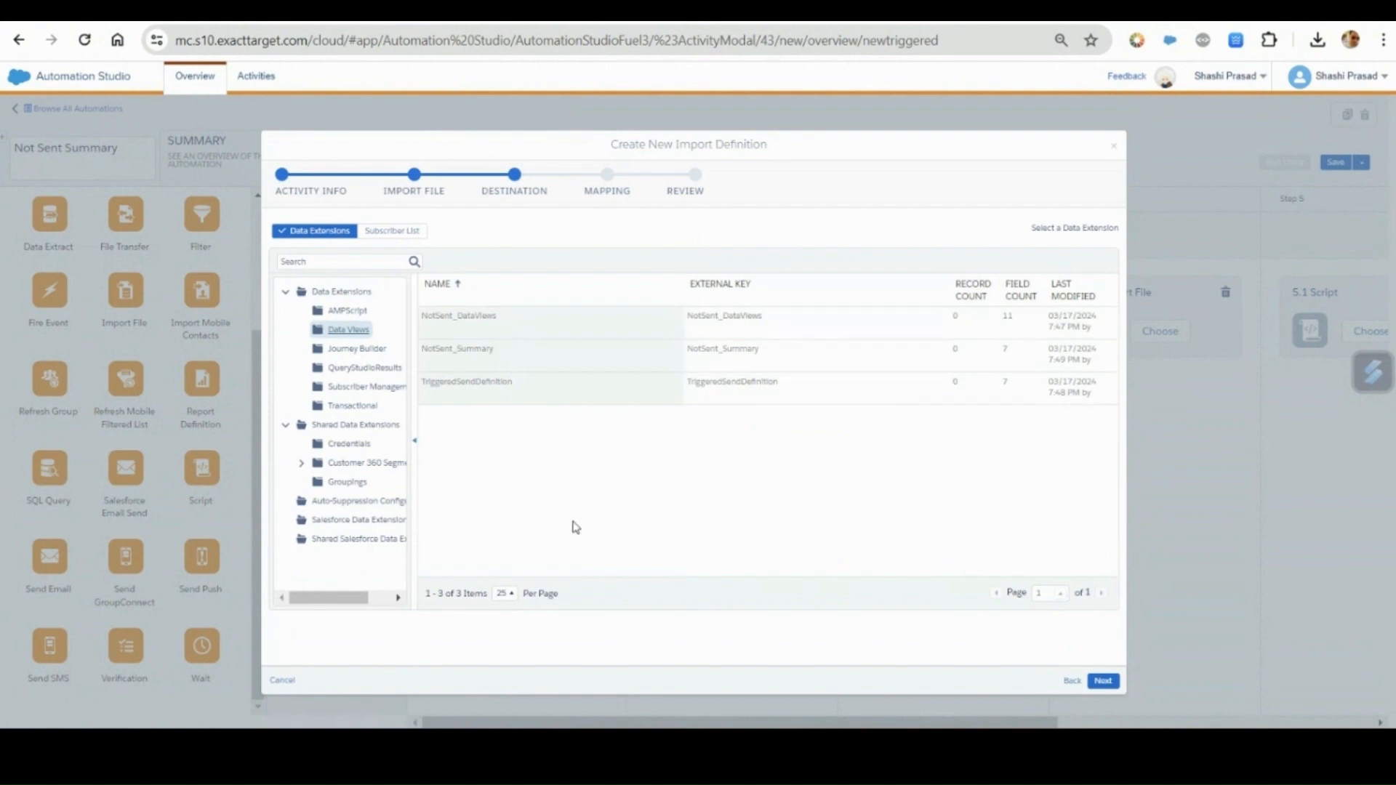
click(493, 333)
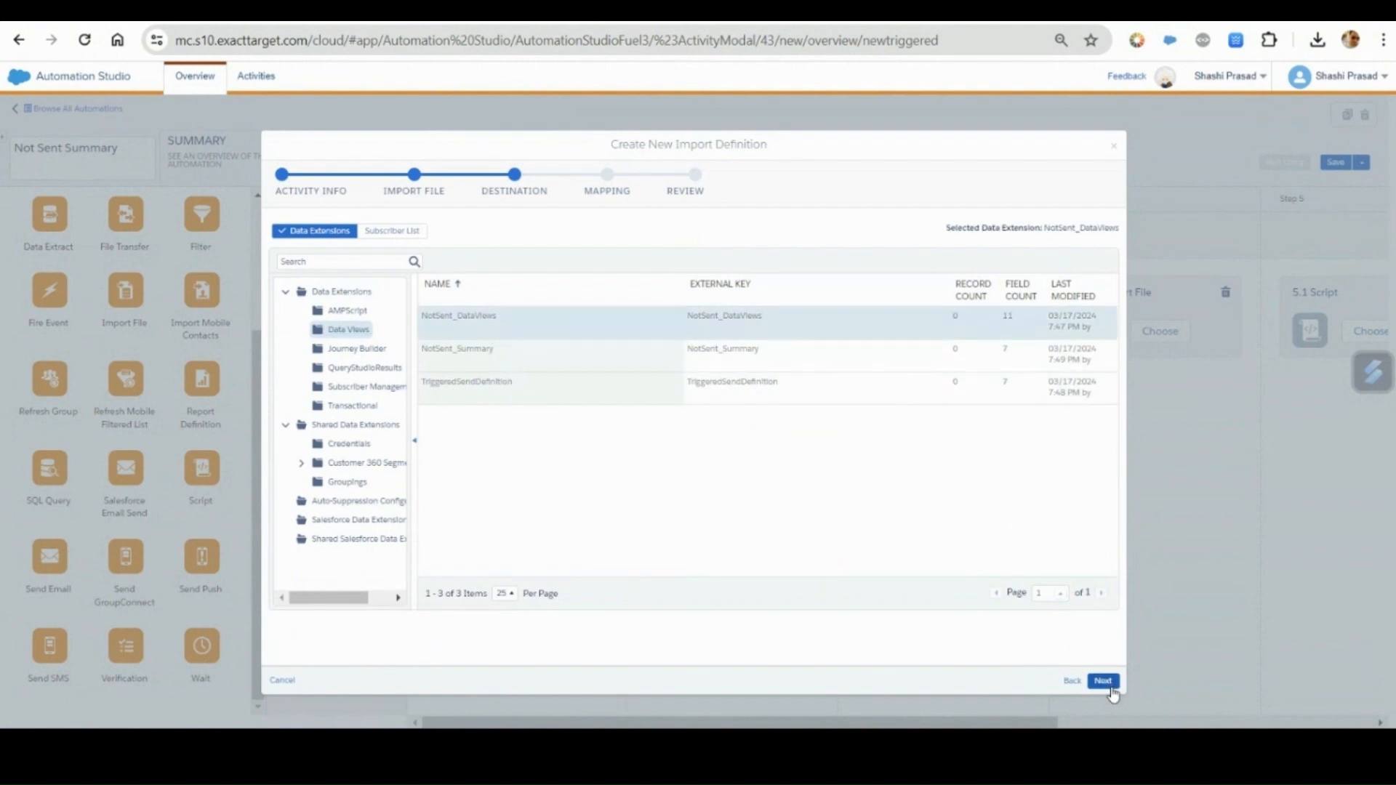
click(1103, 682)
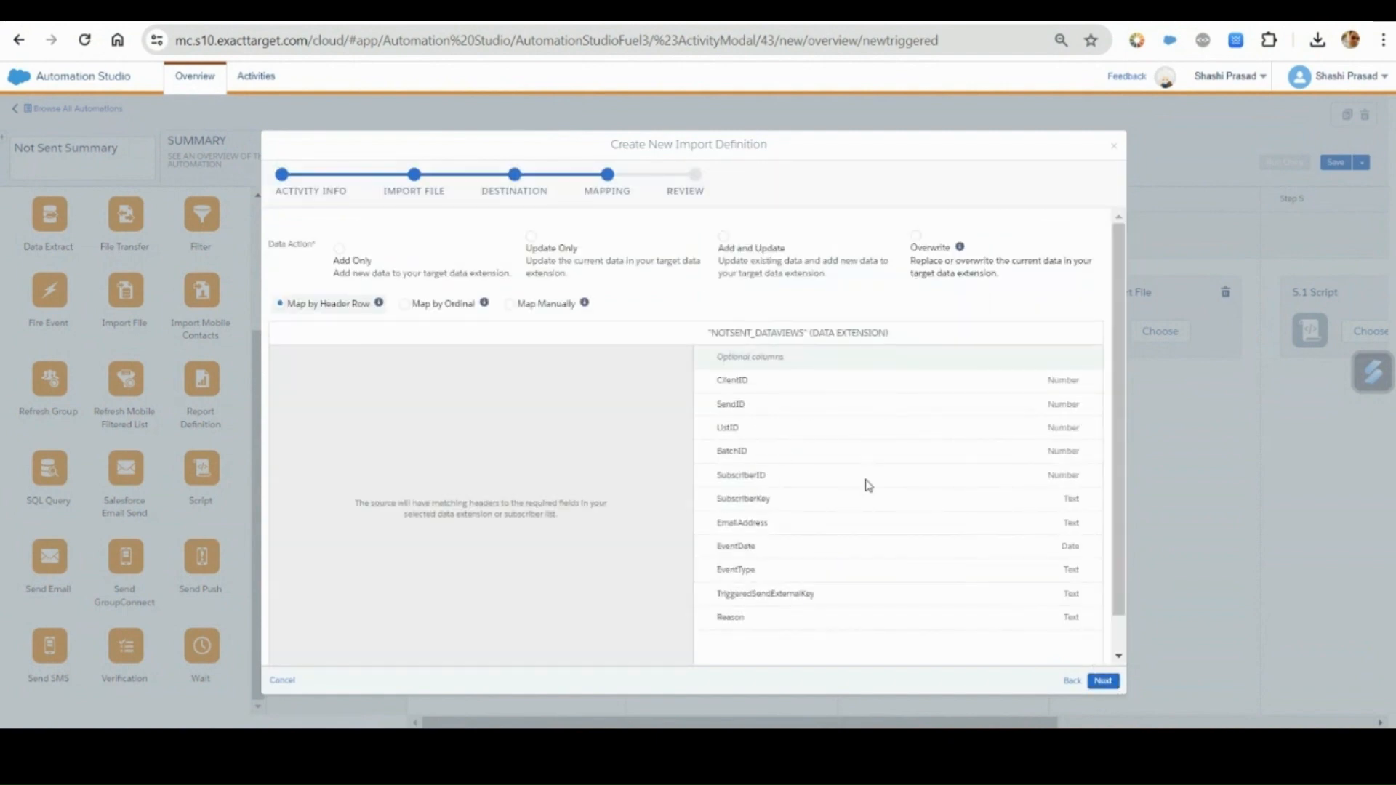
Set the import's data action to Overwrite and its field mapping method to Map Manually.
scroll(868, 485, down, 1)
scroll(868, 485, up, 1)
click(922, 242)
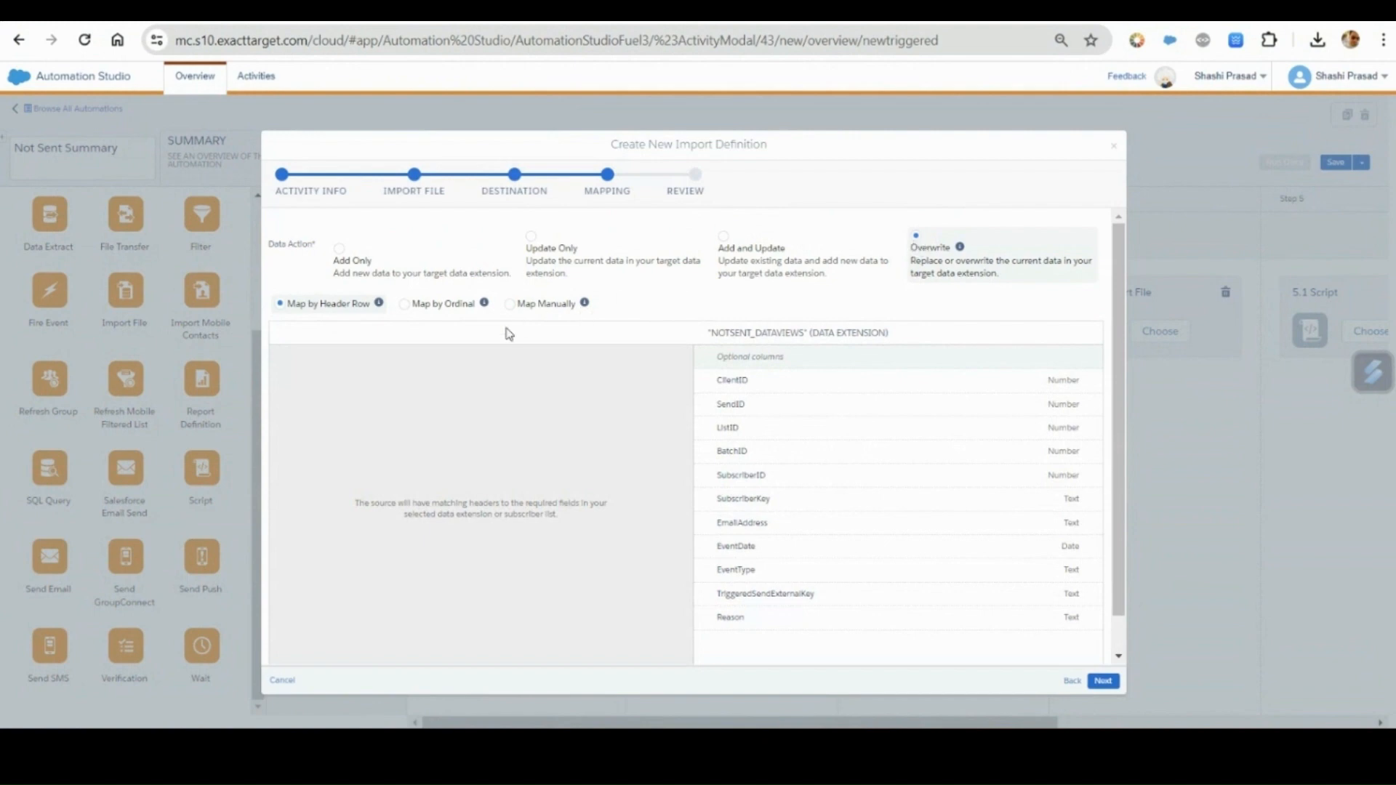
click(544, 308)
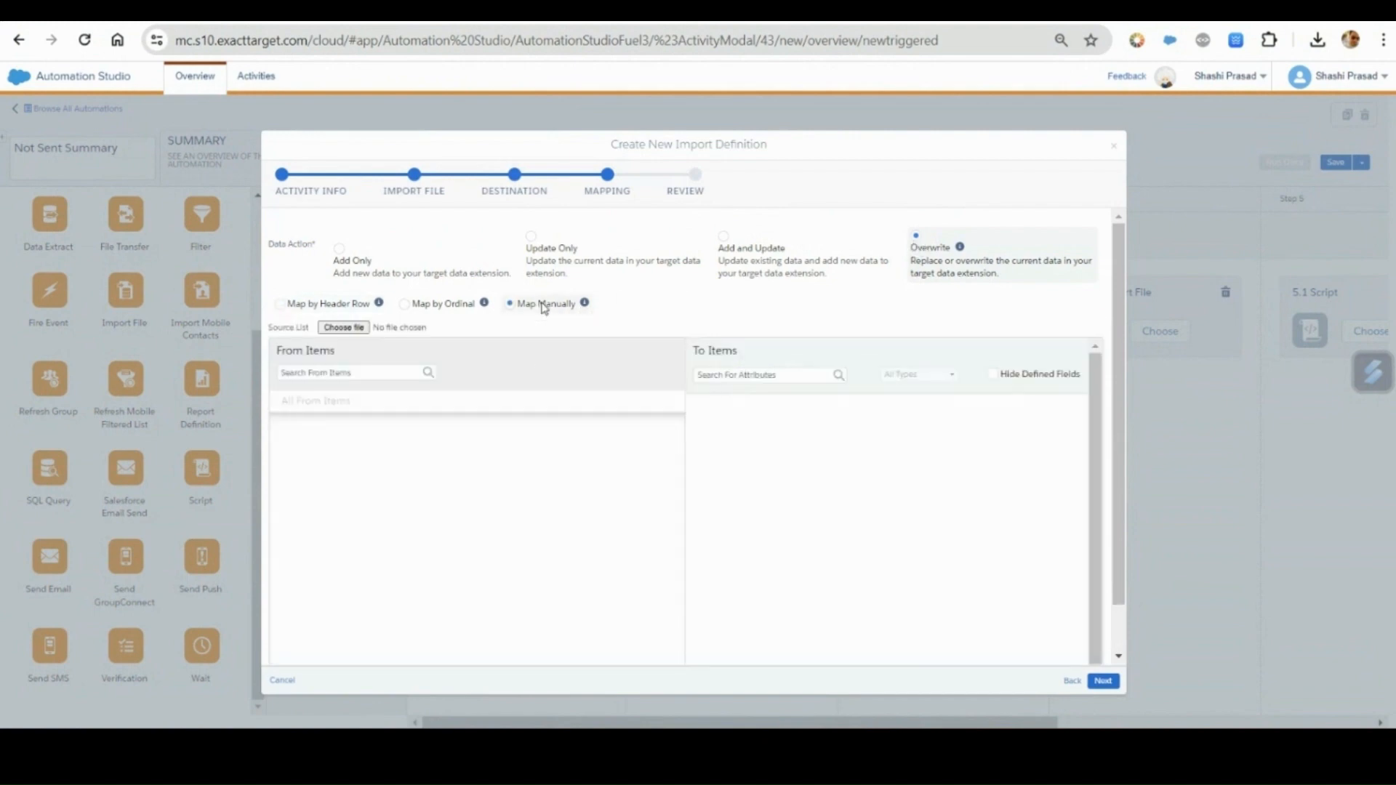
Load the 3-15-2024-NotSent_DataViews file from Downloads as the source list for the manual field mapping.
click(353, 330)
click(310, 163)
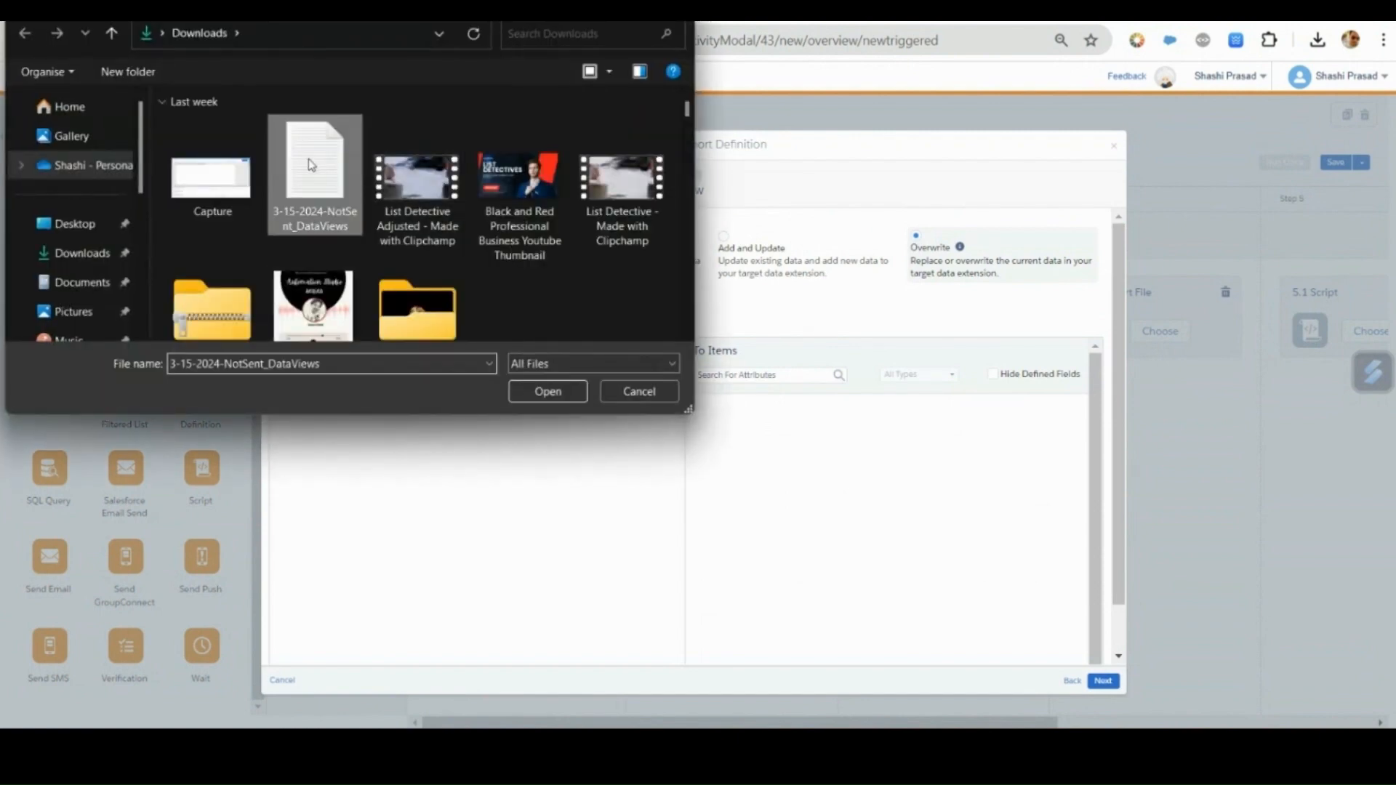
double_click(309, 165)
scroll(888, 530, down, 1)
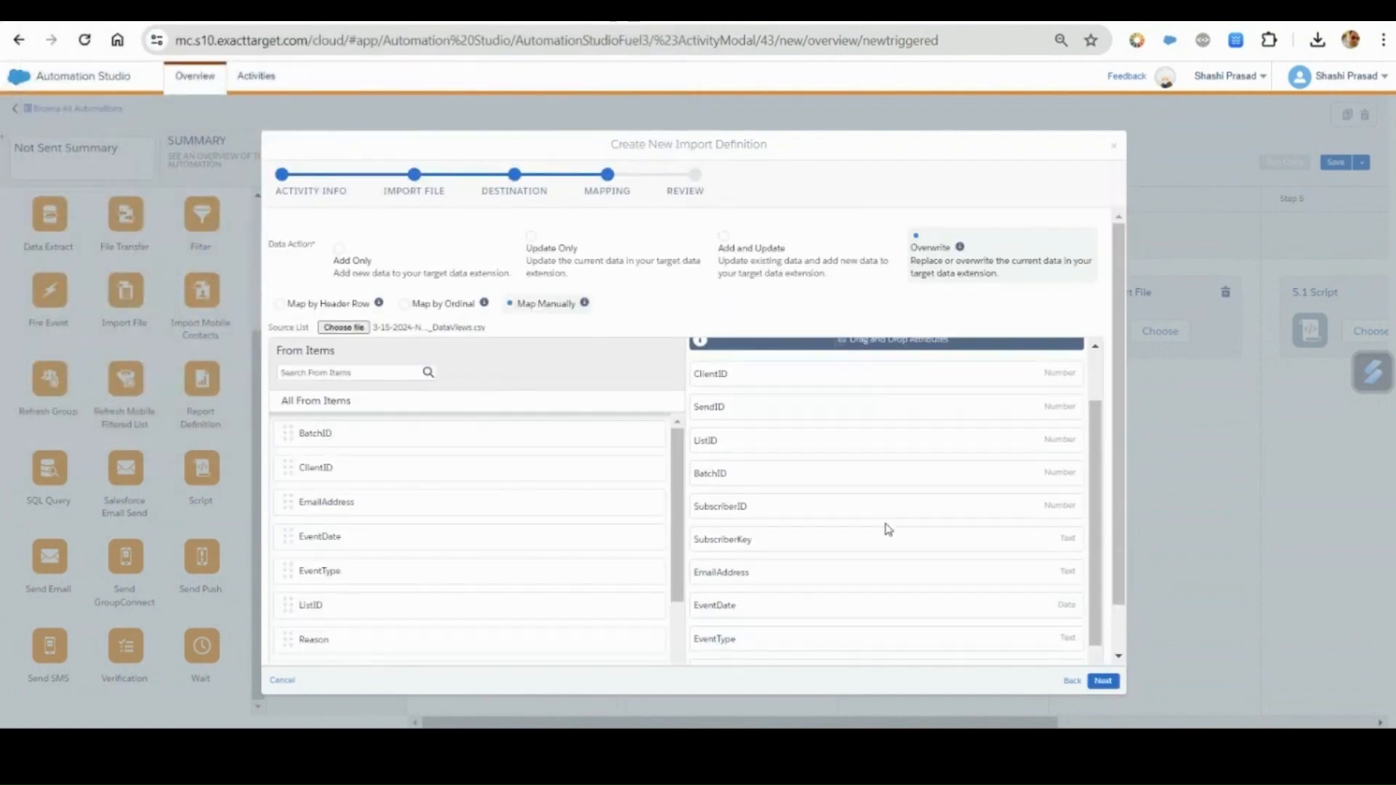
scroll(889, 529, up, 1)
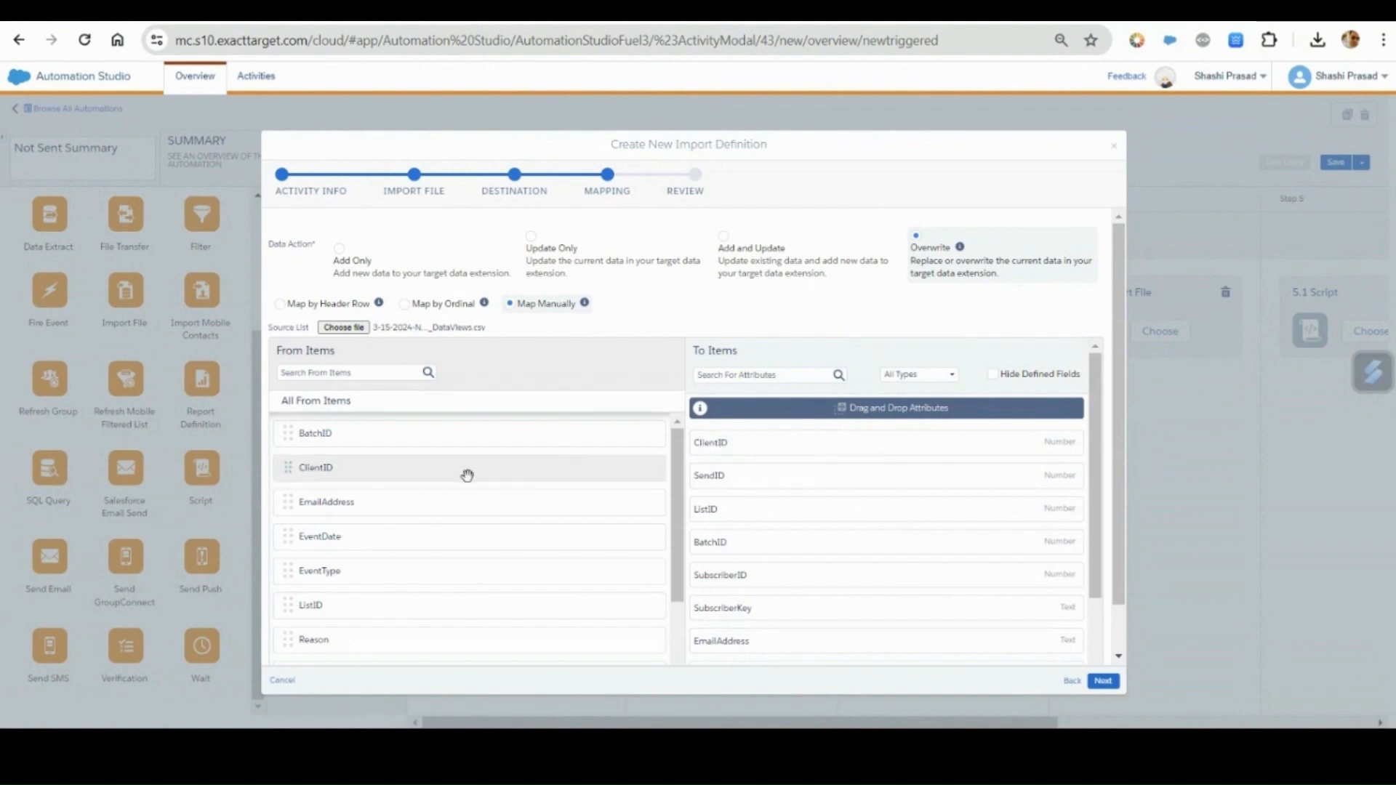
Map every source field except ClientID to its same-named field in the data extension, and finish the import definition.
drag(346, 442, 749, 560)
drag(321, 439, 767, 624)
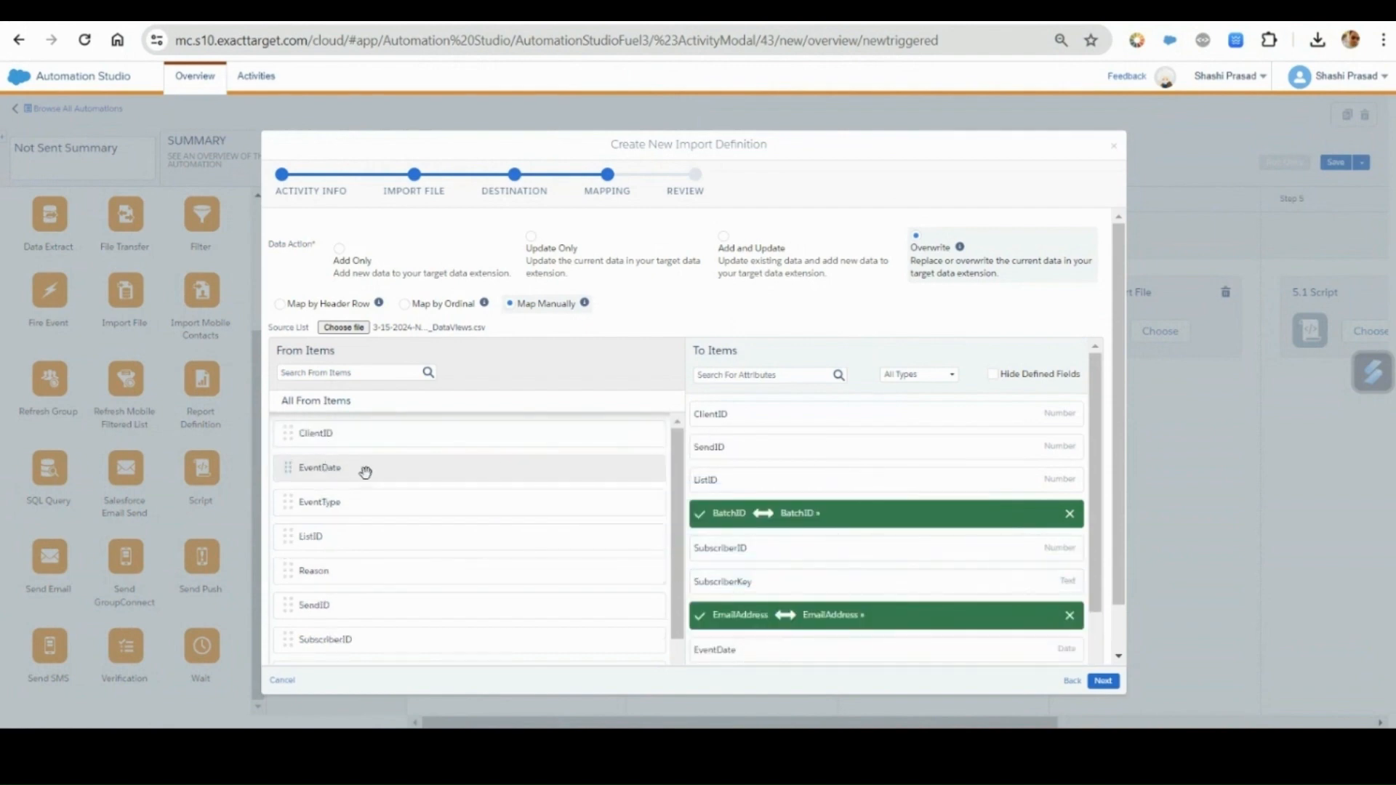
drag(364, 470, 818, 509)
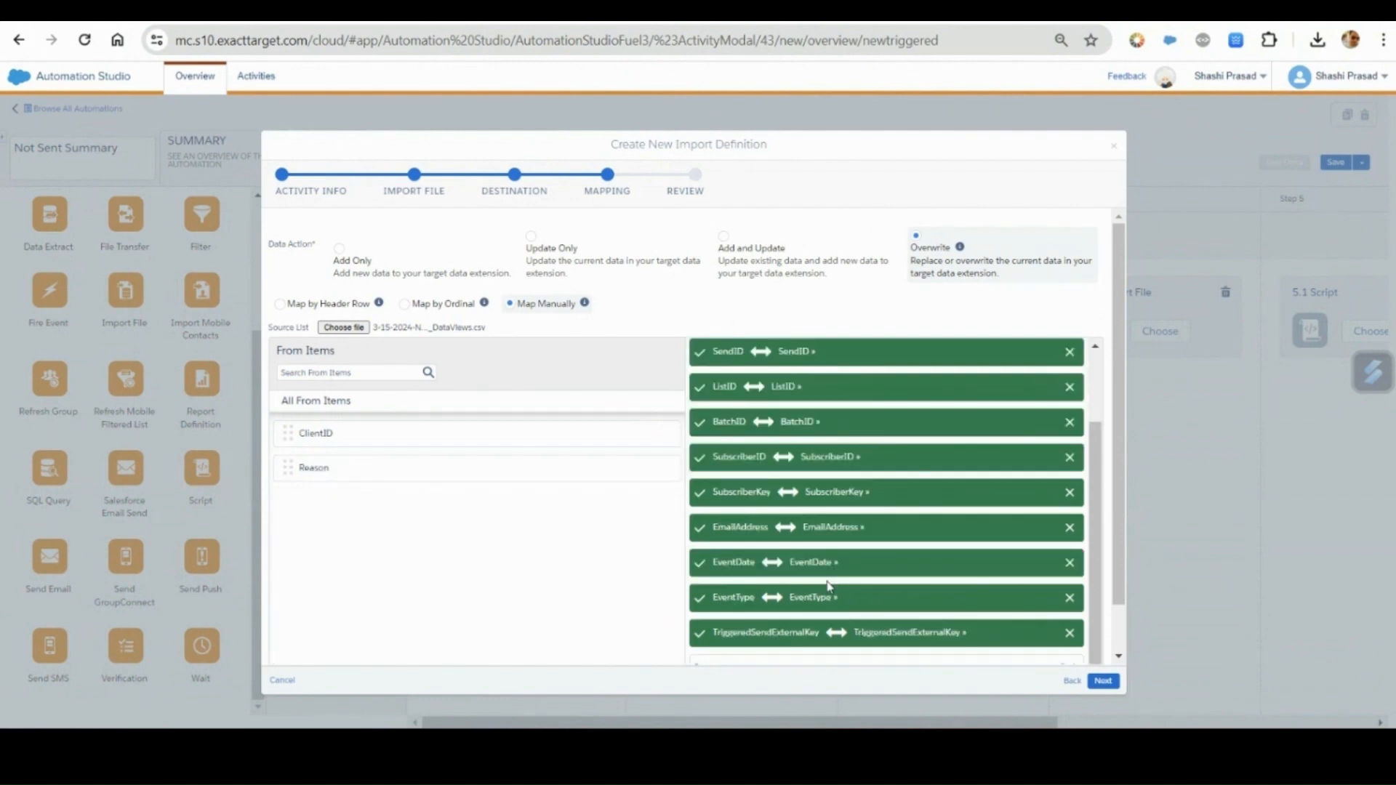
scroll(829, 586, down, 1)
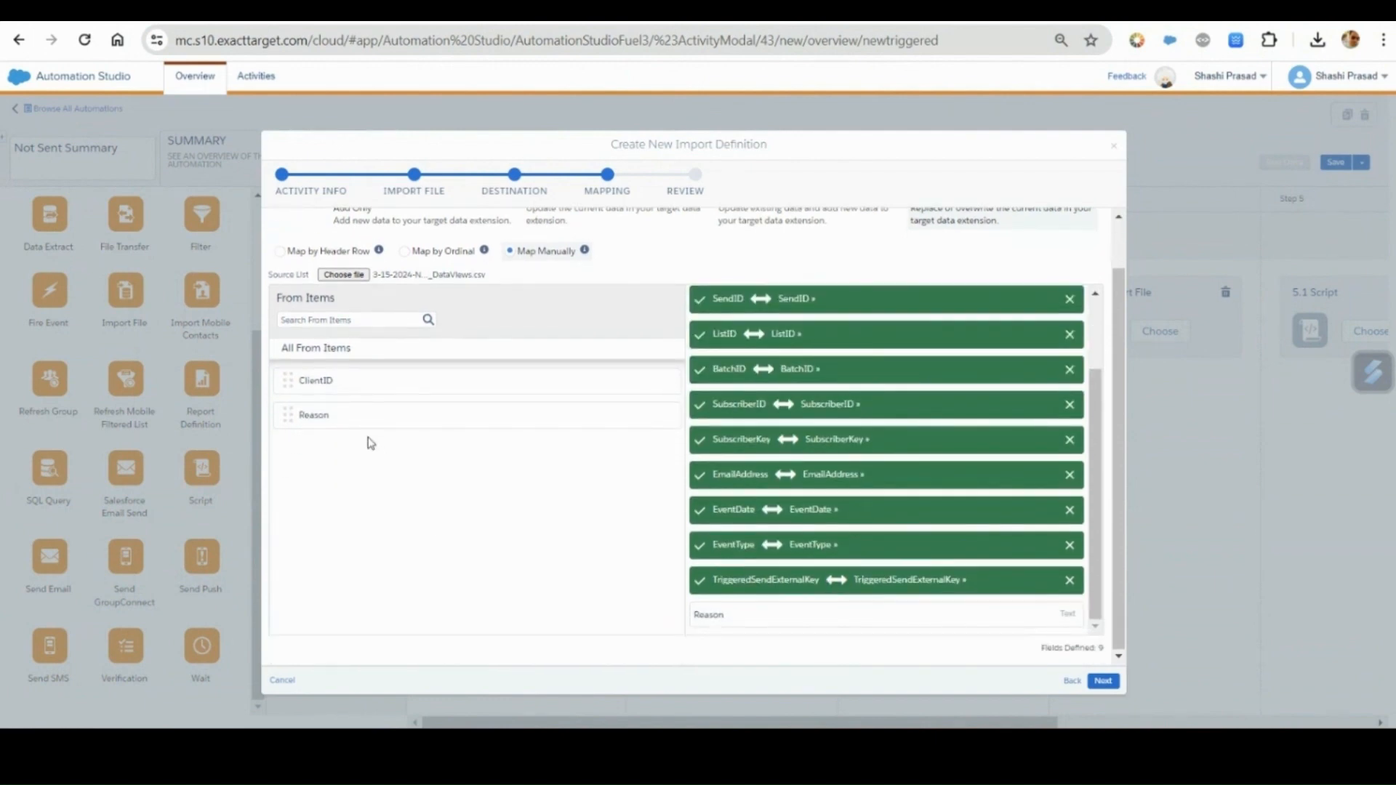
drag(363, 418, 793, 615)
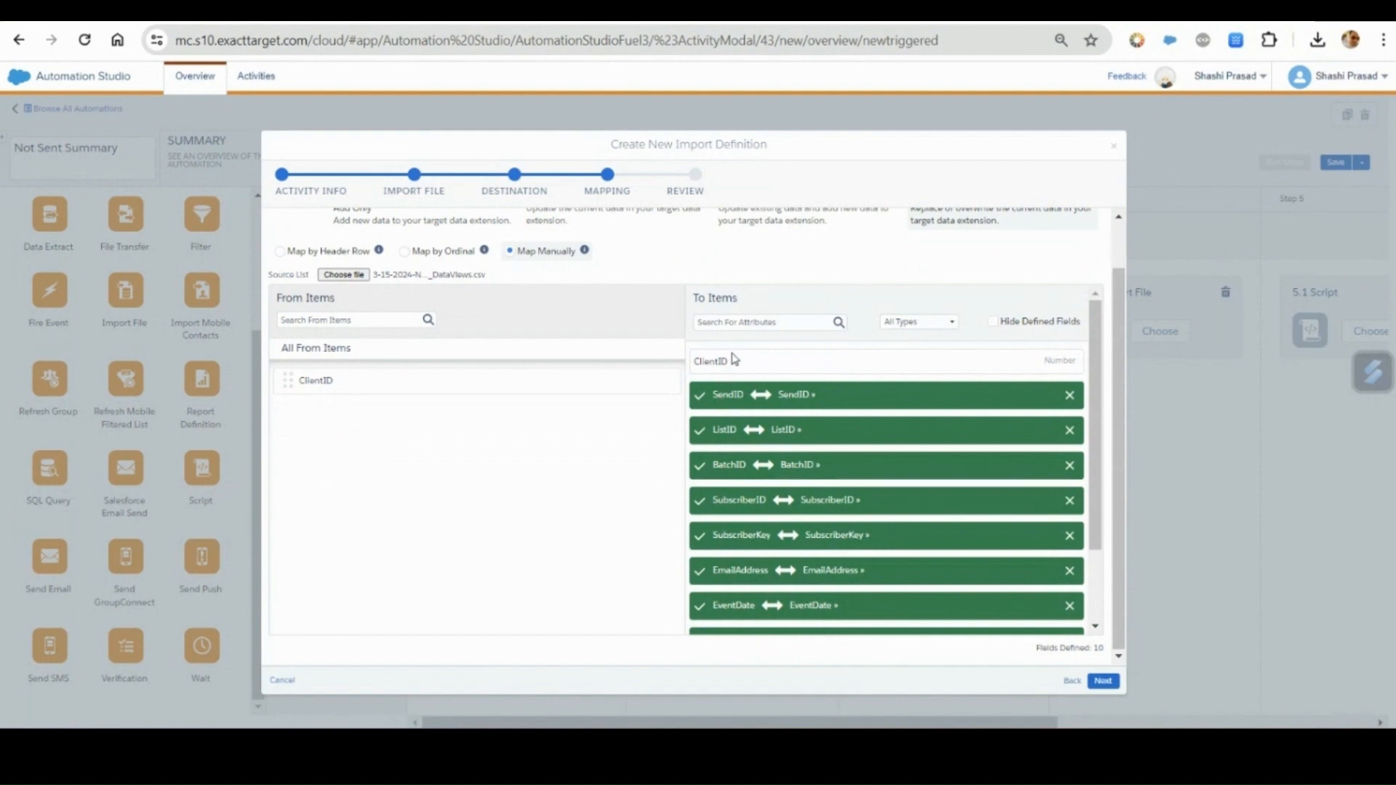
scroll(534, 506, up, 1)
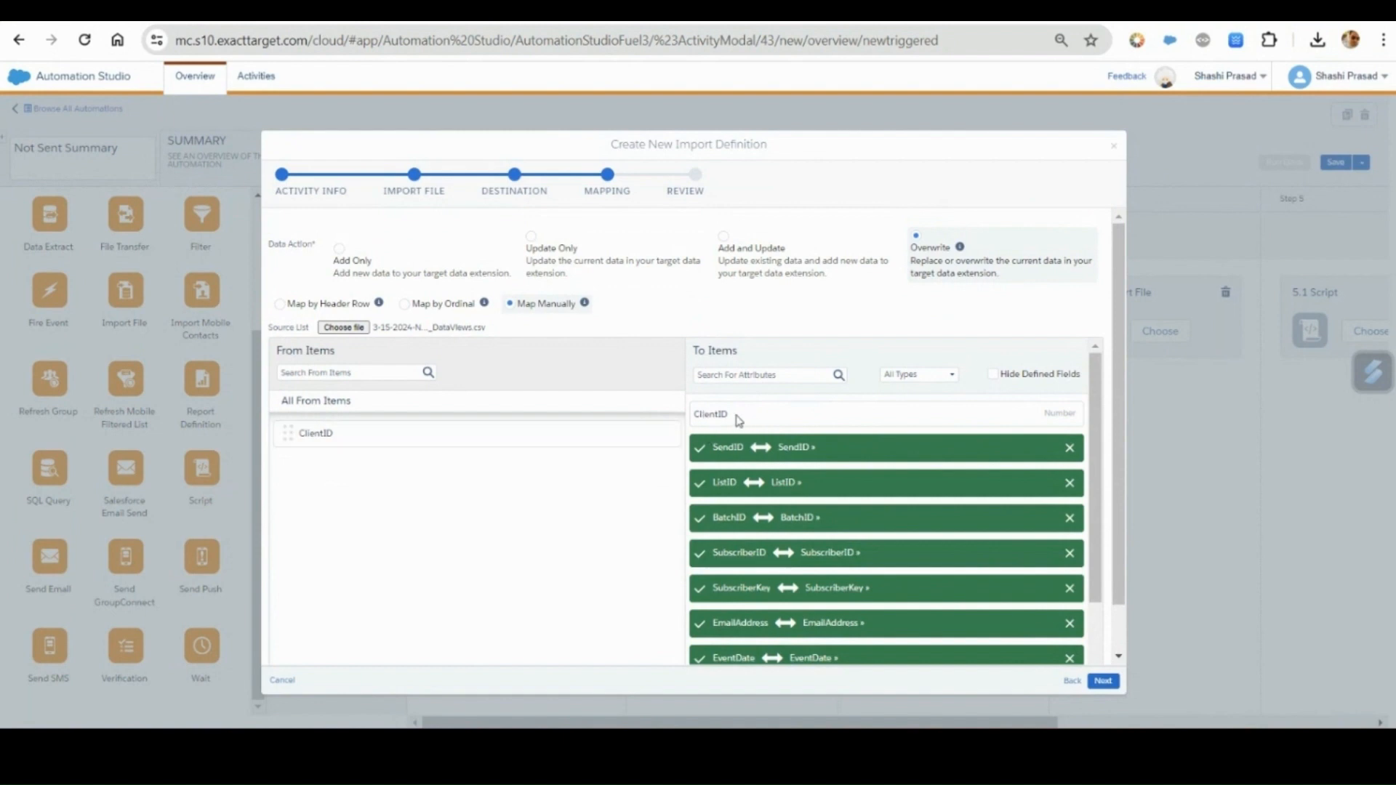
click(1104, 681)
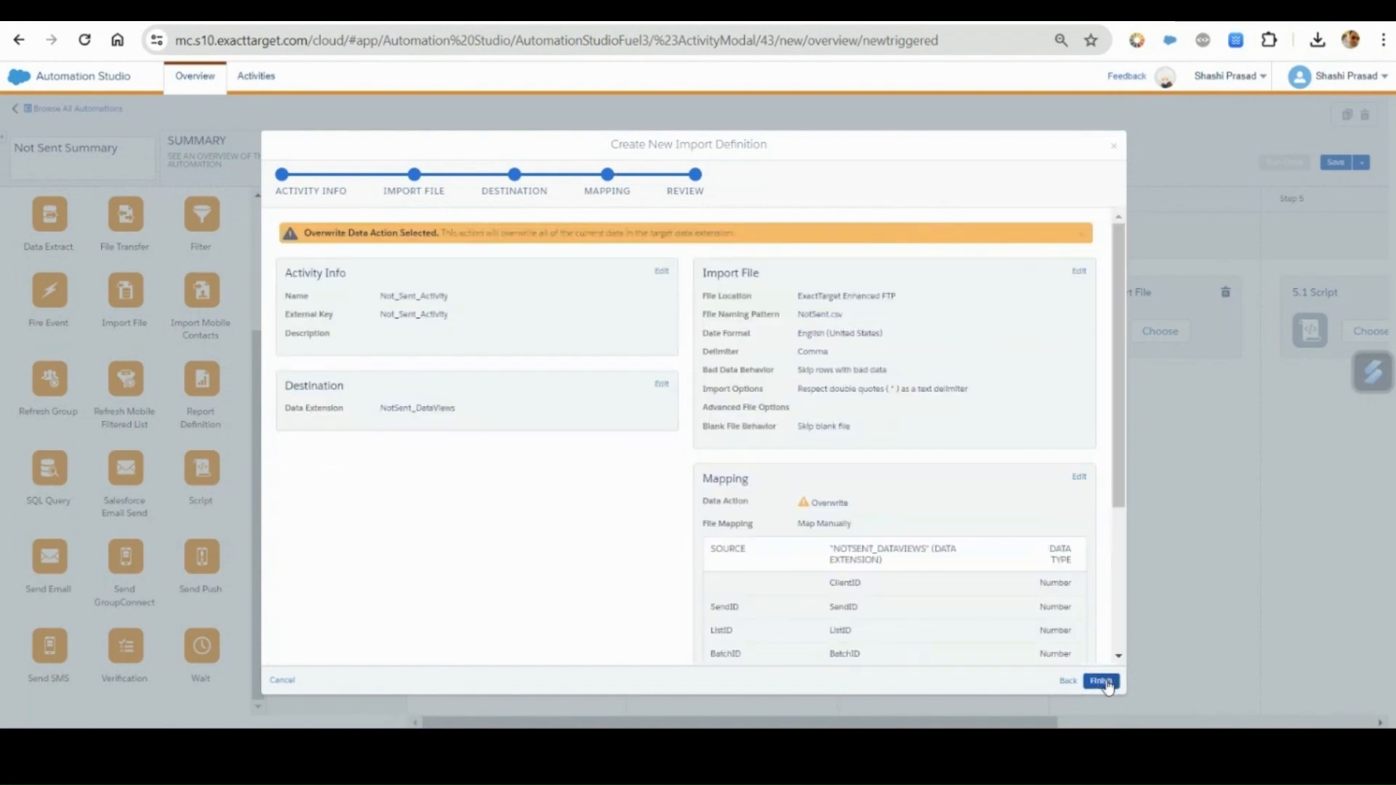
click(1103, 682)
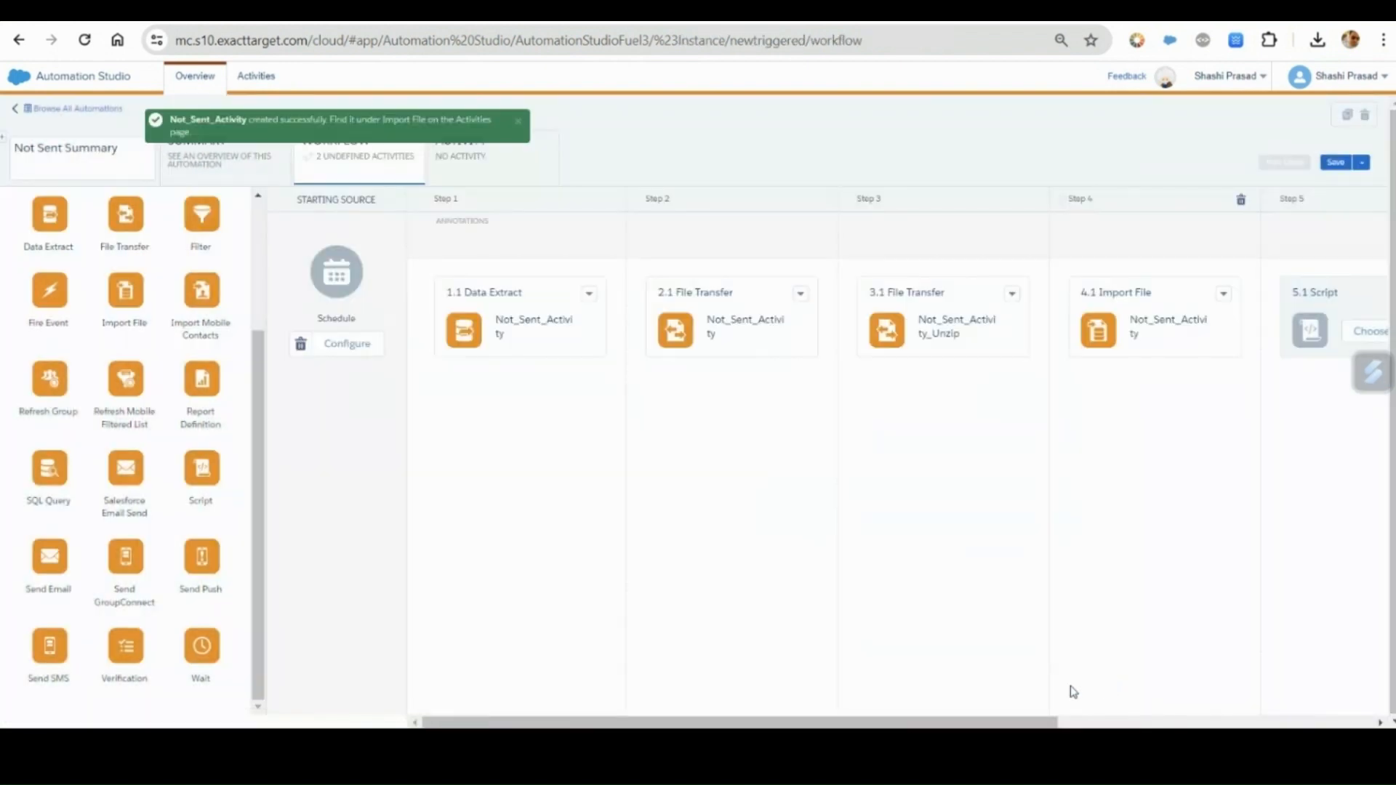
Create a new script activity for workflow step 5 and name it TriggersendDefinitionDetails.
drag(911, 724, 1162, 724)
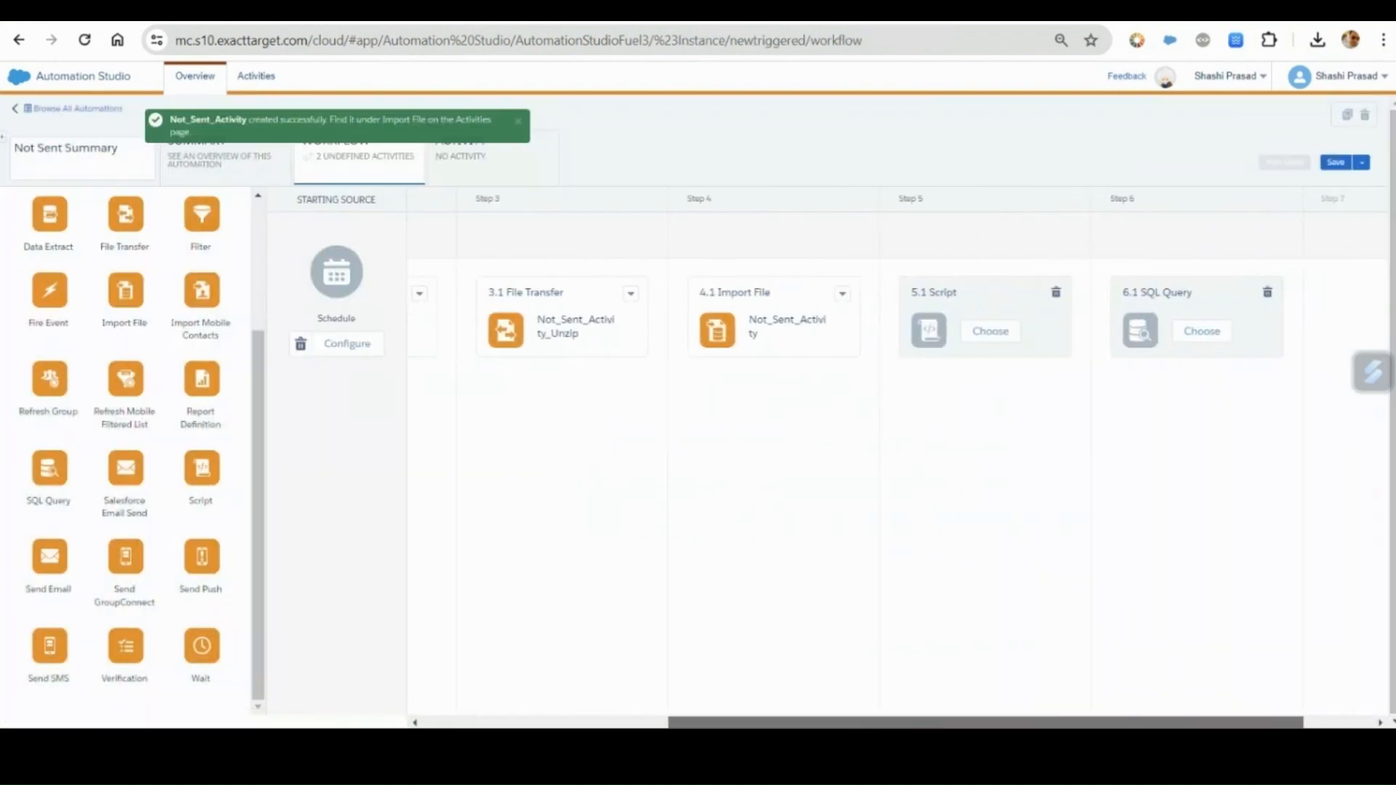
click(1001, 340)
click(1018, 171)
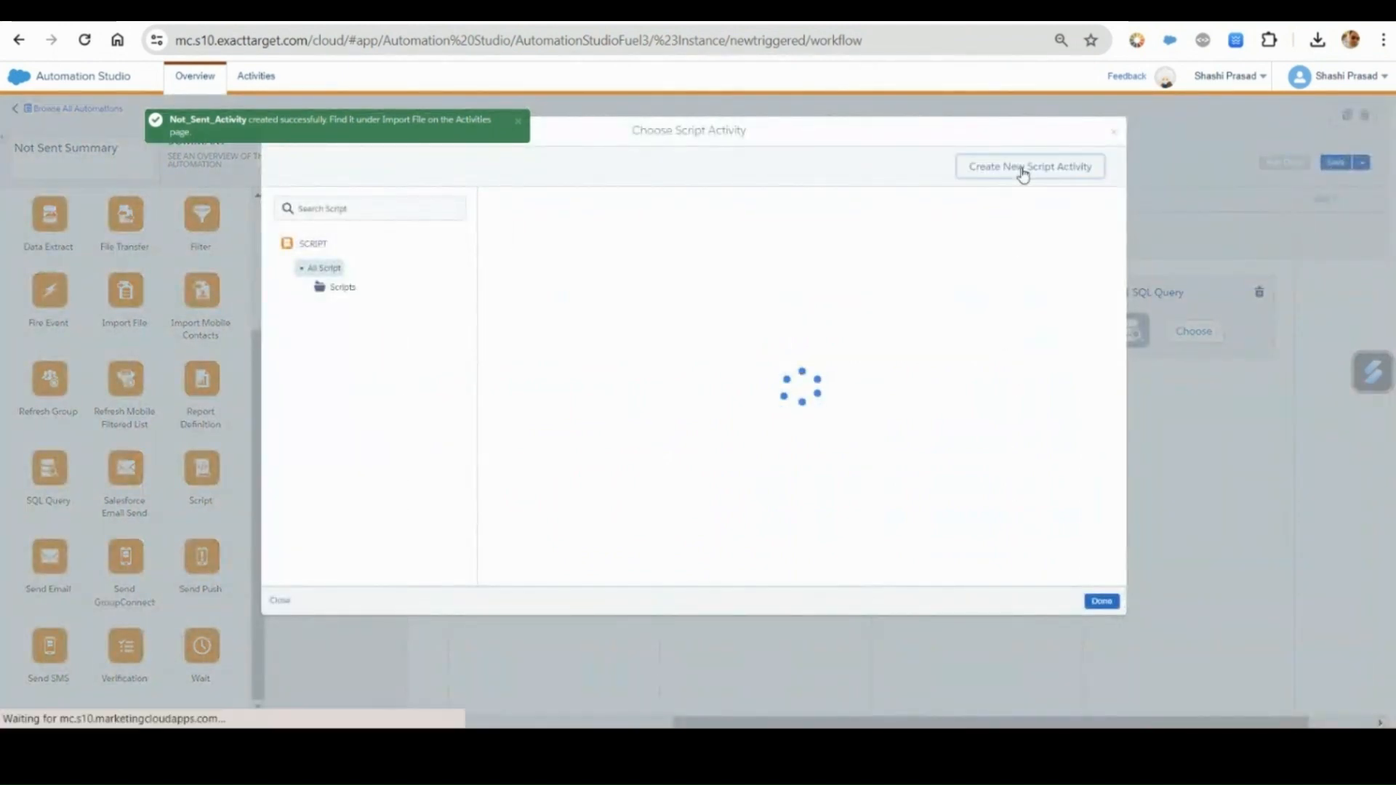
click(510, 249)
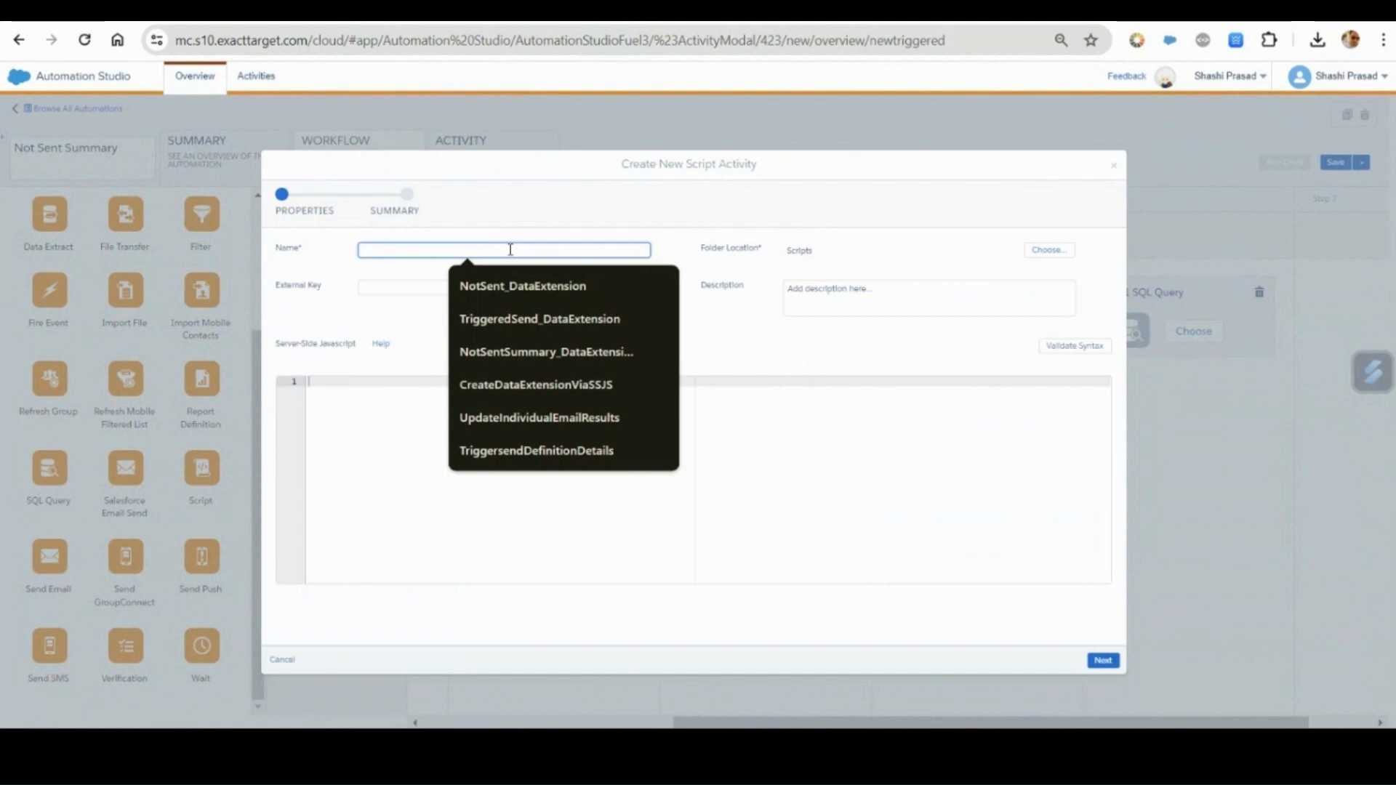
text(T)
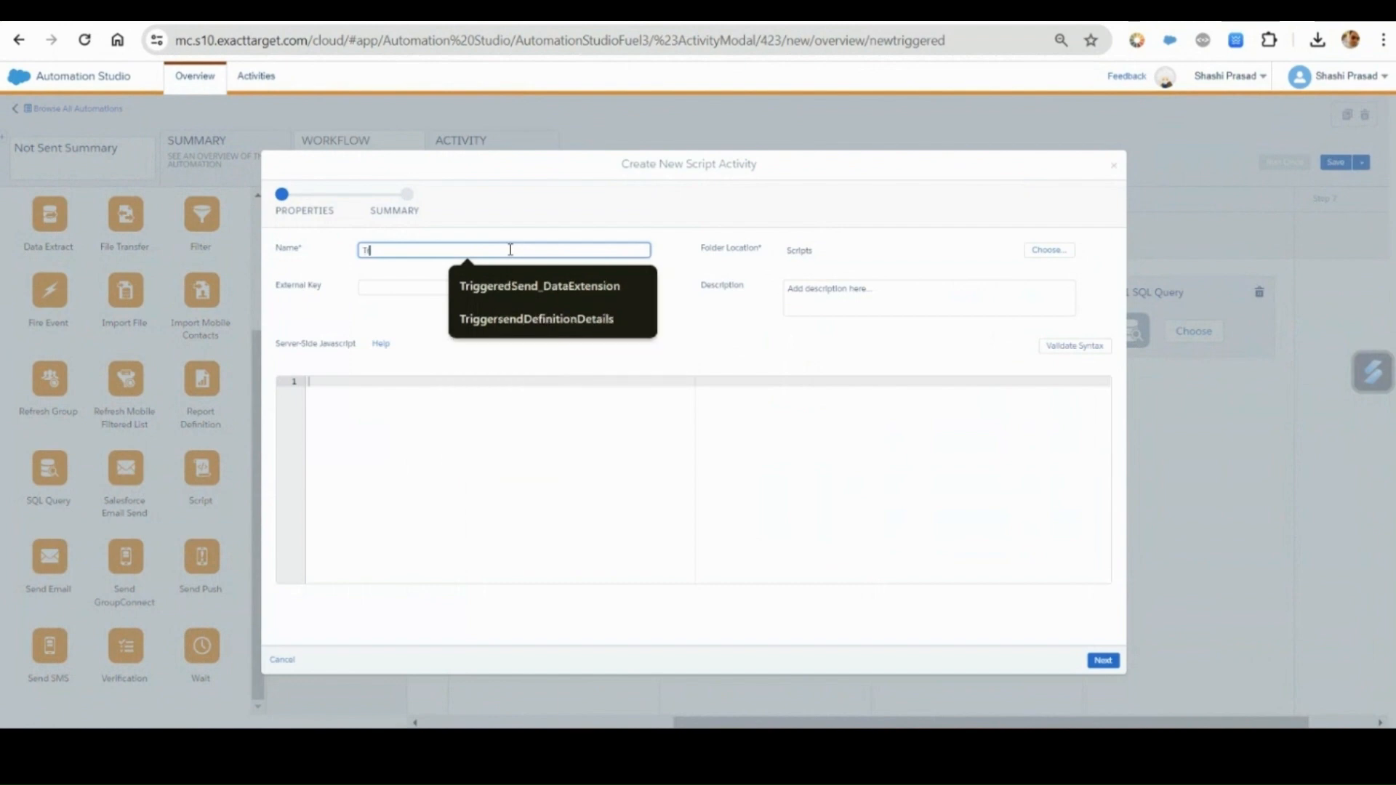
text(r)
key(Down)
key(Down)
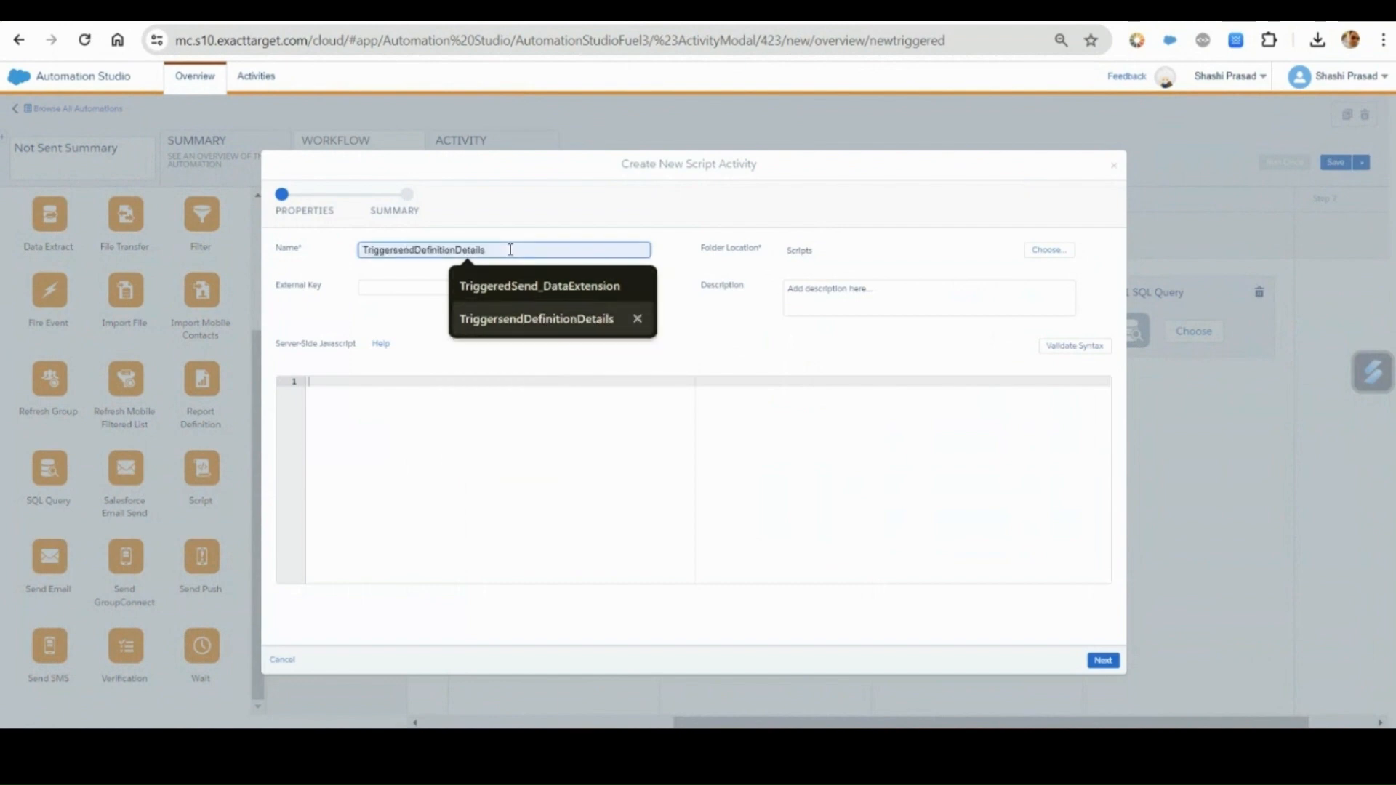
key(Return)
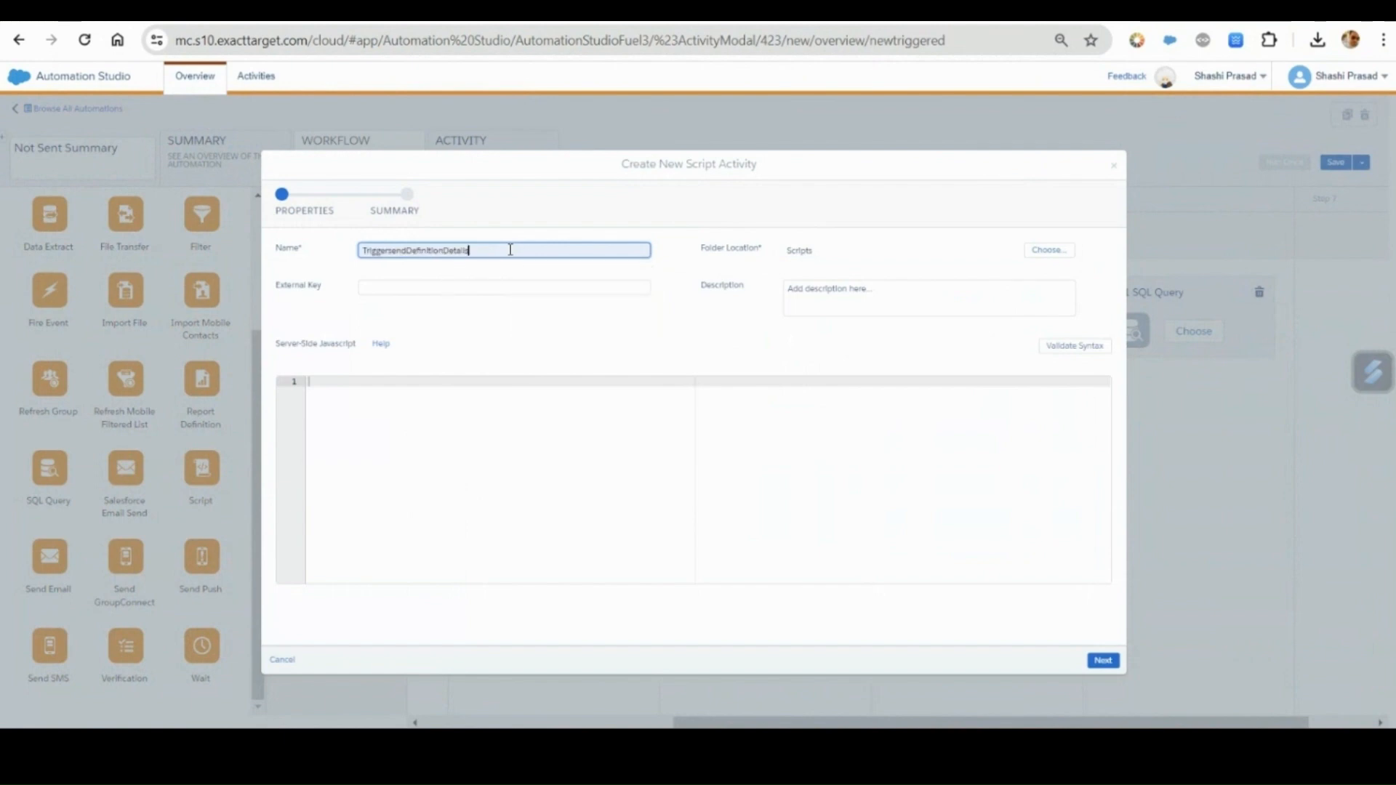
Copy the script activity's name TriggersendDefinitionDetails into its external key.
double_click(510, 249)
key(ctrl+c)
click(479, 285)
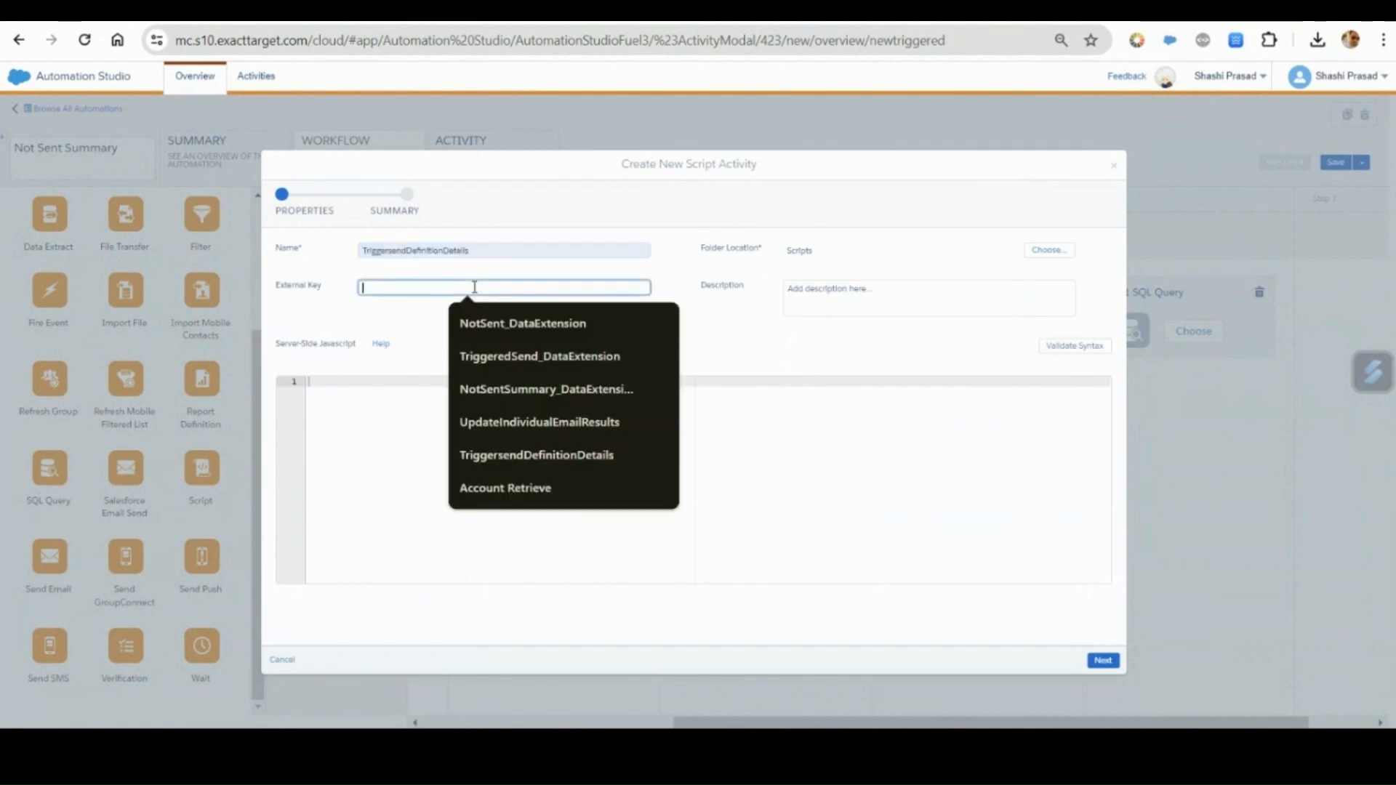
key(ctrl+v)
click(495, 429)
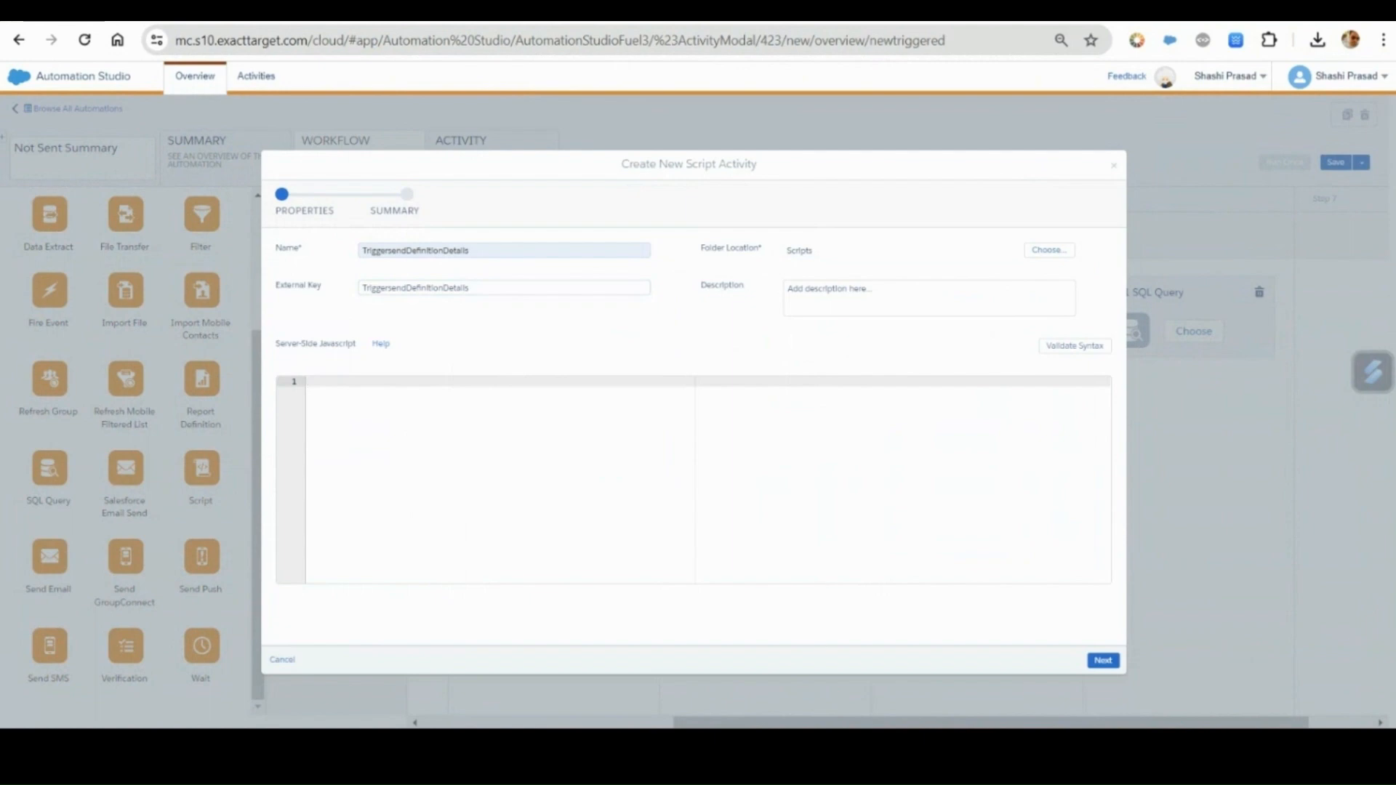
Switch to Visual Studio Code, open SaveTriggeredSendDefinition.java and examine the SOAP object name it retrieves.
key(alt+Tab)
click(1040, 42)
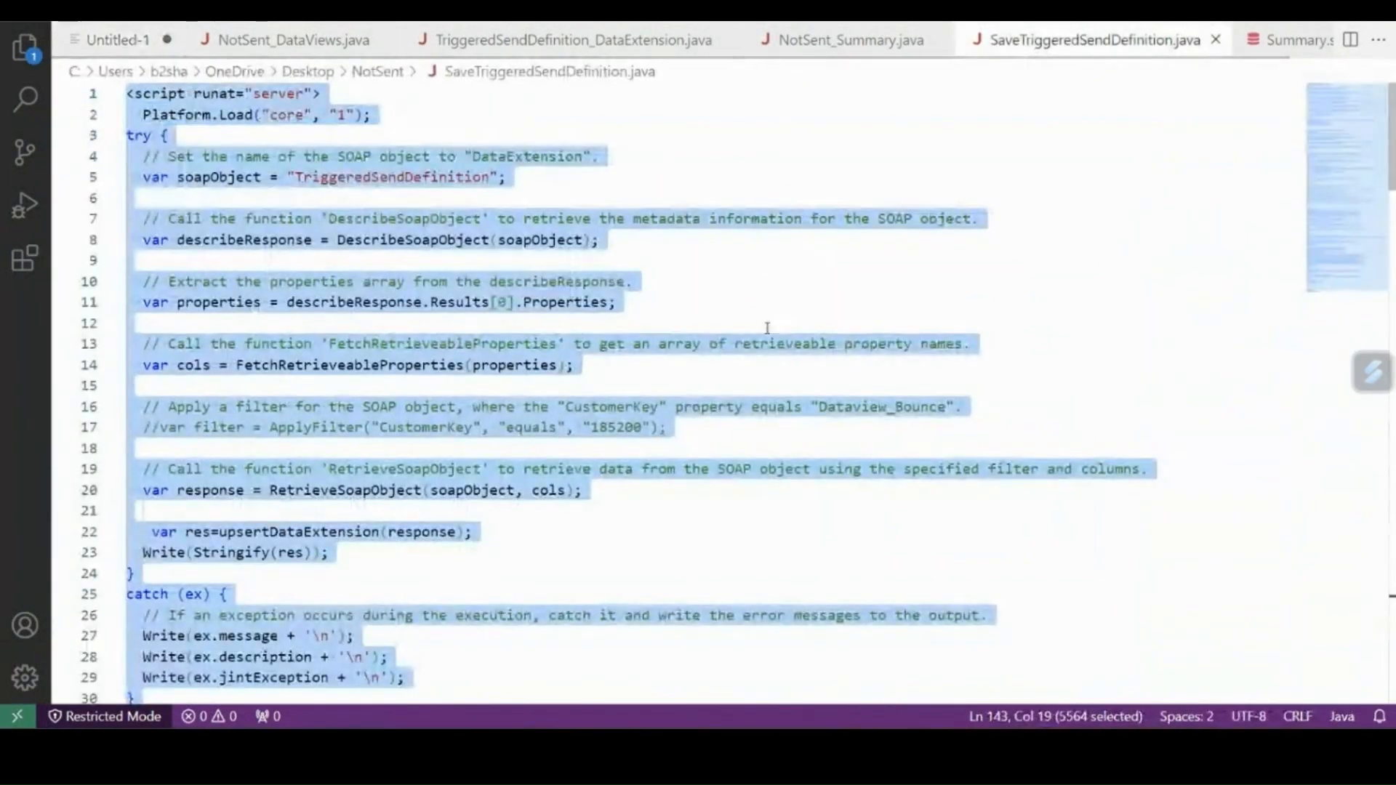
click(740, 316)
click(691, 178)
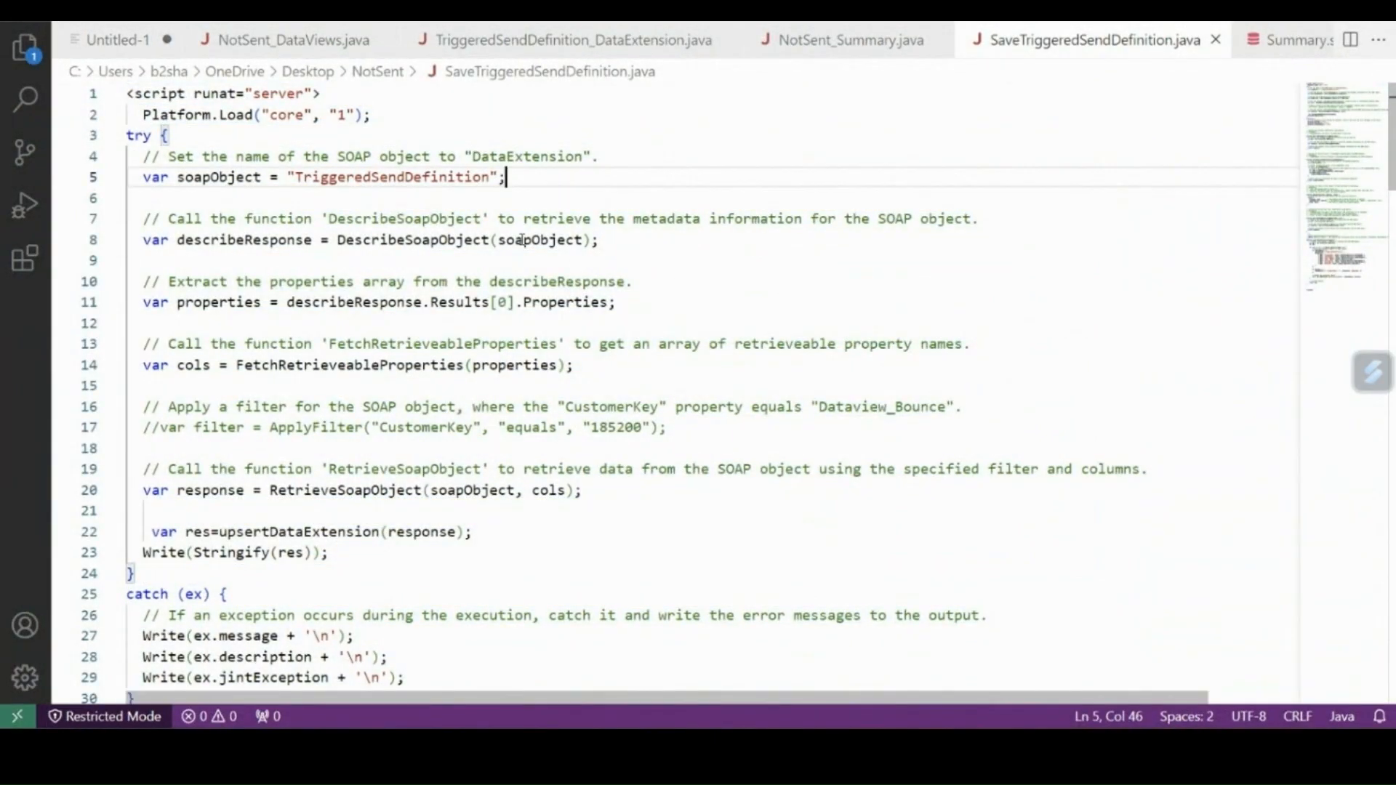
double_click(374, 176)
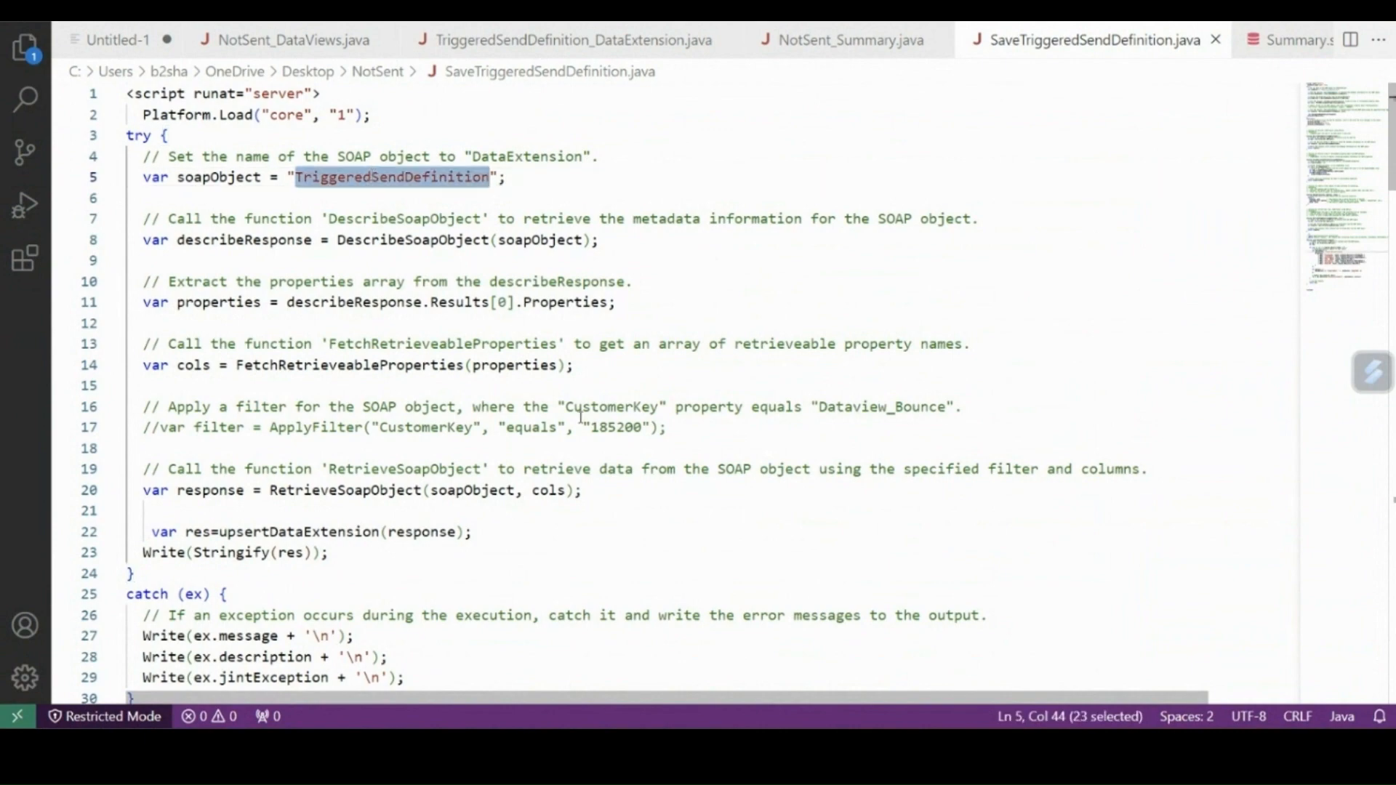
Examine the upsertDataExtension function's customer key and the response properties it writes to the data extension.
scroll(581, 416, down, 20)
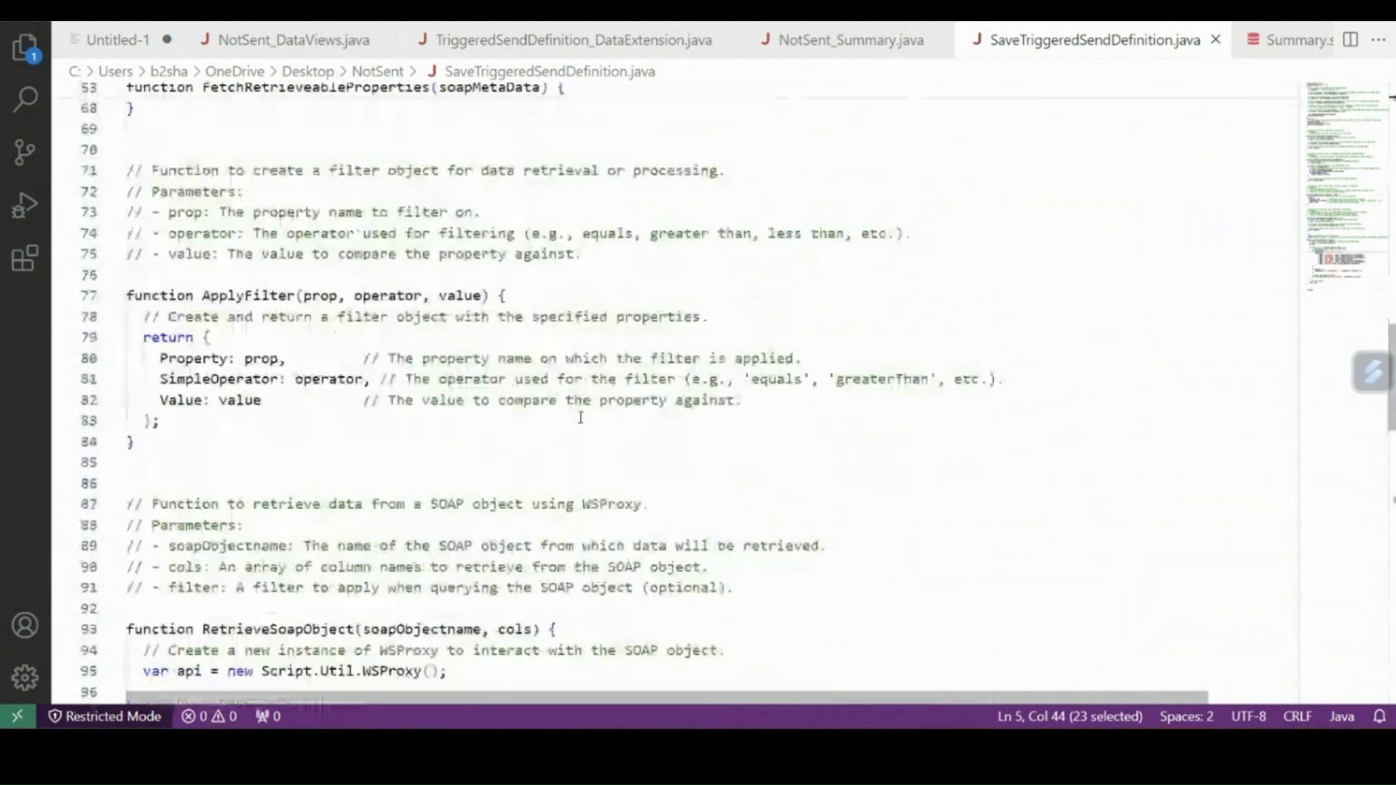
scroll(581, 417, down, 12)
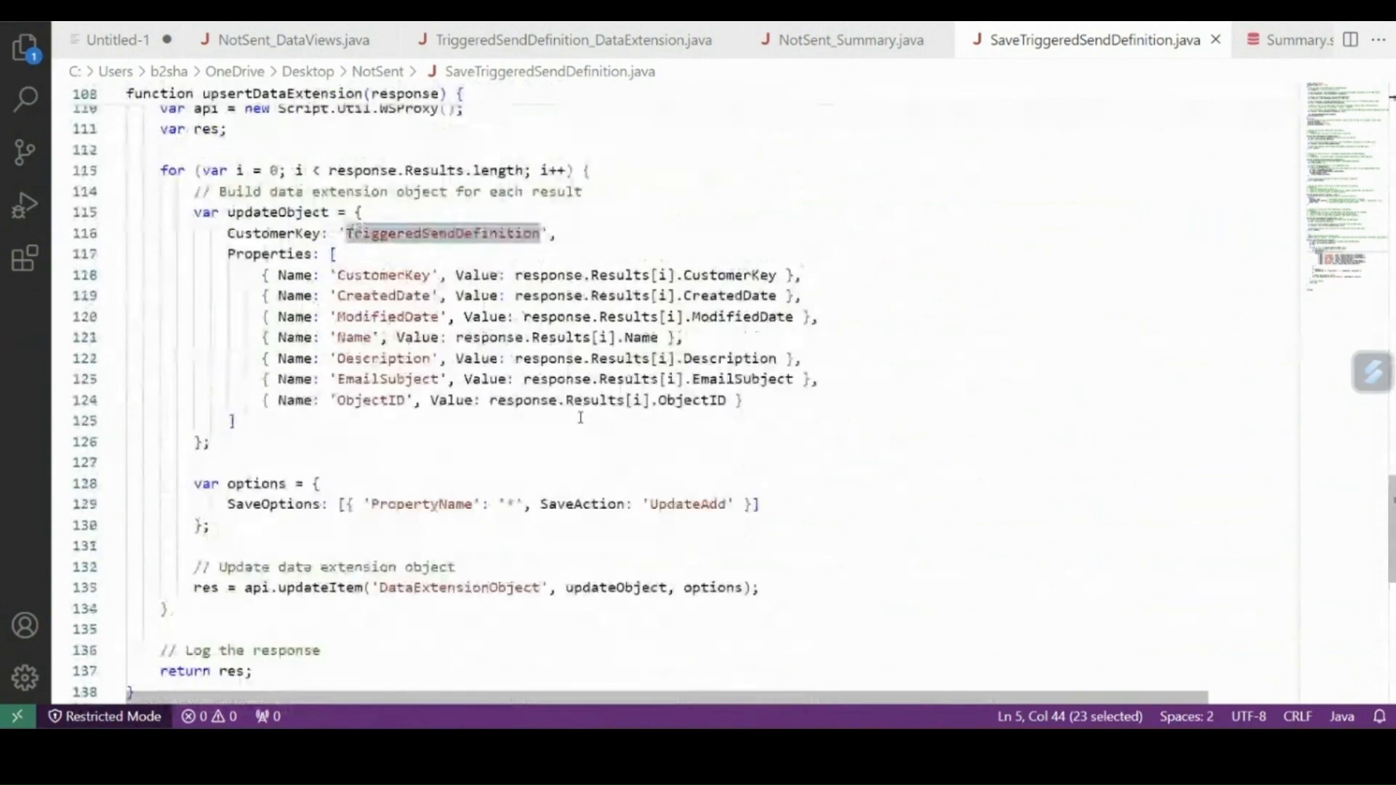
scroll(580, 418, up, 1)
double_click(716, 320)
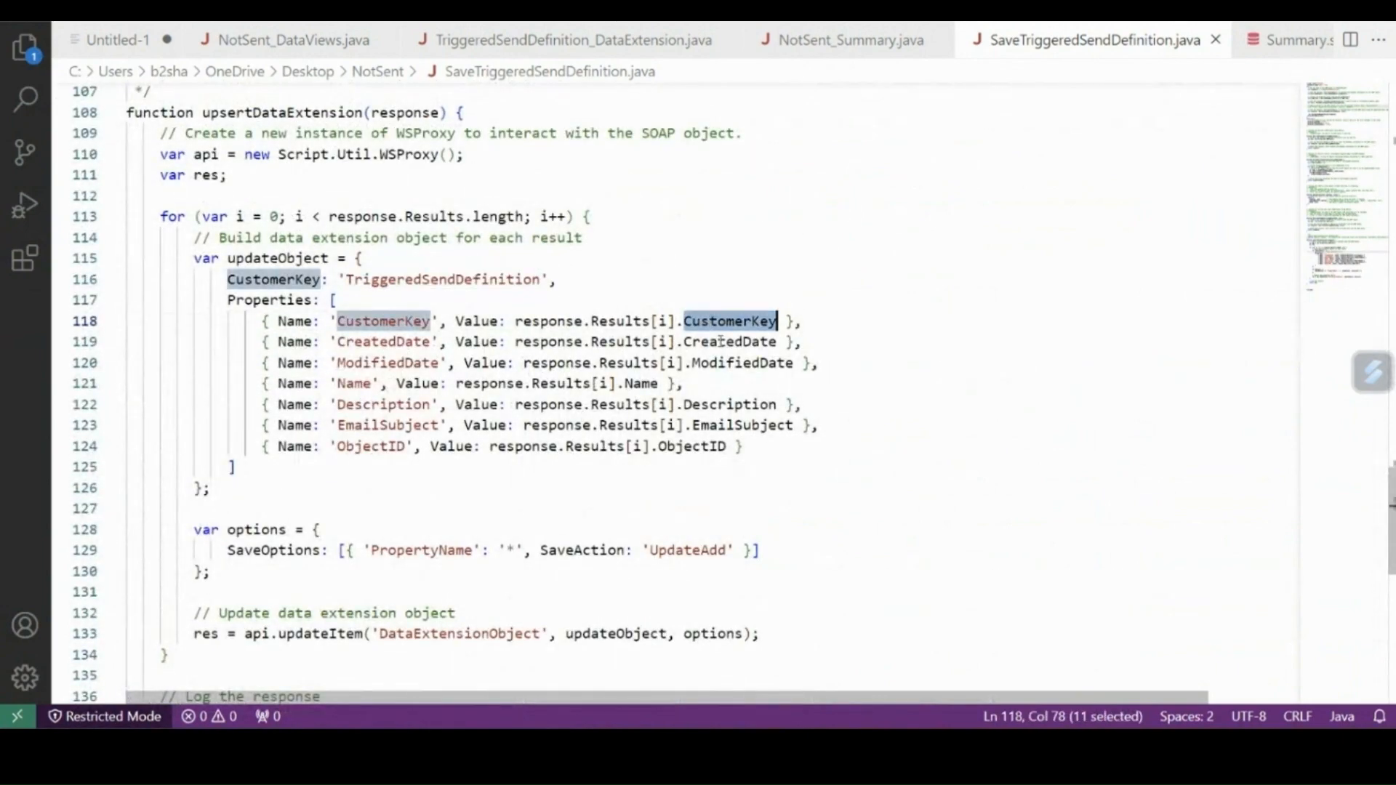
double_click(720, 341)
double_click(726, 361)
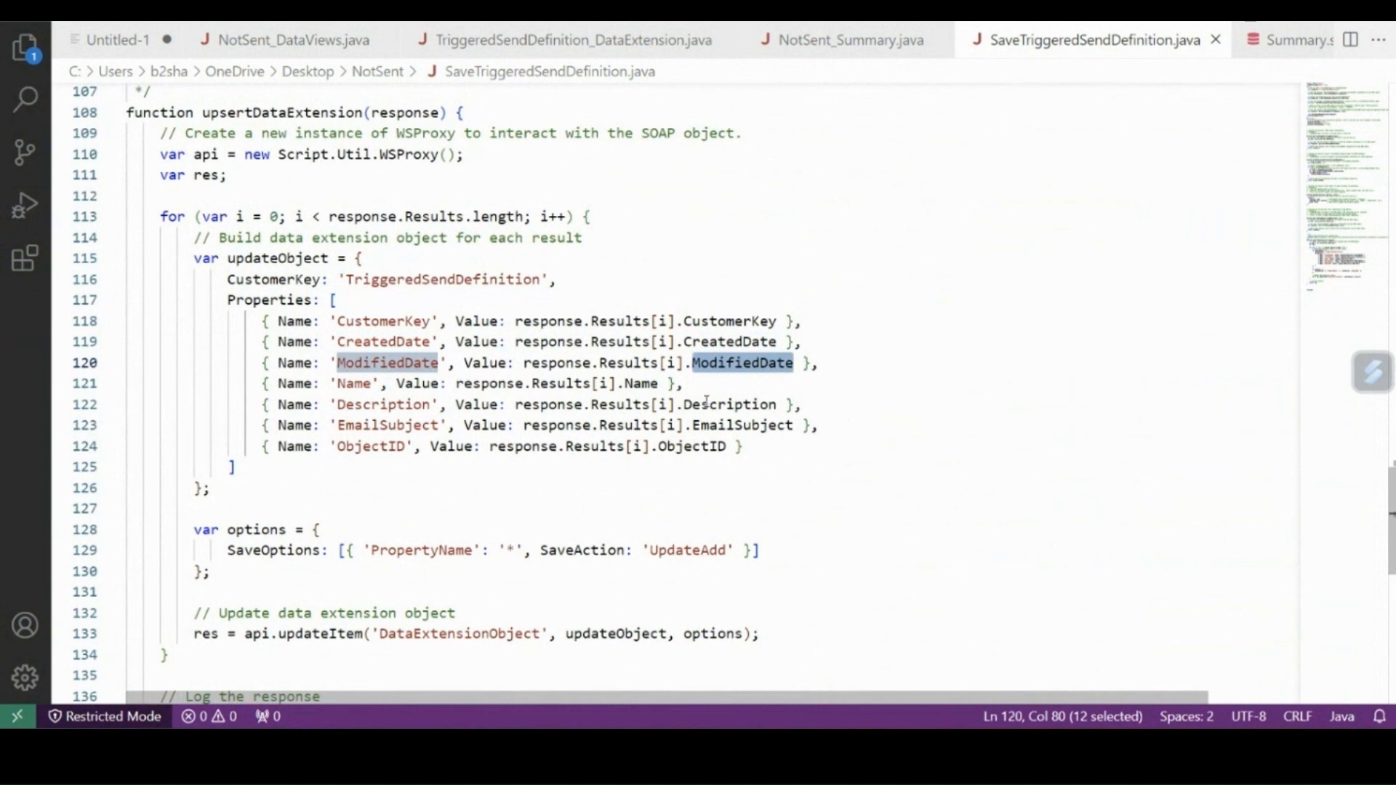
double_click(707, 404)
double_click(737, 424)
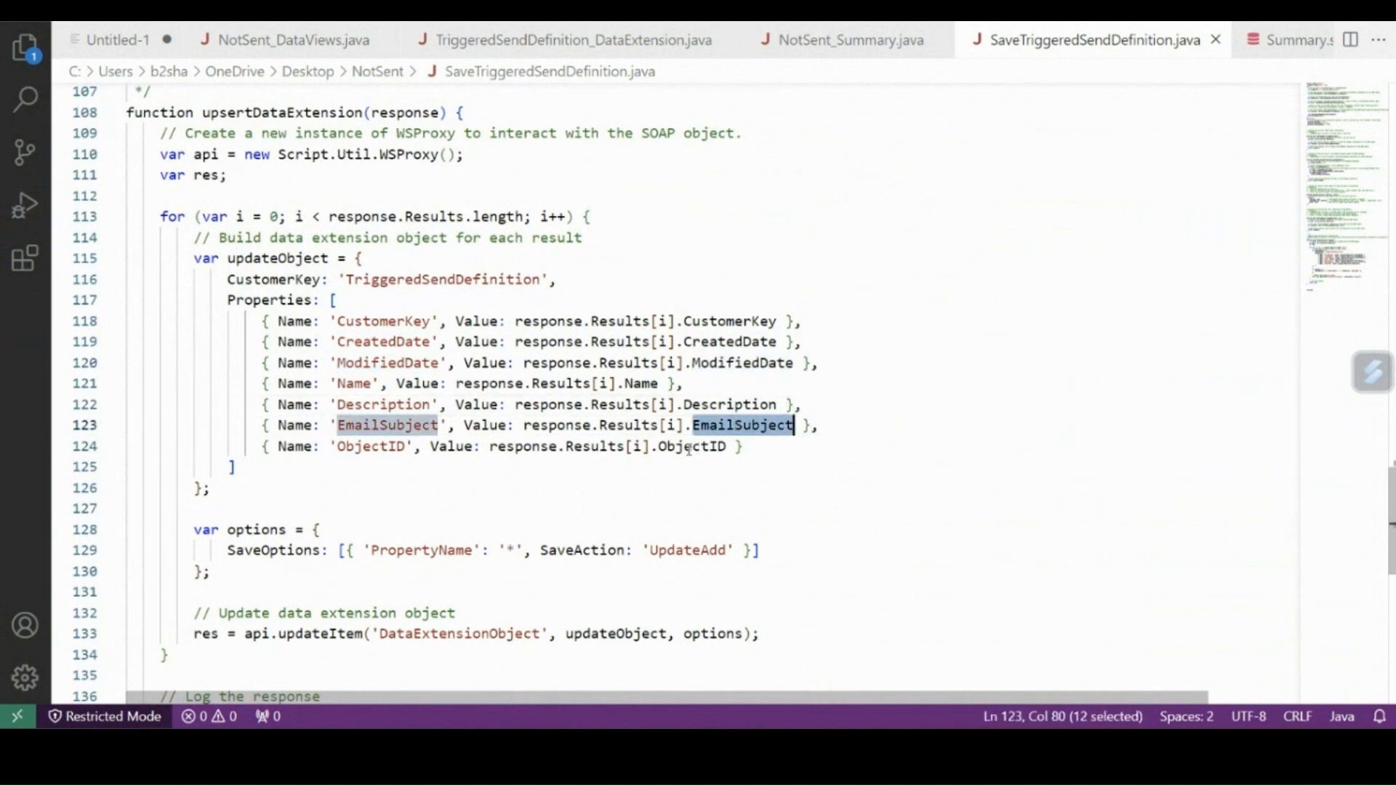
double_click(689, 446)
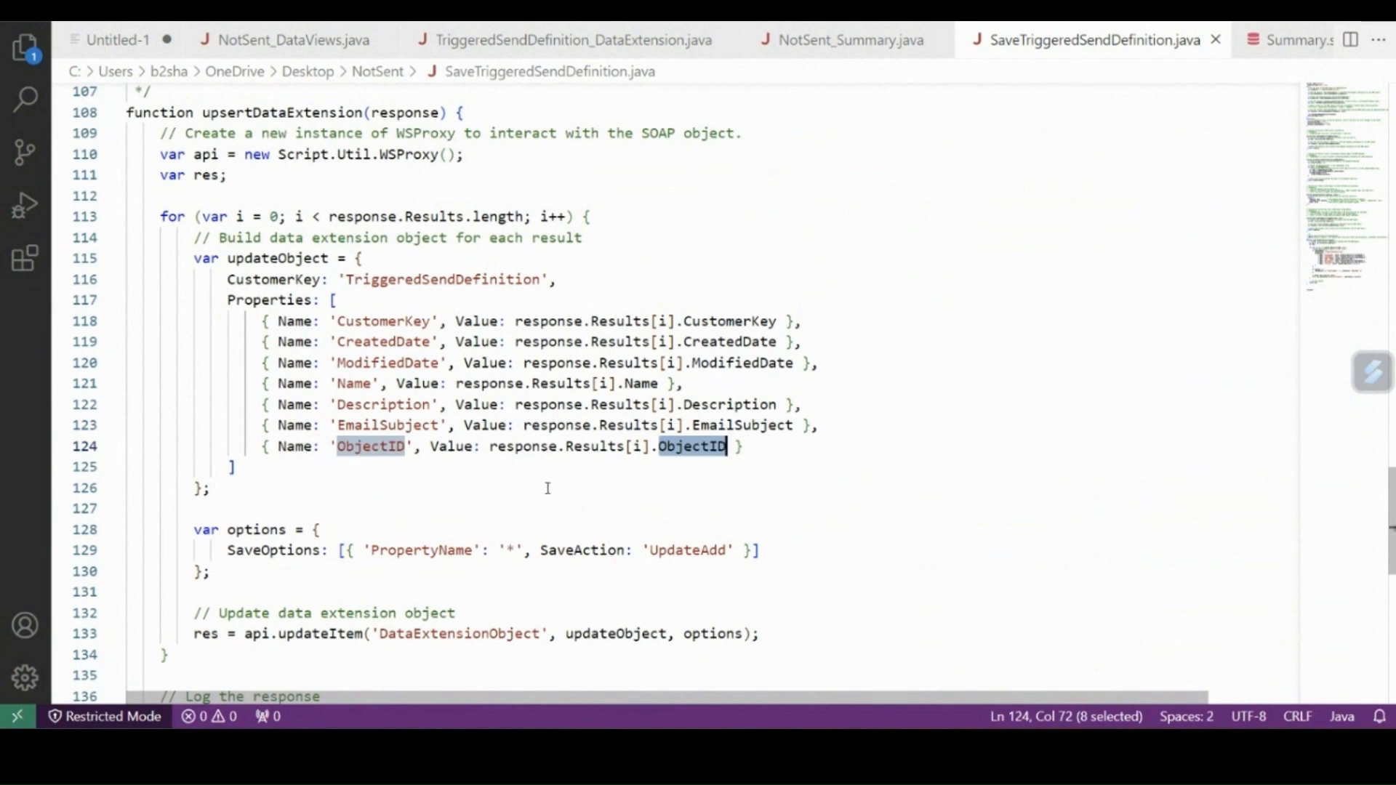
double_click(435, 280)
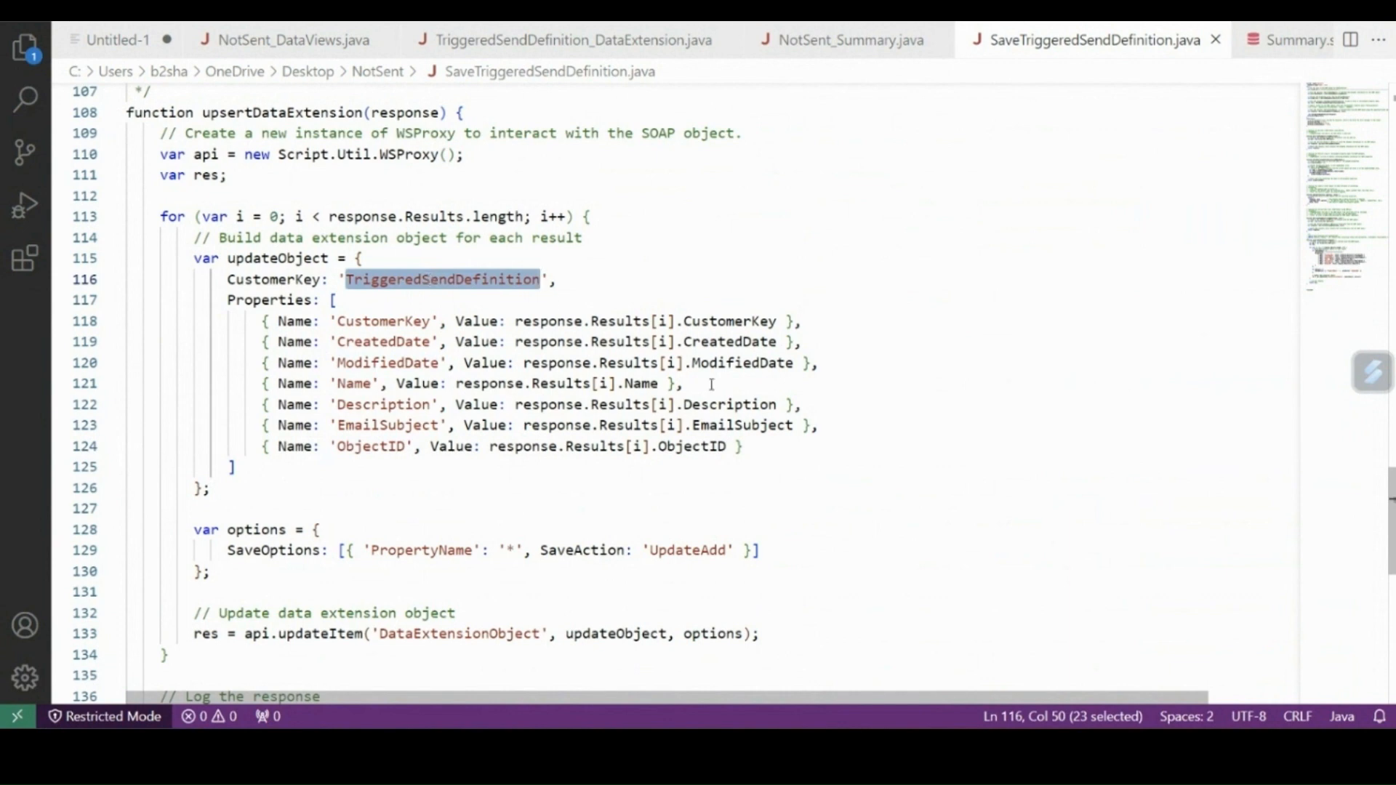
click(696, 264)
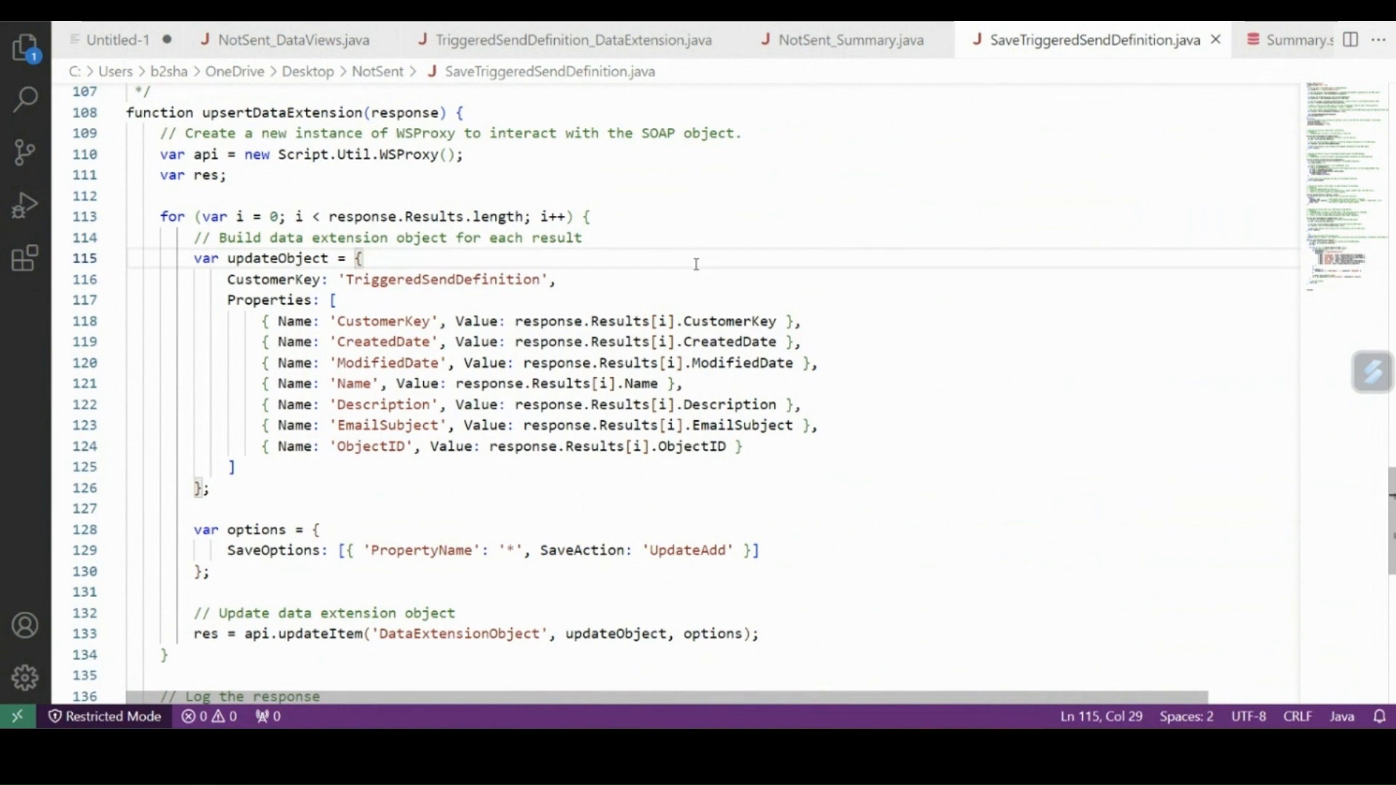
Copy the entire SaveTriggeredSendDefinition.java code into the new script activity's server-side JavaScript editor in Automation Studio.
key(ctrl+a)
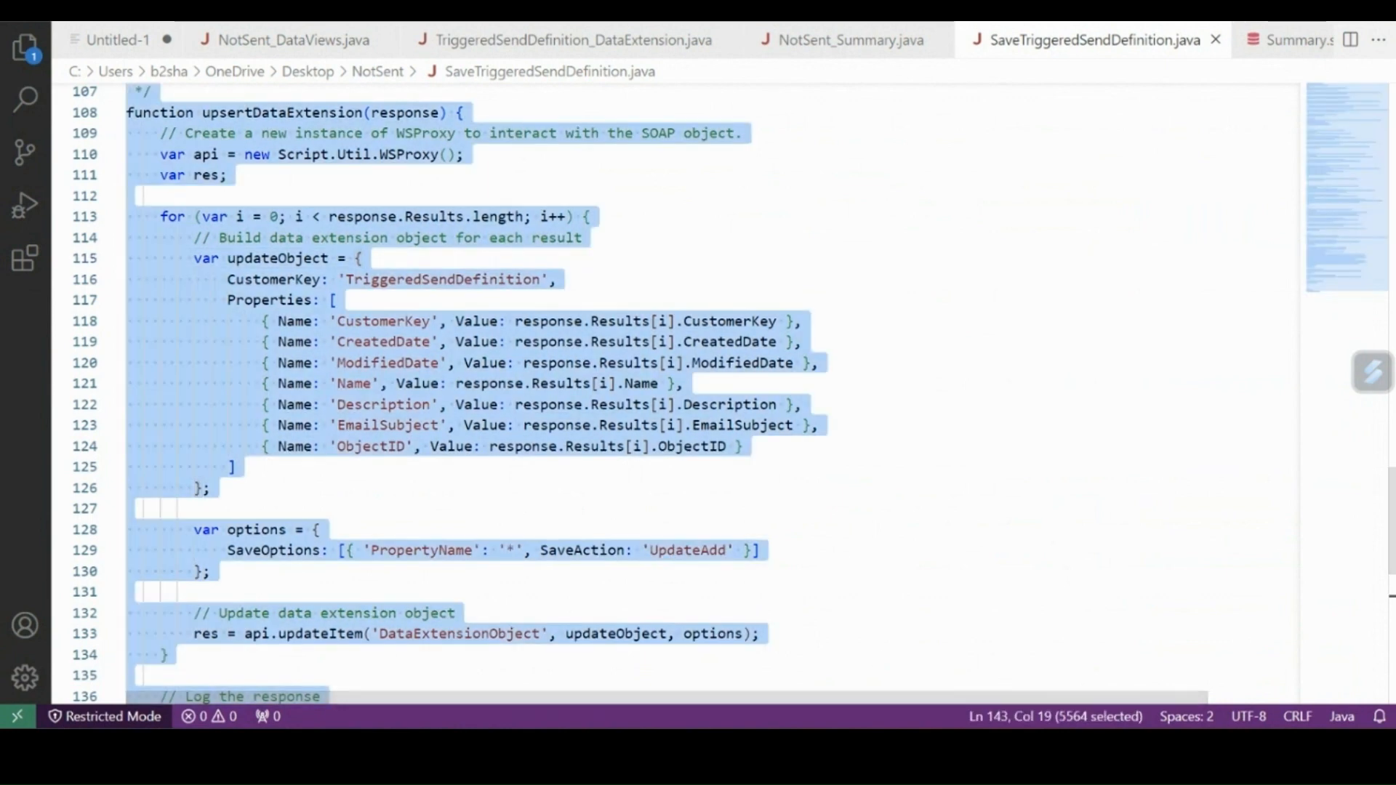
click(829, 654)
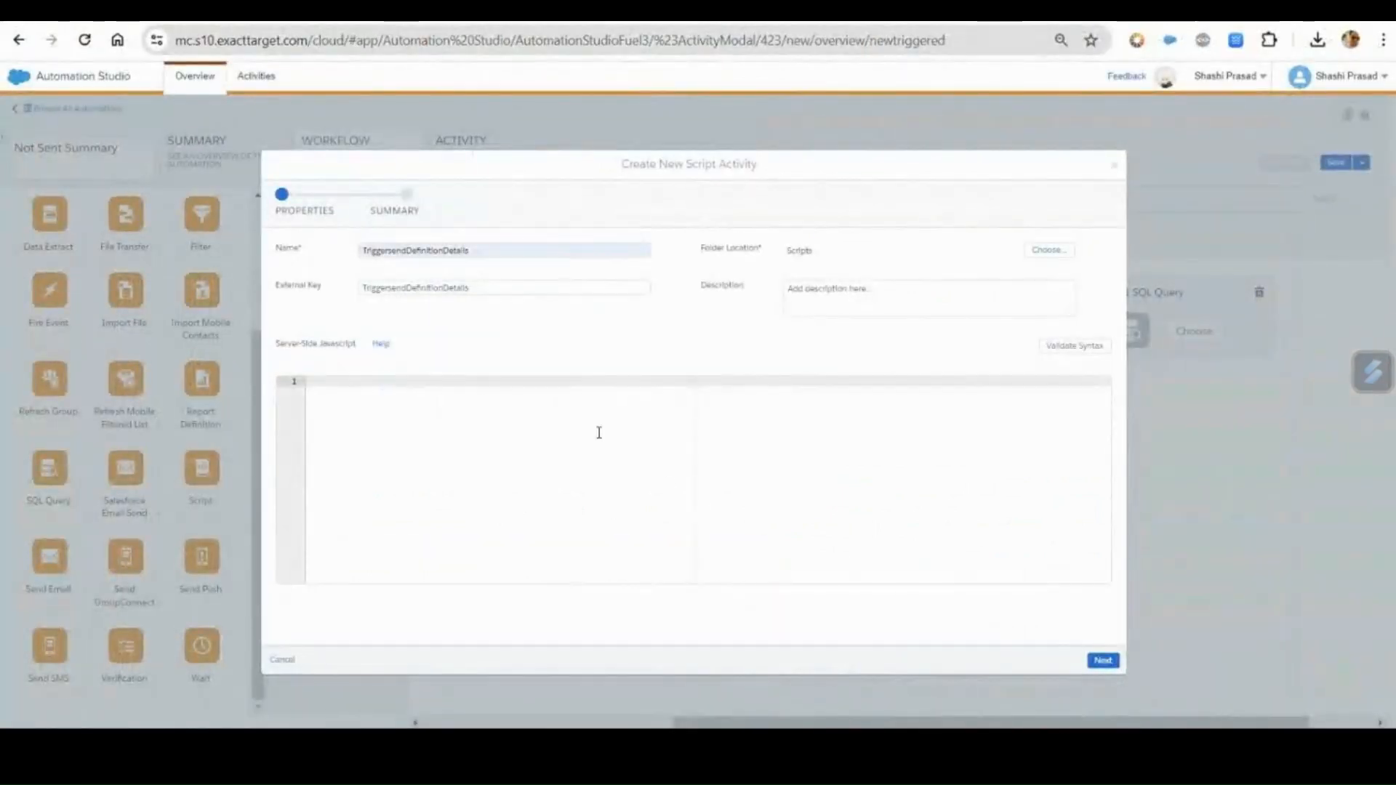
click(599, 433)
key(ctrl+v)
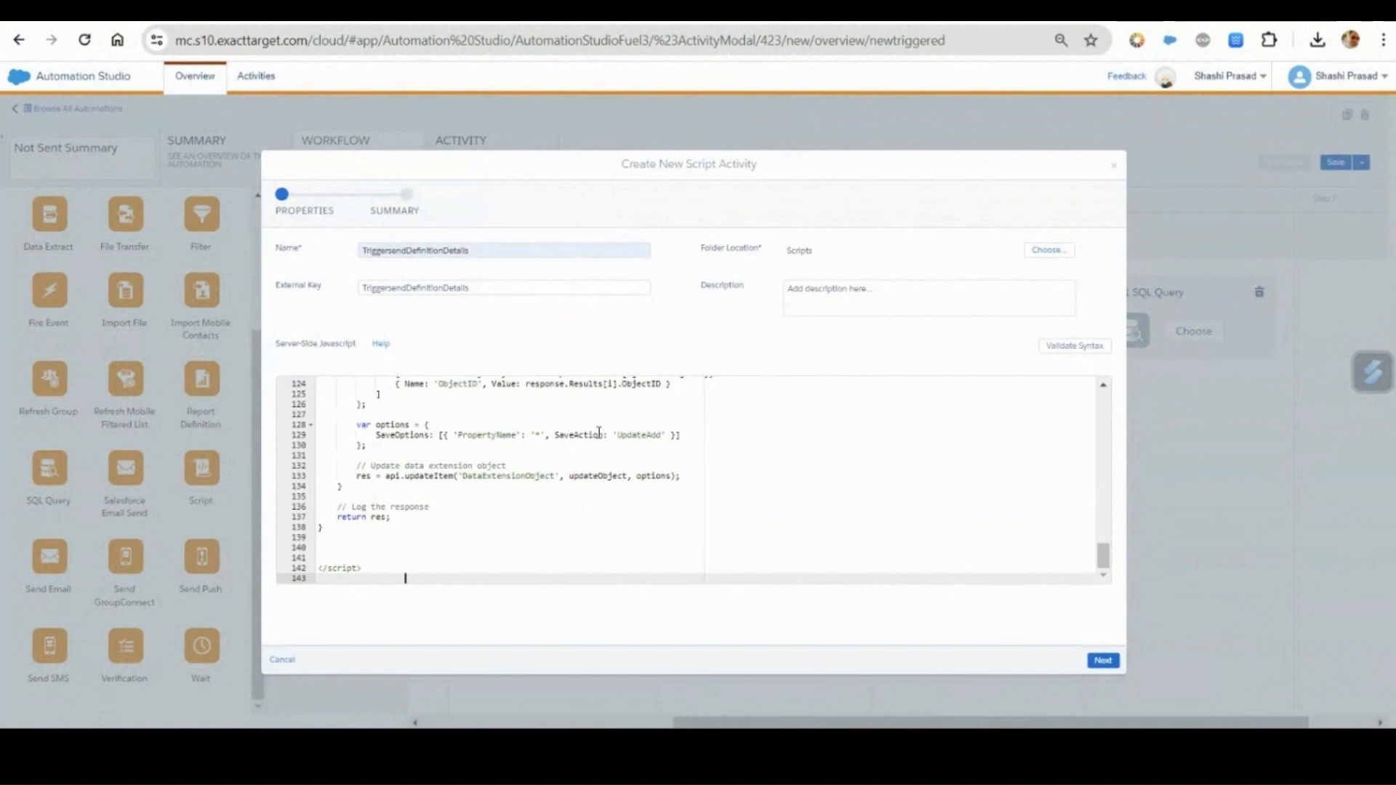
Validate the script's syntax and finish creating the TriggersendDefinitionDetails script activity.
click(1056, 347)
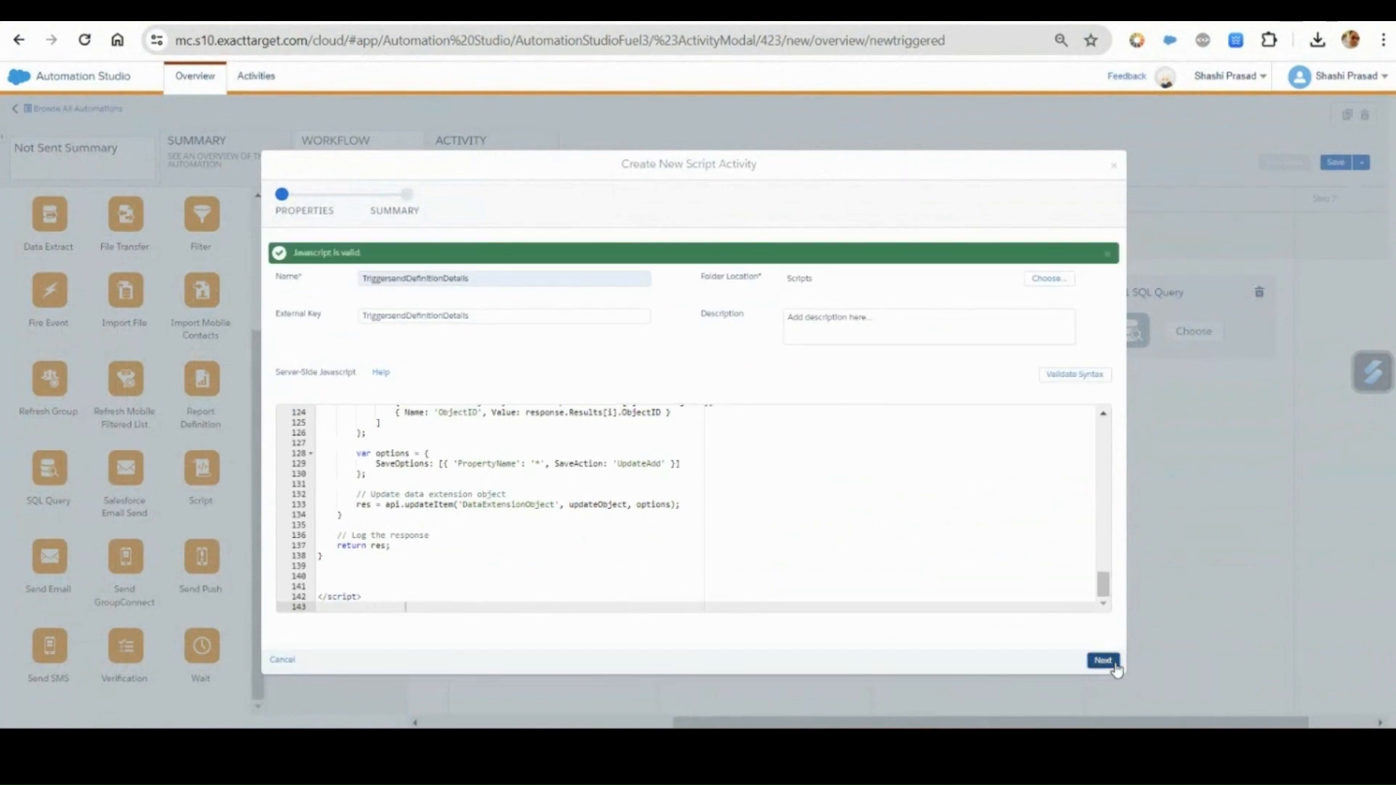
click(1104, 660)
click(1114, 663)
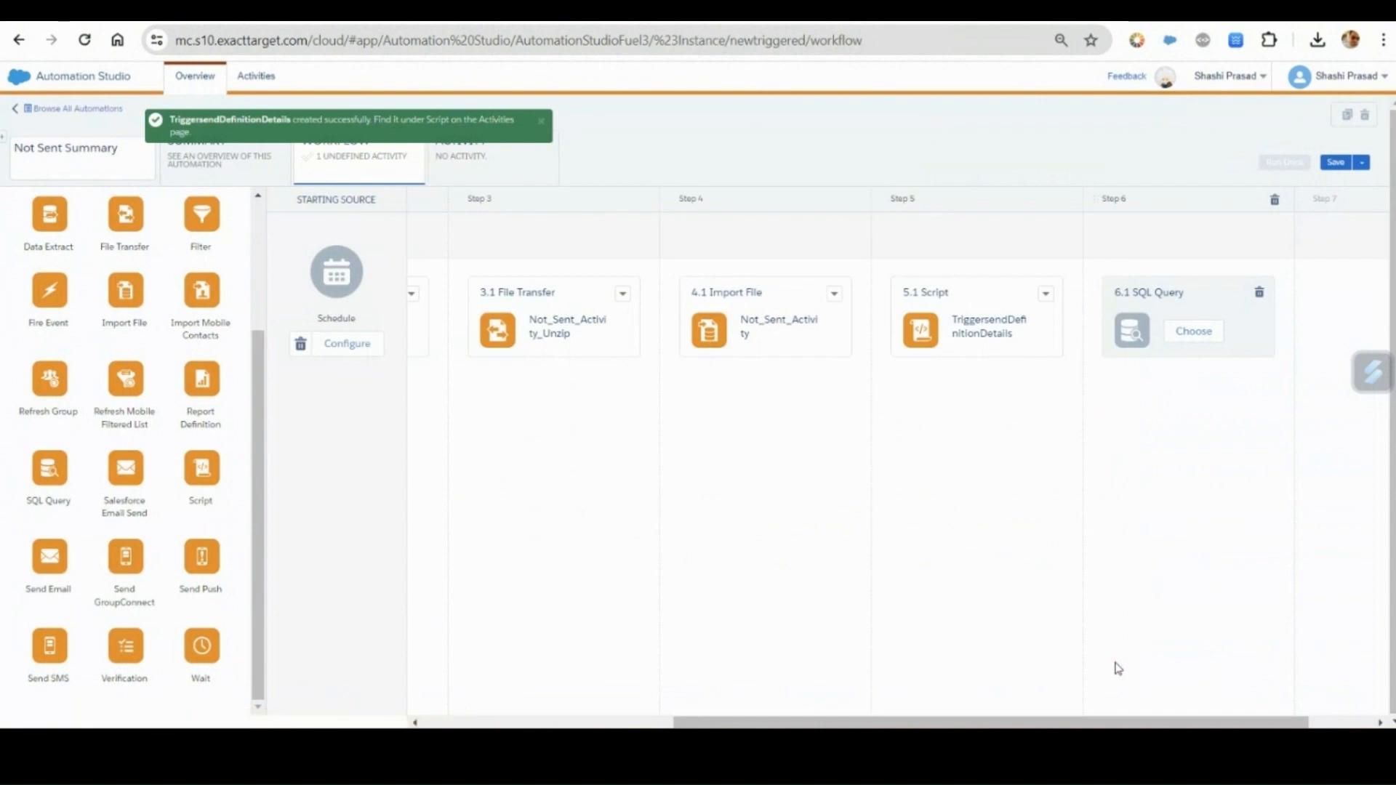
Create a new query activity for the step 6 SQL Query, with NotSentSummary as both its name and external key.
click(1188, 335)
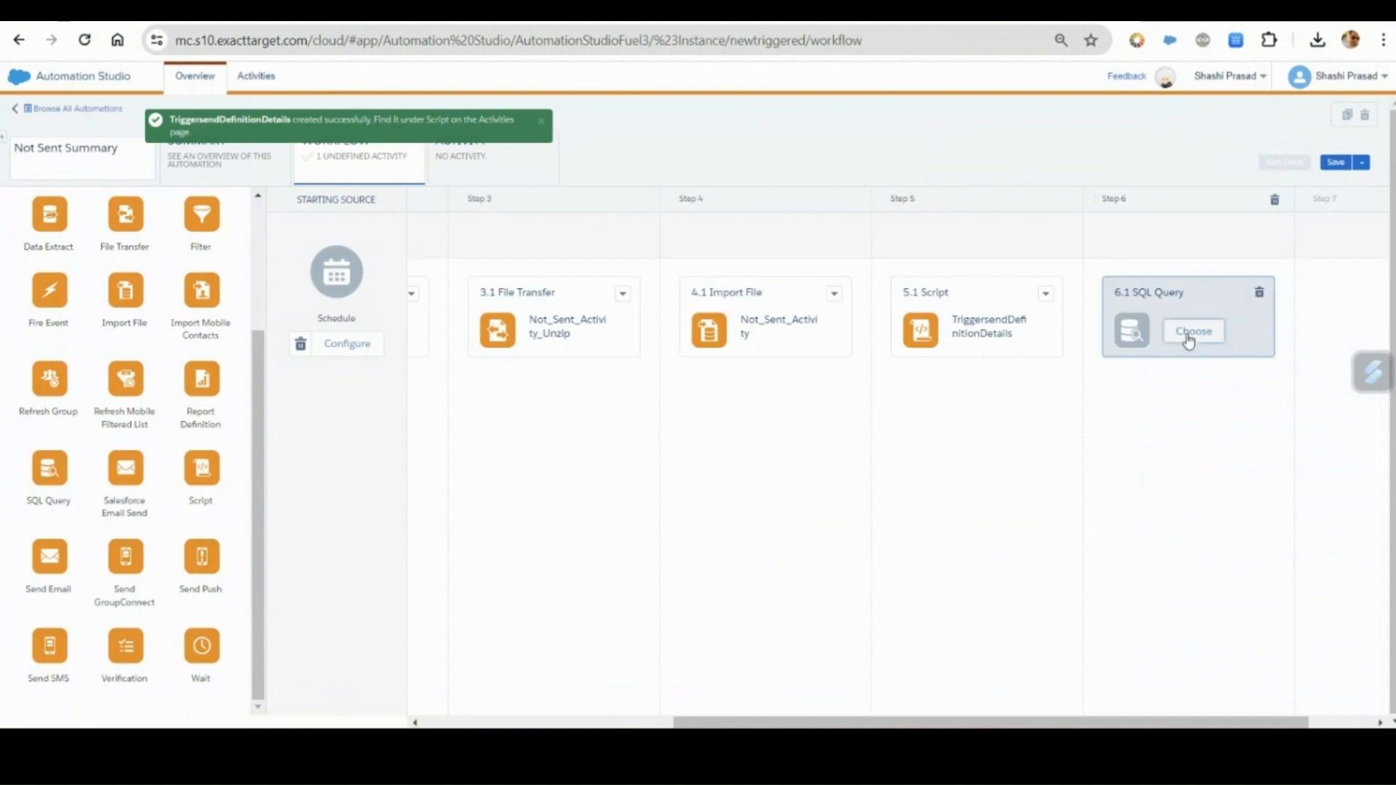
click(1016, 167)
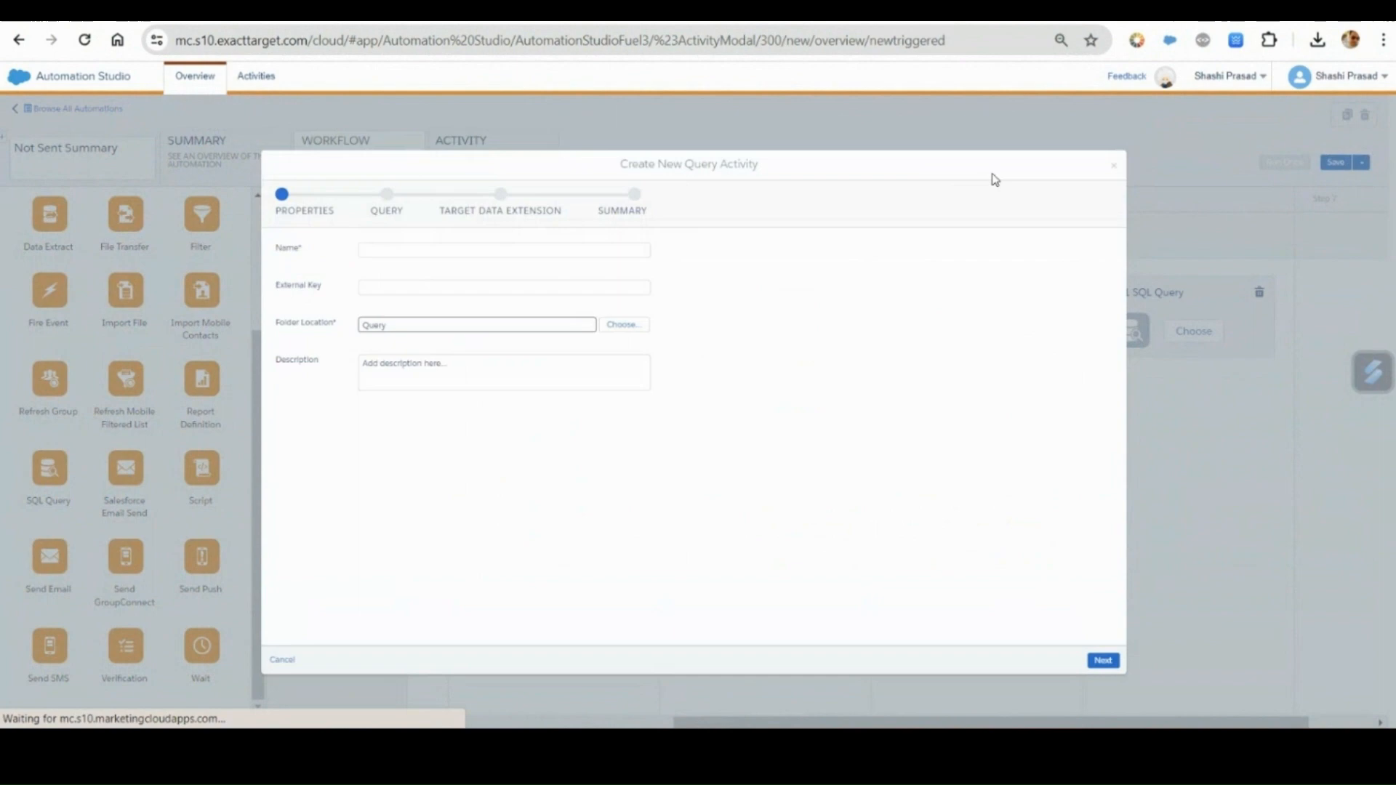
click(551, 244)
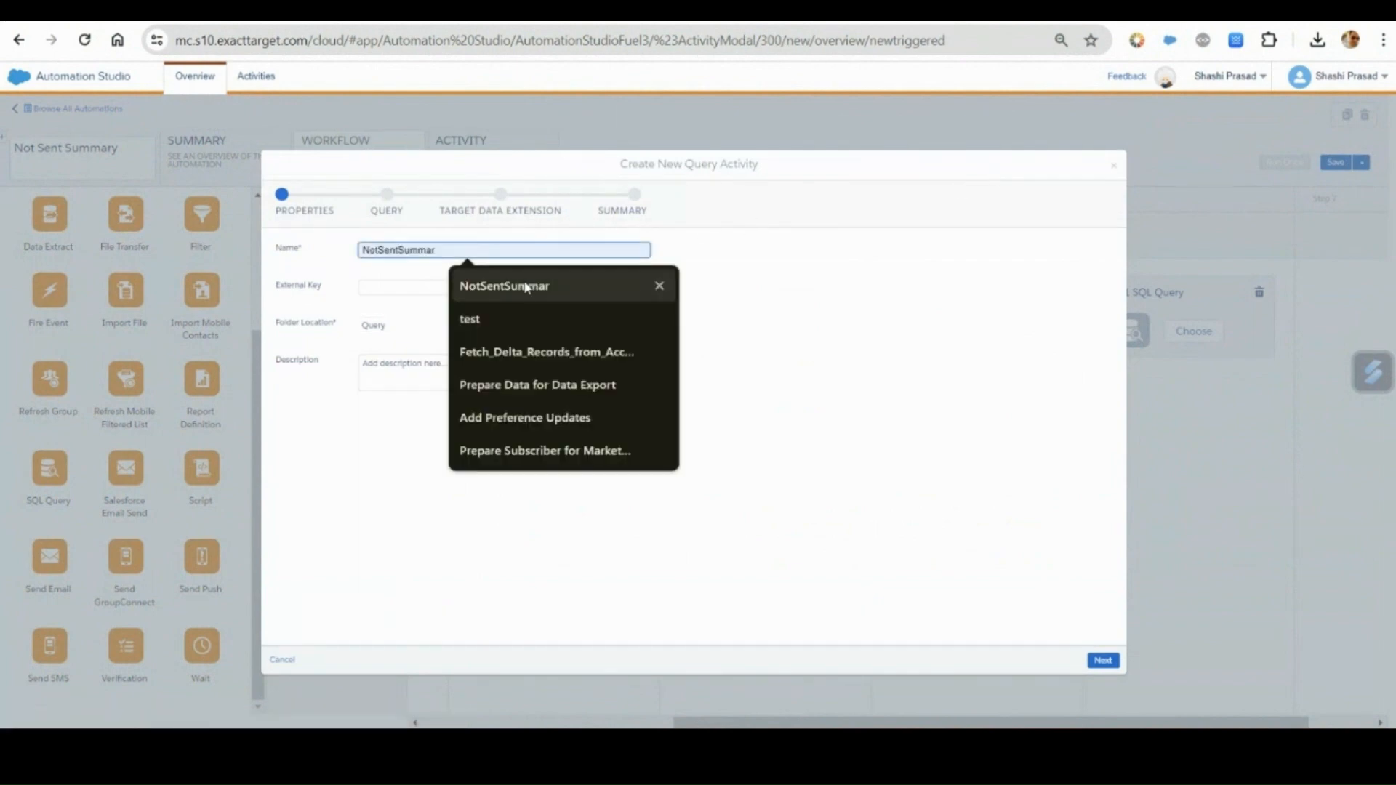
click(480, 286)
text(y)
drag(456, 252, 328, 252)
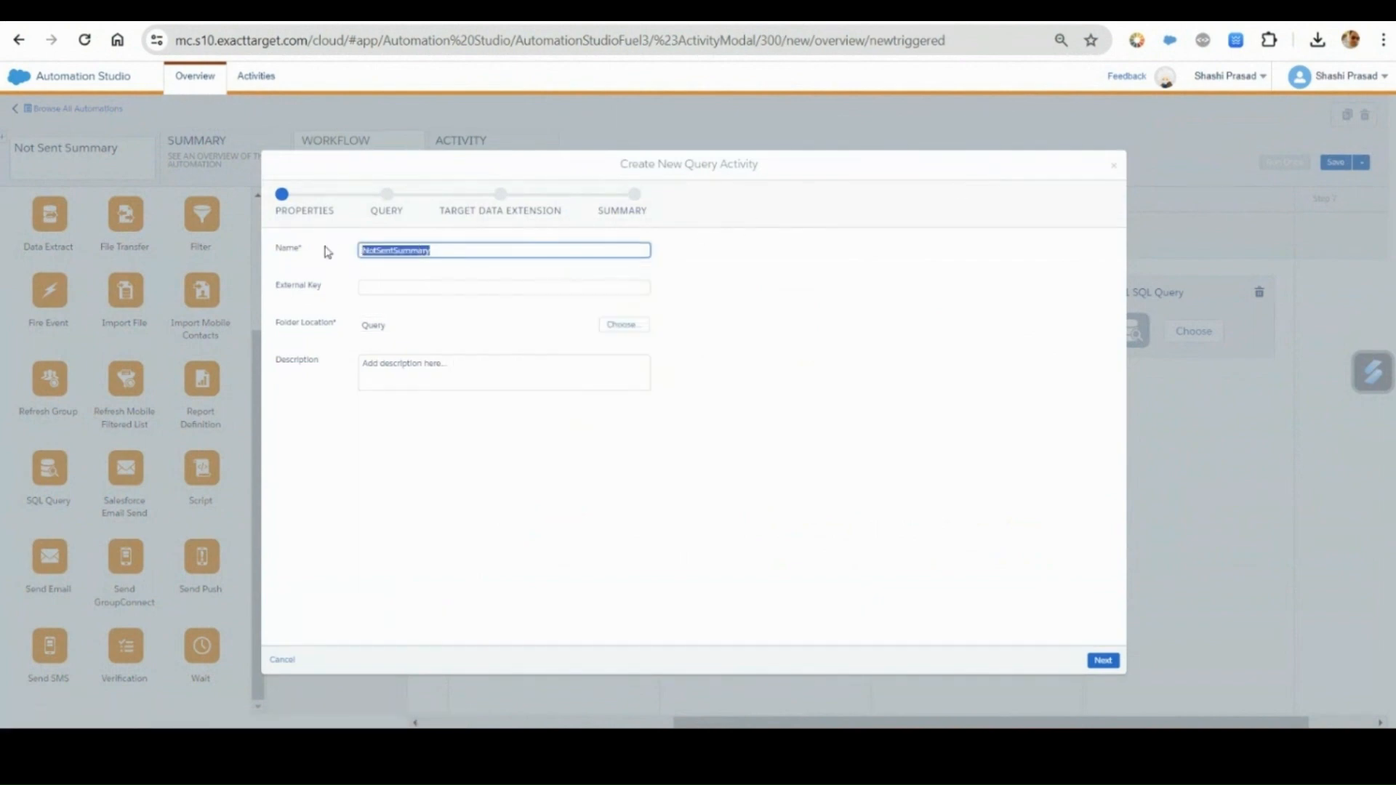
click(373, 293)
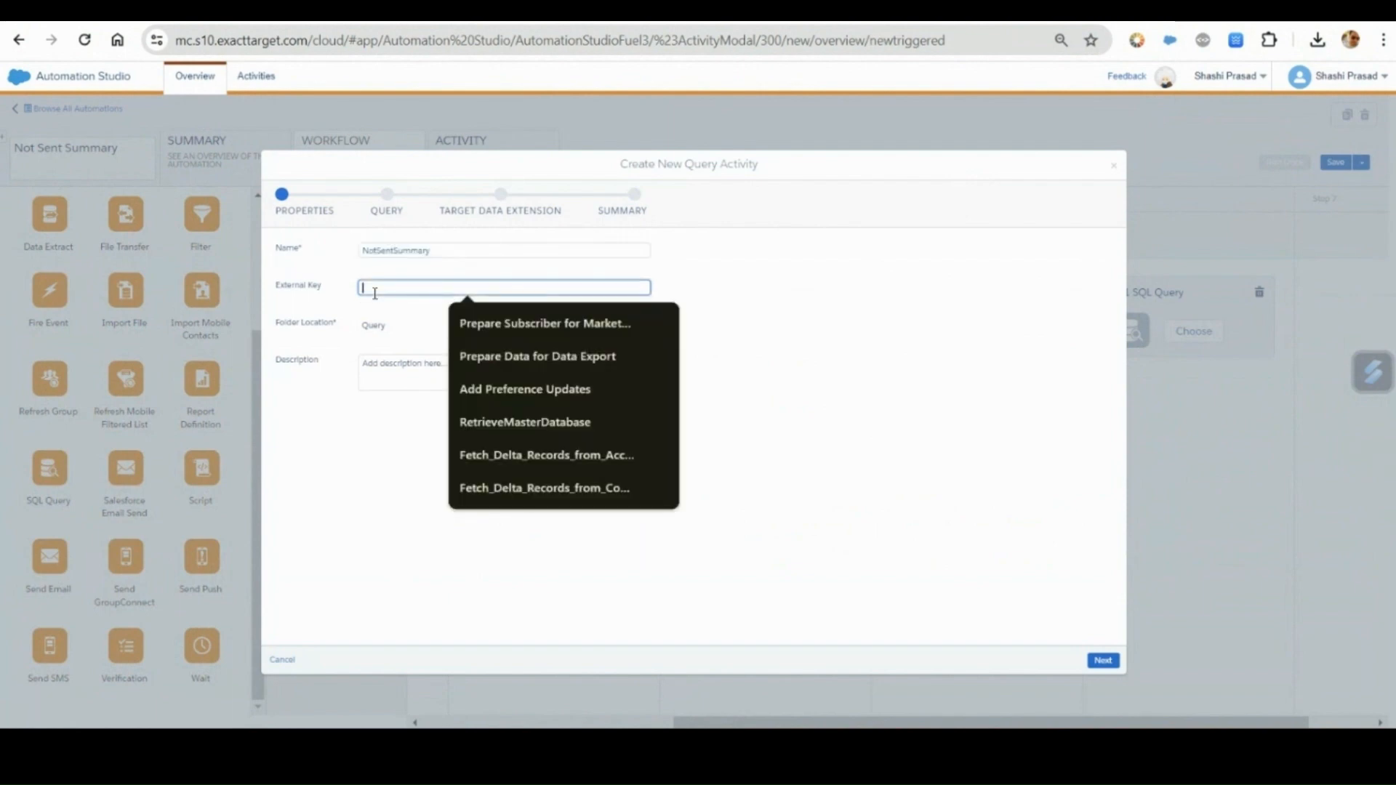
key(ctrl+v)
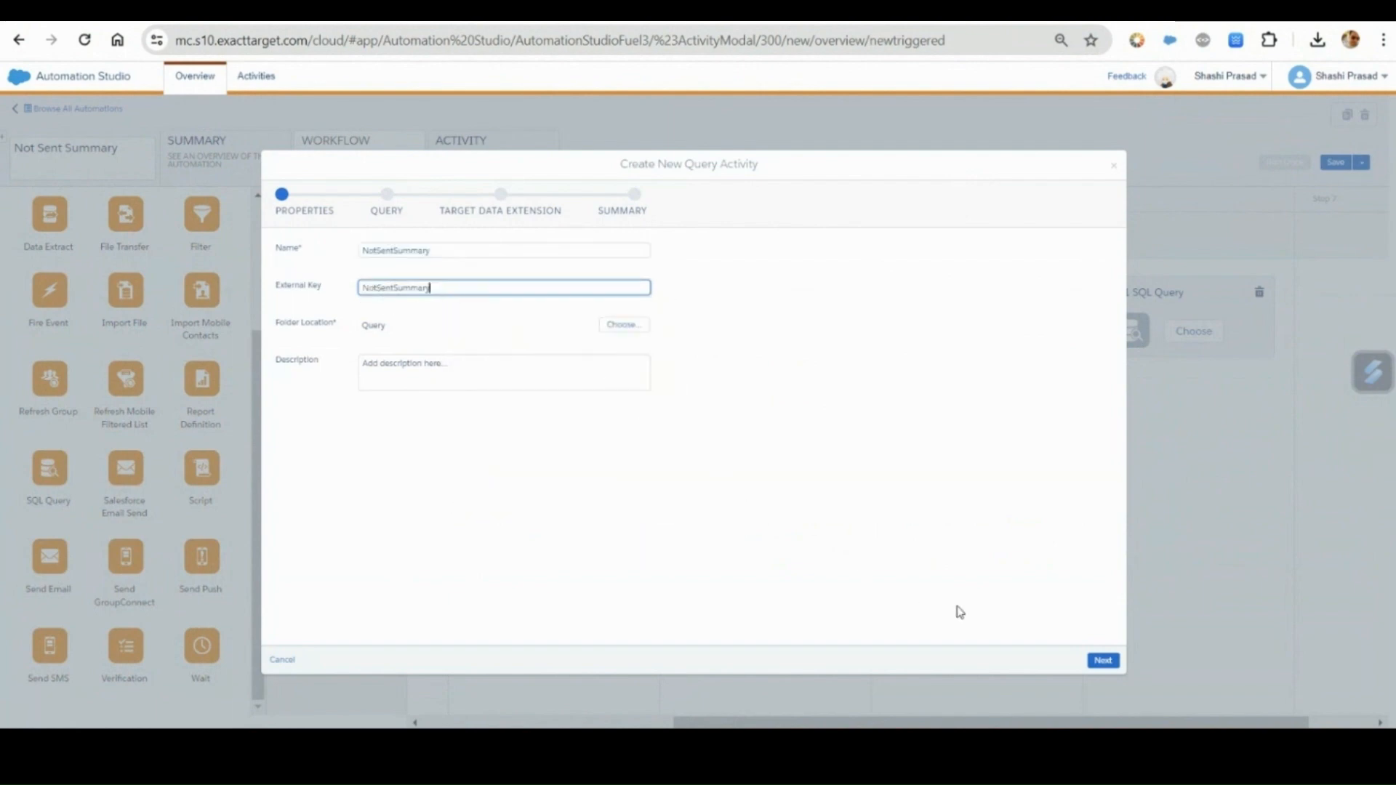
click(1103, 660)
Copy the entire Summary.sql query from Visual Studio Code into the query activity's SQL editor.
click(843, 749)
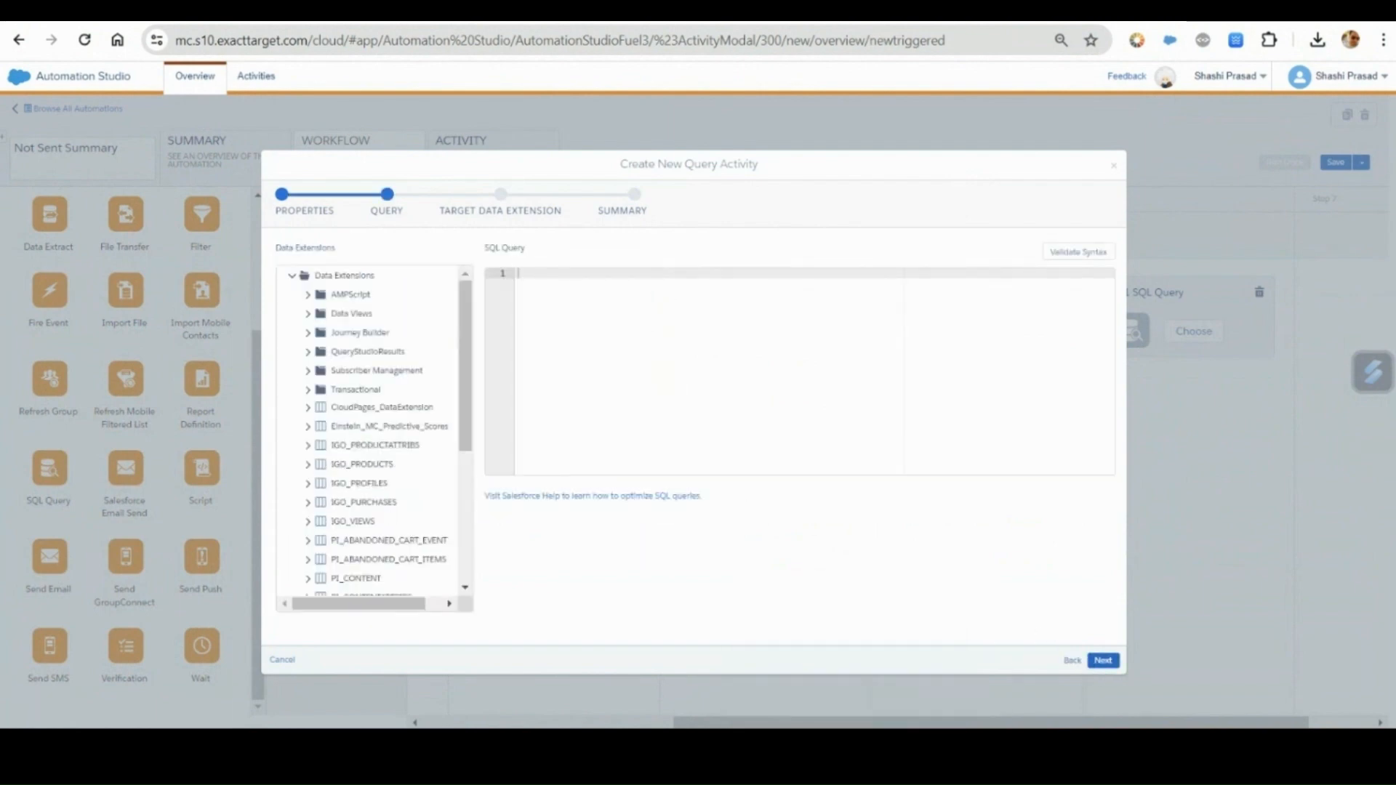
click(1298, 41)
click(696, 282)
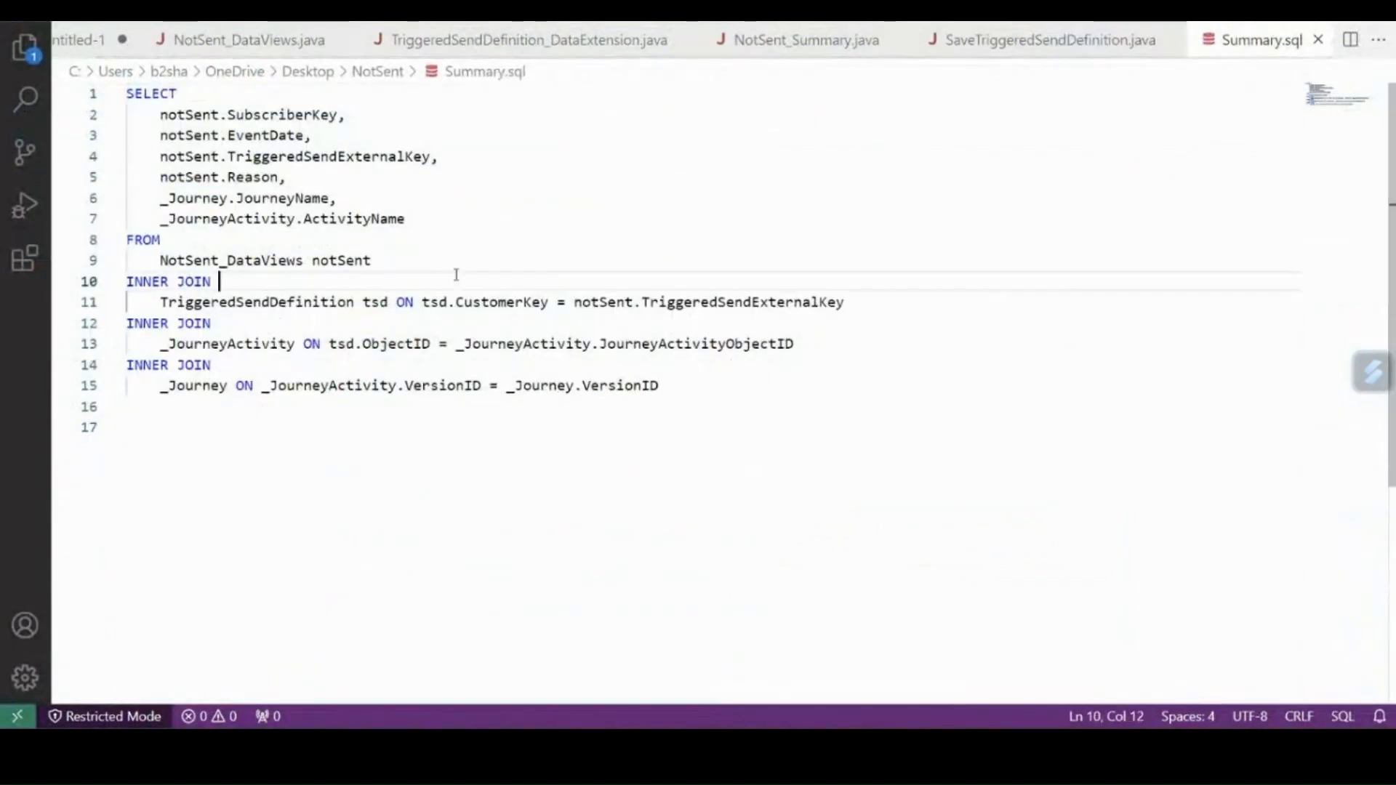
key(ctrl+a)
key(ctrl+c)
key(alt+Tab)
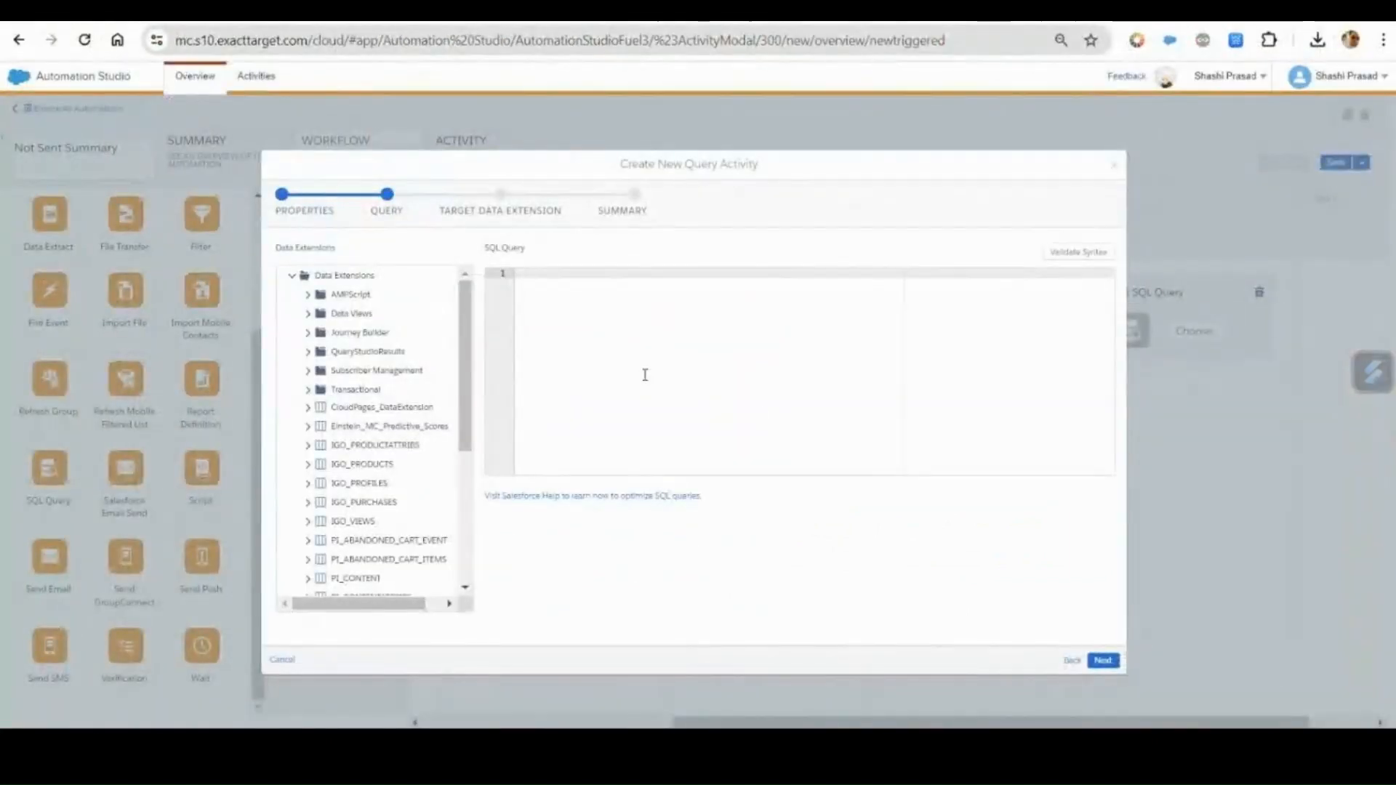
key(ctrl+v)
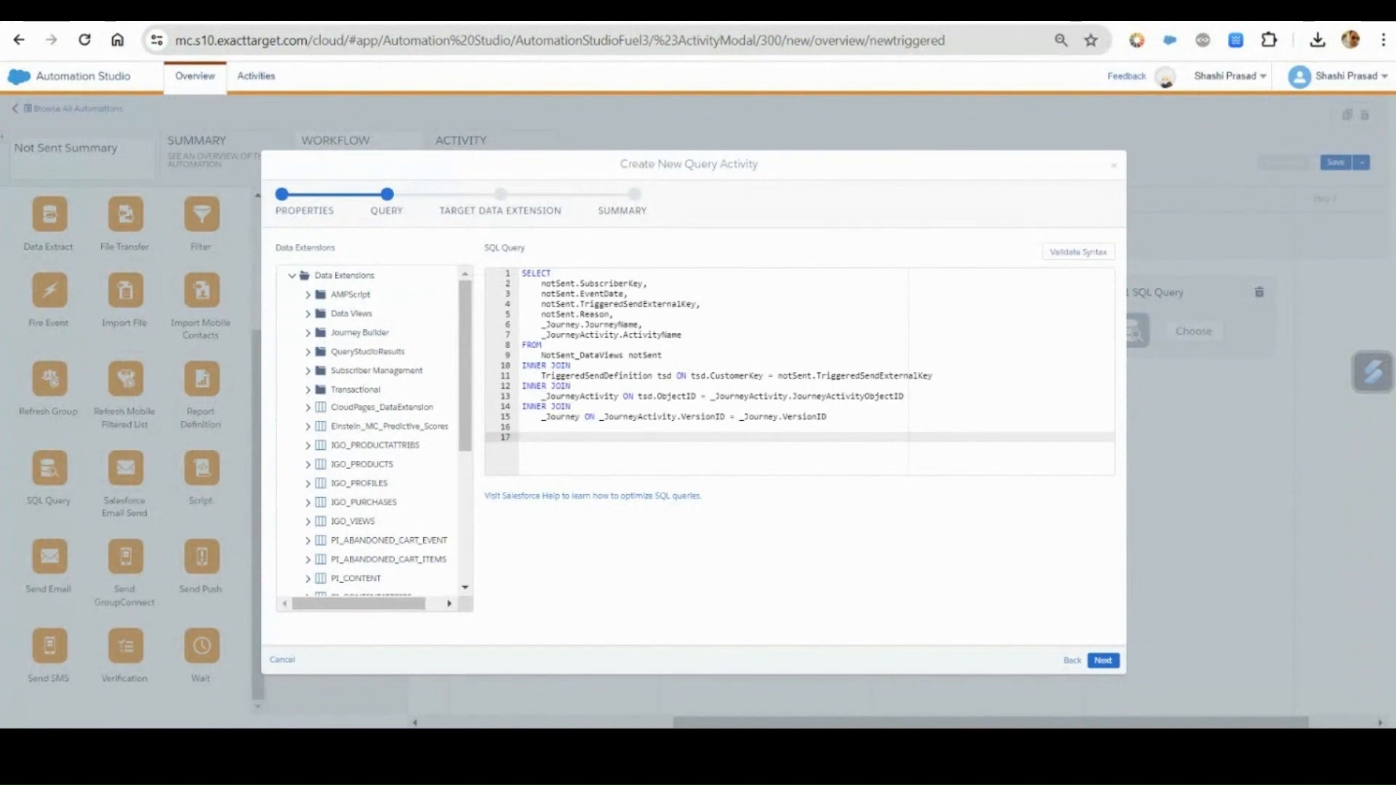
Switch to Visual Studio Code and pick out the EmailAddress field name in NotSent_DataViews.java's data extension field definitions.
click(844, 749)
click(608, 512)
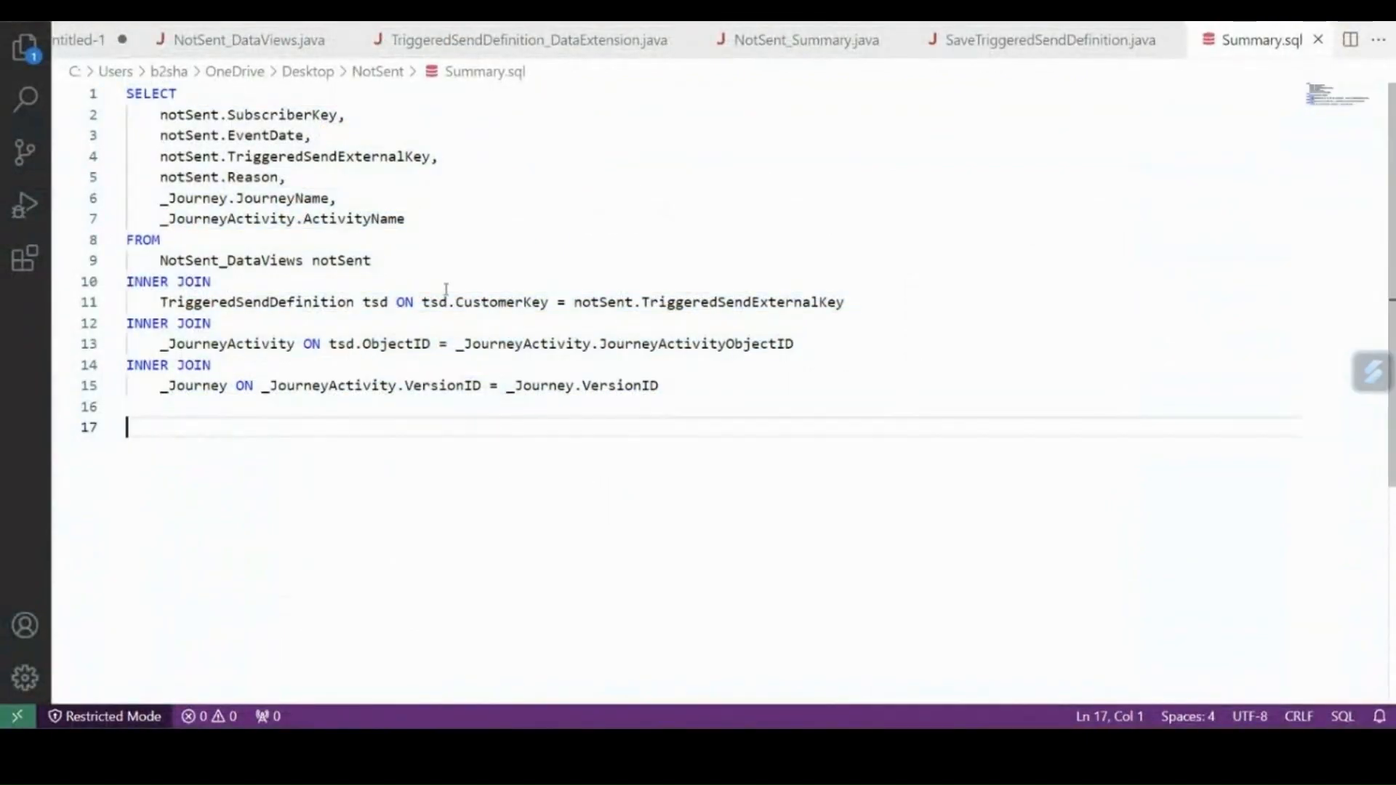
click(210, 43)
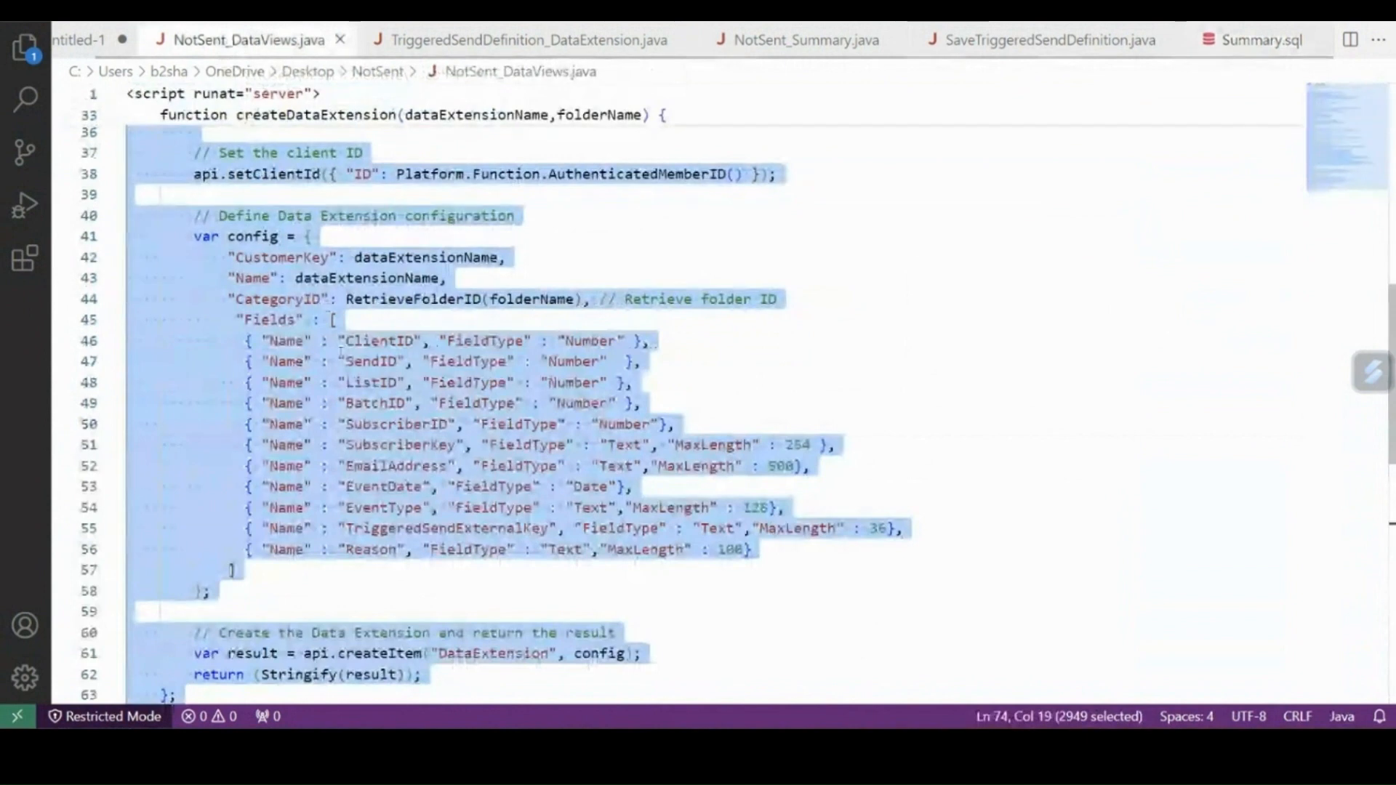
double_click(394, 466)
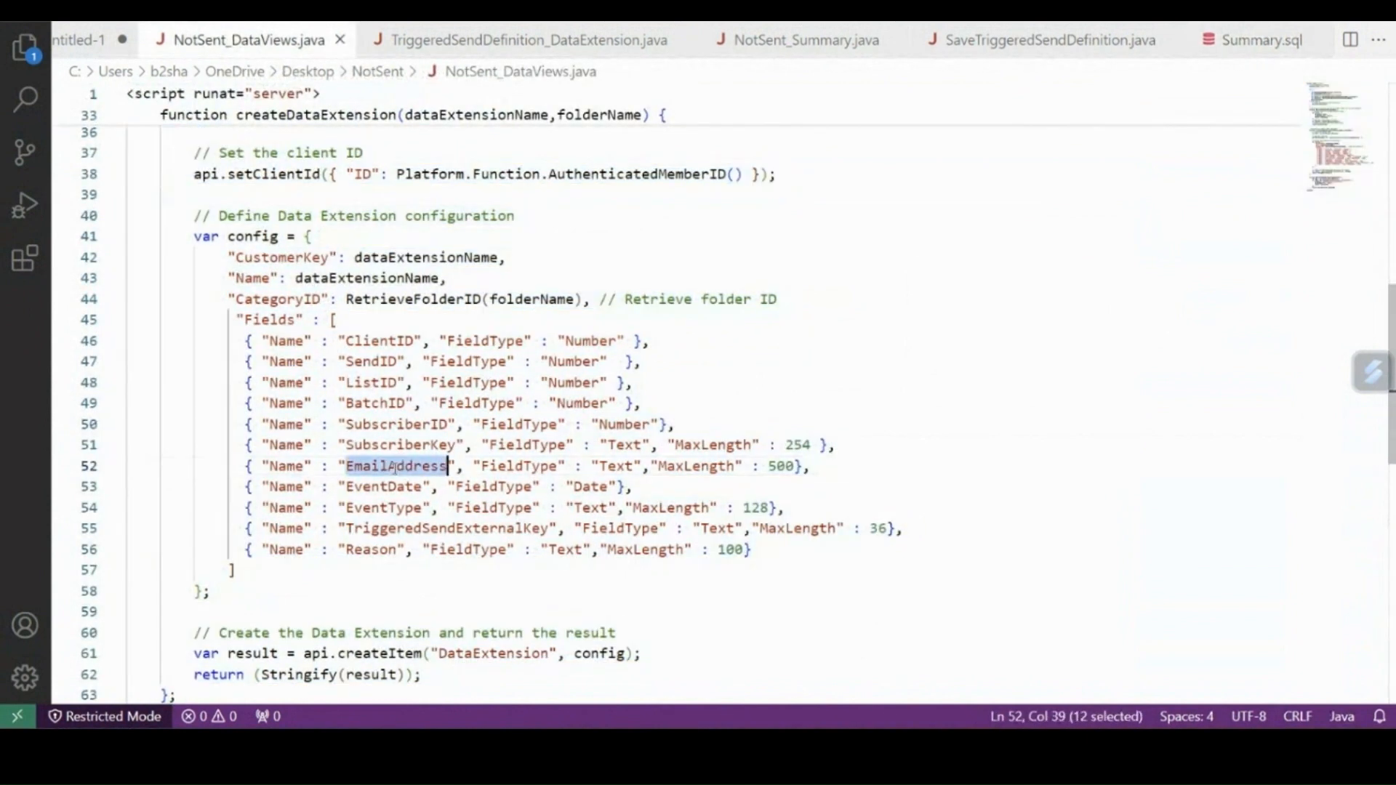
Add notSent.EmailAddress on its own line after notSent.SubscriberKey in the SELECT list of Summary.sql.
click(1196, 51)
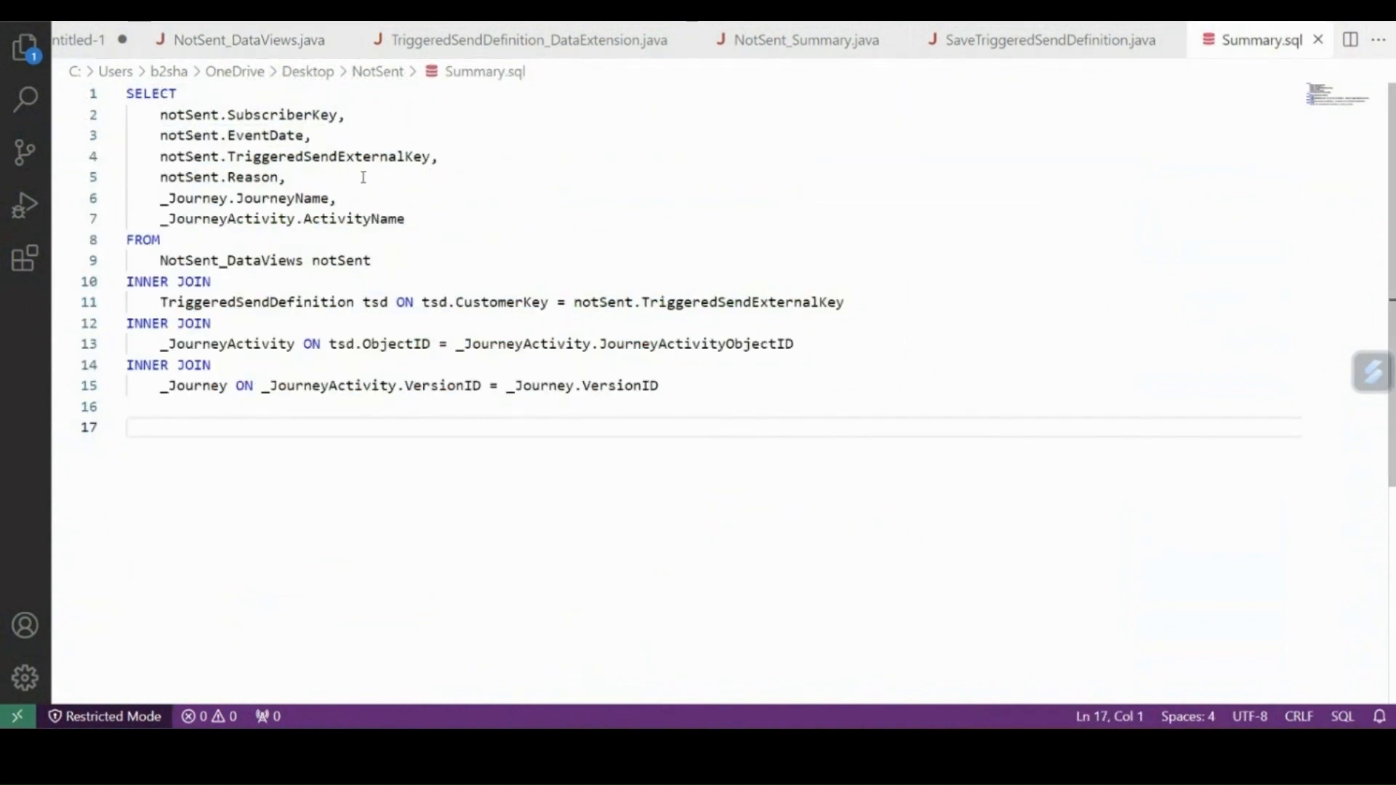
click(320, 177)
click(358, 114)
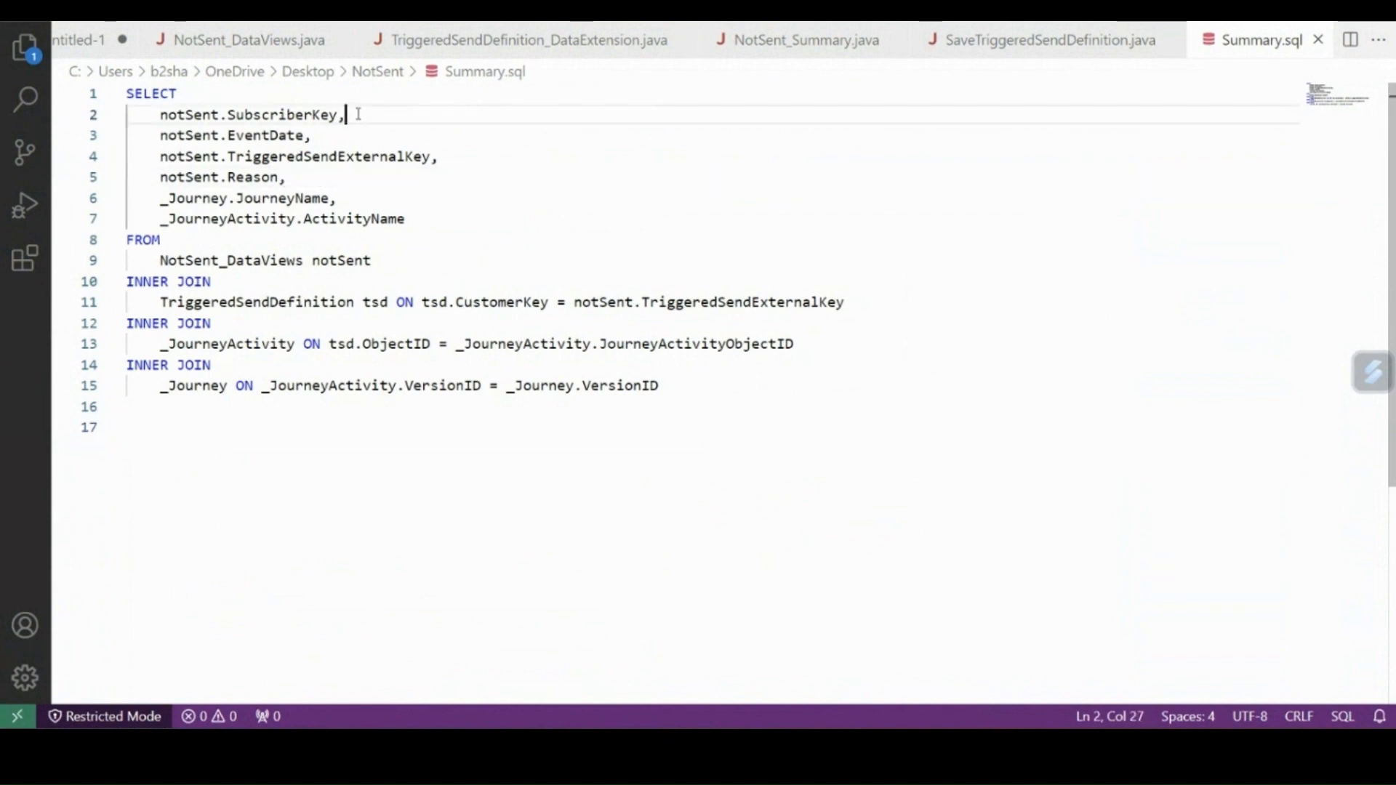
key(Return)
text(notSent)
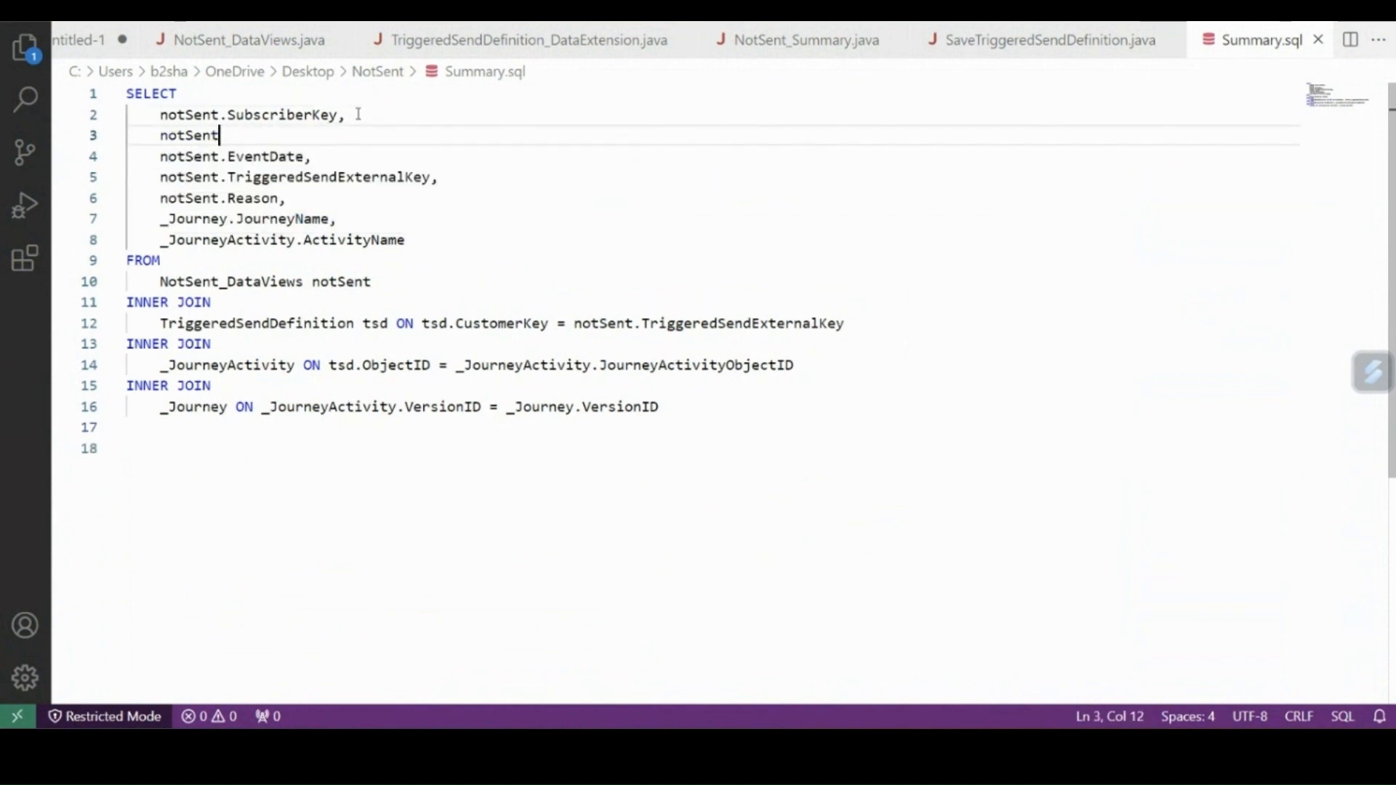
text(.EmailAddress,)
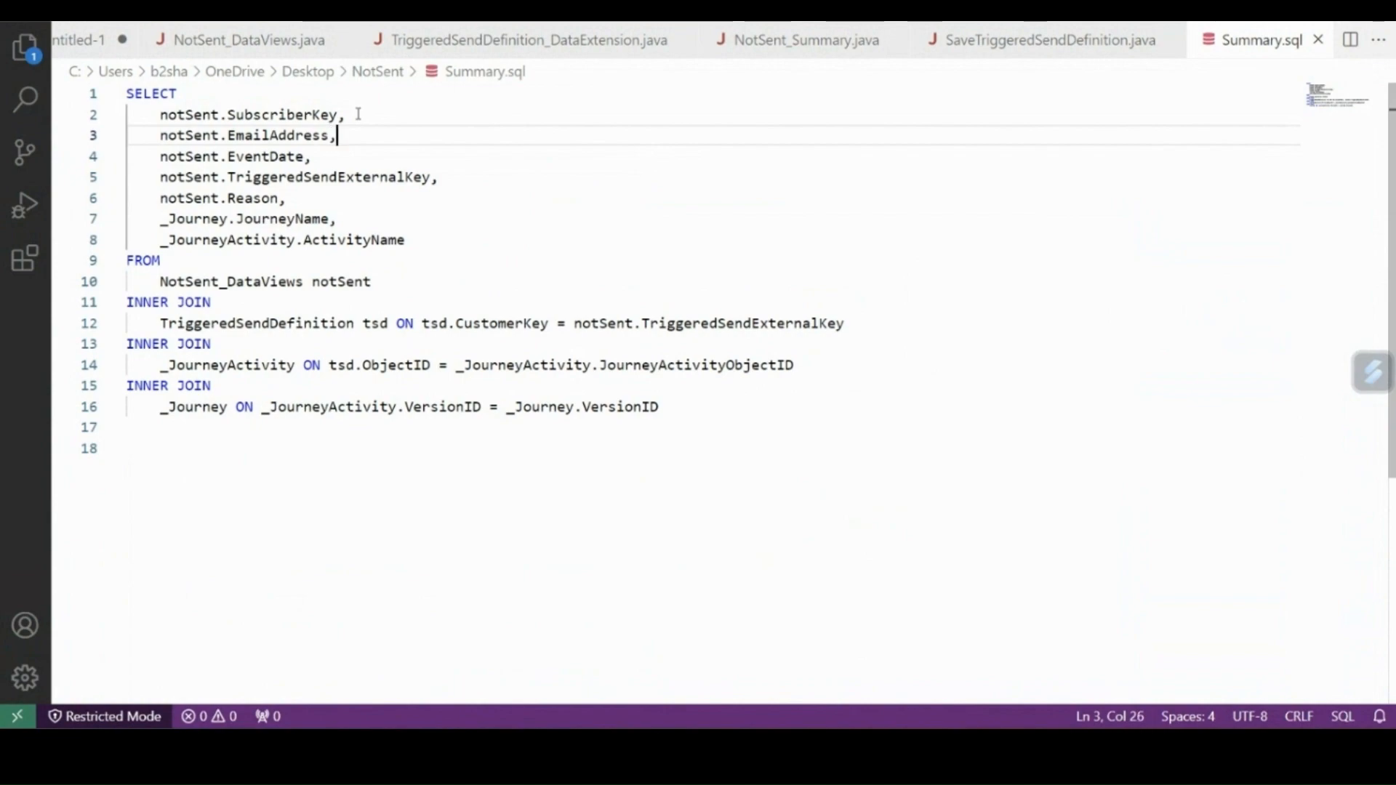
Replace the query activity's SQL in Automation Studio with the edited Summary.sql query, validate its syntax and continue to the target data extension.
key(ctrl+a)
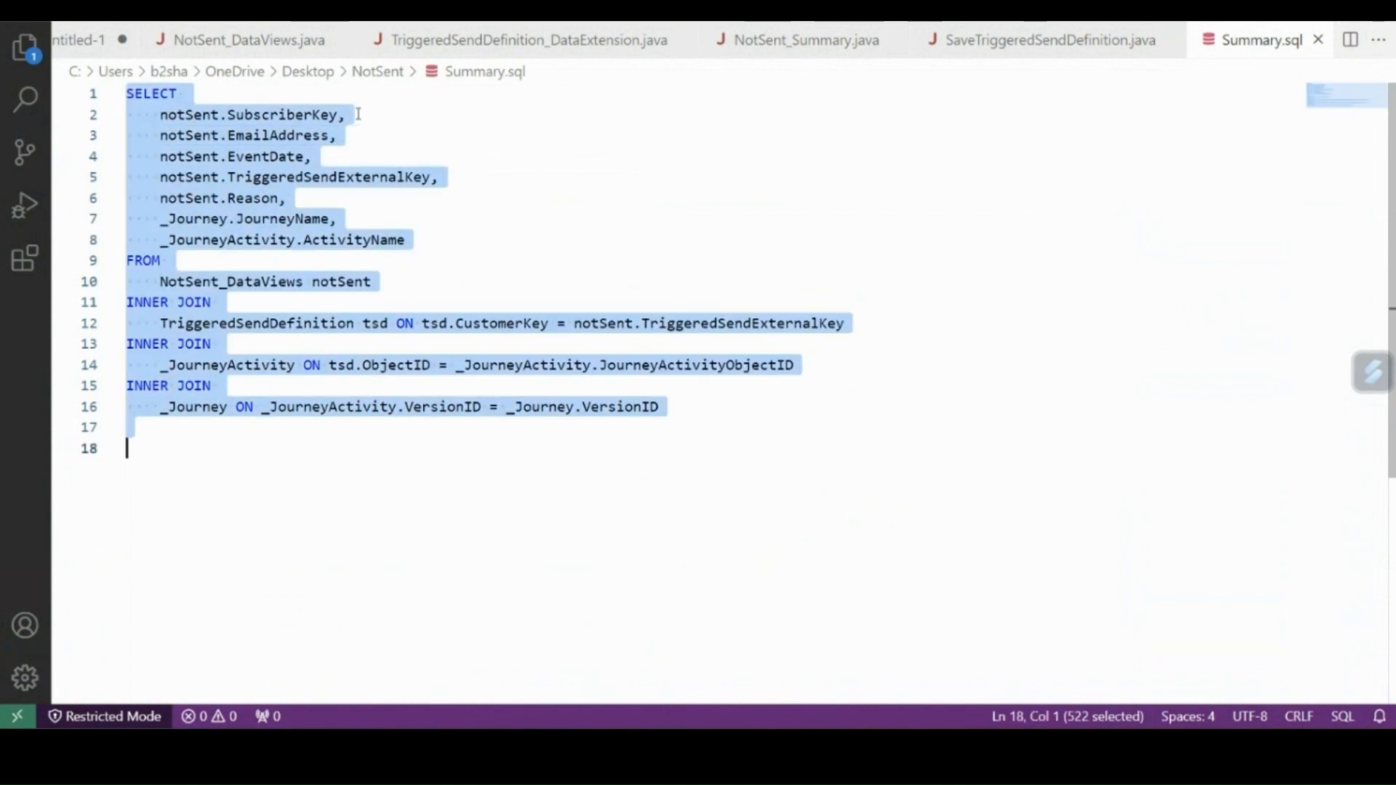
key(alt+Tab)
click(716, 348)
key(ctrl+a)
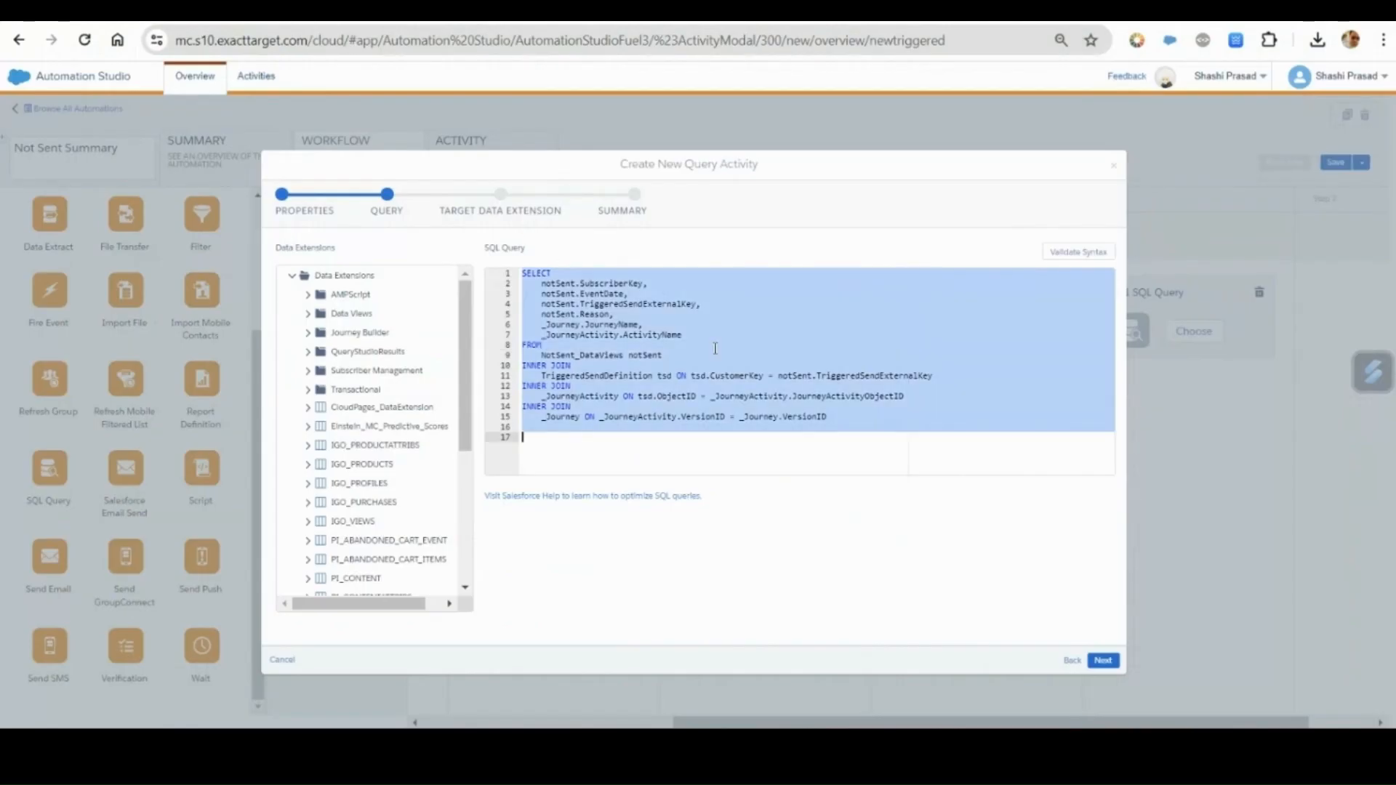
key(ctrl+v)
click(1063, 254)
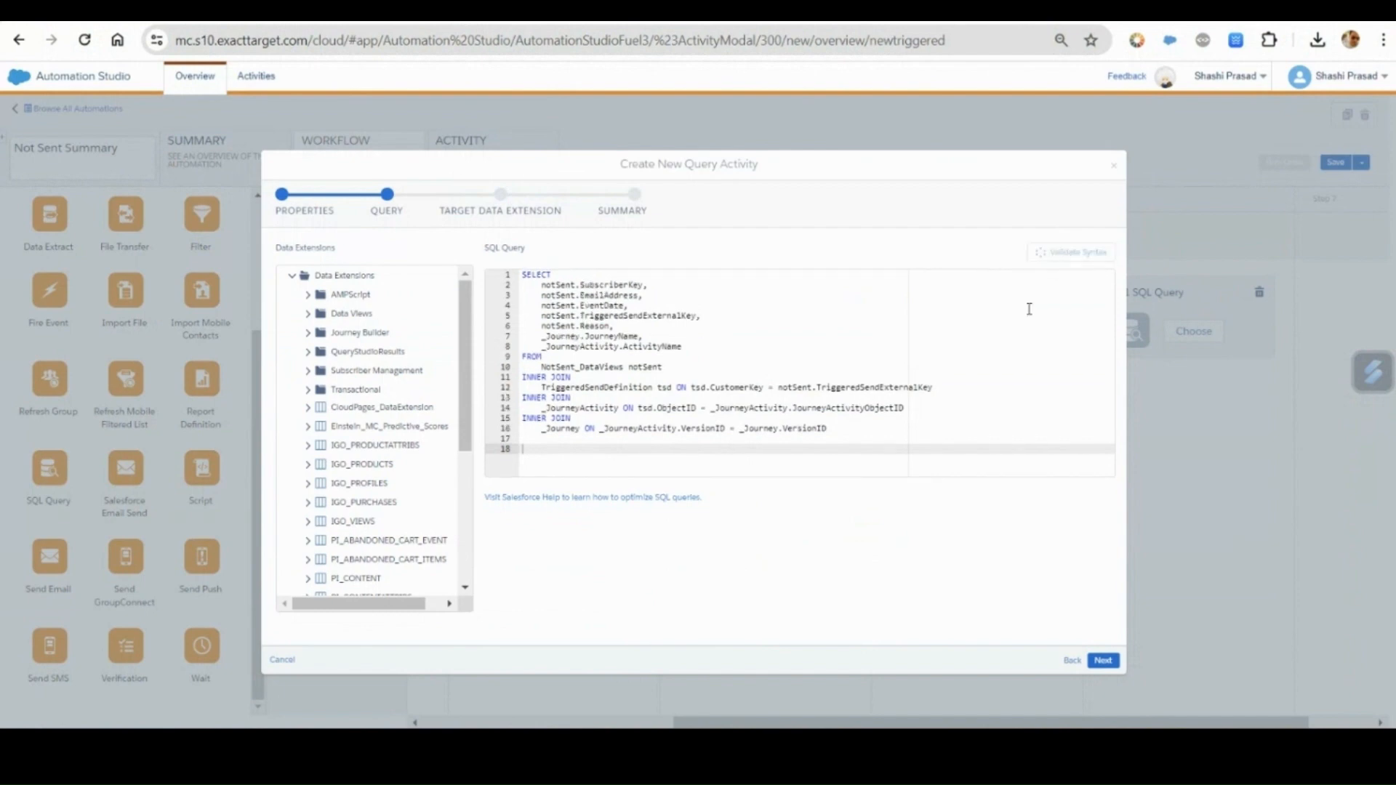
scroll(1033, 611, down, 1)
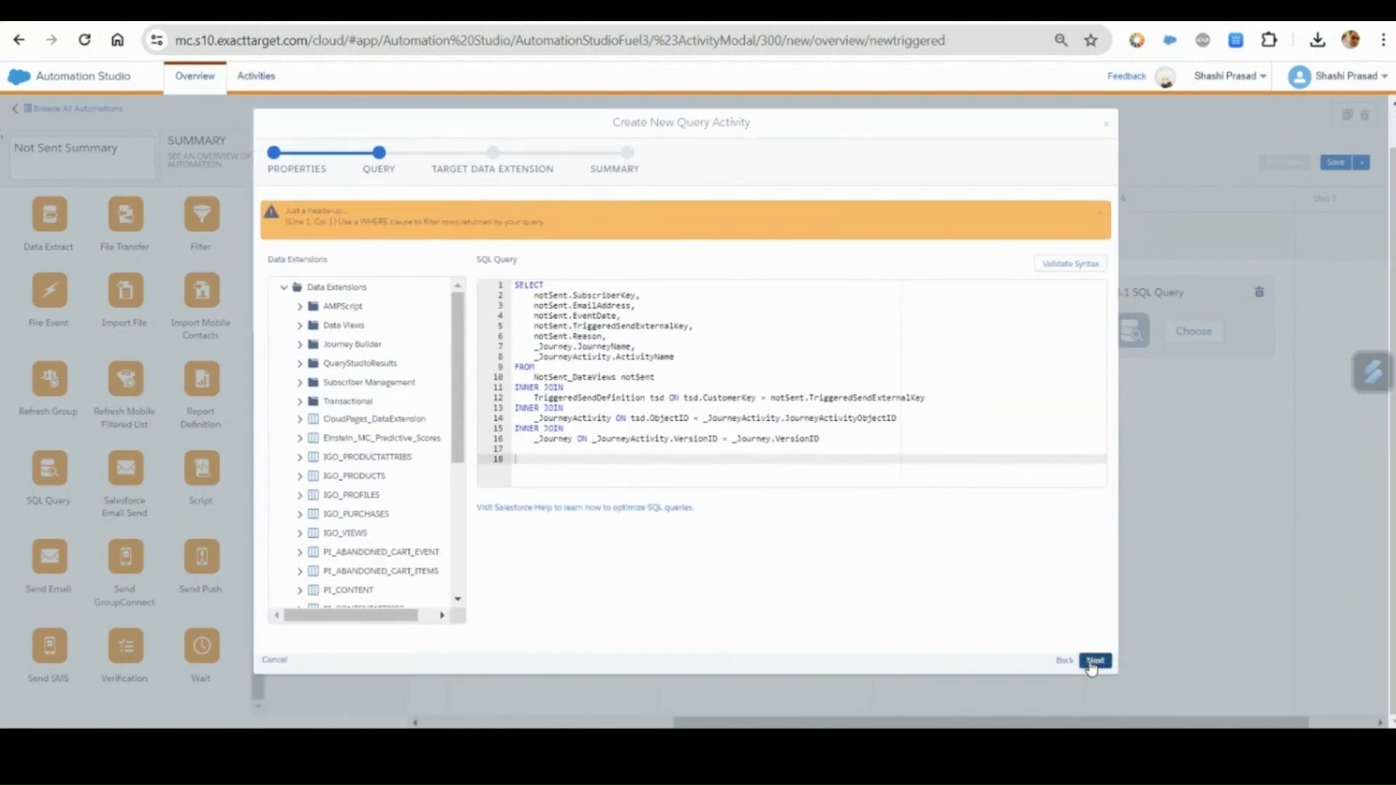
click(1094, 660)
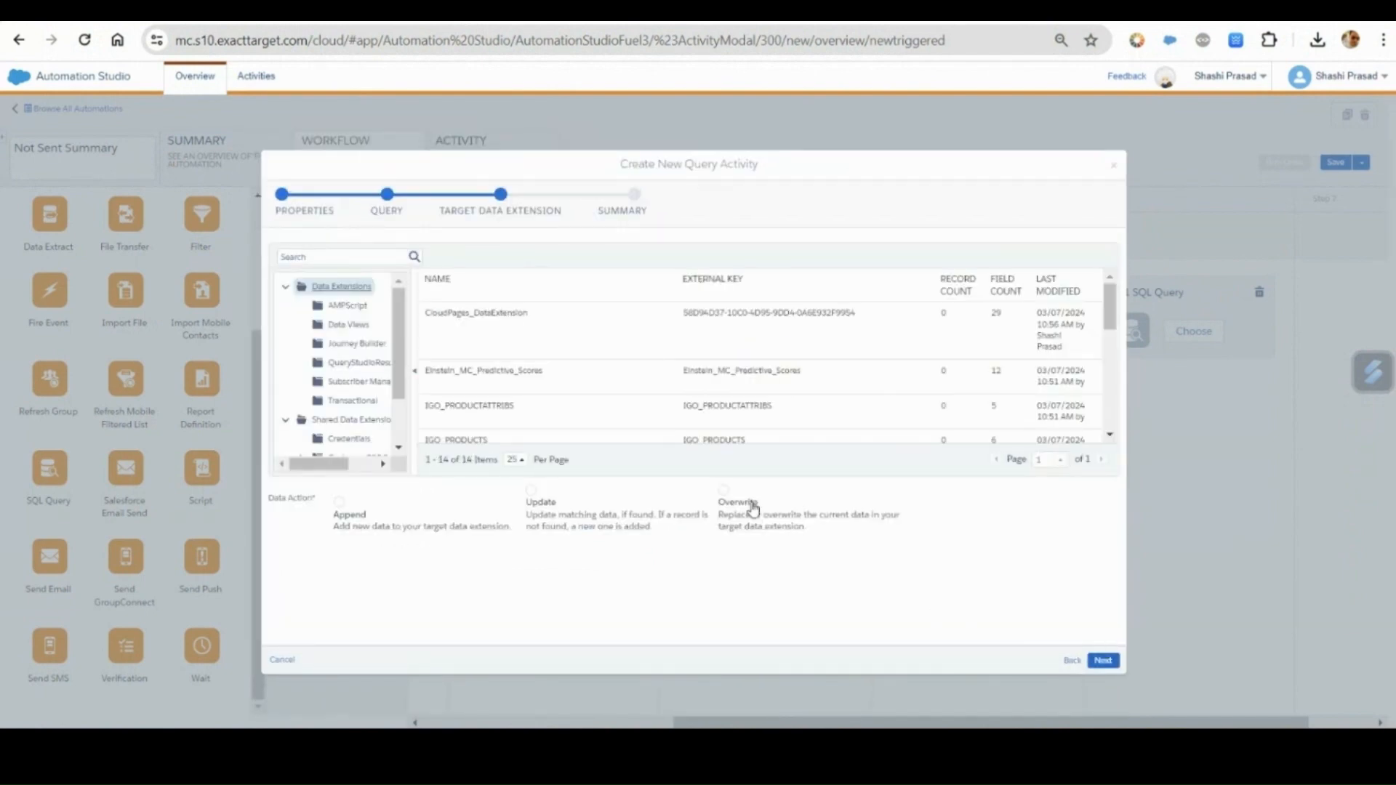
Target the NotSent_Summary data extension in the Data Views folder with the Overwrite data action and finish creating the query activity.
click(745, 503)
click(343, 324)
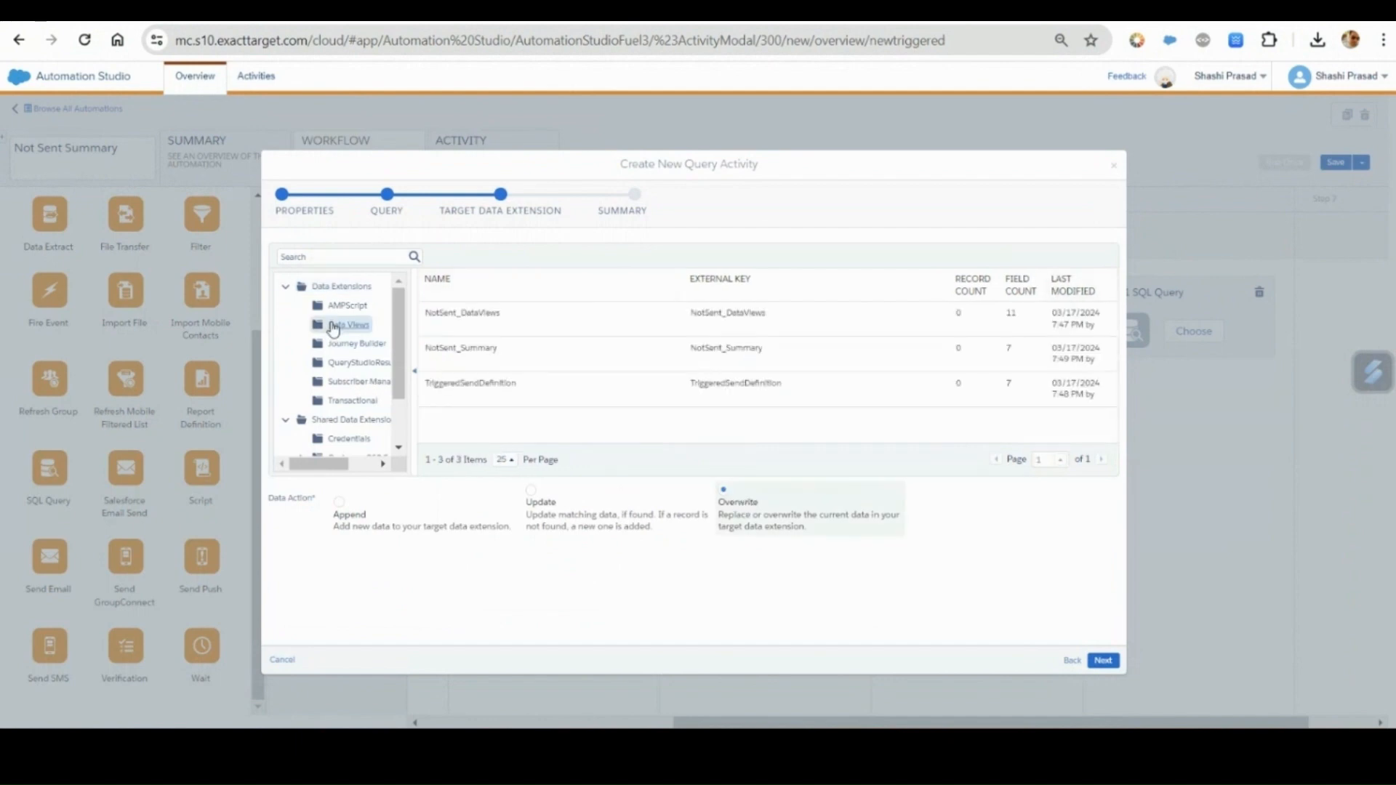
click(505, 353)
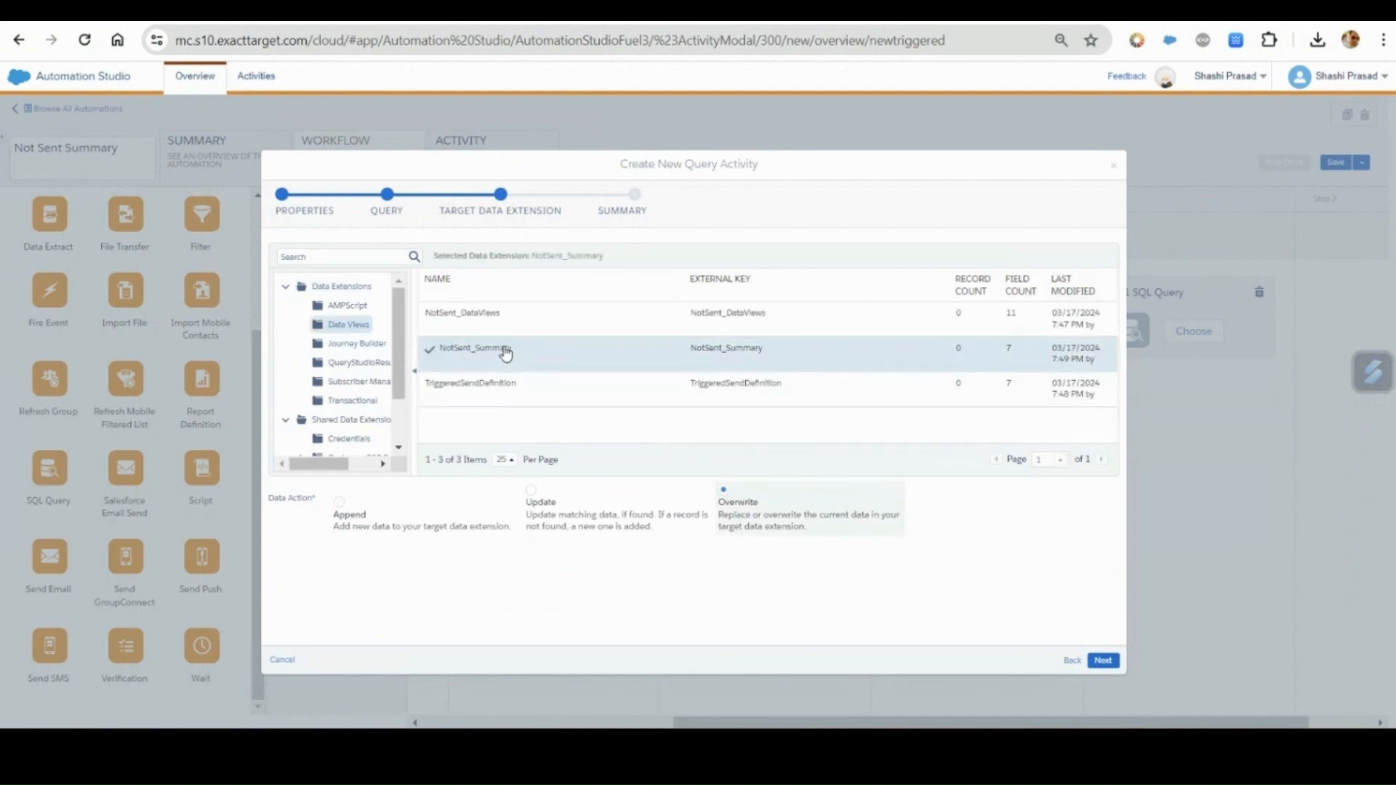
click(1101, 661)
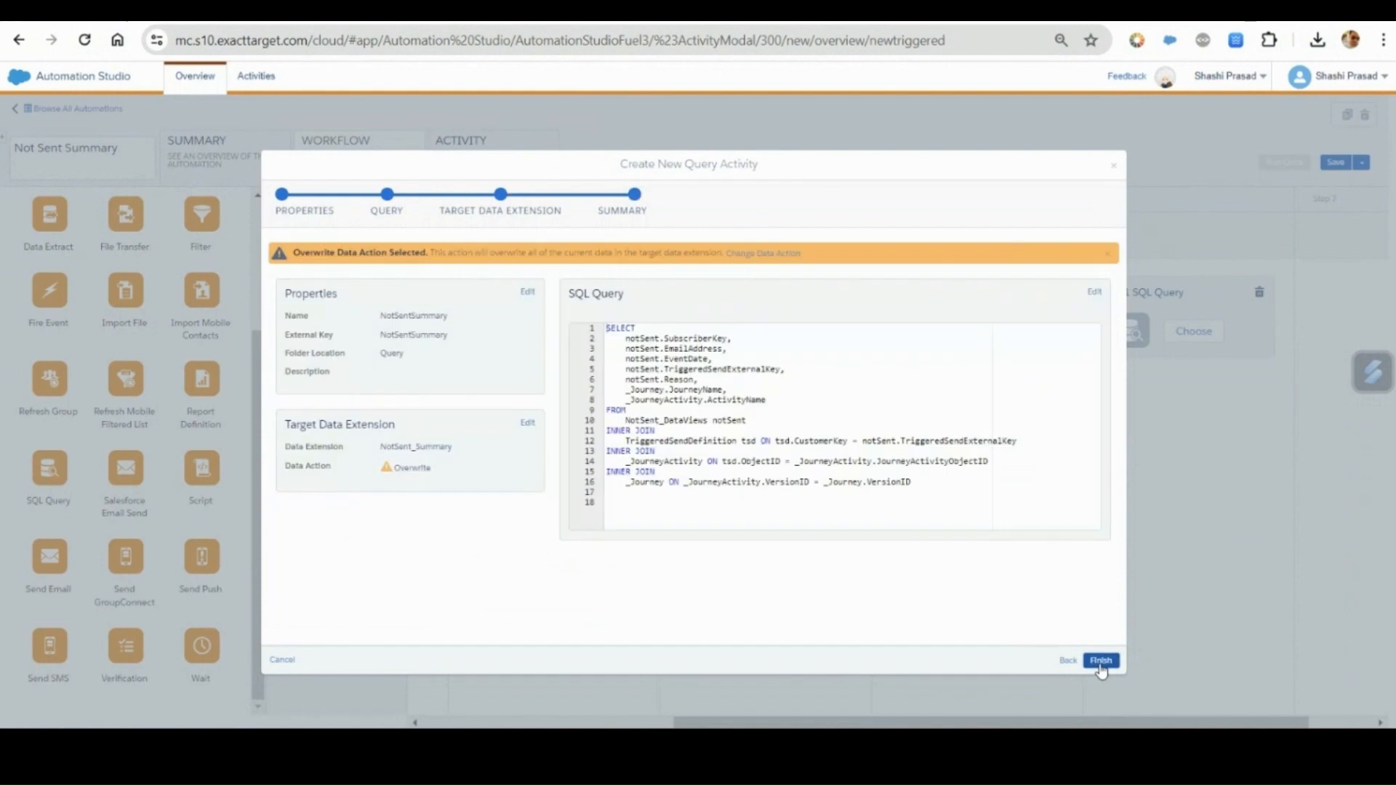
click(1102, 661)
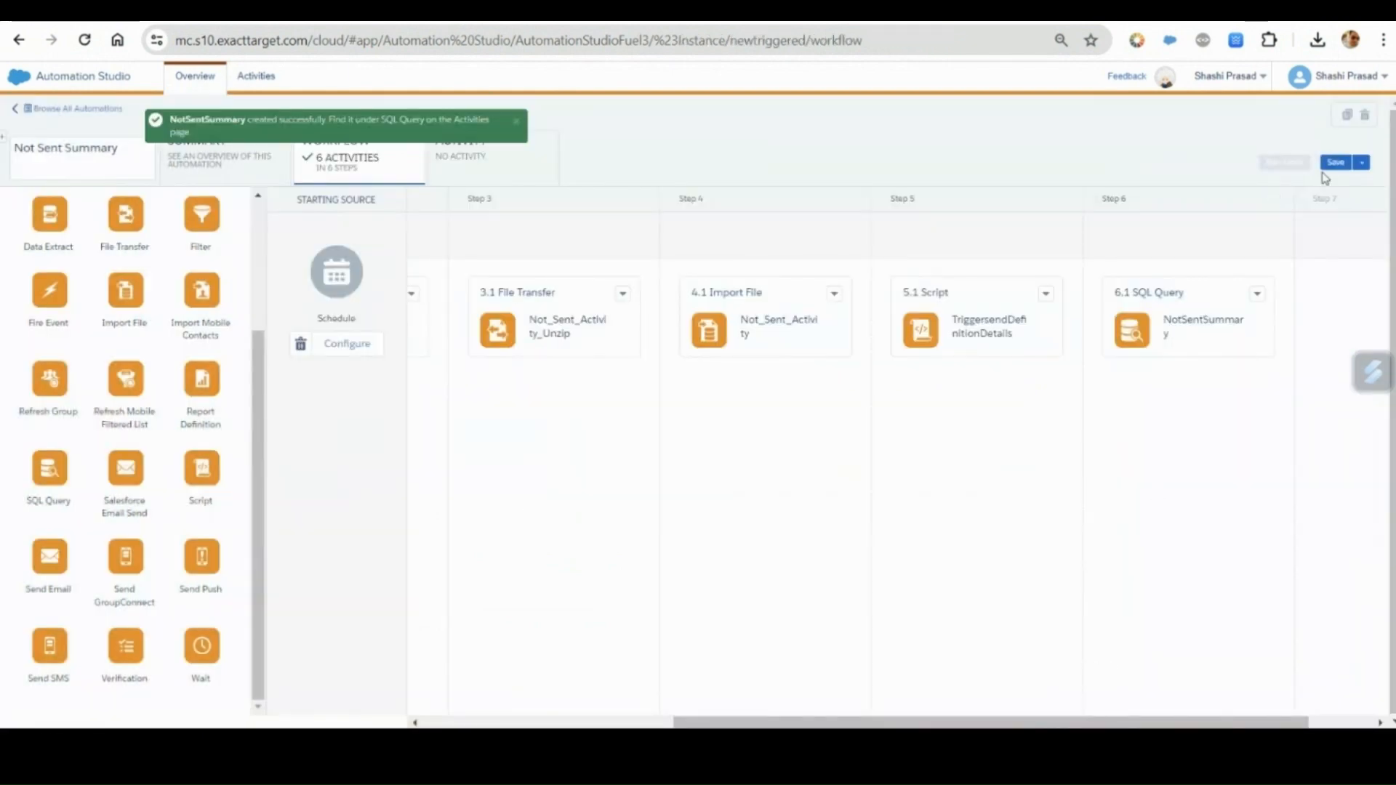
Save the Not Sent Summary automation.
click(1334, 164)
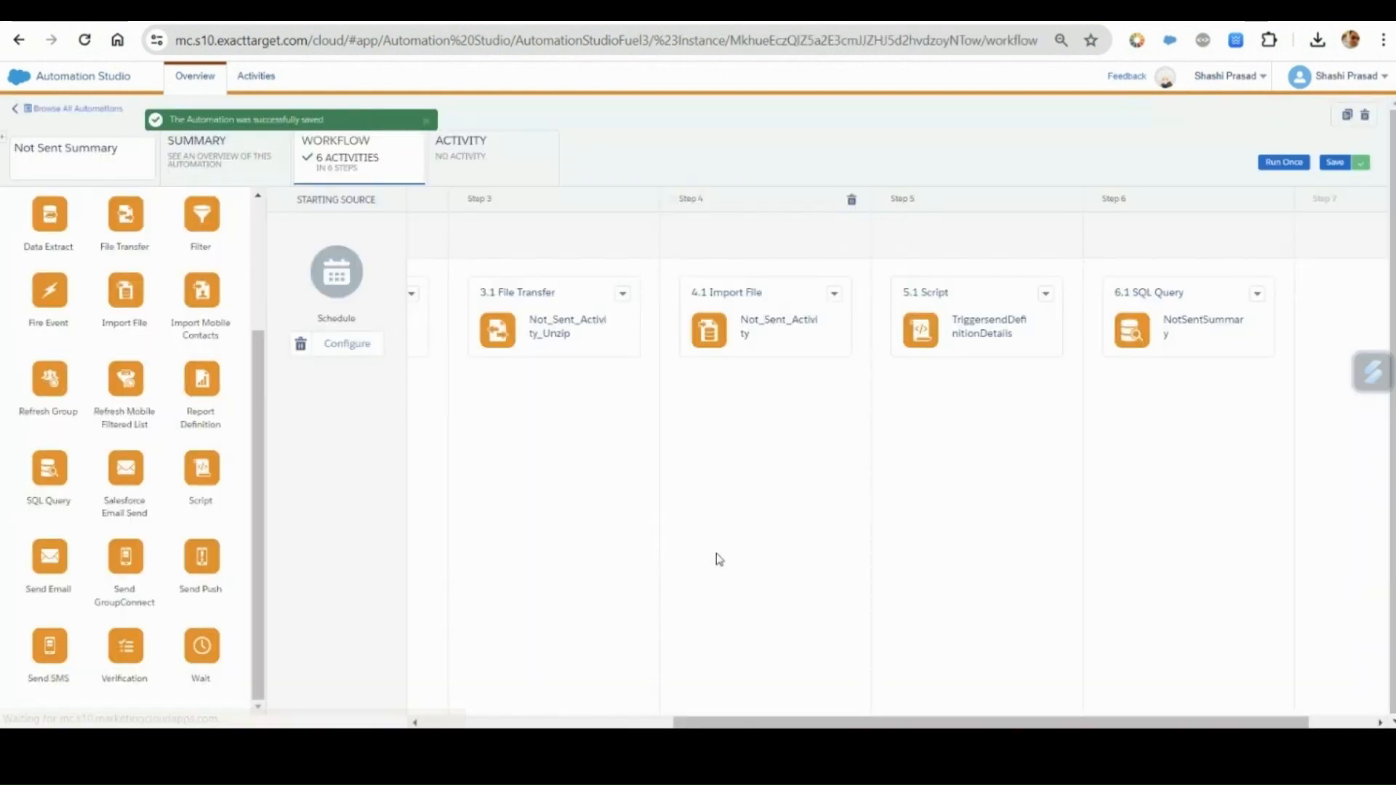
drag(765, 725, 1248, 654)
click(1348, 164)
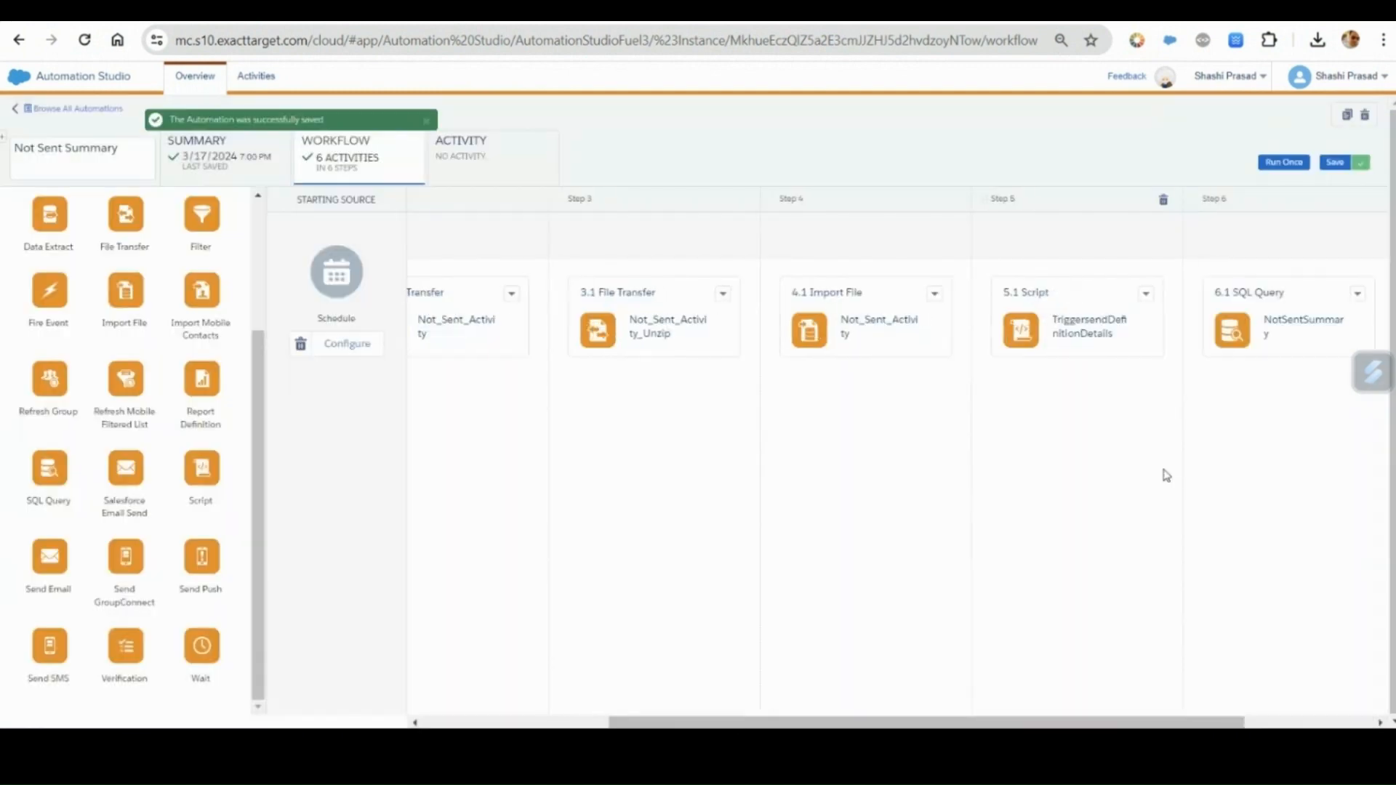
Run the Not Sent Summary automation once with all activities selected.
click(1282, 163)
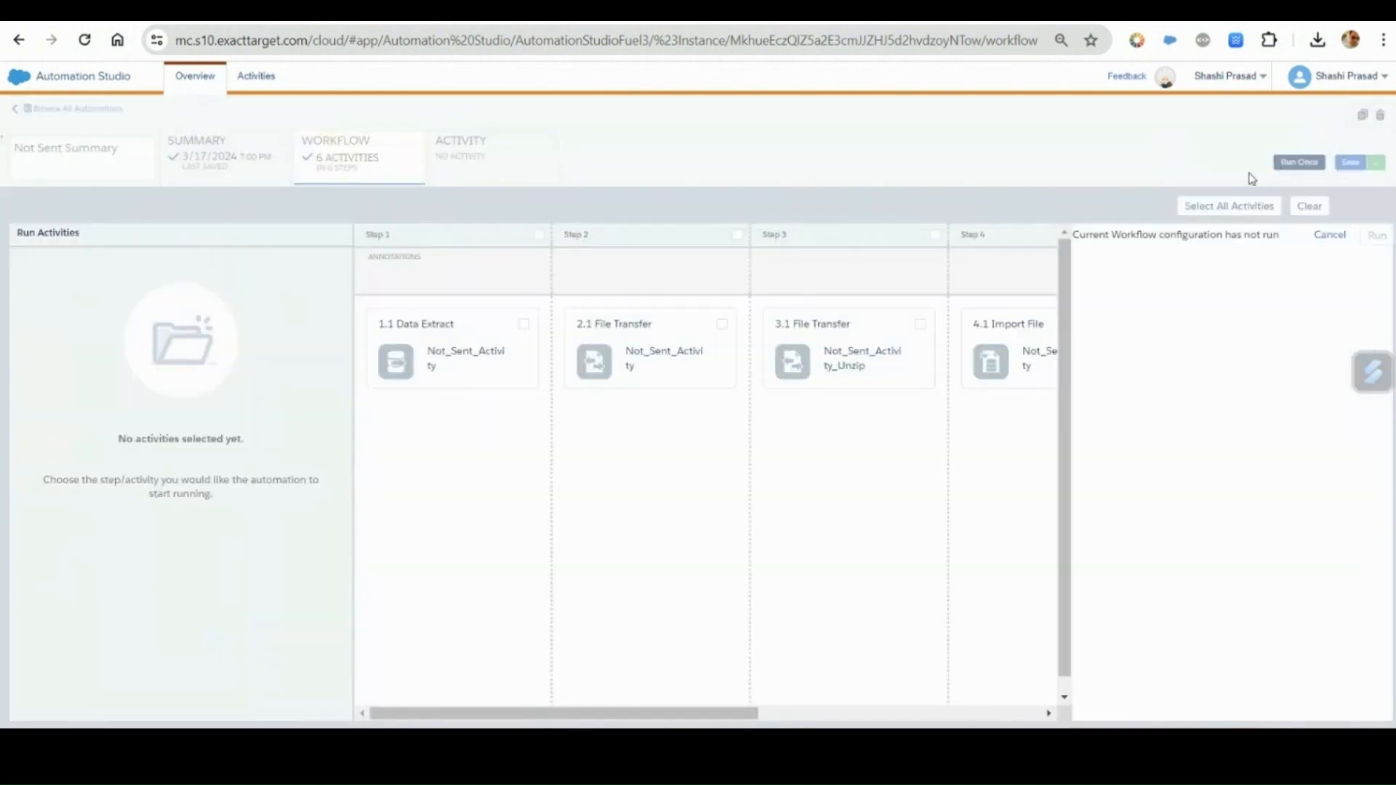
click(1209, 212)
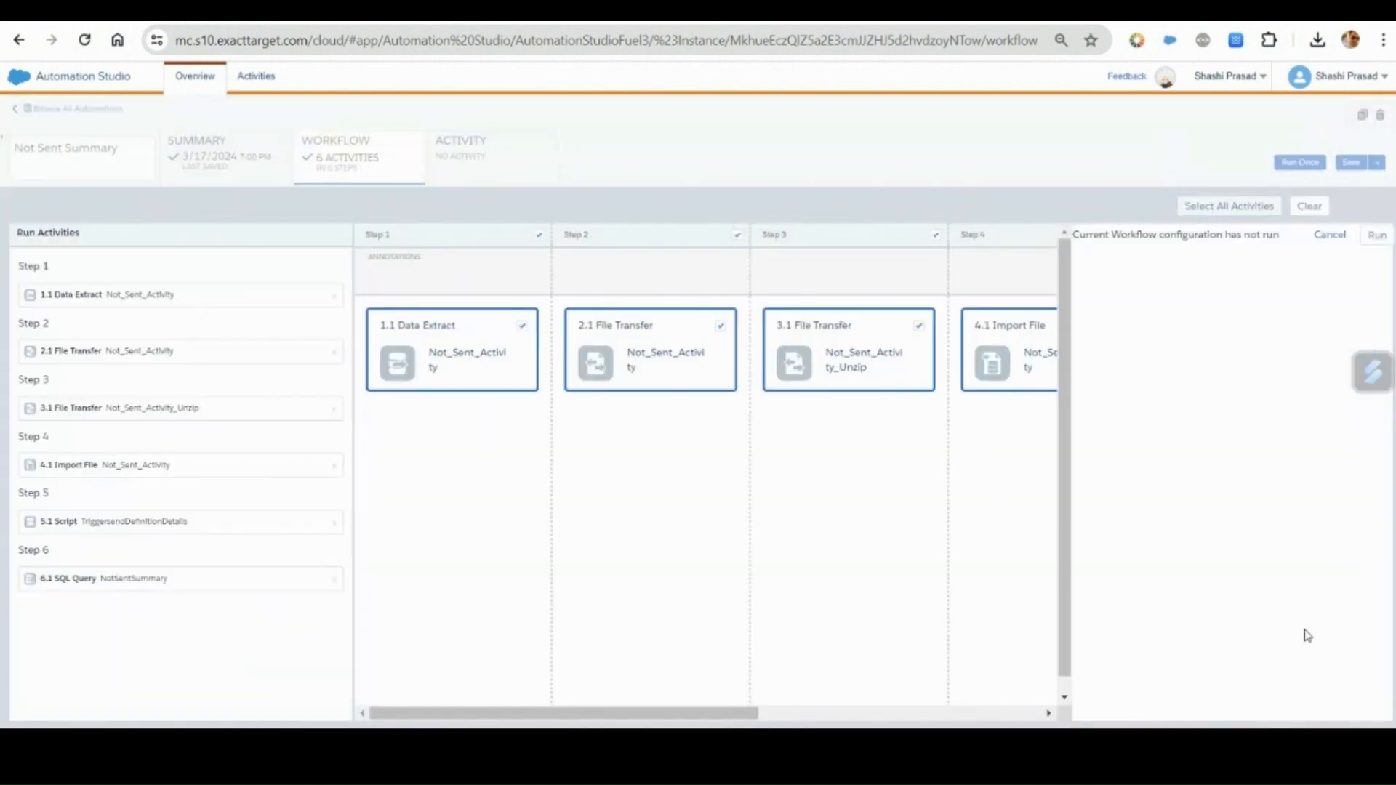
click(1379, 237)
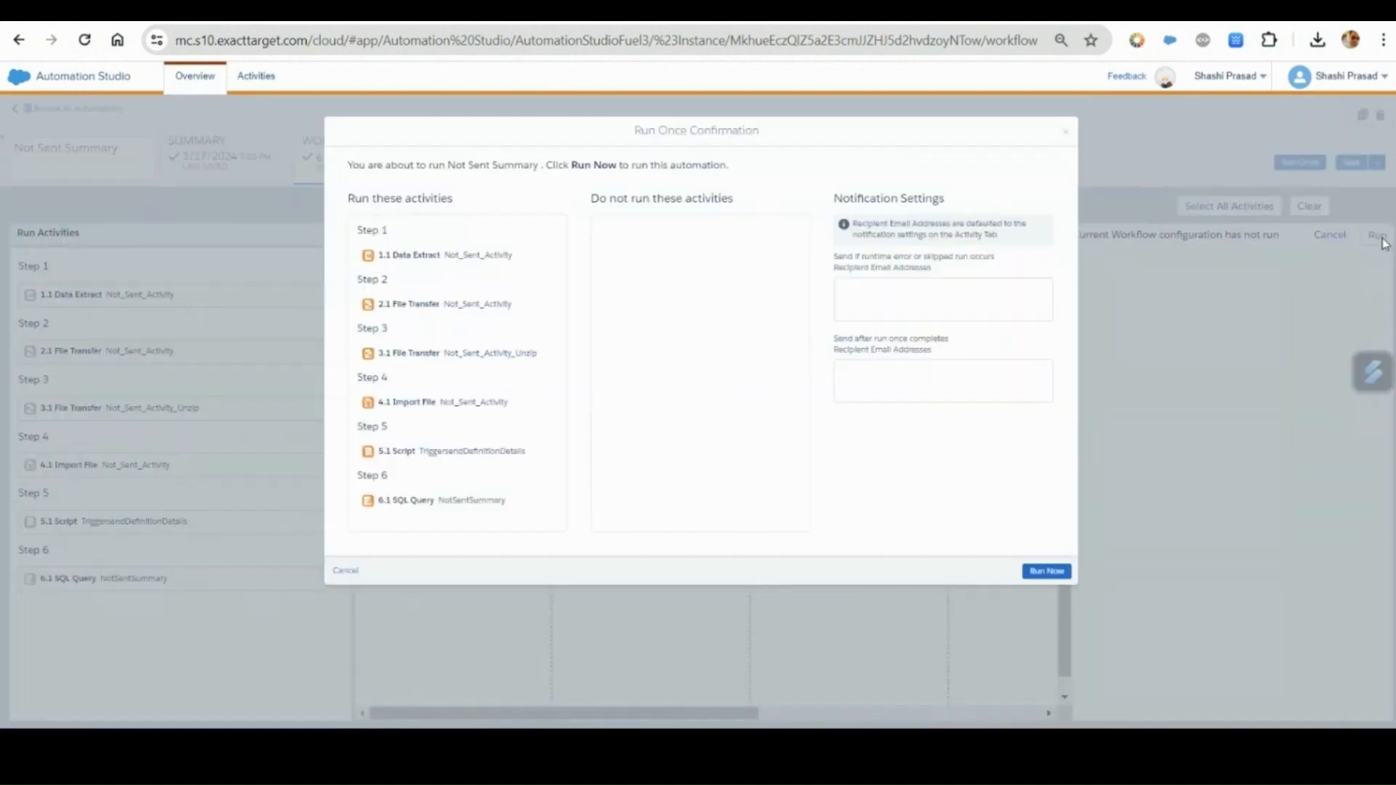
click(1047, 572)
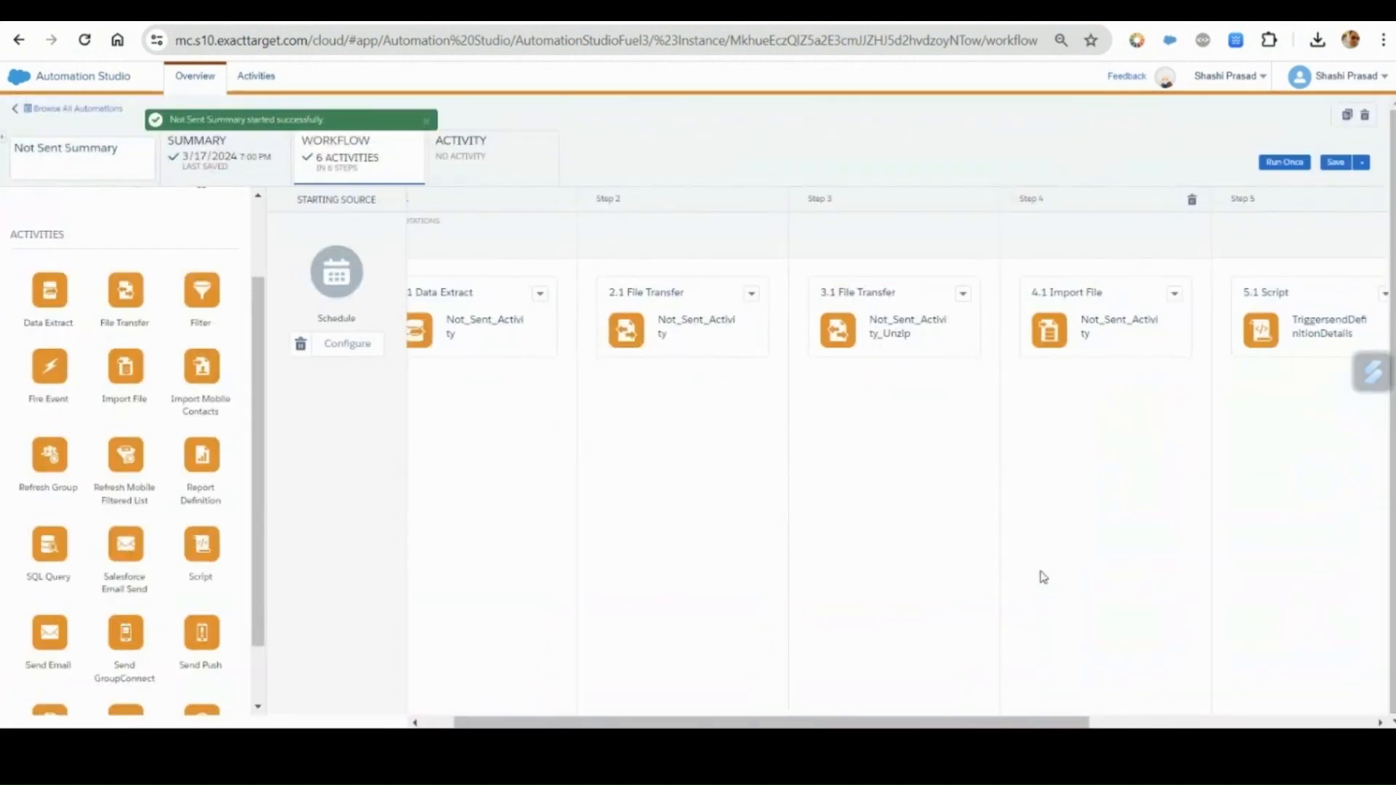
Check the run progress of the Not Sent Summary automation in its activity run log.
click(488, 168)
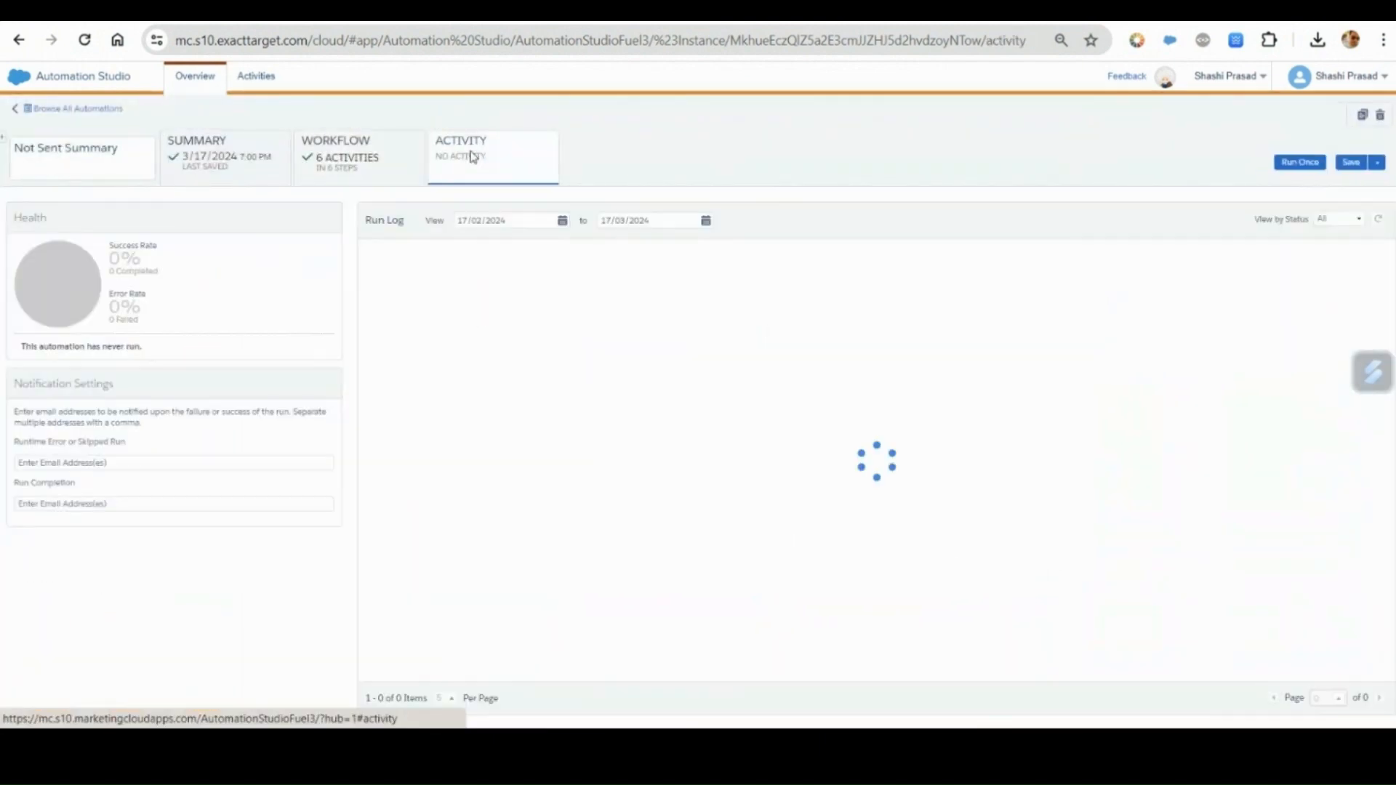
click(388, 157)
click(476, 171)
click(393, 159)
click(497, 161)
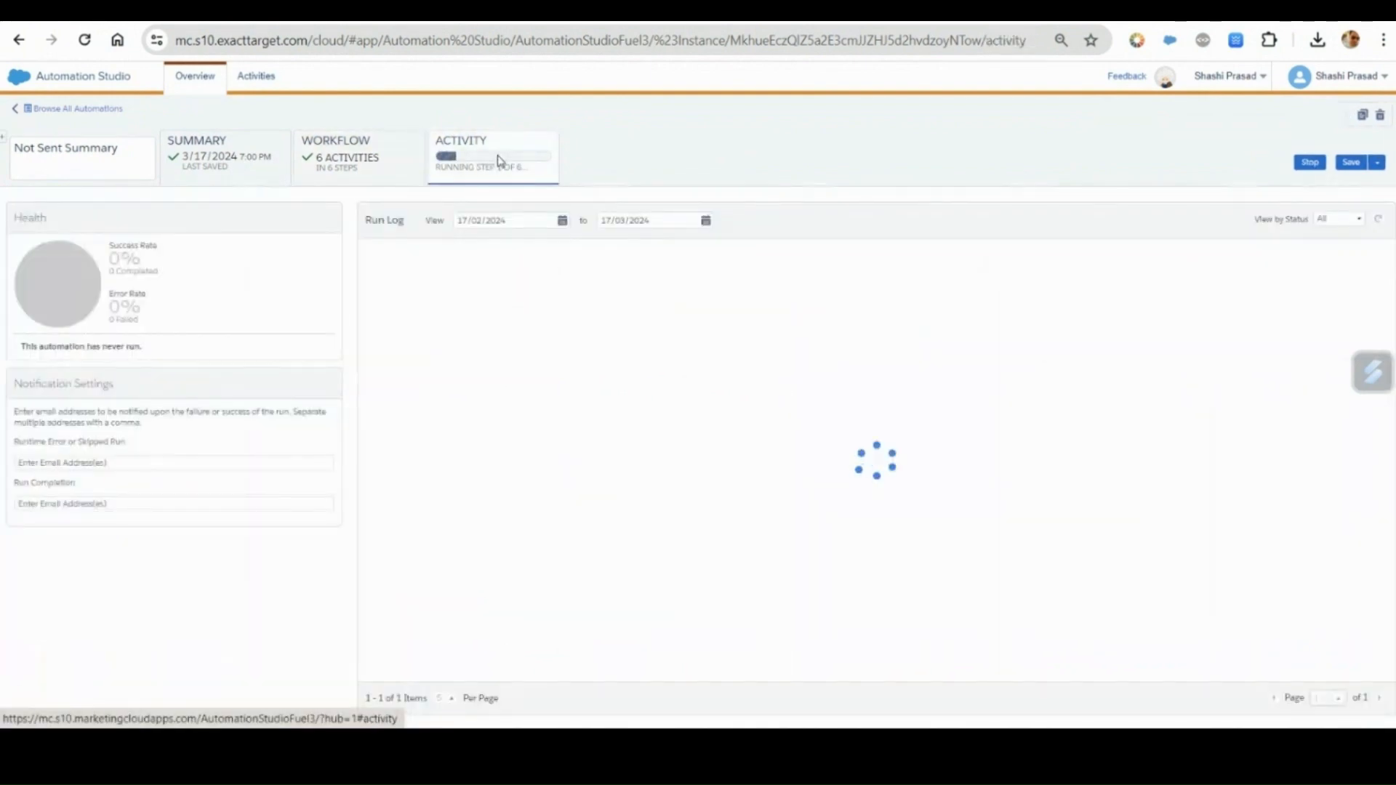
click(359, 175)
click(481, 166)
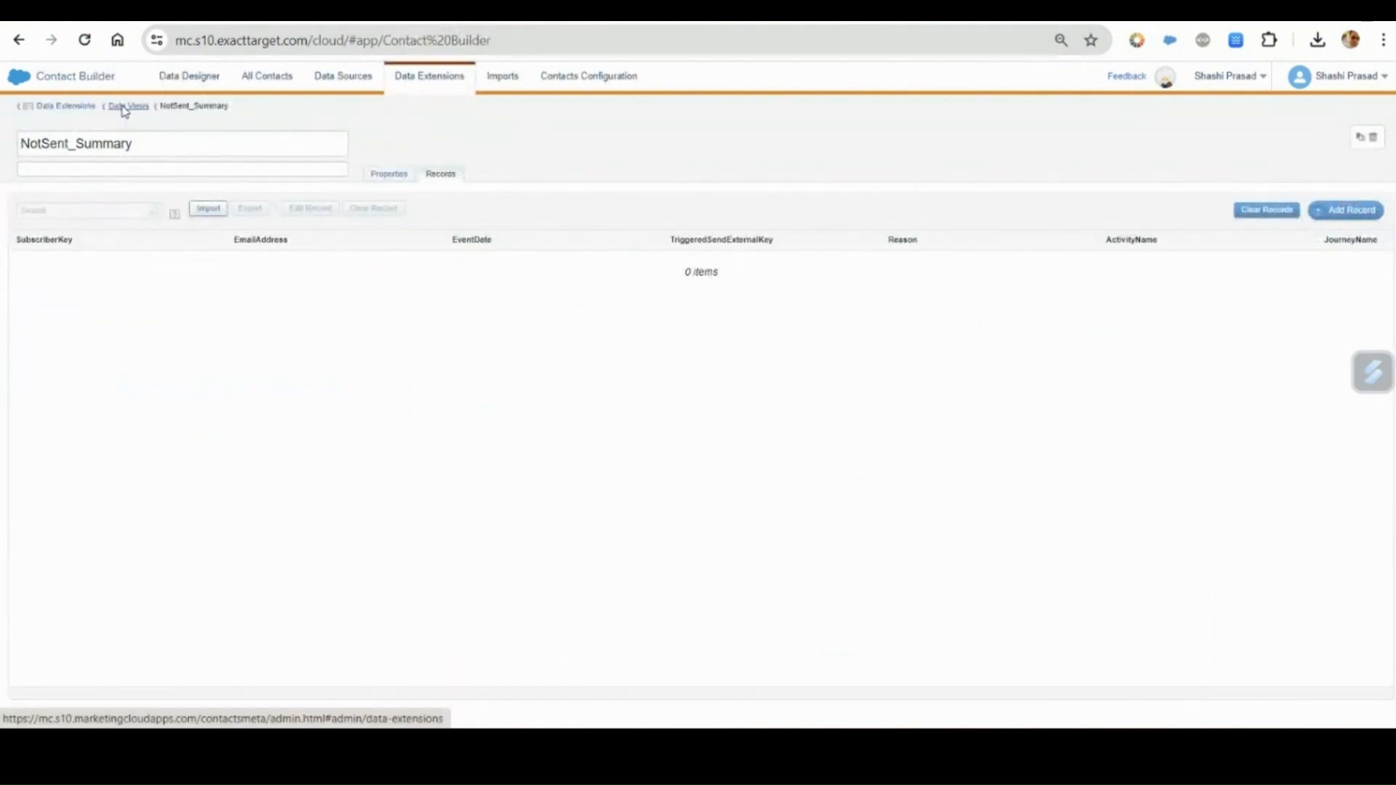
Open the records of the NotSent_DataViews data extension in the Data Views folder and review the Reason column.
click(126, 107)
click(124, 288)
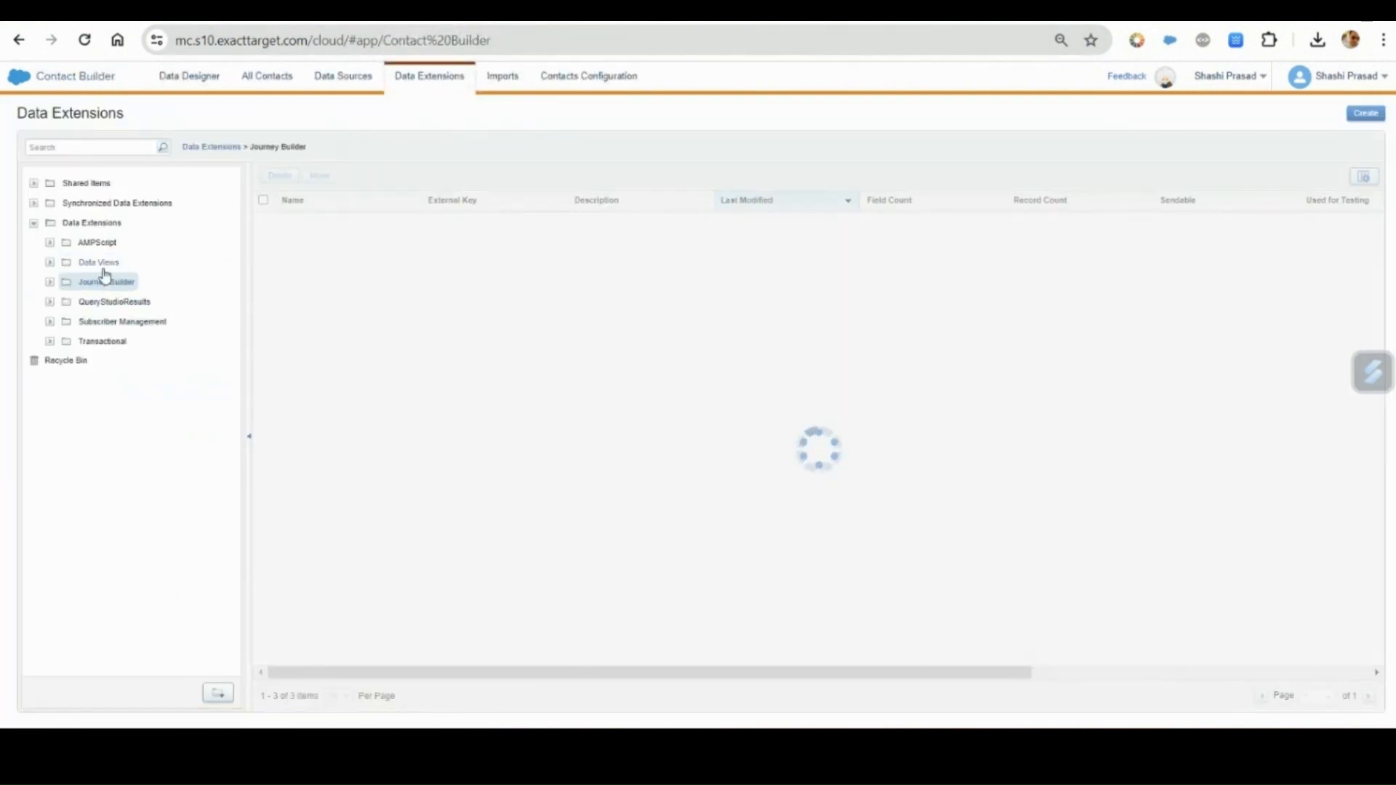
click(100, 263)
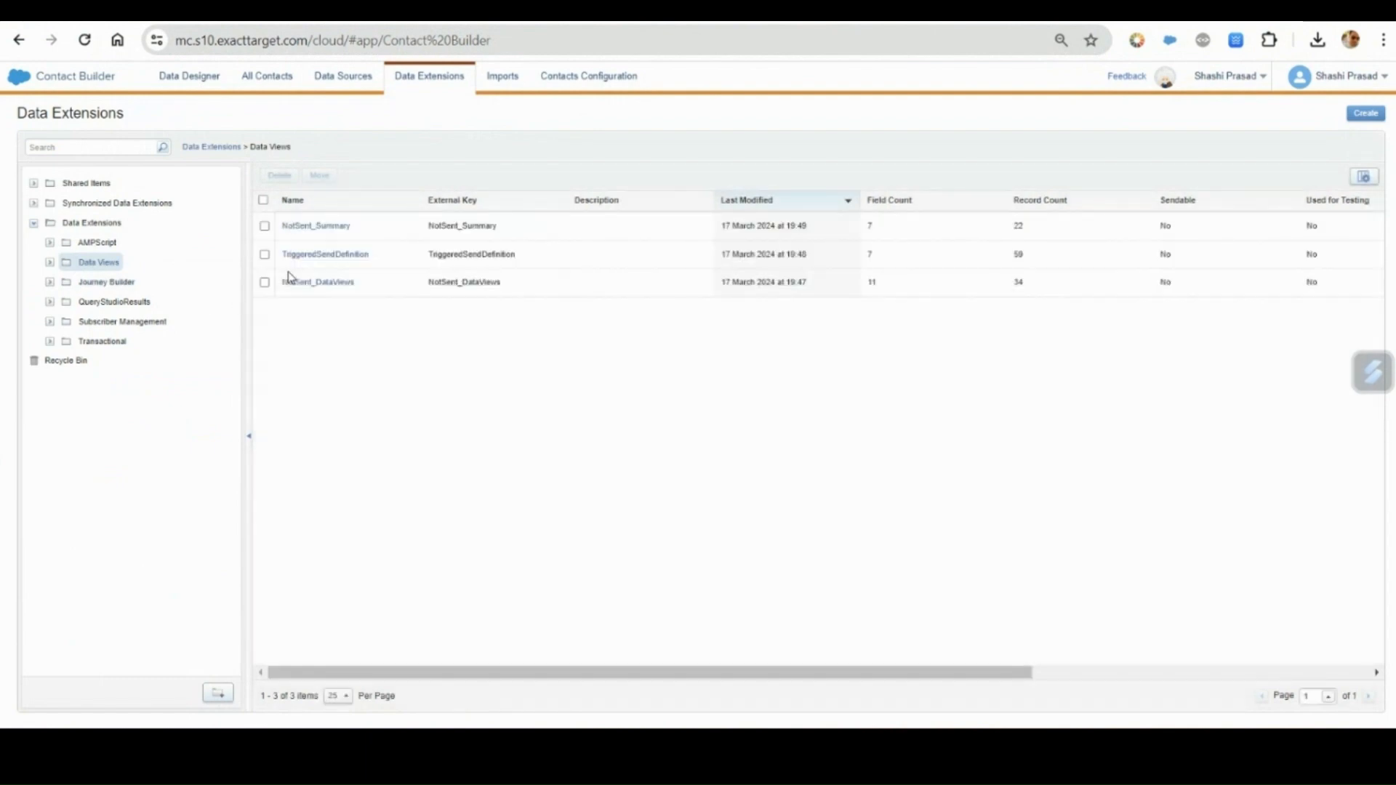
click(309, 288)
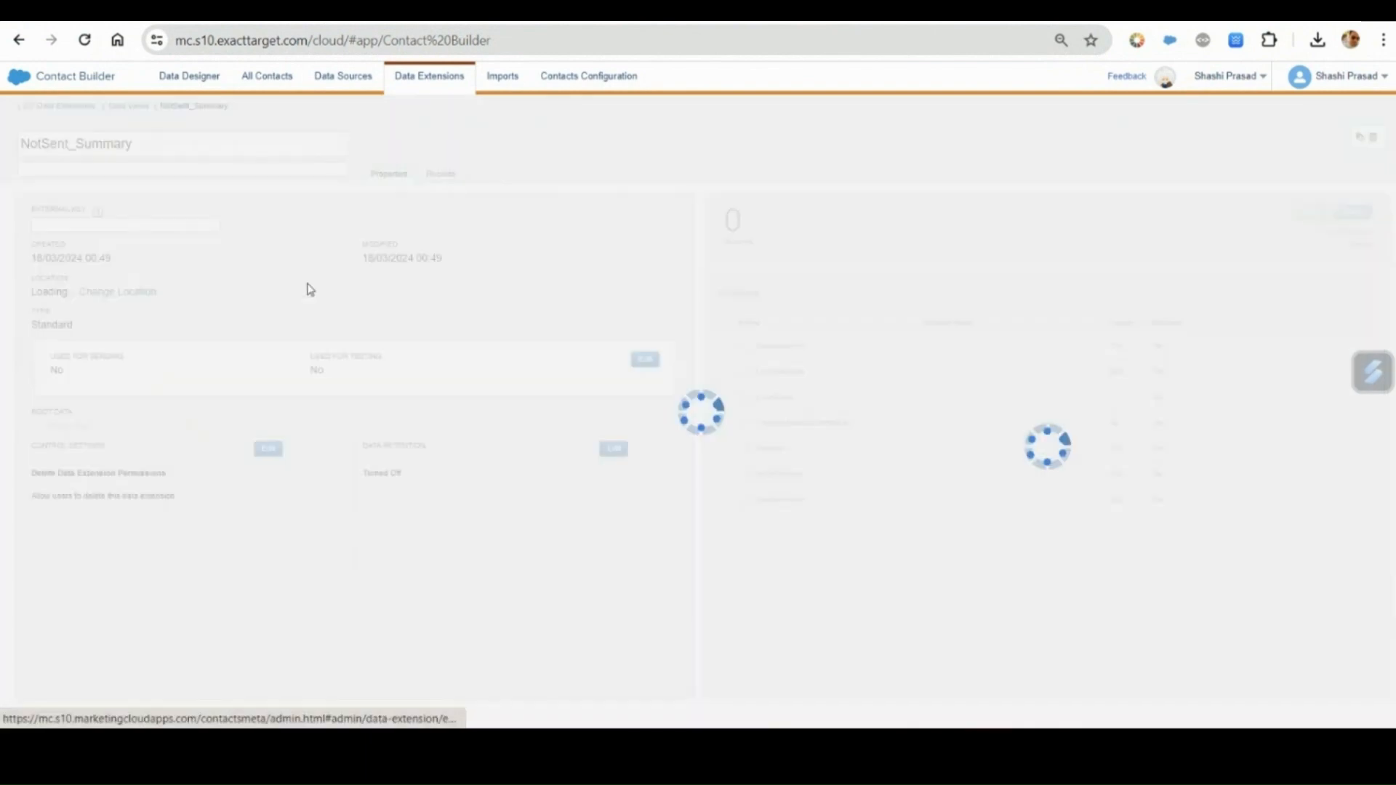
click(440, 174)
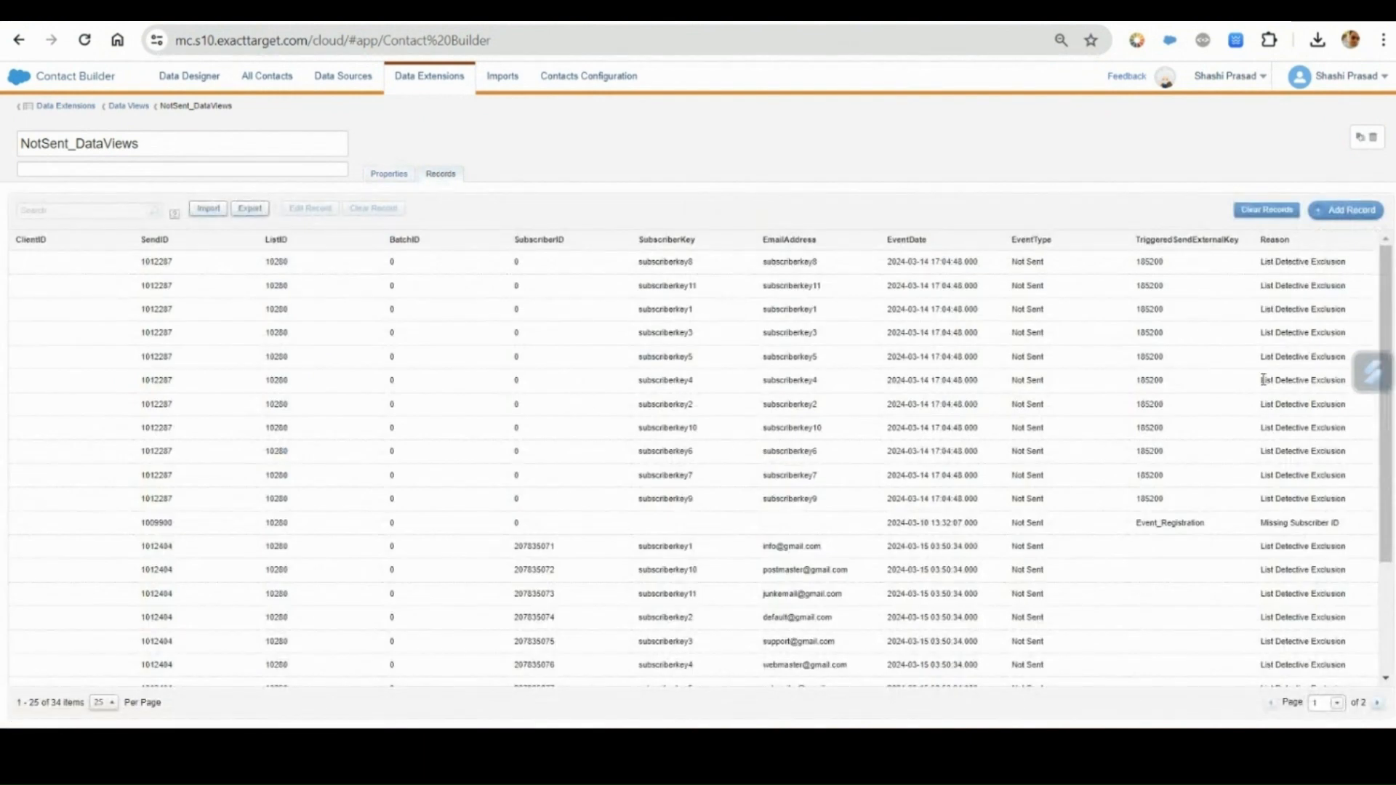
scroll(1274, 349, down, 2)
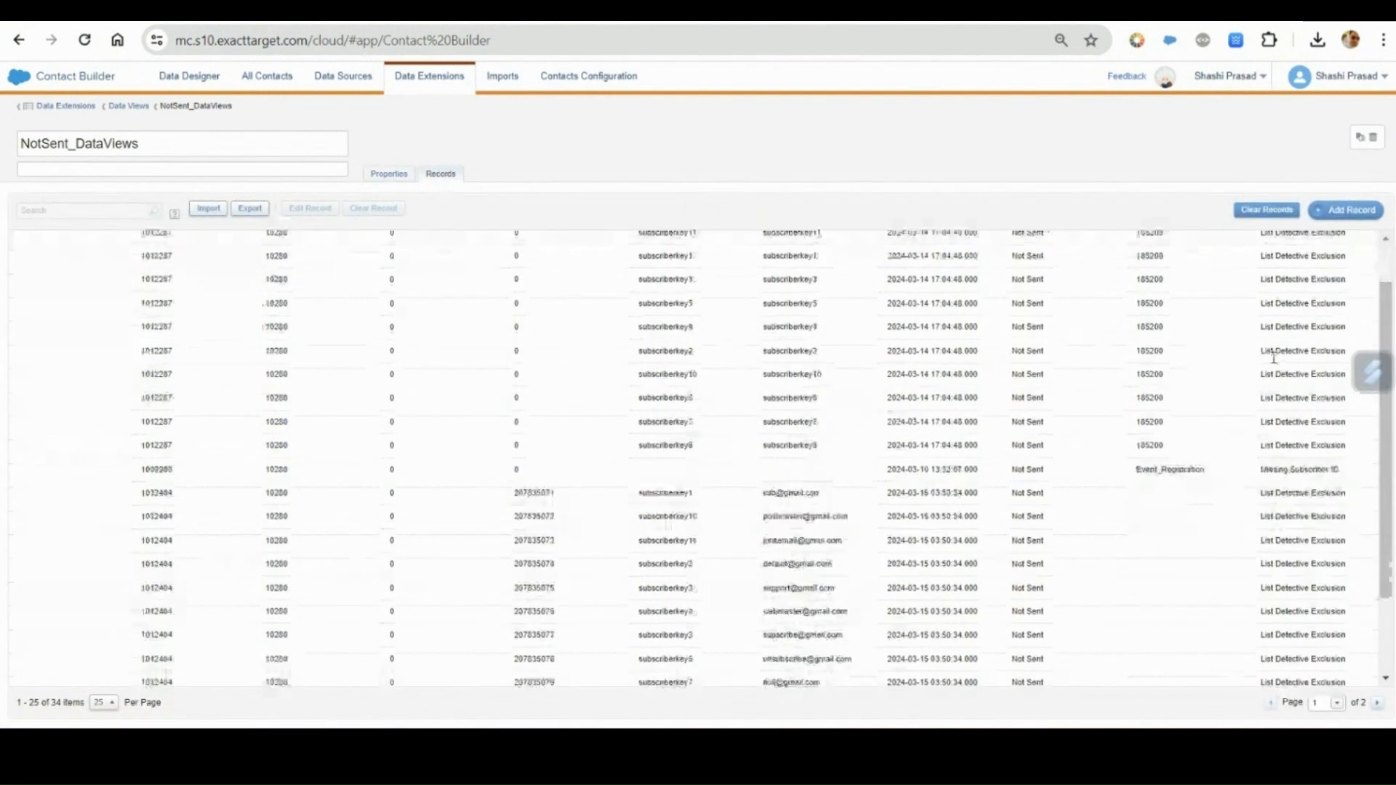
drag(1261, 366, 1320, 375)
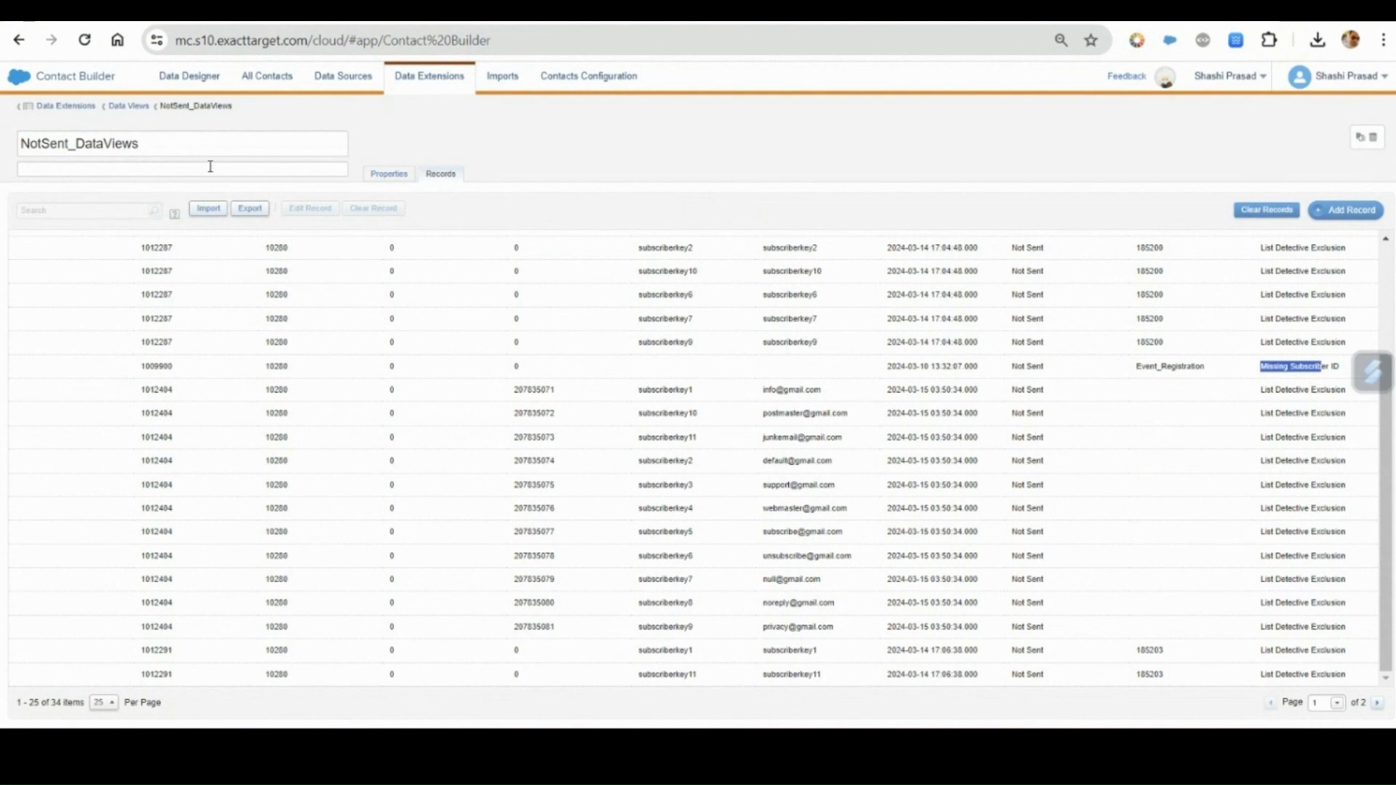
Return to the Data Views folder and view the records of the TriggeredSendDefinition data extension.
click(128, 106)
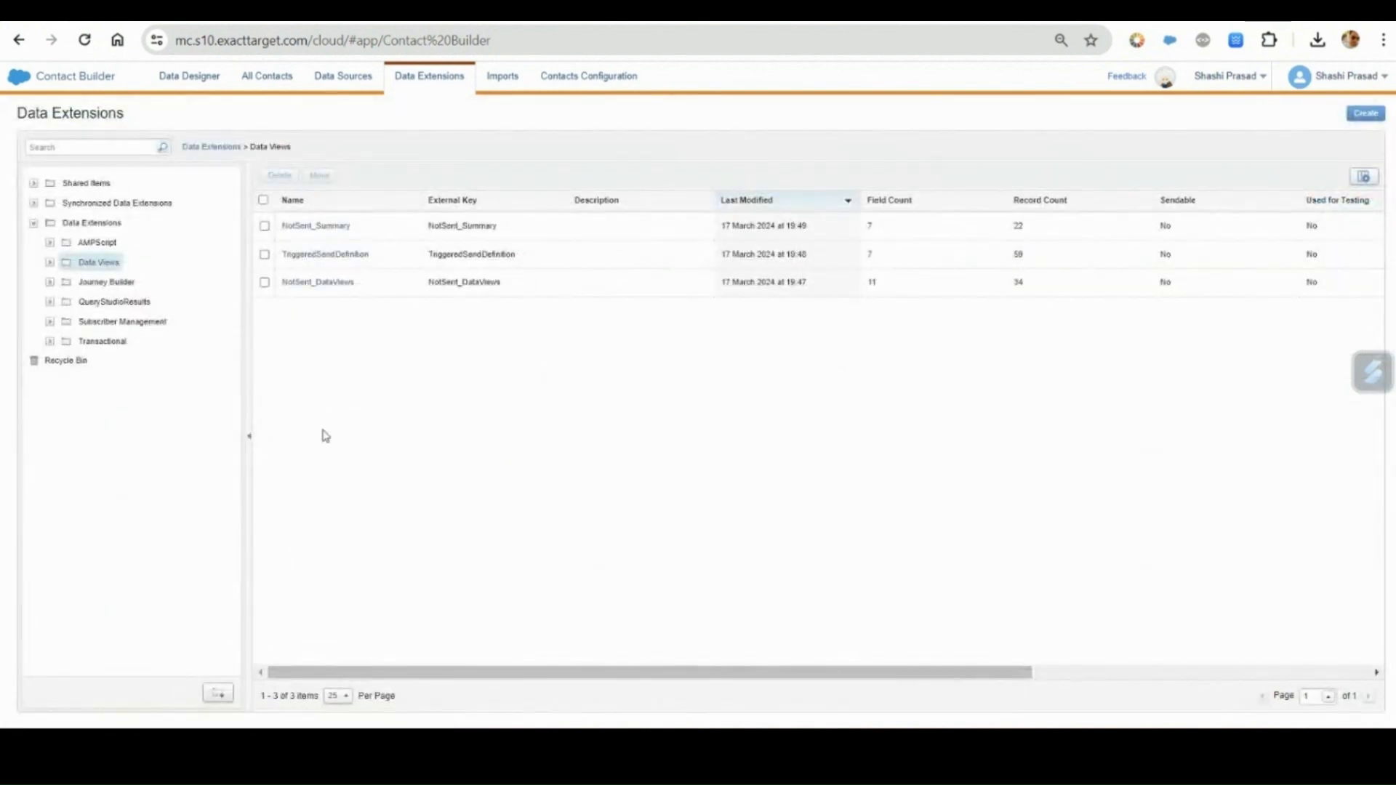
click(326, 255)
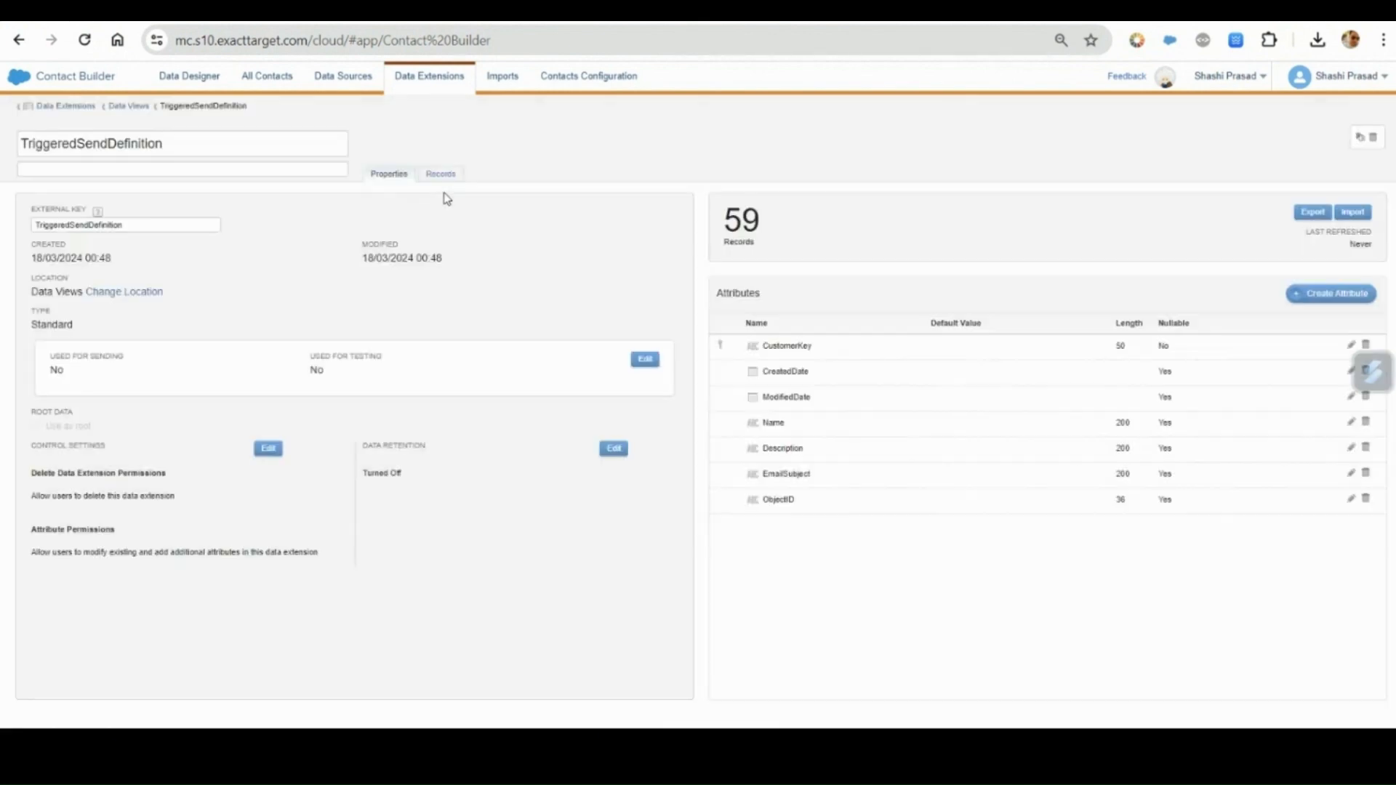
click(441, 175)
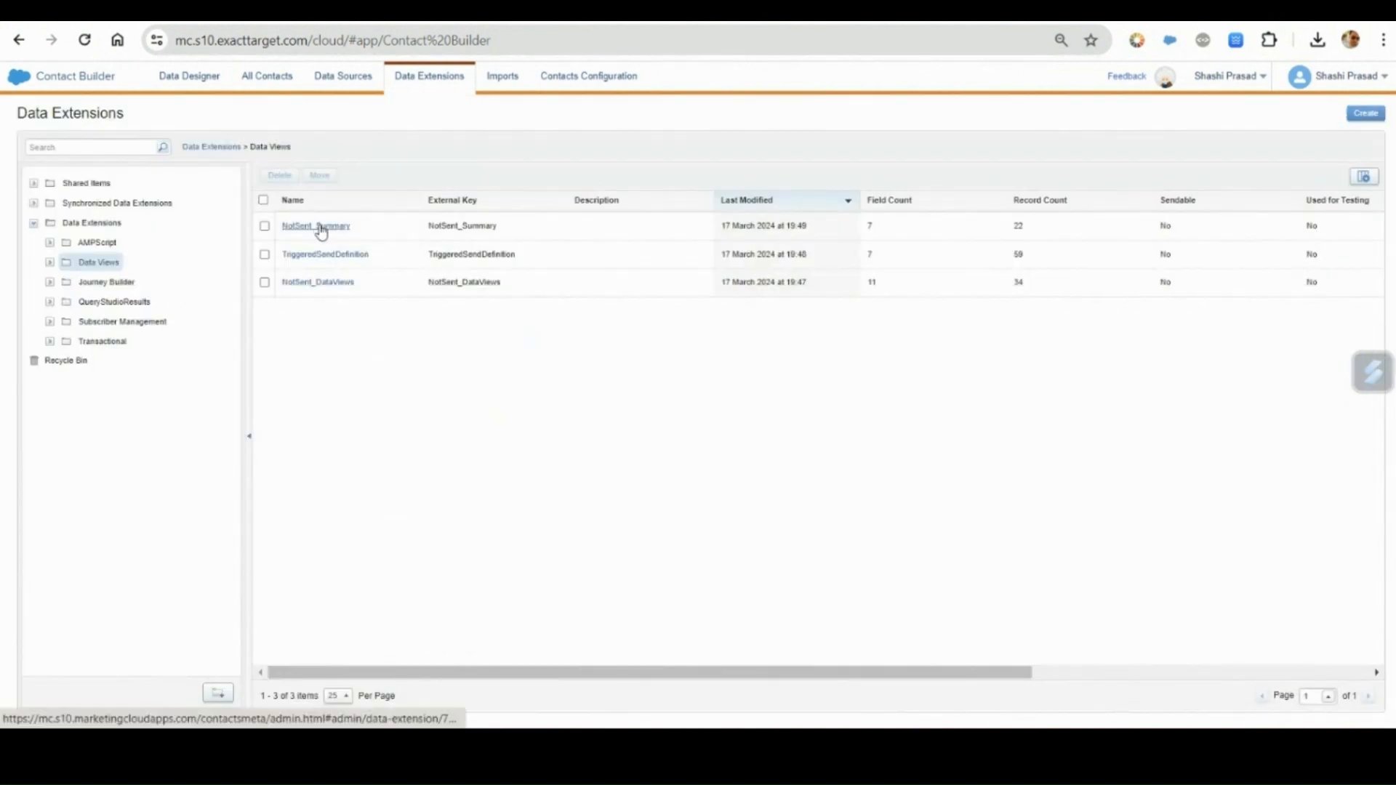
Open the NotSent_Summary records and examine the first row's EmailAddress, TriggeredSendExternalKey and Reason values.
click(320, 229)
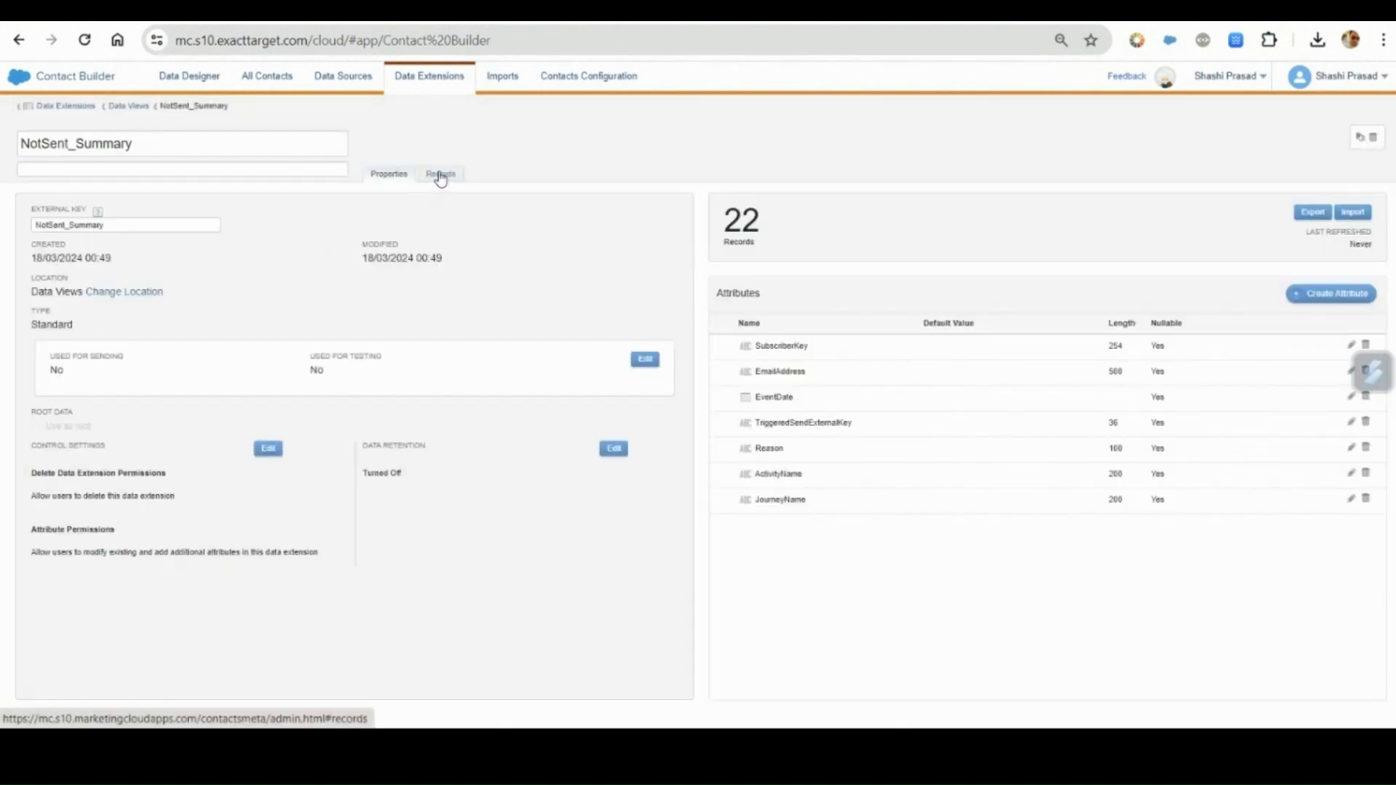
click(441, 176)
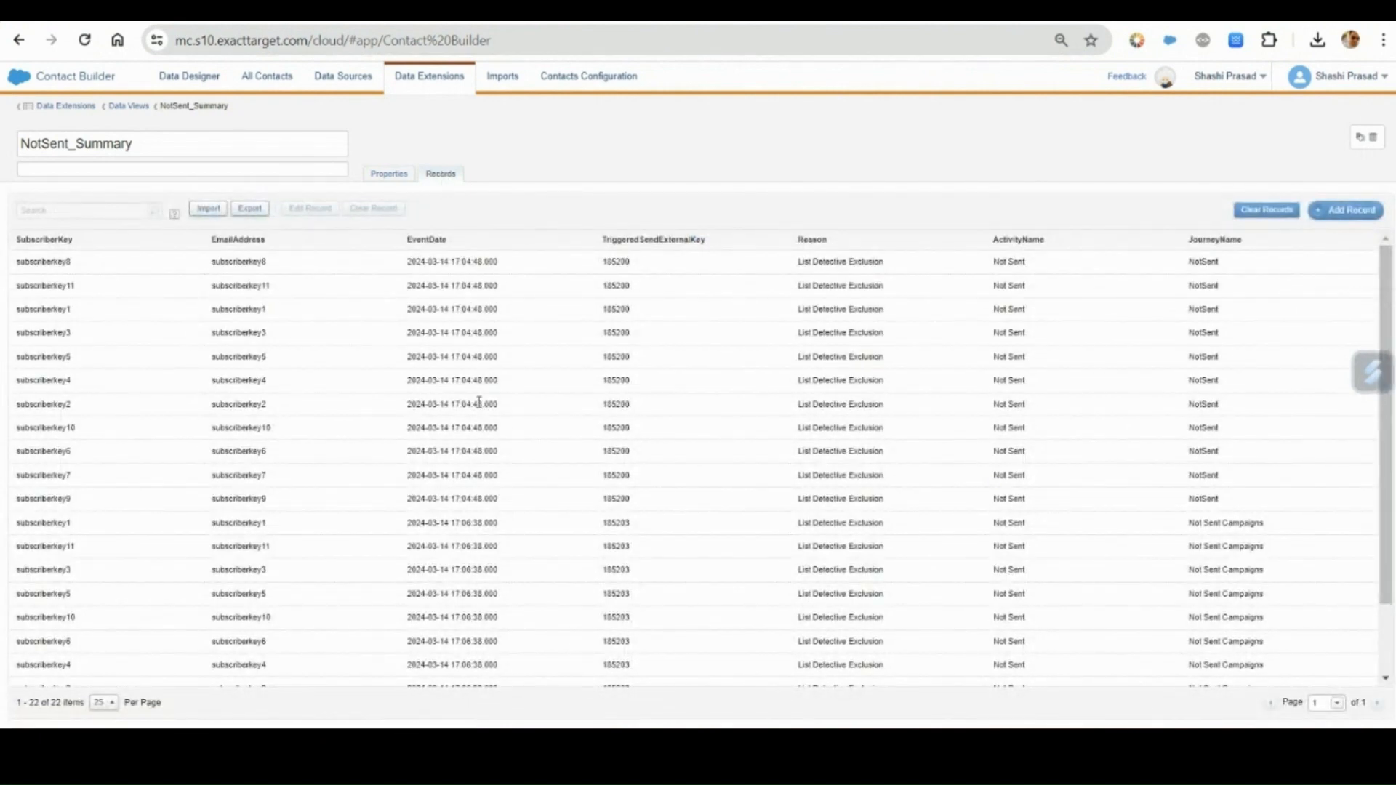
scroll(479, 403, down, 2)
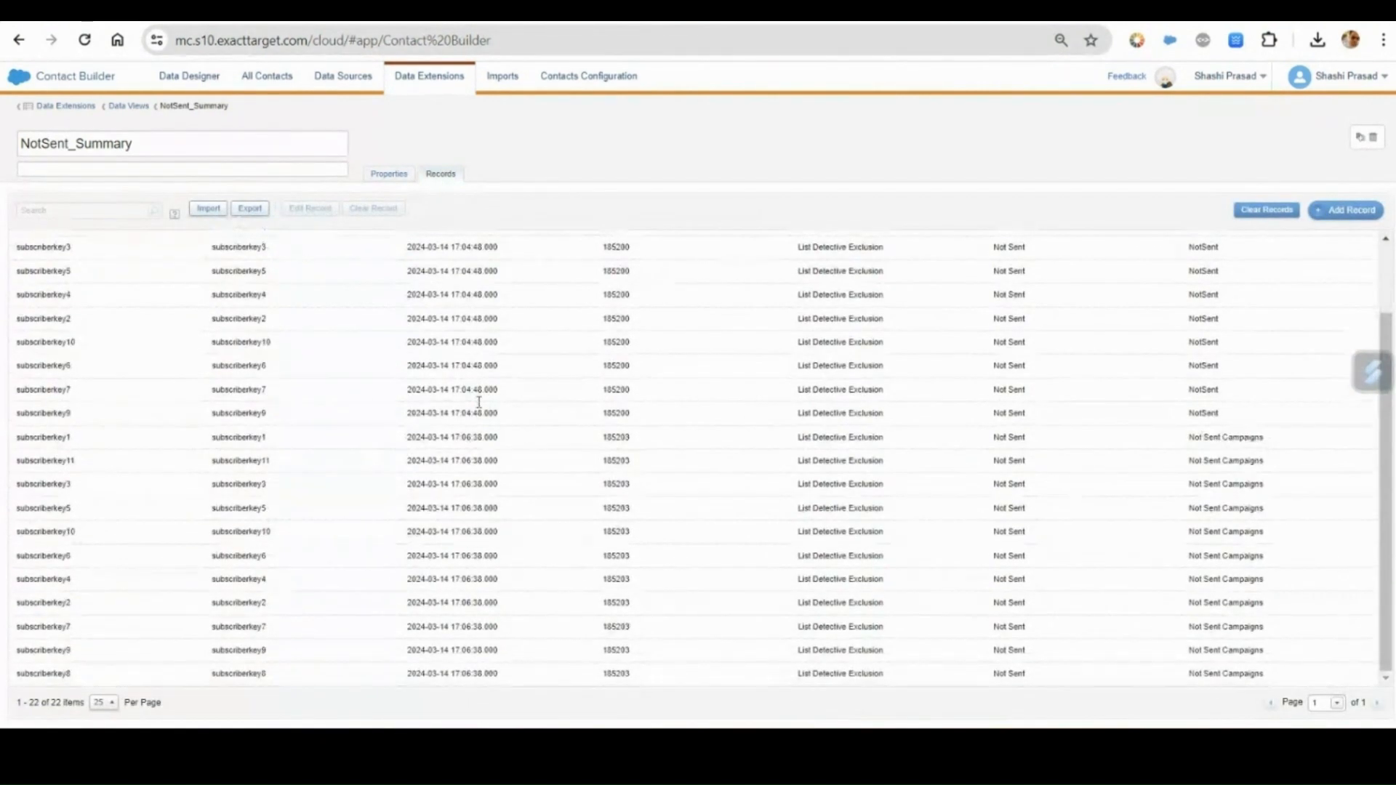
scroll(480, 403, up, 2)
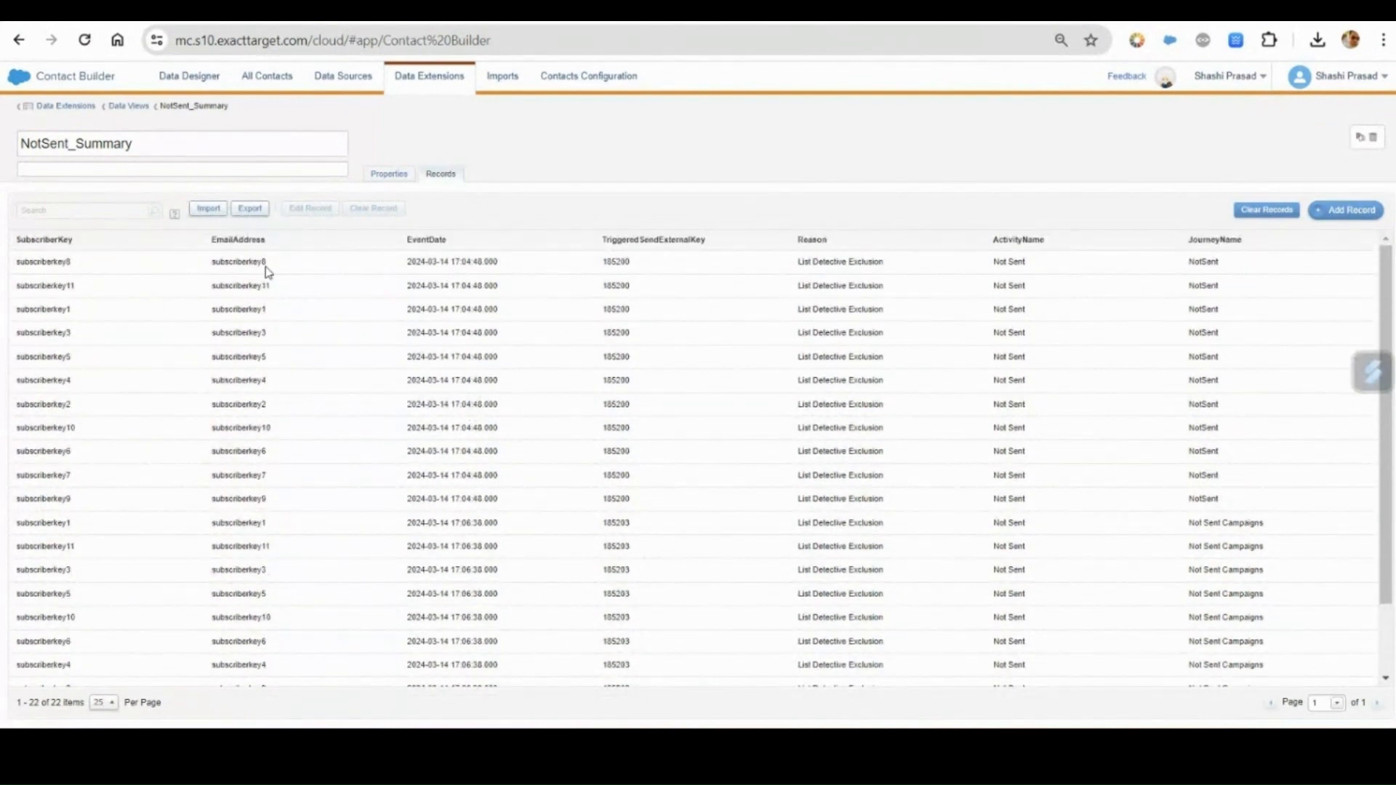
double_click(239, 262)
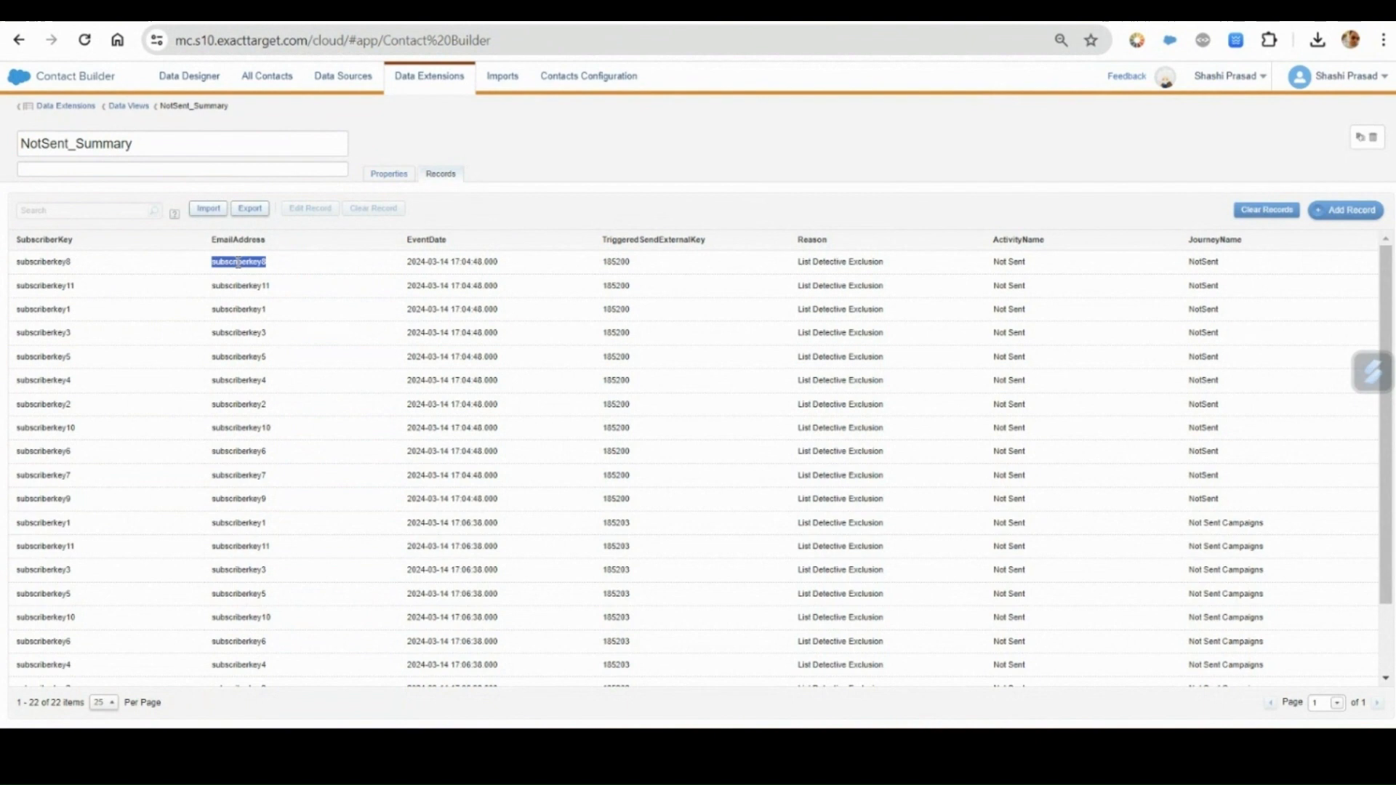
click(420, 354)
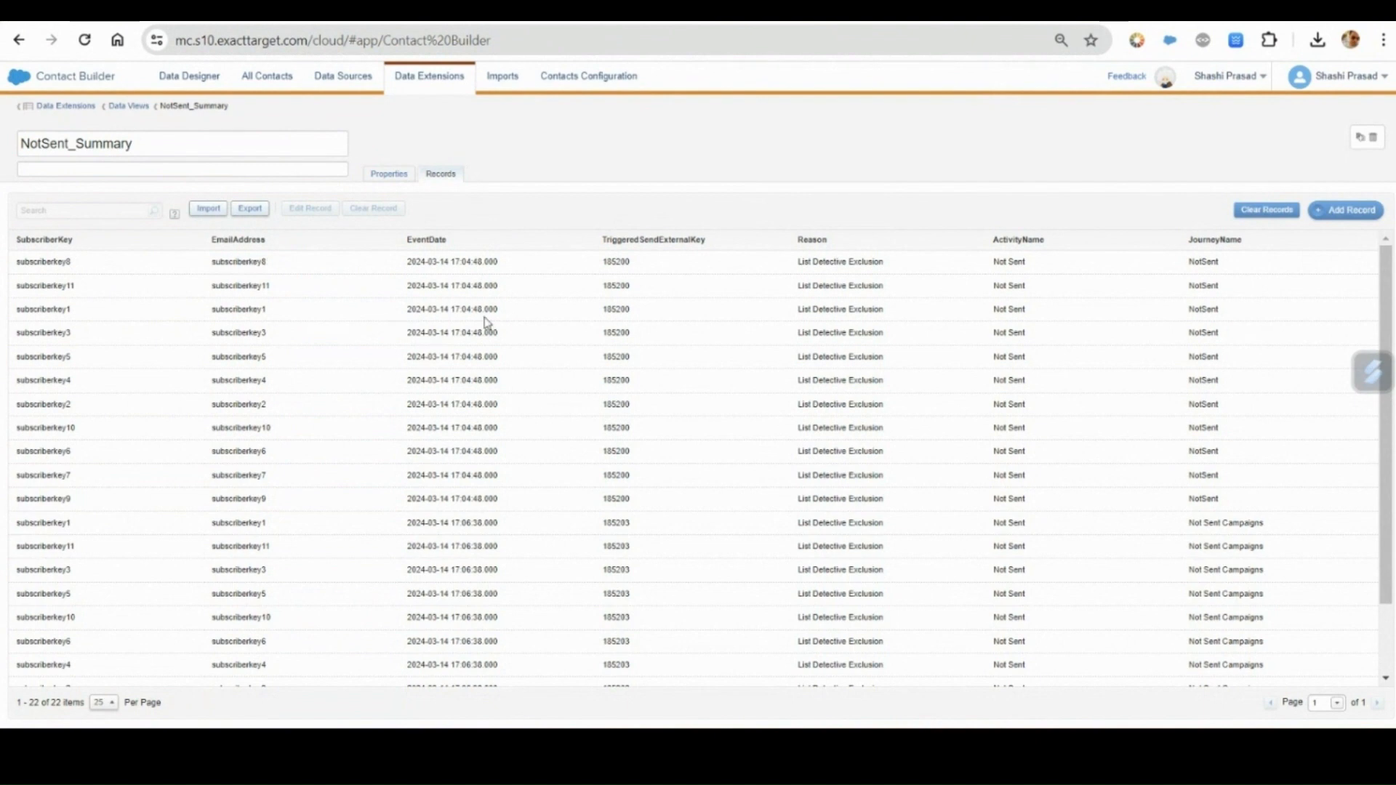
double_click(615, 262)
drag(800, 264, 895, 273)
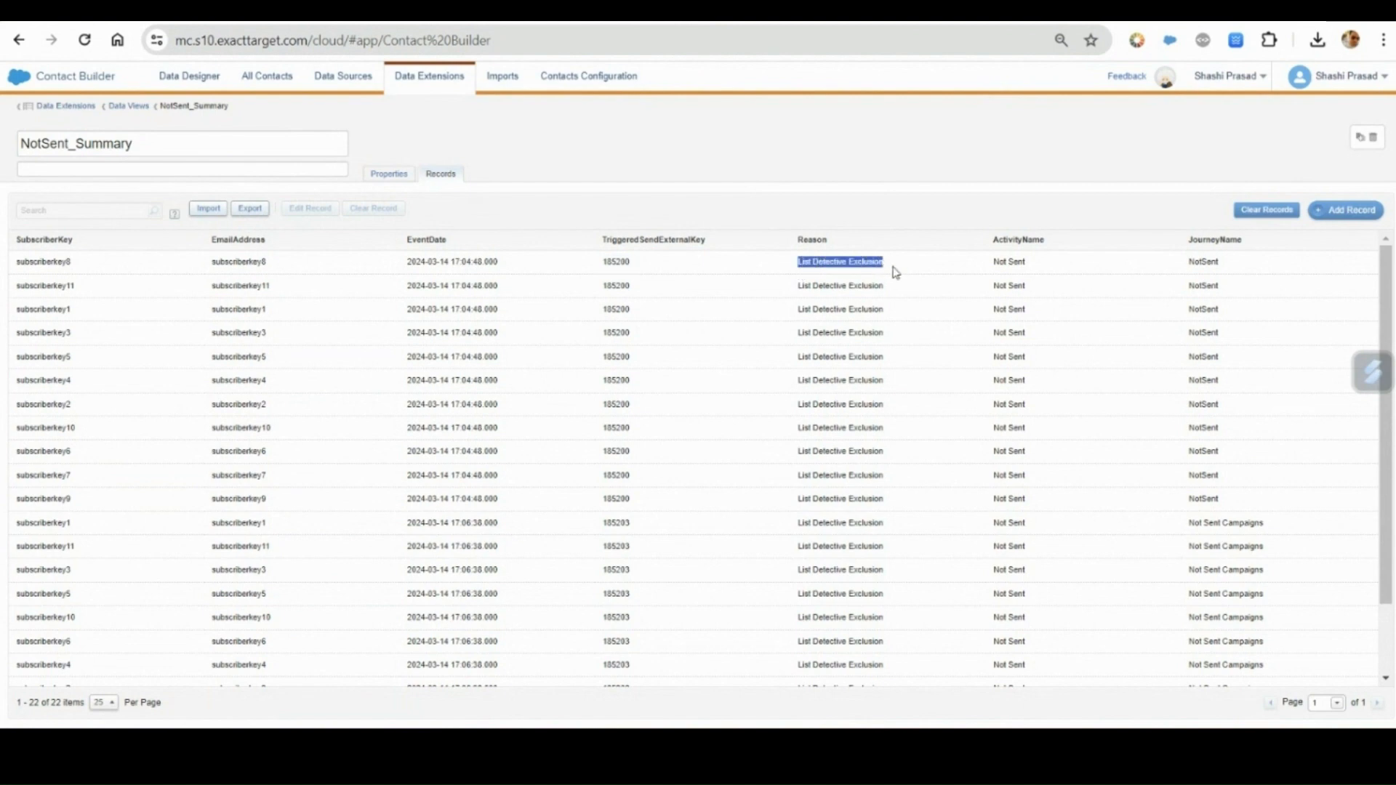
click(1006, 272)
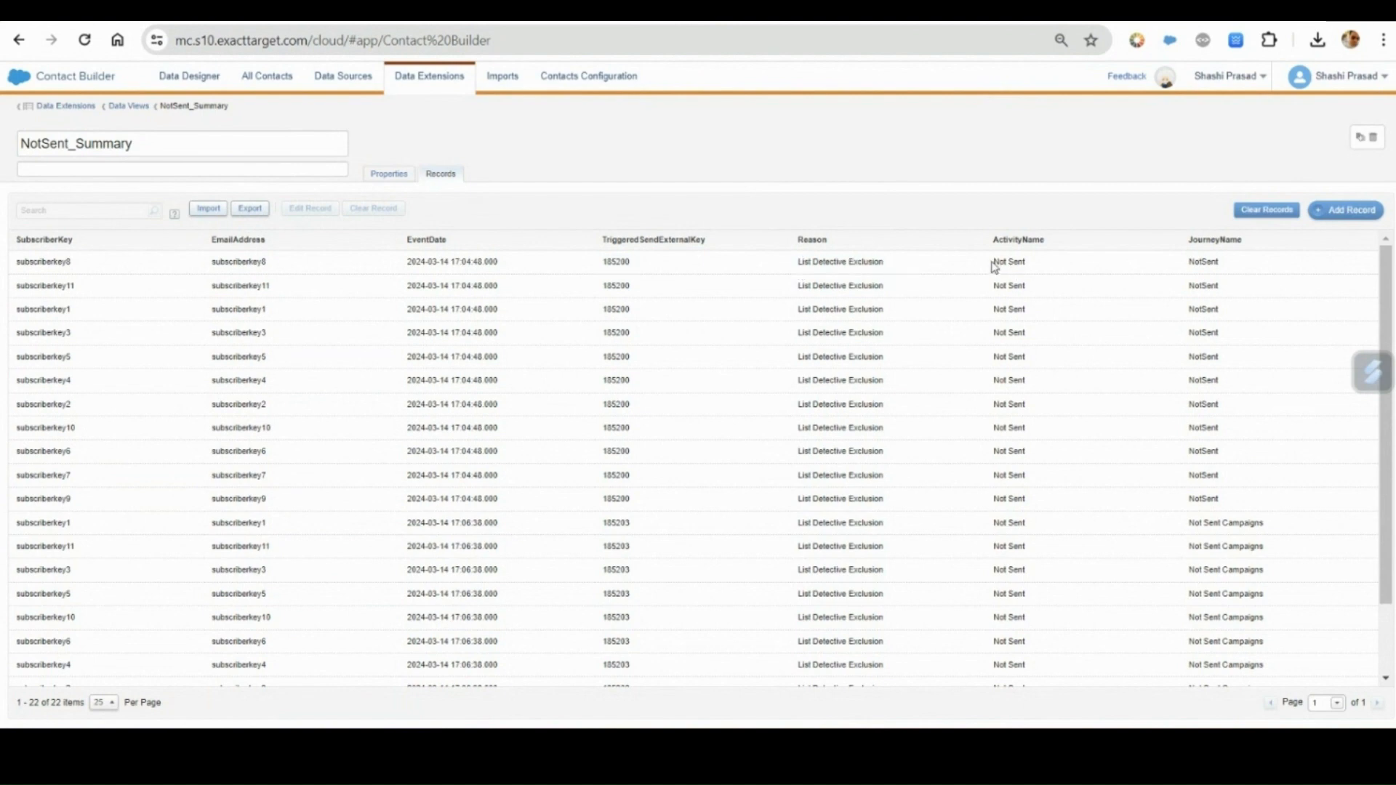
Examine the ActivityName and JourneyName values of the first NotSent_Summary record.
drag(995, 263, 1027, 266)
click(1034, 273)
double_click(1196, 265)
double_click(1205, 265)
drag(996, 260, 1027, 270)
triple_click(1026, 271)
Review the NotSent_Summary rows for the Not Sent Campaigns journey, checking their JourneyName and ActivityName values.
scroll(1168, 502, down, 2)
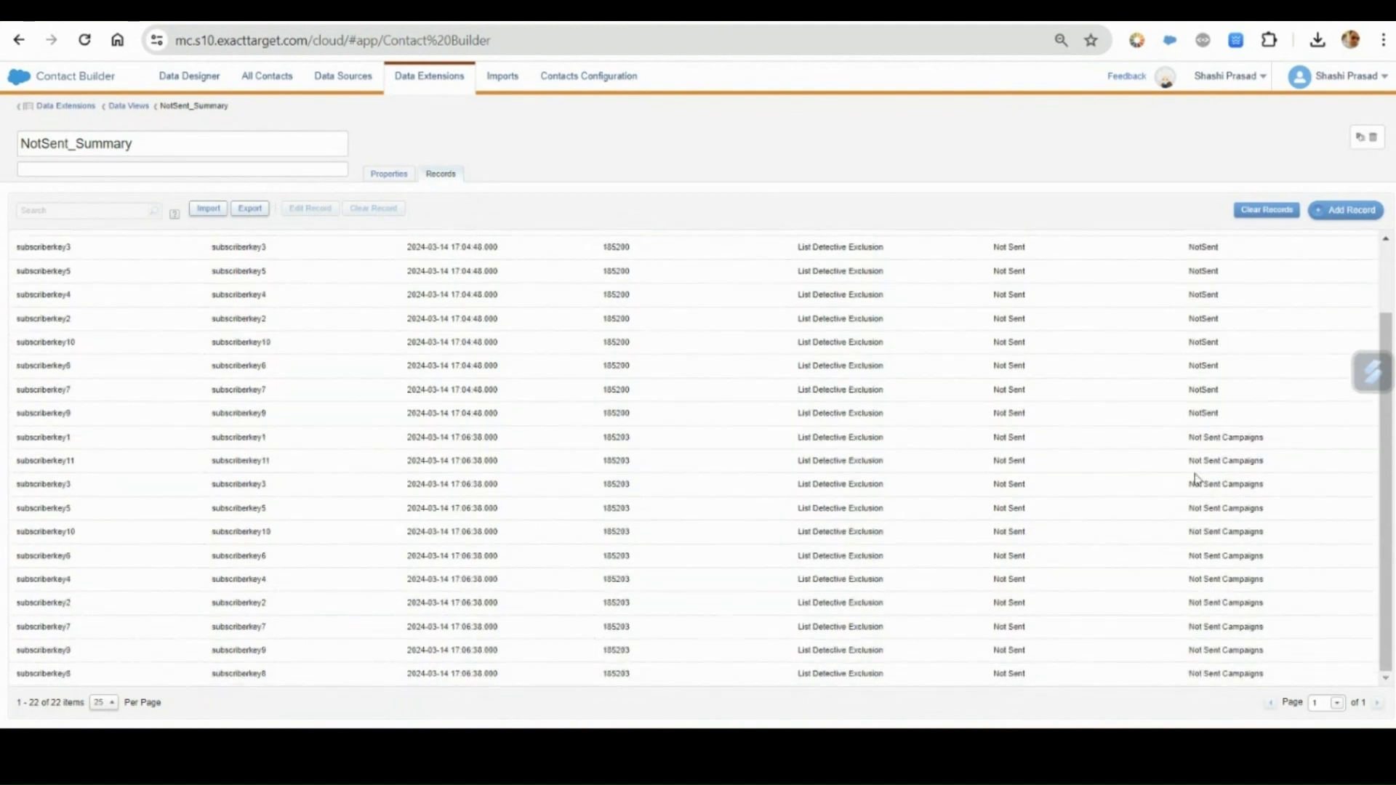
drag(1190, 443, 1268, 456)
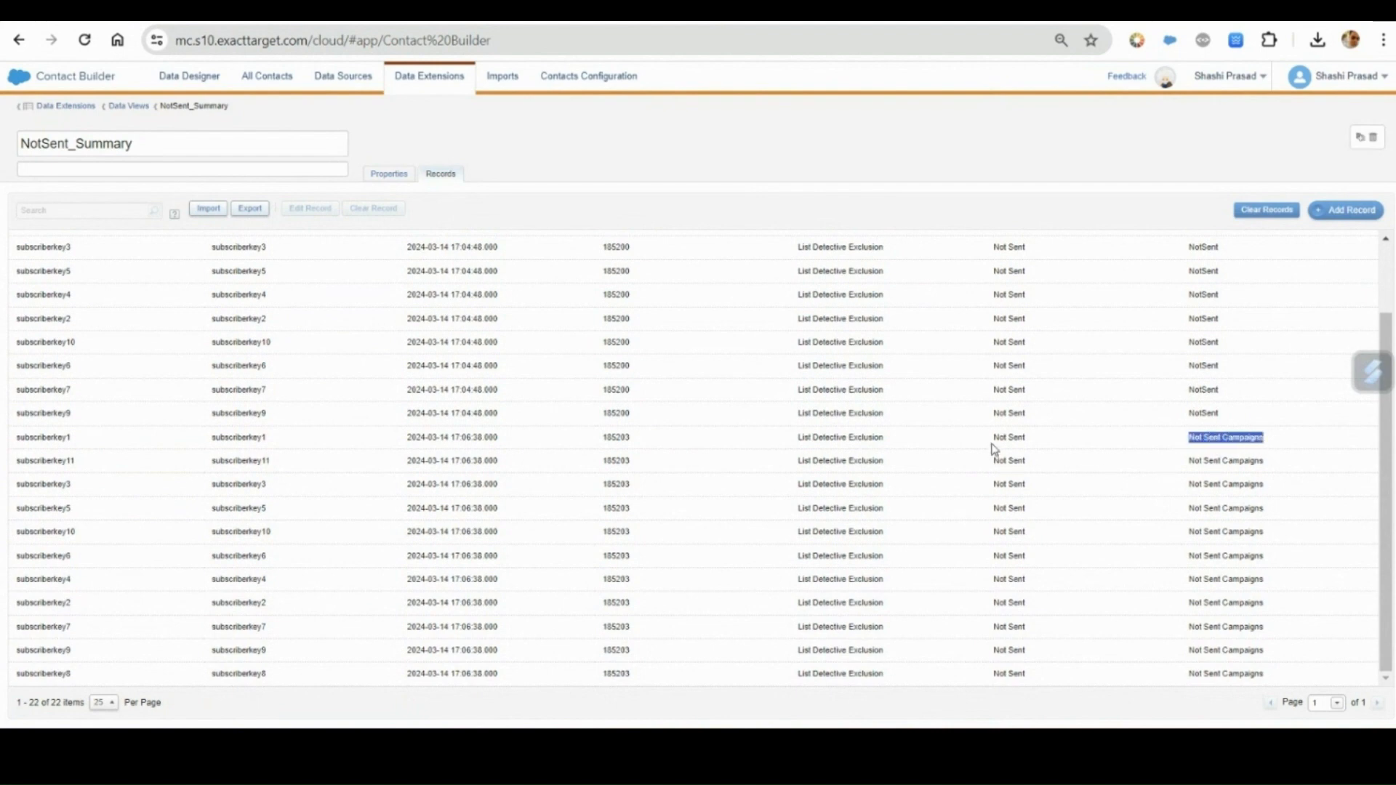
drag(996, 437, 1051, 452)
click(1053, 452)
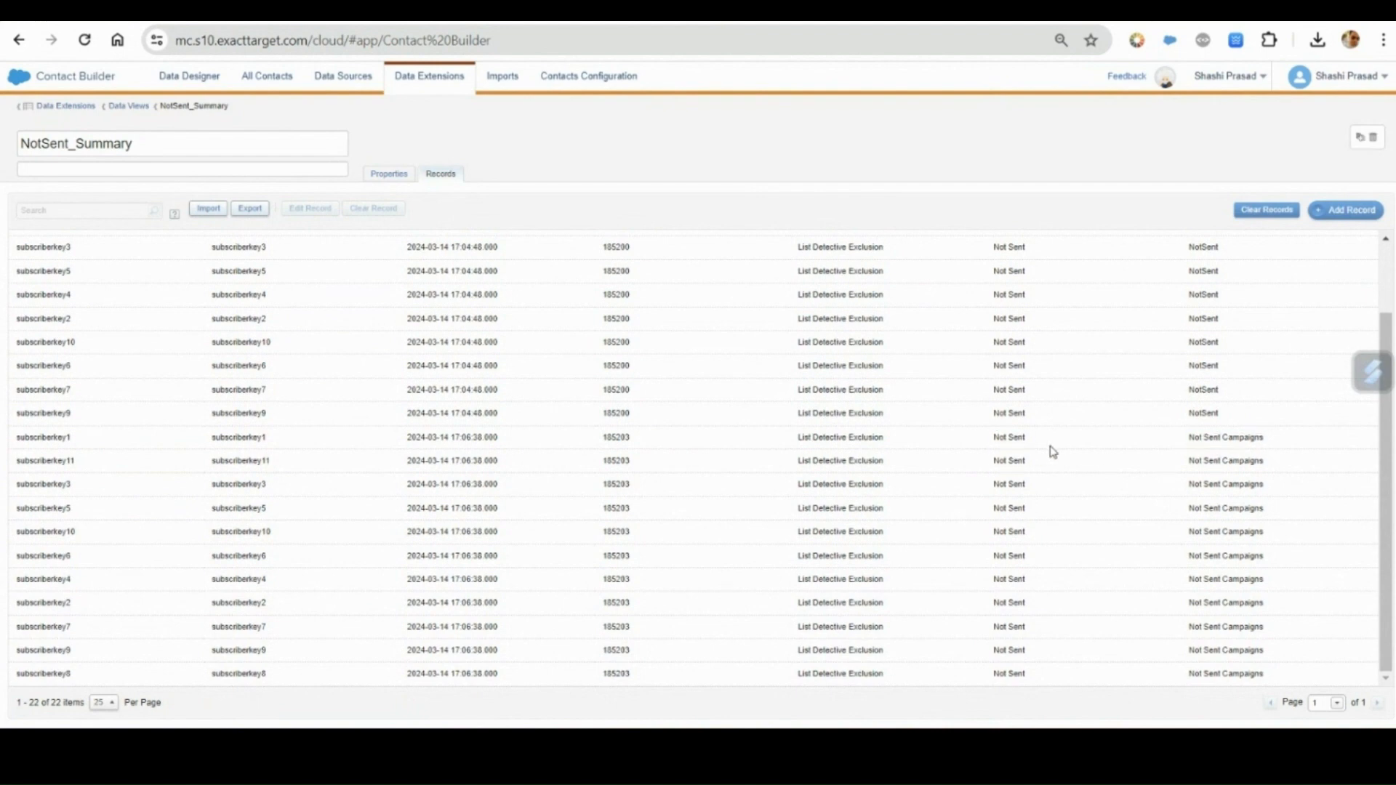
scroll(1063, 490, up, 3)
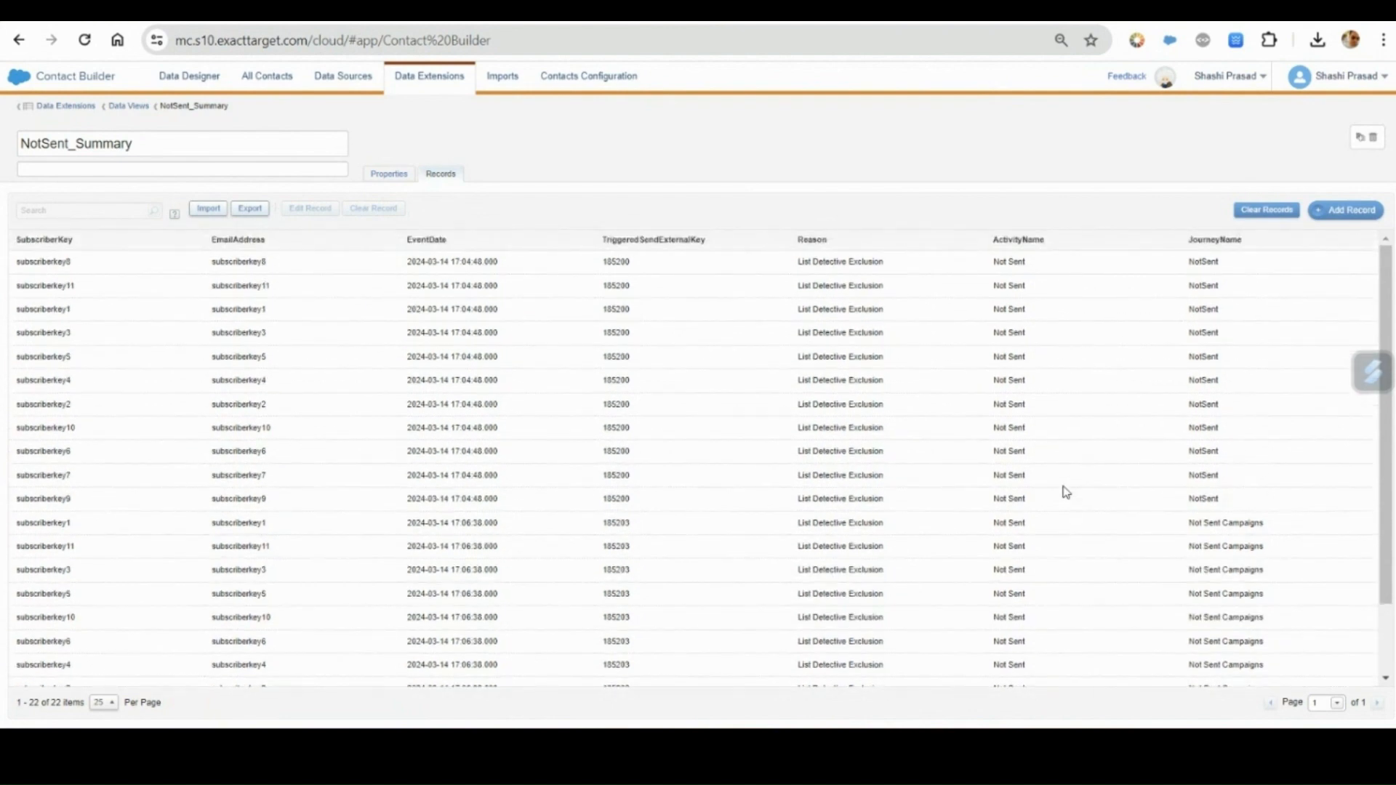
scroll(1063, 490, down, 3)
scroll(1063, 489, up, 3)
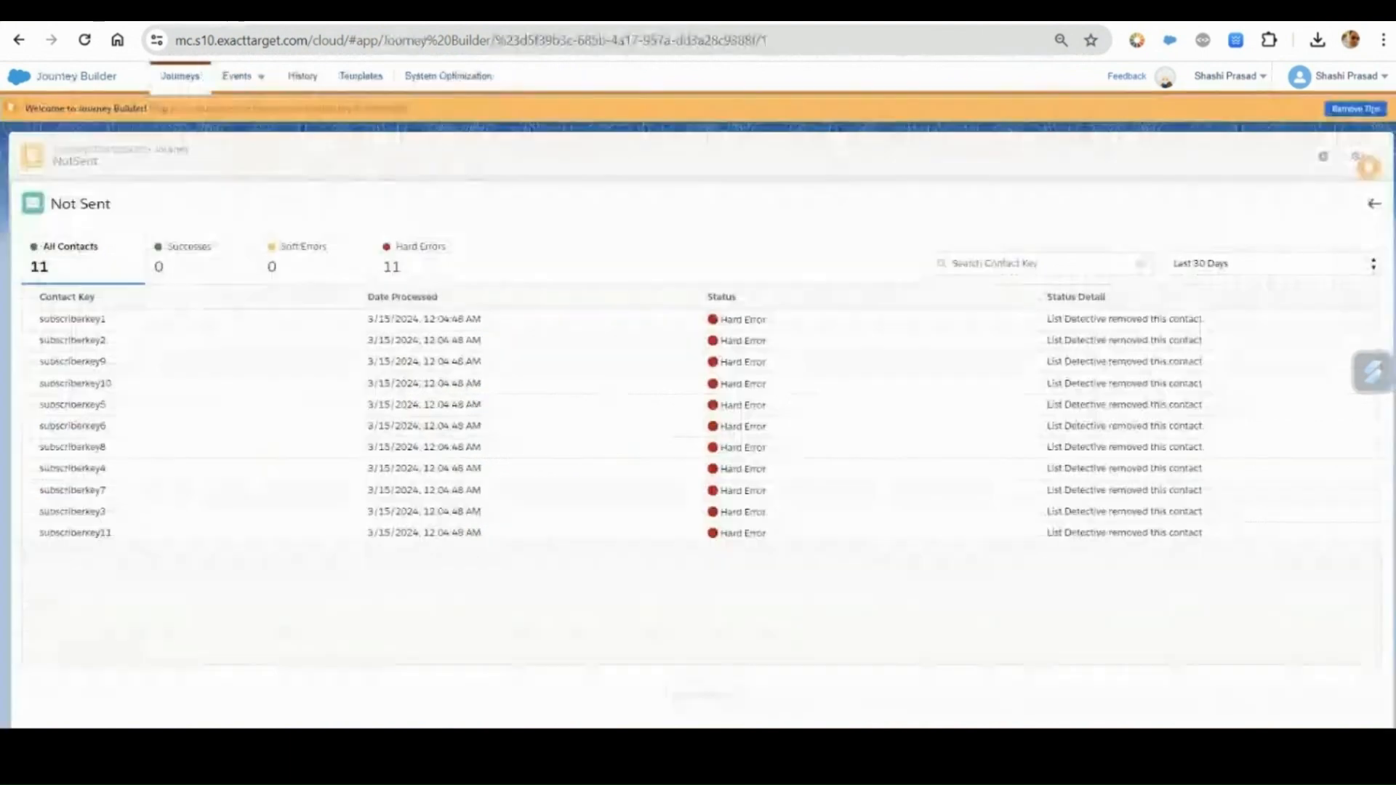
Compare the first summary record's journey and activity names with the NotSent journey in Journey Builder and view its Not Sent activity summary.
click(1373, 205)
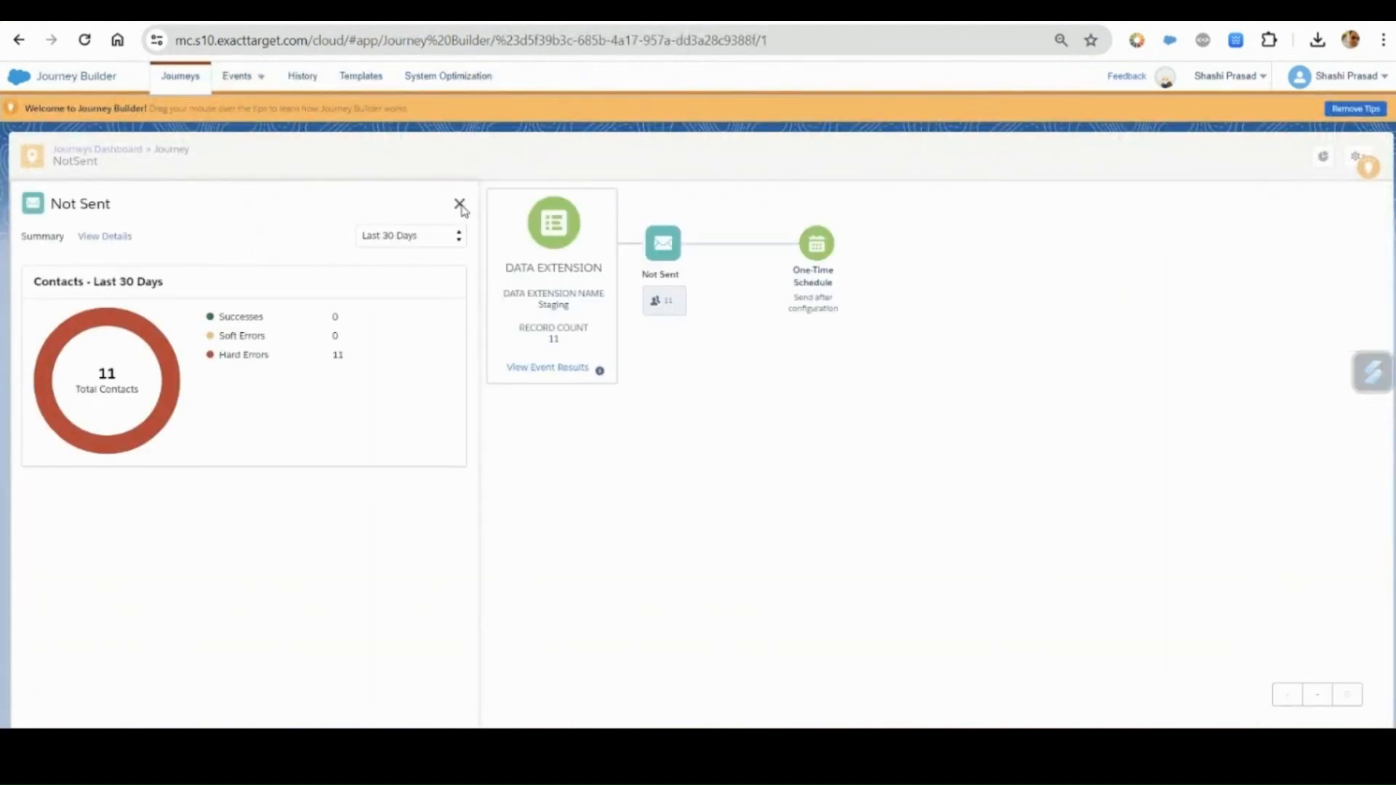
click(460, 205)
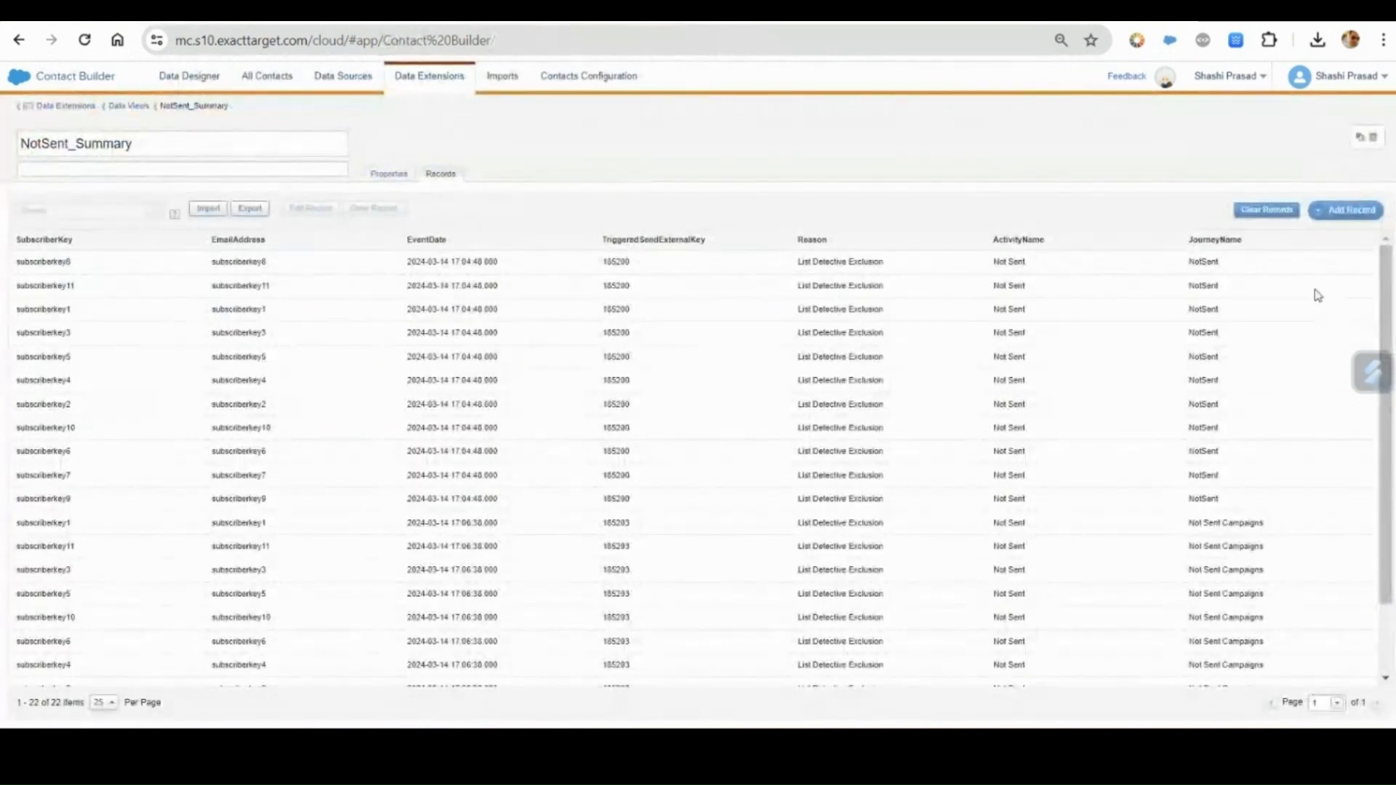
double_click(1202, 260)
drag(994, 263, 1036, 270)
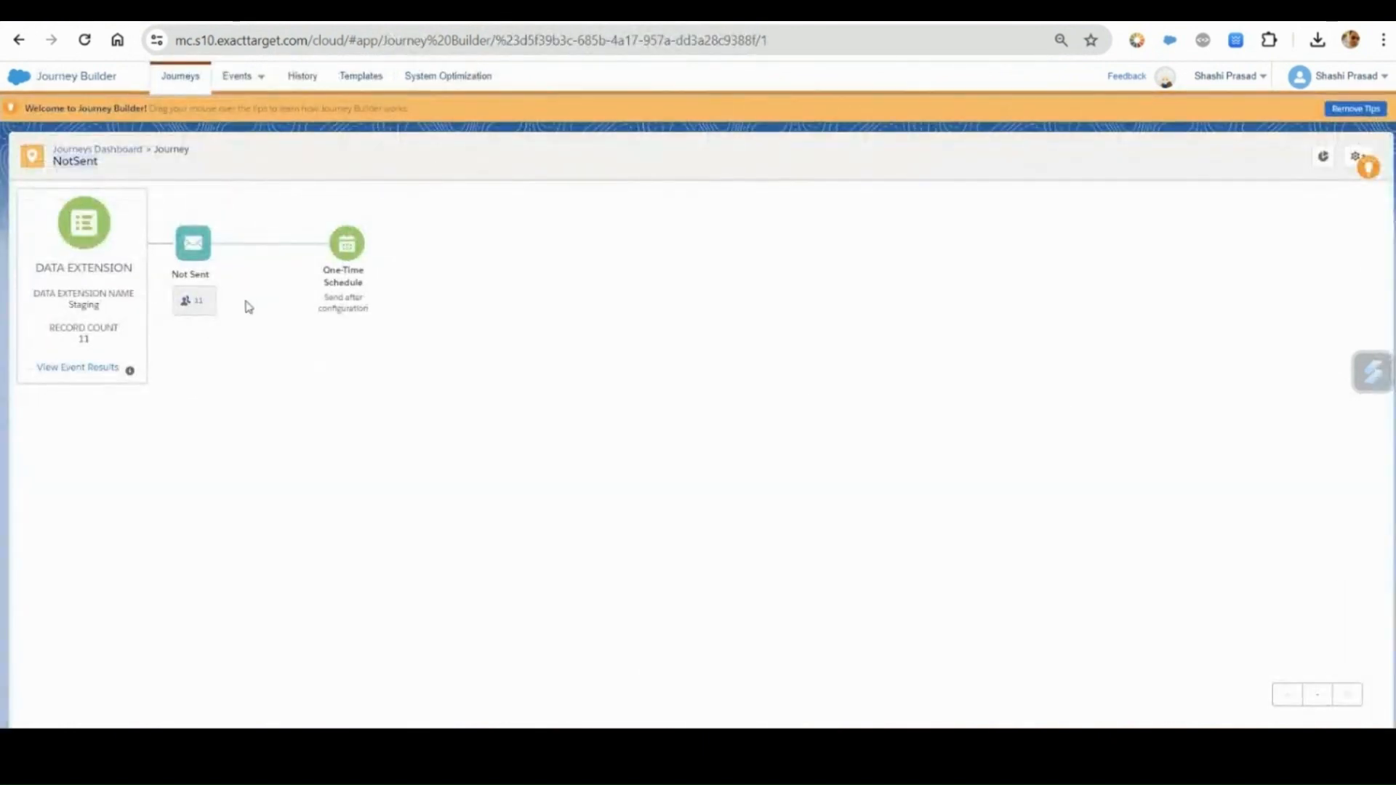
click(198, 304)
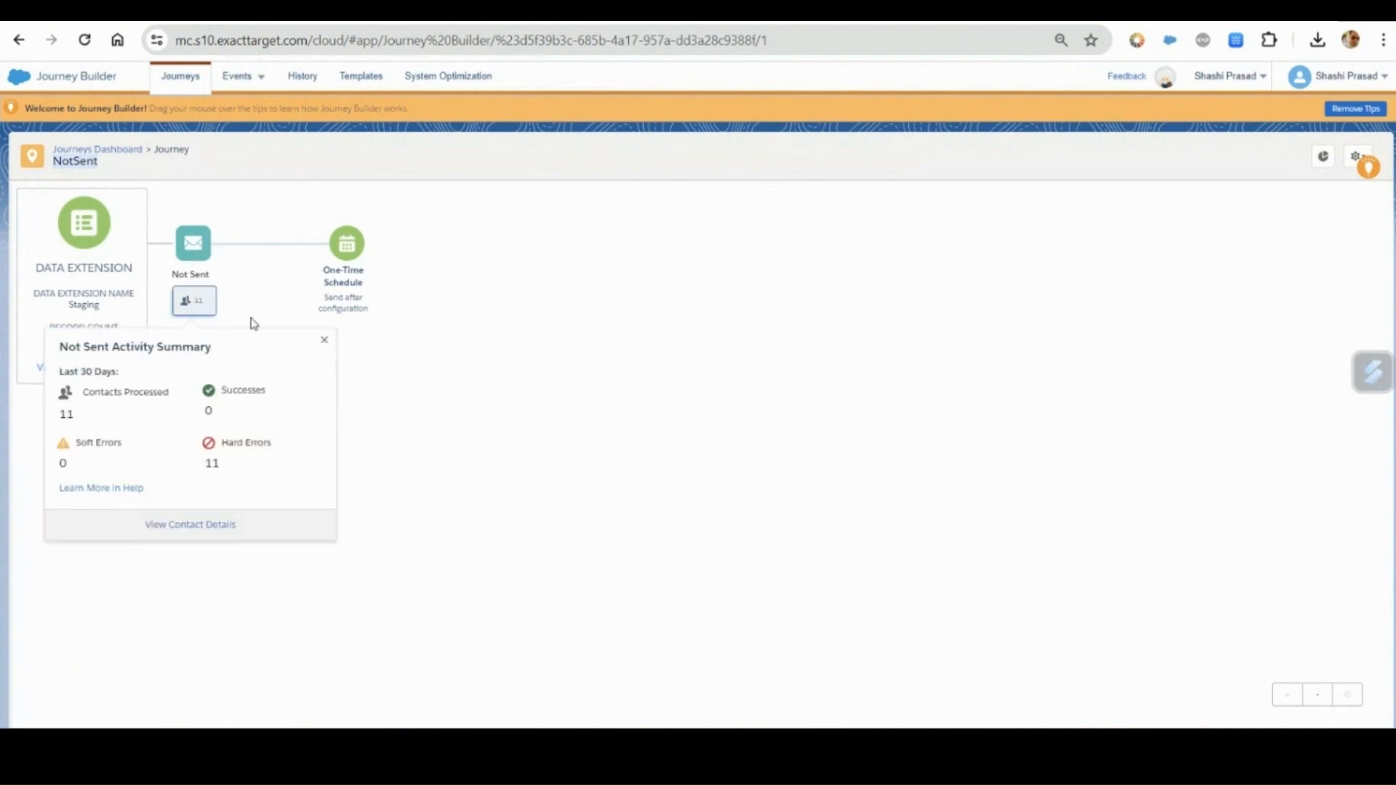
Copy the journey name Not Sent Campaigns from NotSent_Summary, search for it in the Journey Builder dashboard and open that journey.
click(190, 80)
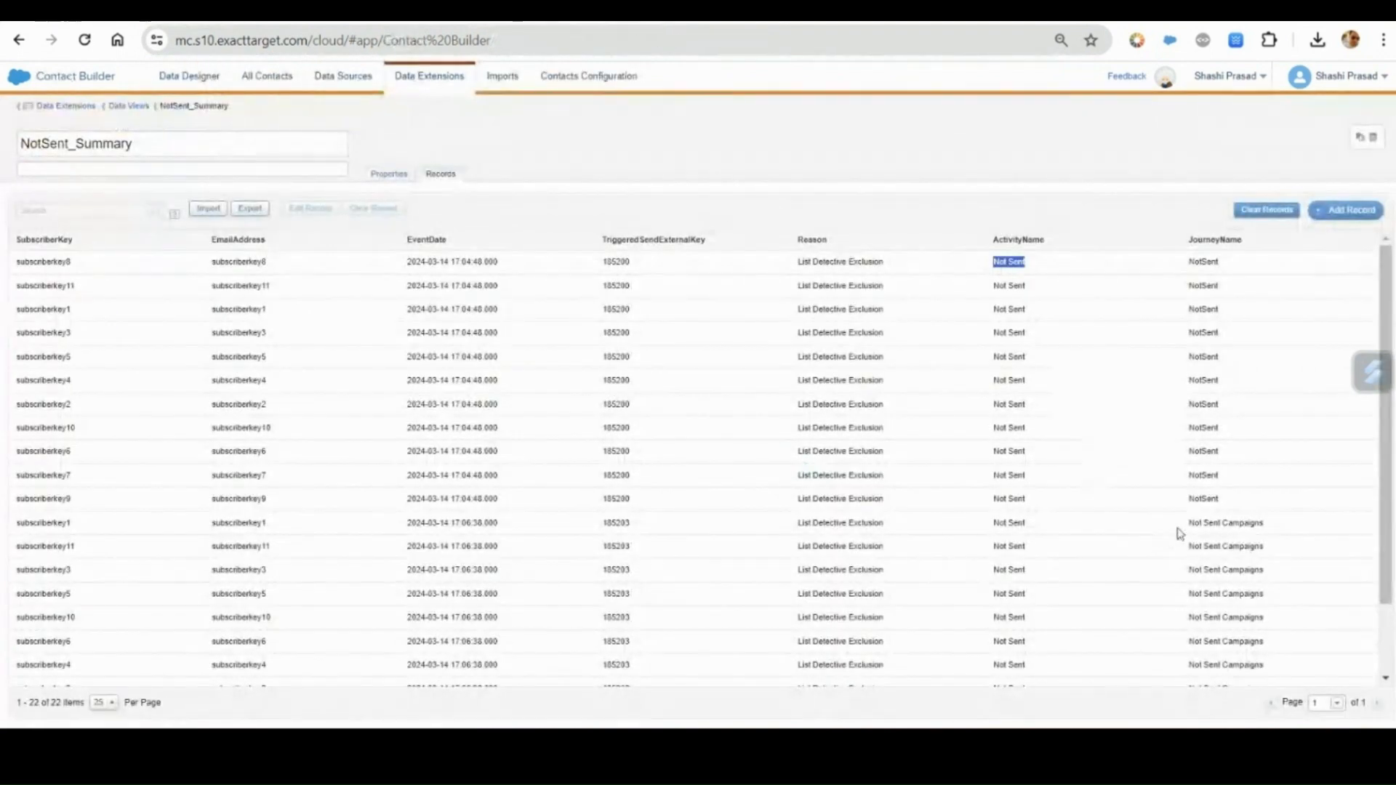
drag(1190, 523, 1266, 535)
key(ctrl+c)
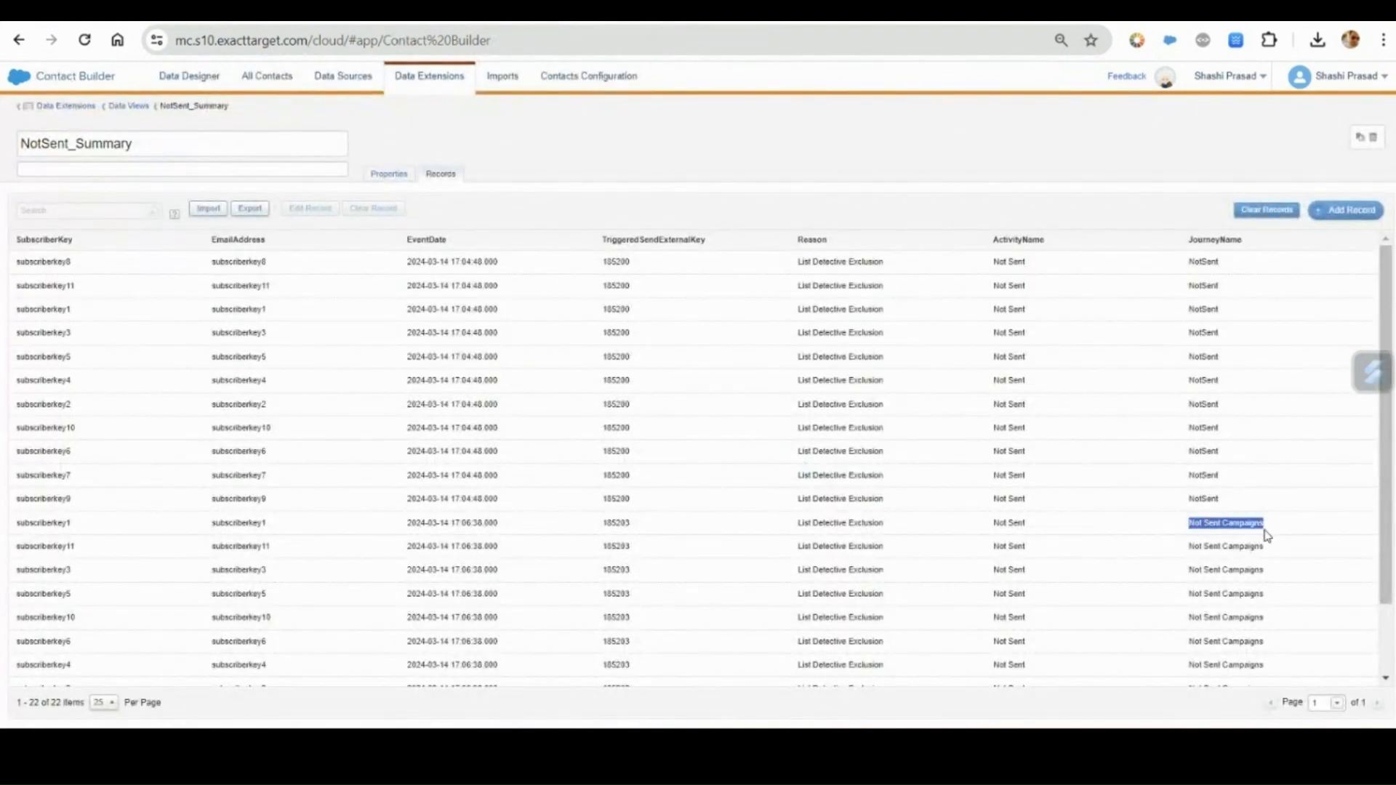
click(273, 13)
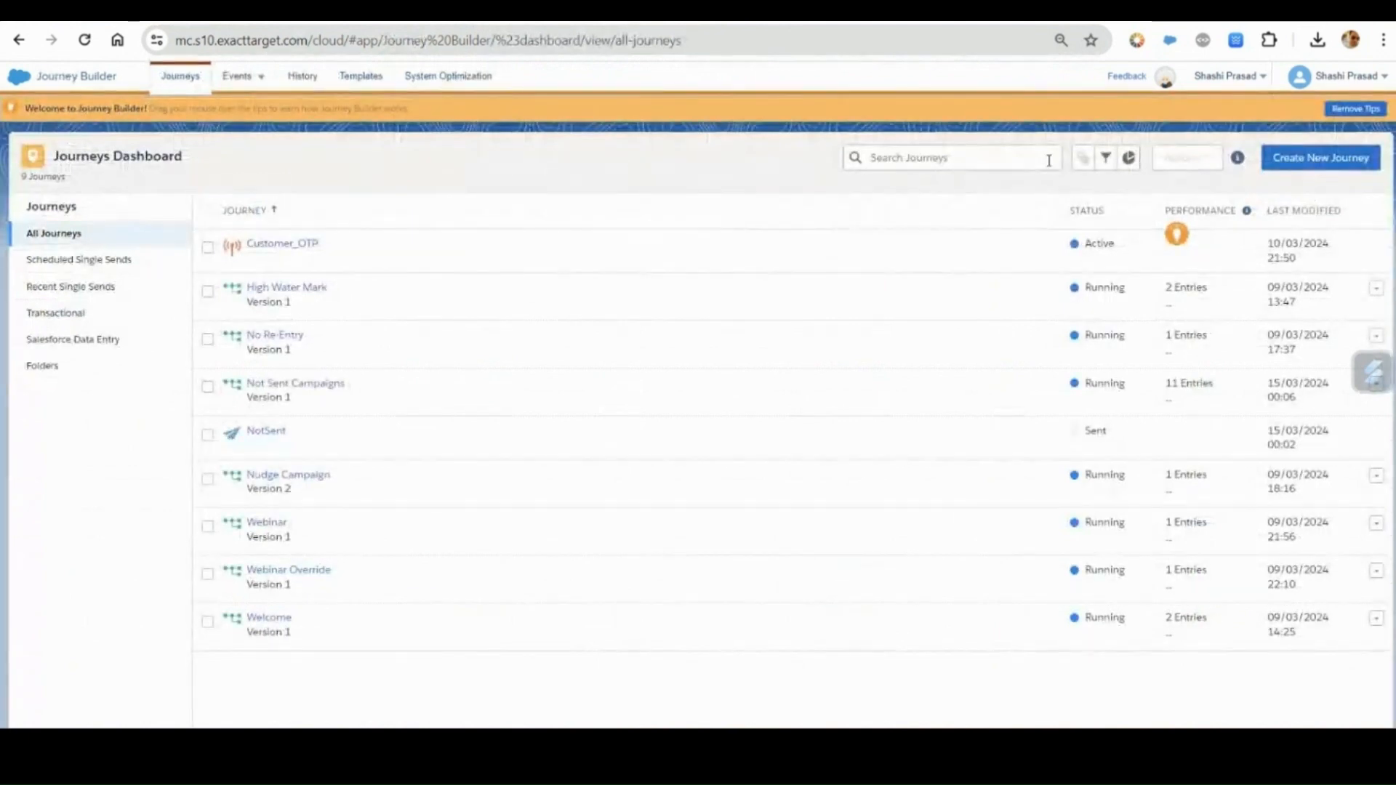
click(972, 149)
key(ctrl+v)
key(Return)
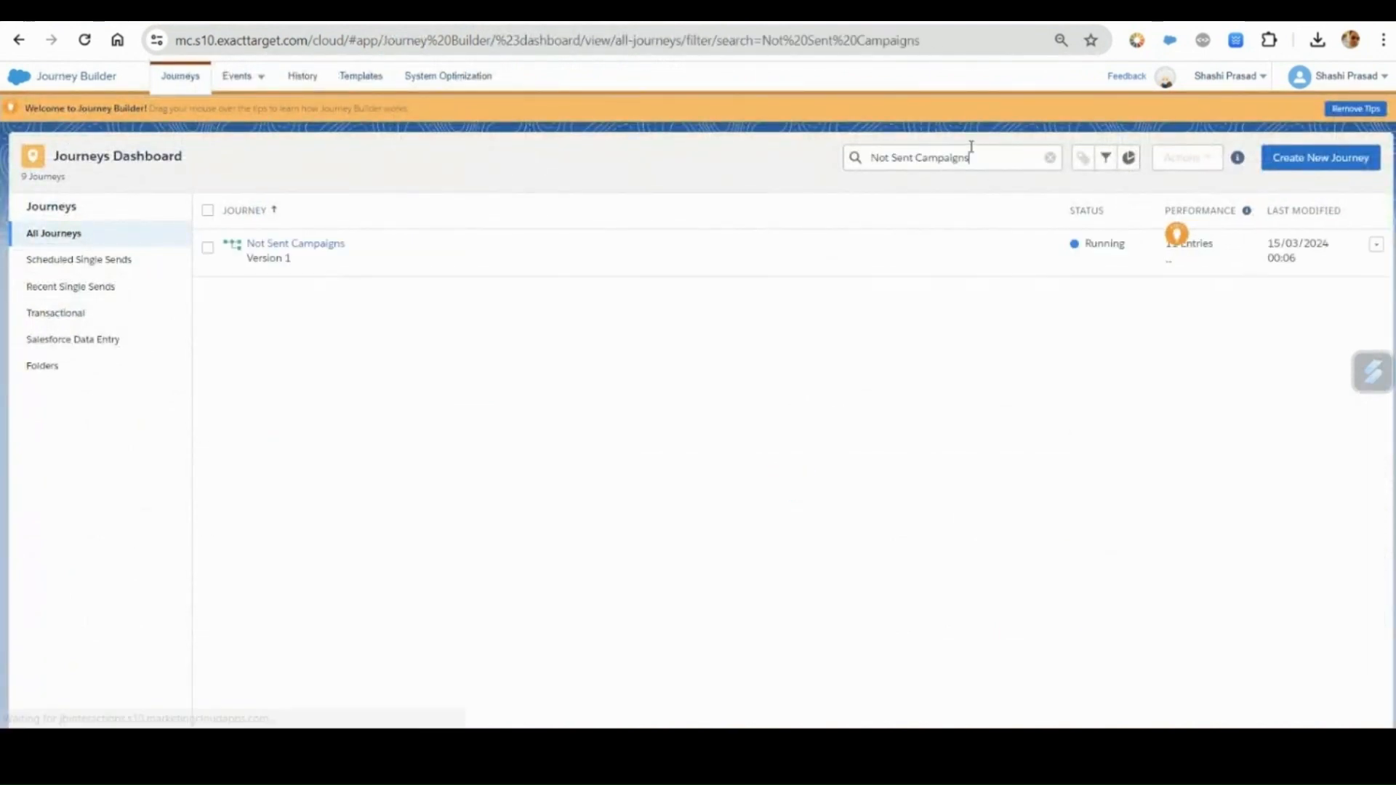
click(321, 251)
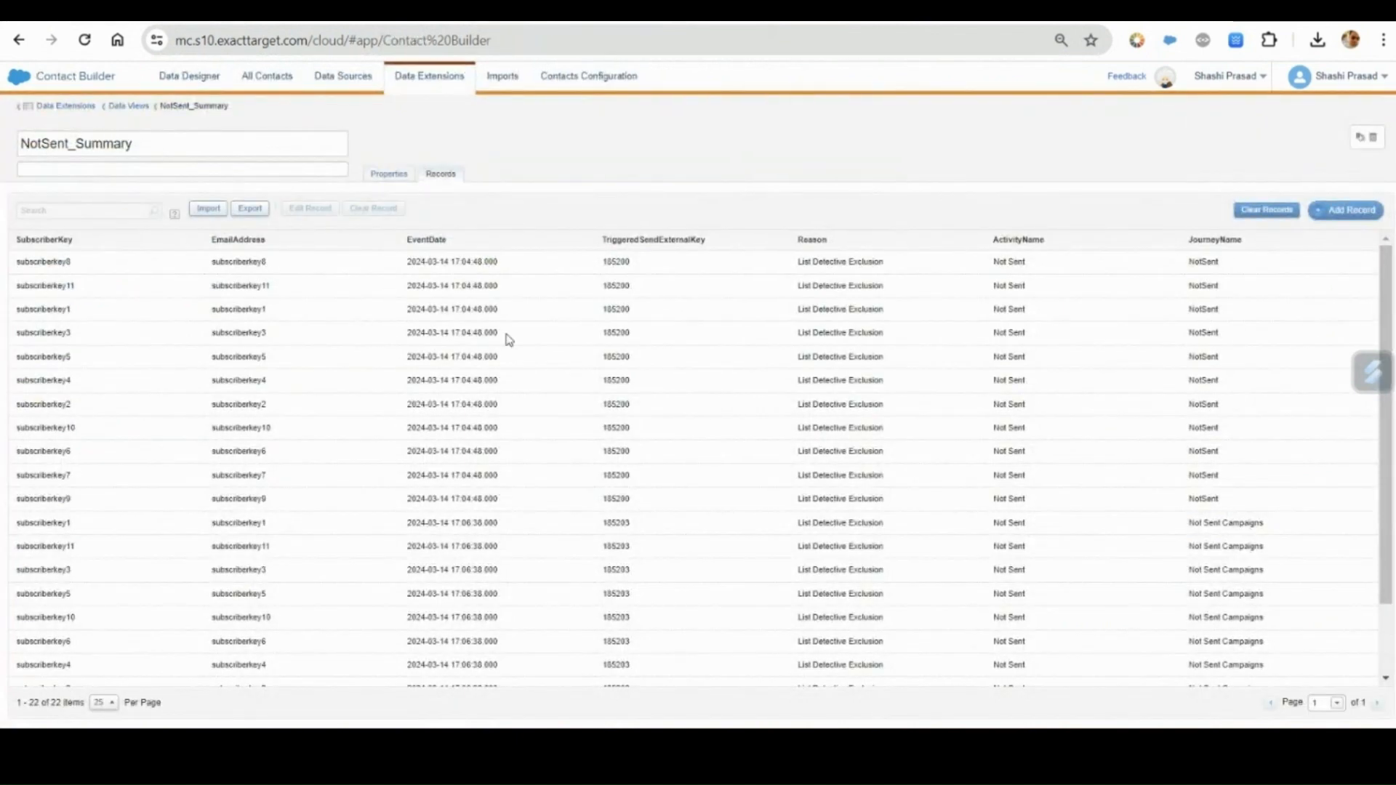
Review the NotSent_Summary records in Contact Builder again, checking the EmailAddress column.
scroll(509, 339, down, 2)
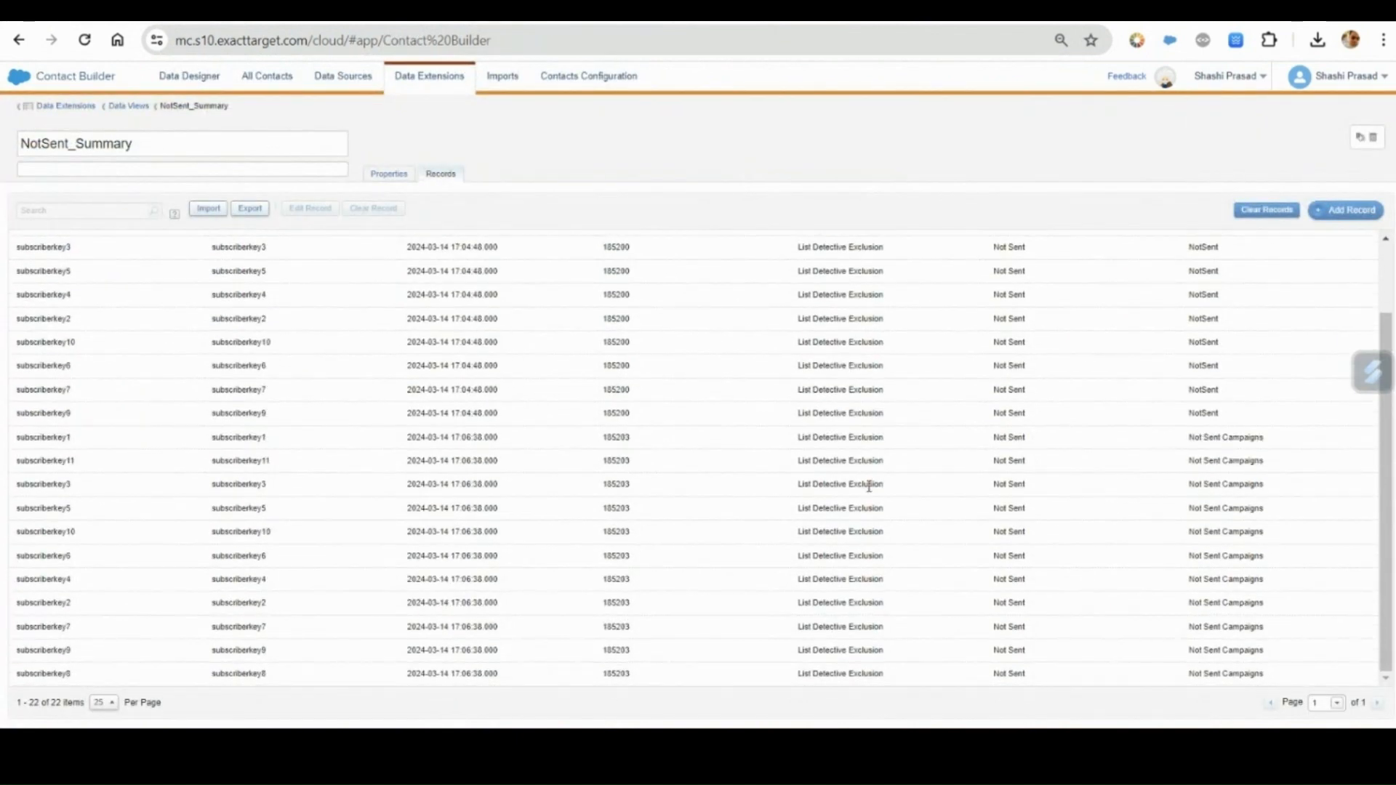
scroll(1241, 530, up, 2)
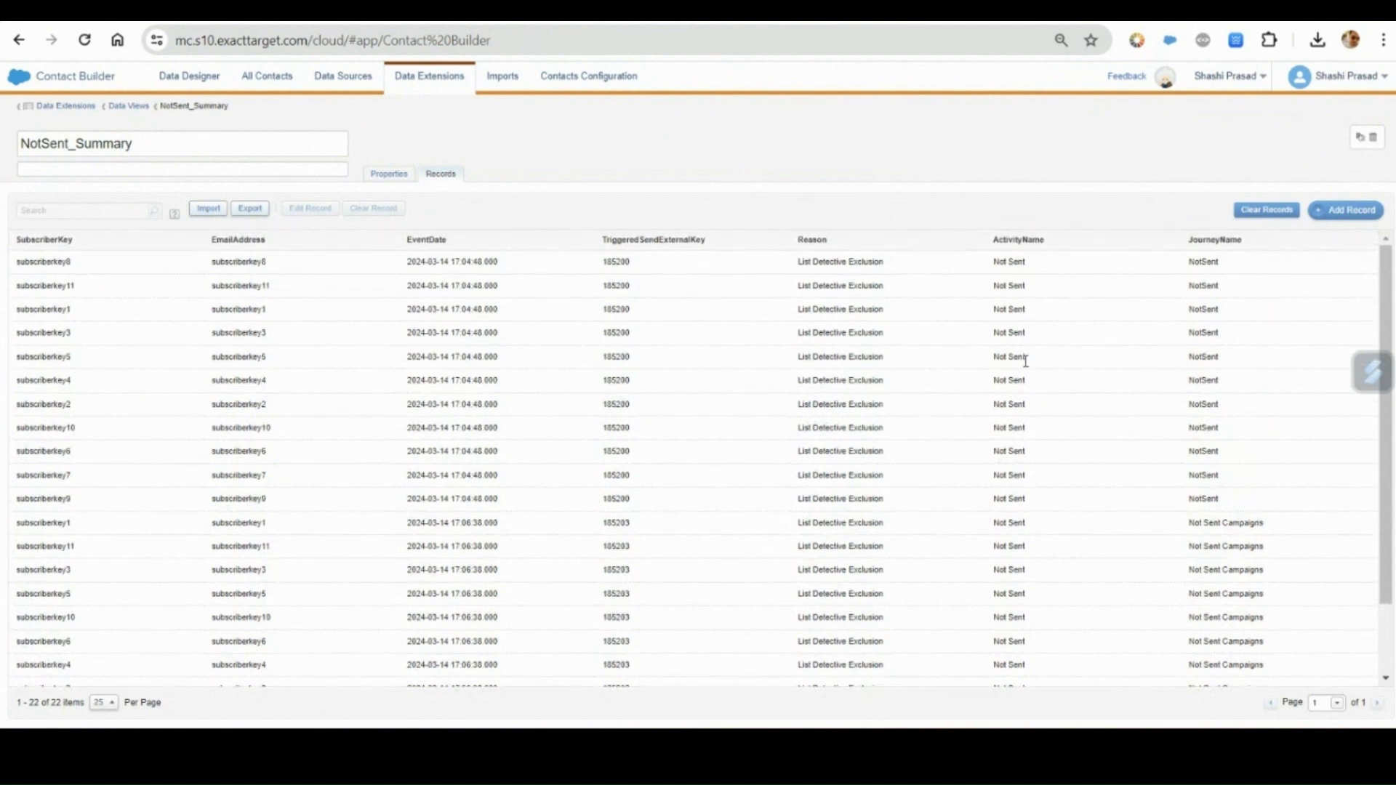
scroll(1023, 359, down, 1)
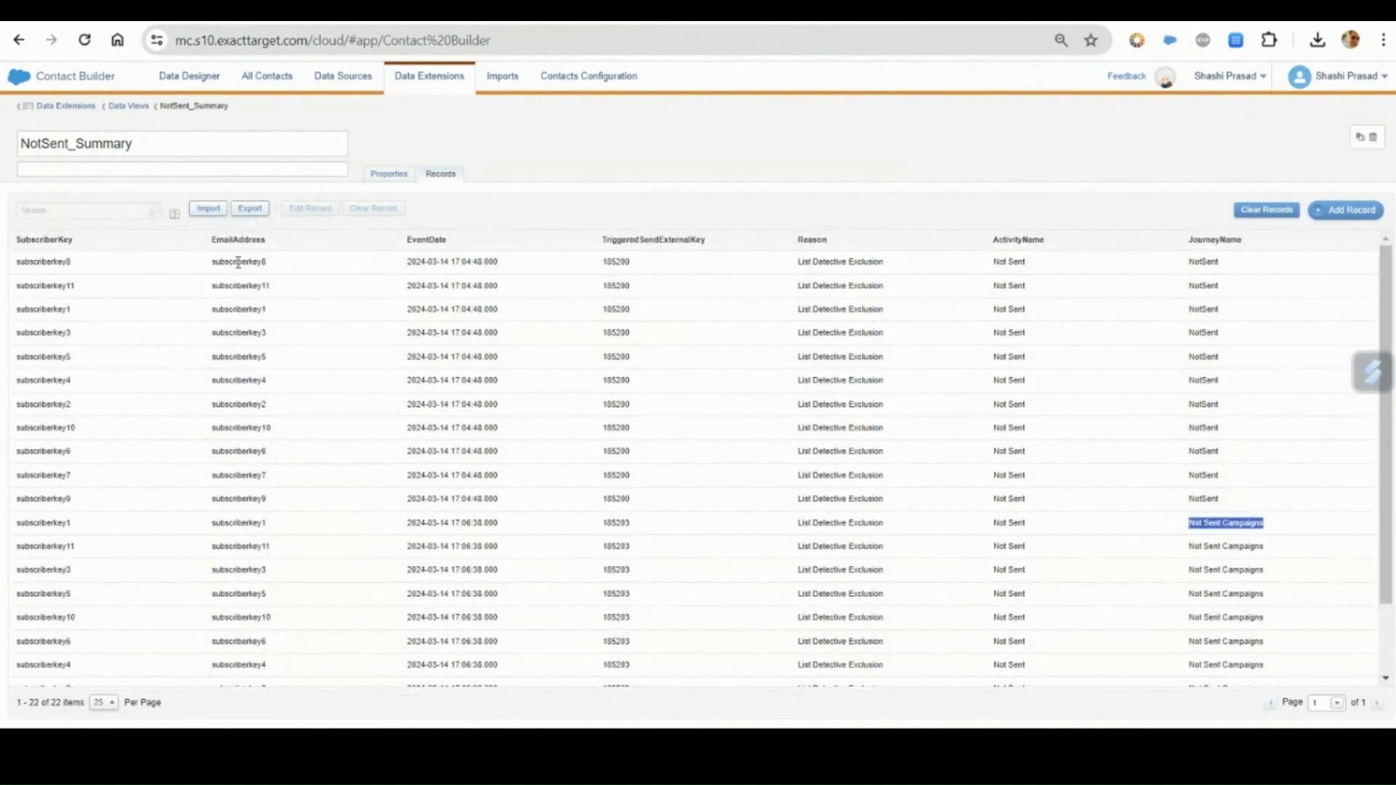
double_click(238, 262)
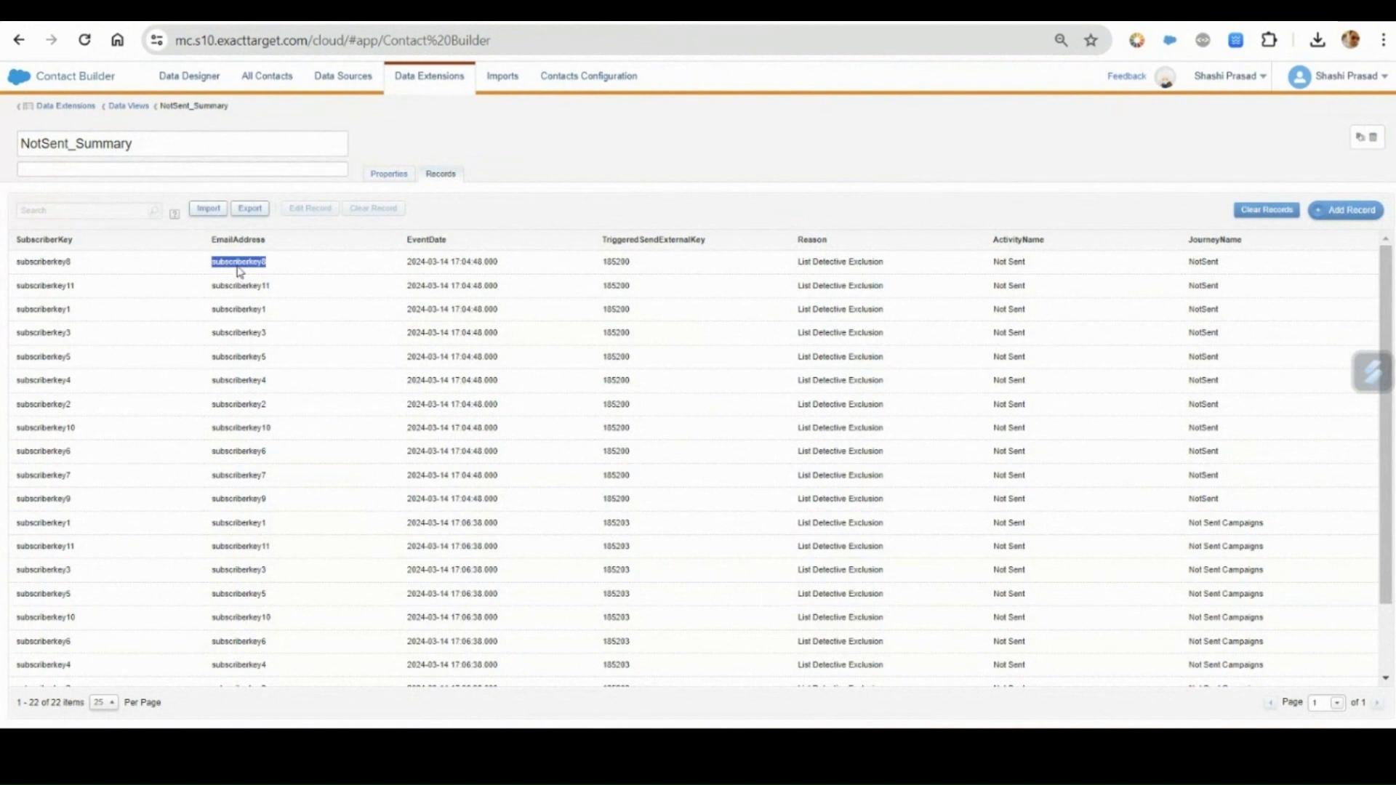
Reopen the NotSent_DataViews records from the Data Views folder and check the first row's SubscriberKey.
click(127, 107)
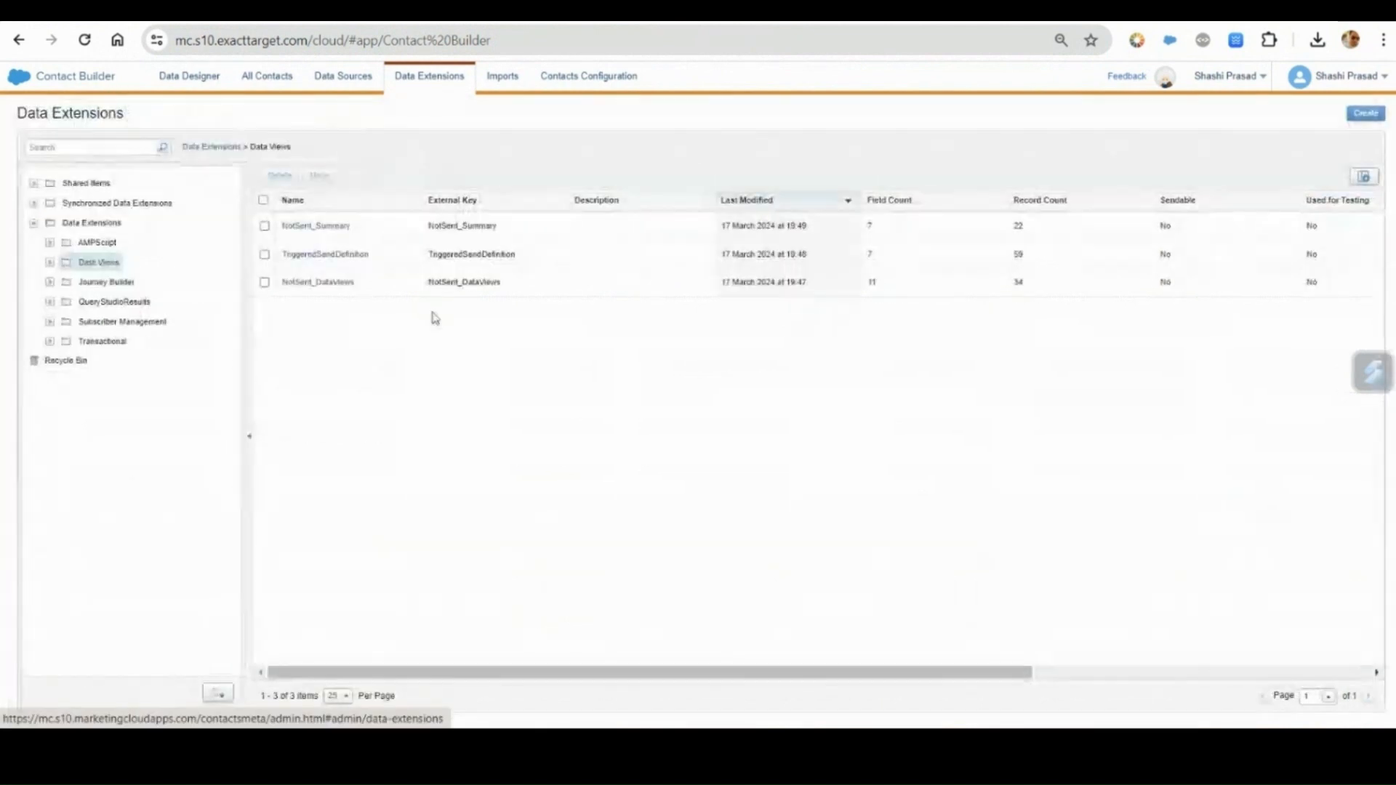
click(324, 284)
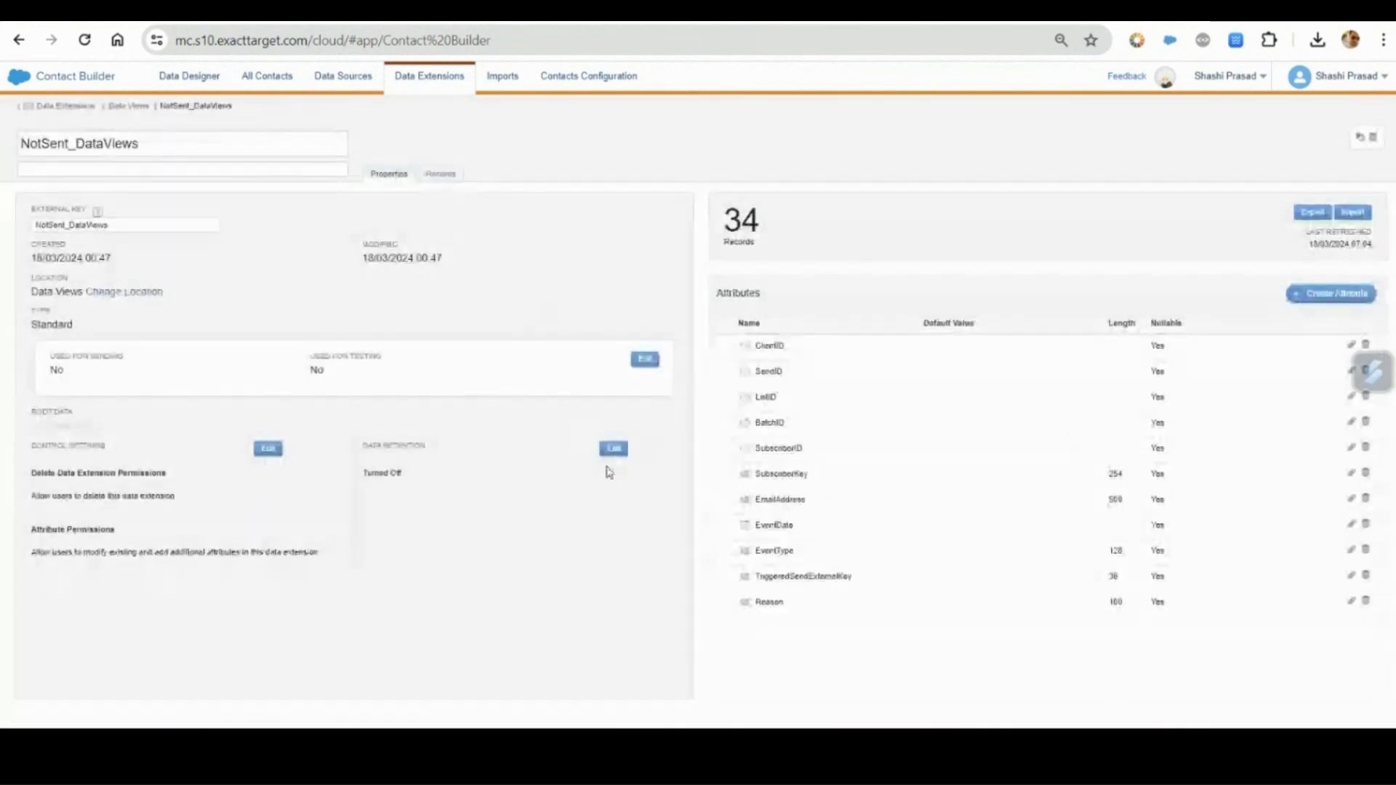
click(441, 174)
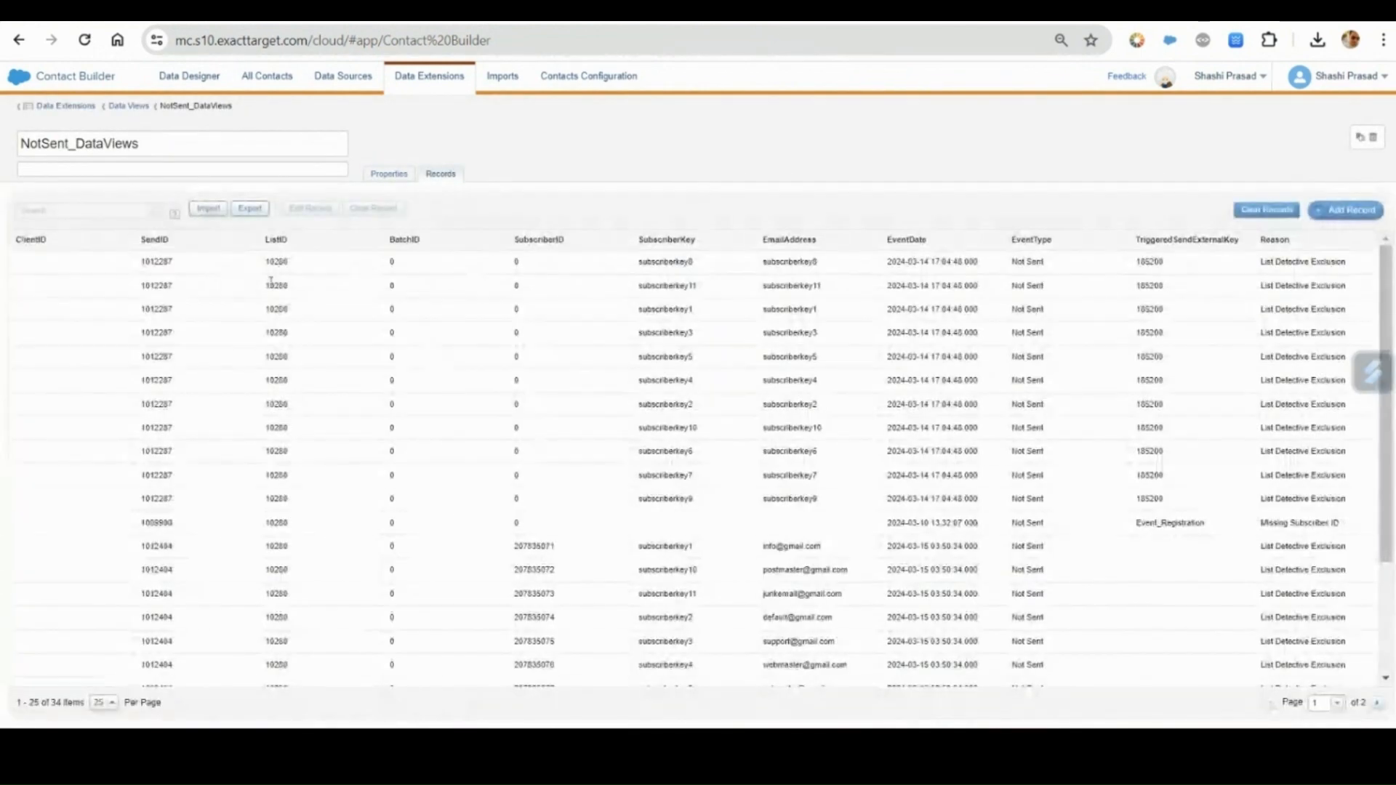
double_click(666, 263)
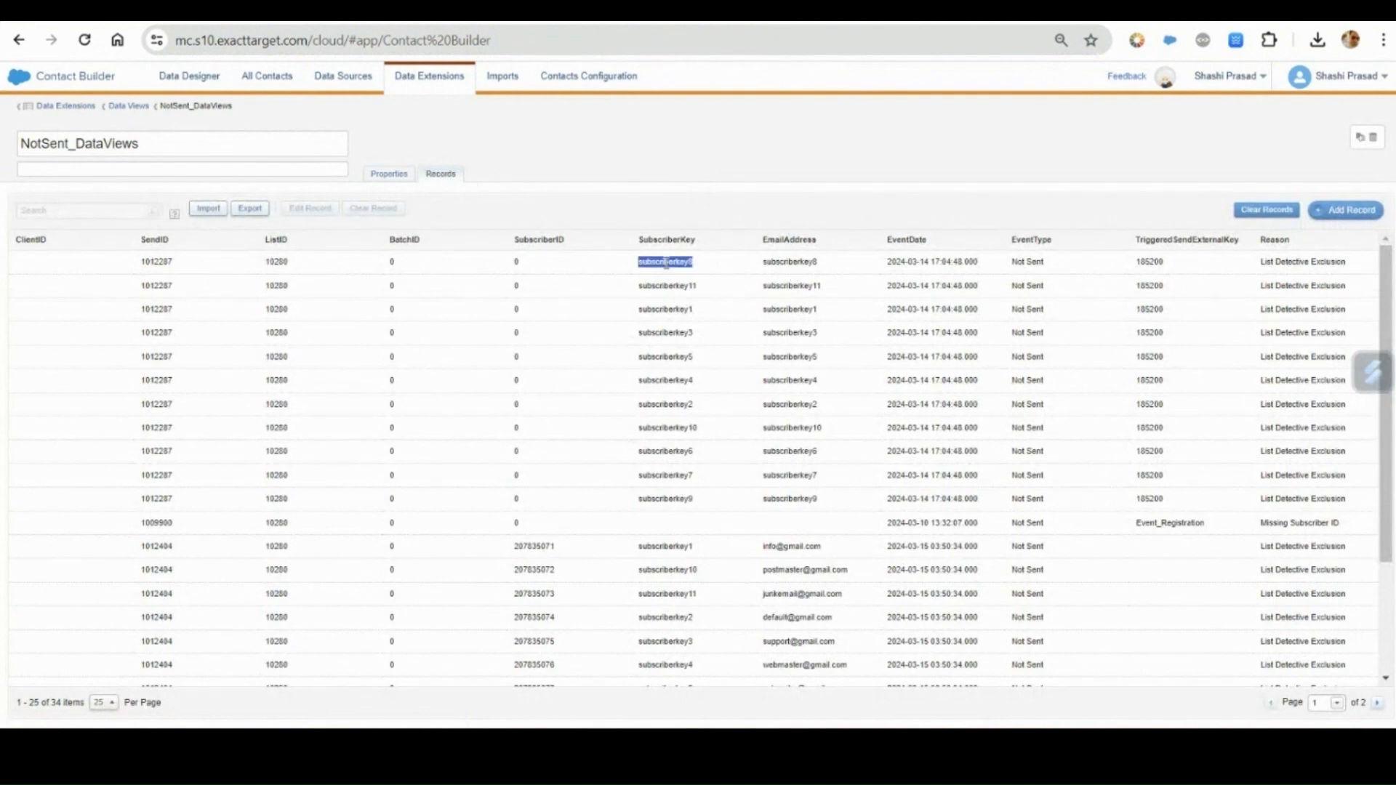
Examine the SubscriberKey and EmailAddress columns across the full NotSent_DataViews record list, with 200 records shown per page.
double_click(785, 261)
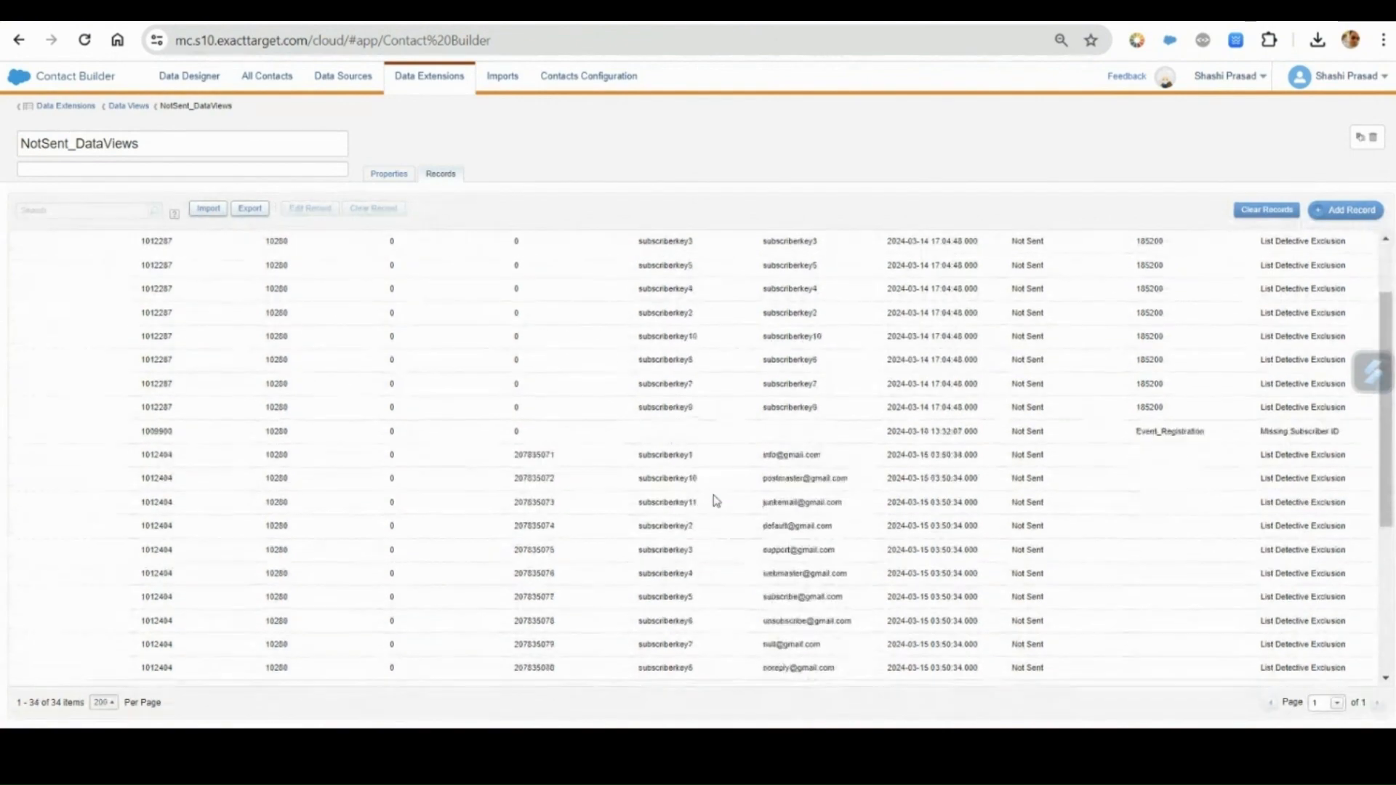
scroll(715, 501, down, 4)
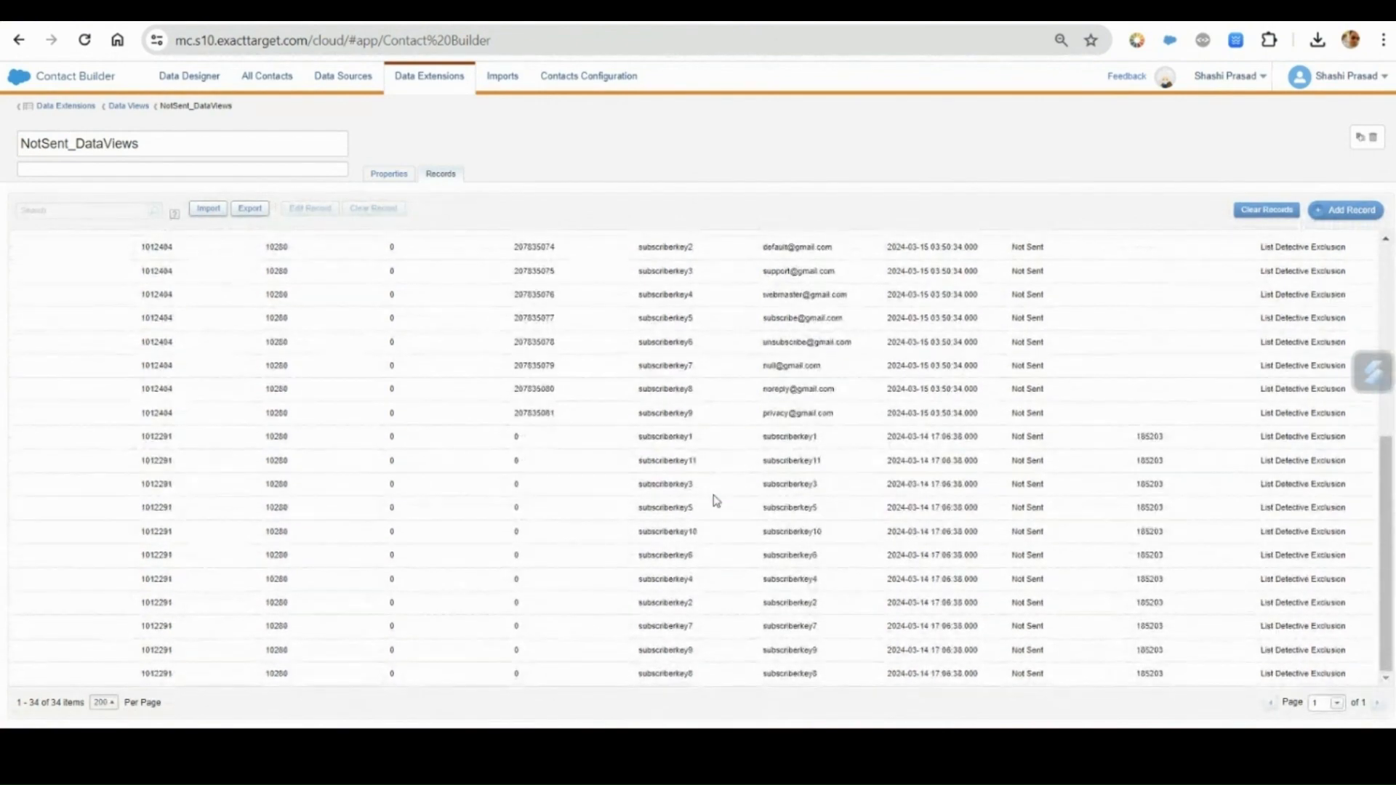
scroll(714, 501, up, 3)
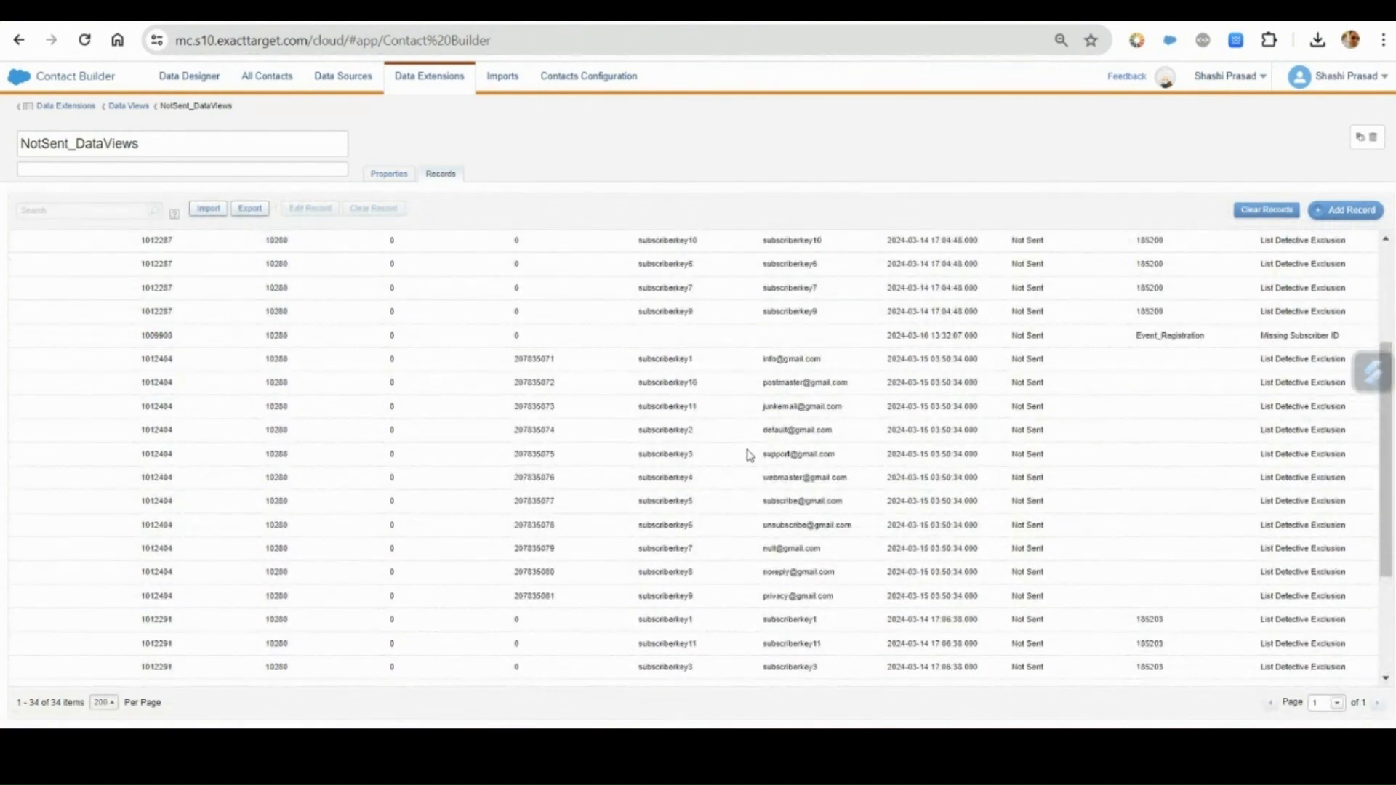
scroll(751, 458, up, 2)
drag(765, 450, 842, 464)
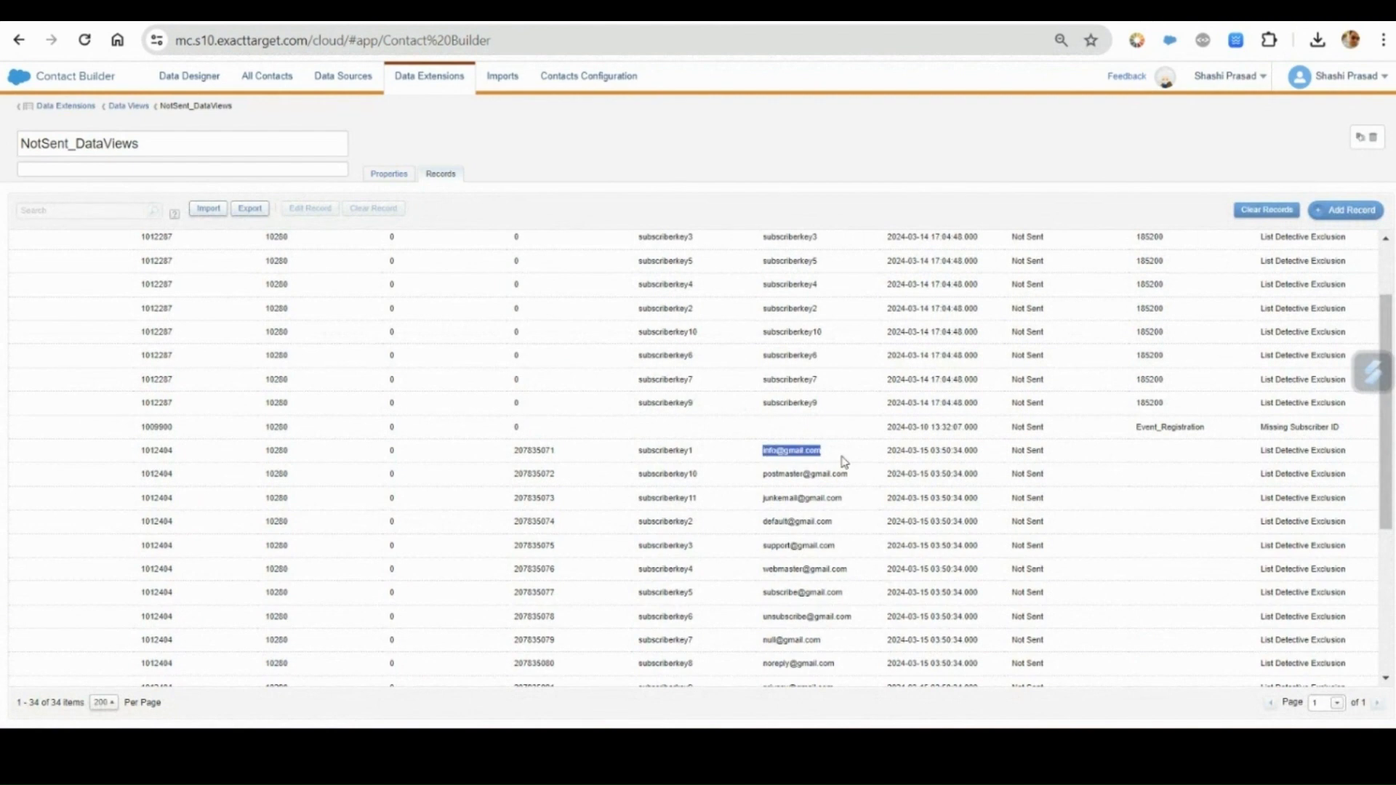
scroll(791, 518, up, 2)
scroll(793, 516, down, 2)
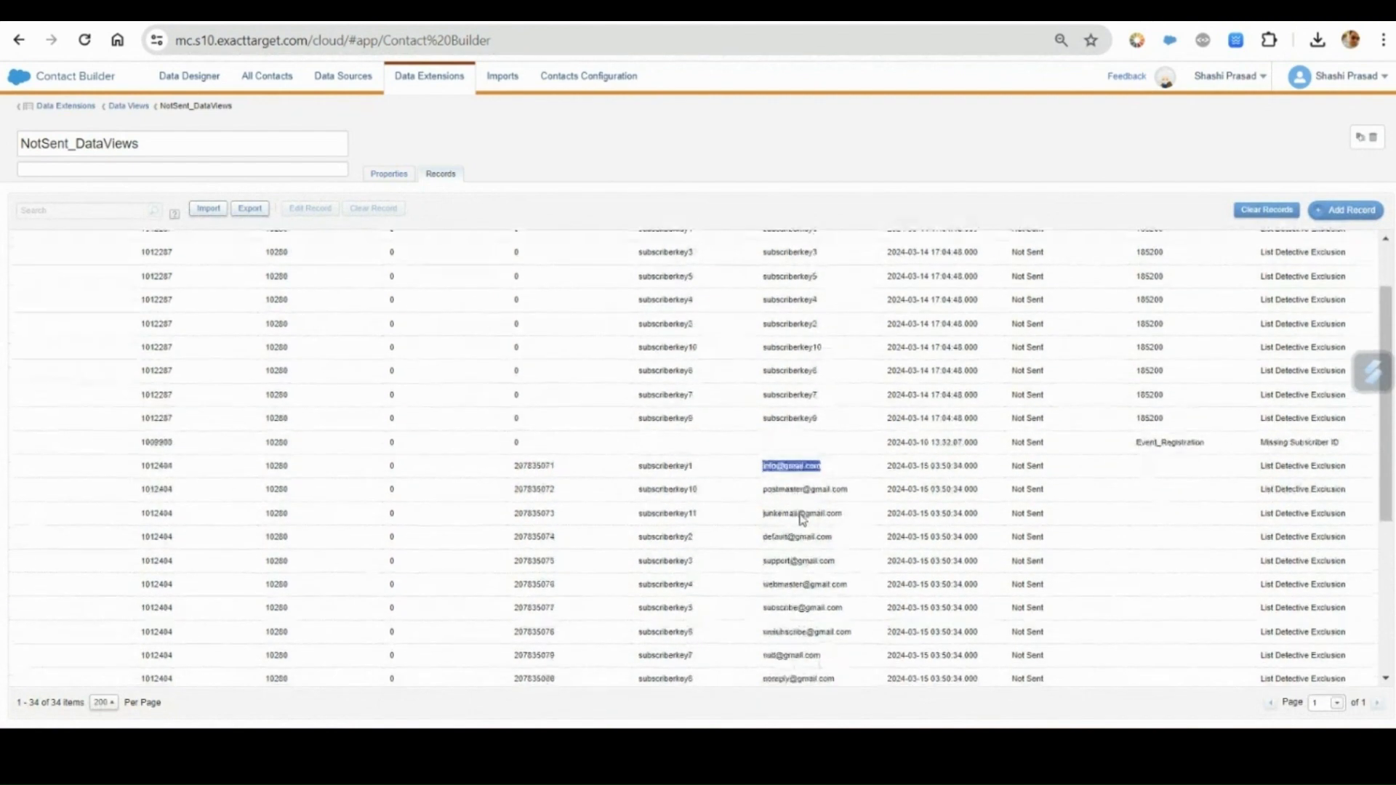
Check the EmailAddress values of subscriberkey1, subscriberkey10 and subscriberkey11 in the SendID 1012404 records.
drag(763, 477, 849, 480)
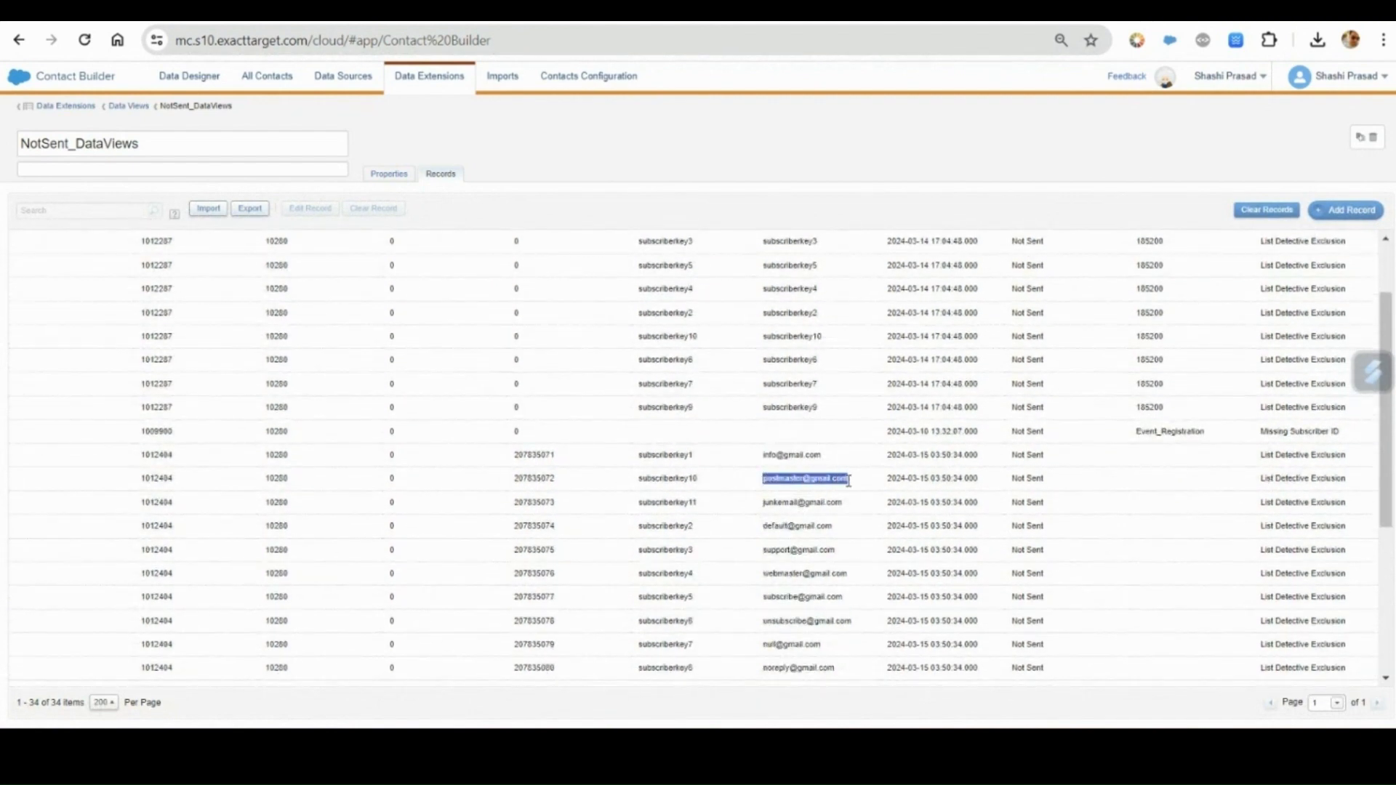
click(779, 455)
double_click(783, 479)
double_click(776, 502)
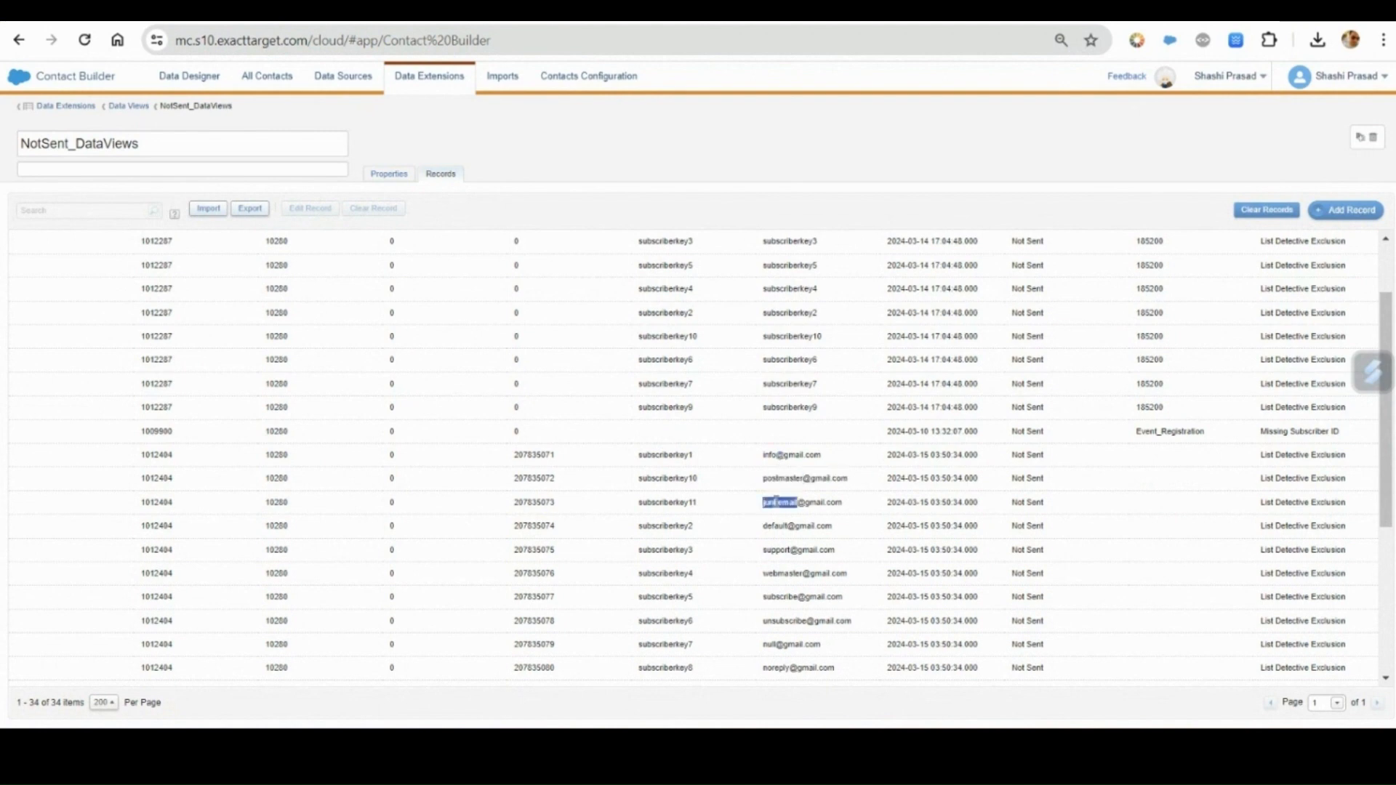
double_click(780, 479)
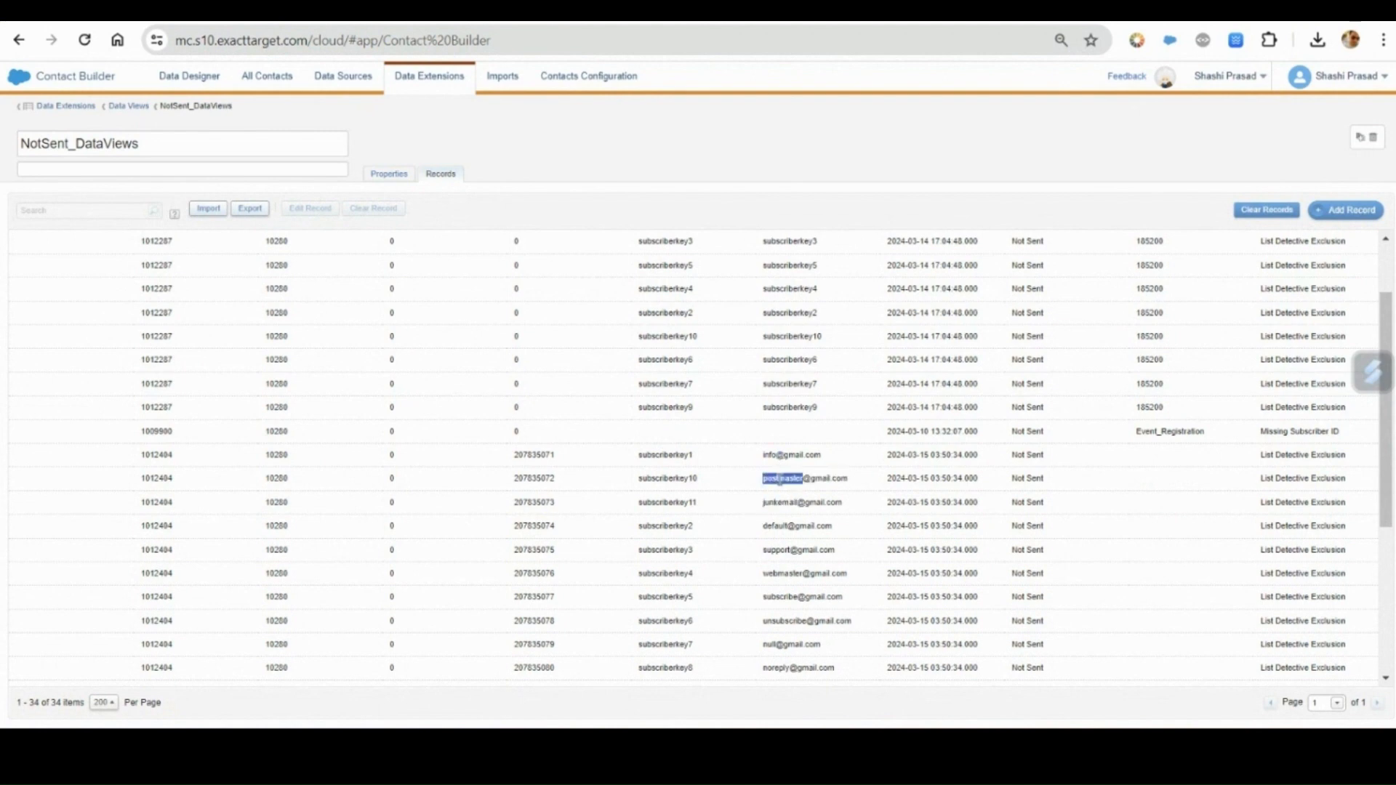
scroll(780, 481, up, 1)
scroll(780, 480, up, 1)
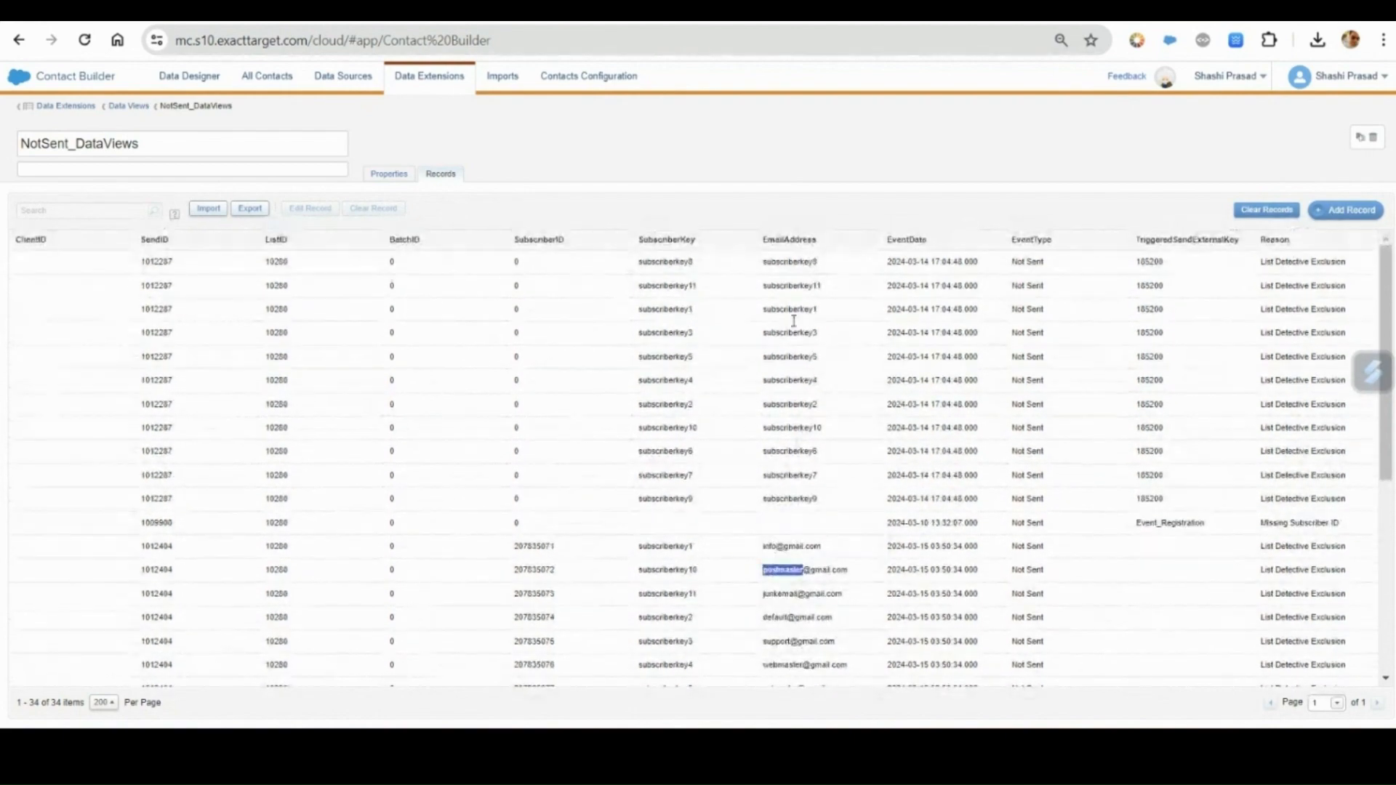
Compare the EmailAddress values of the SendID 1012287 records with those of the SendID 1012404 records.
double_click(800, 263)
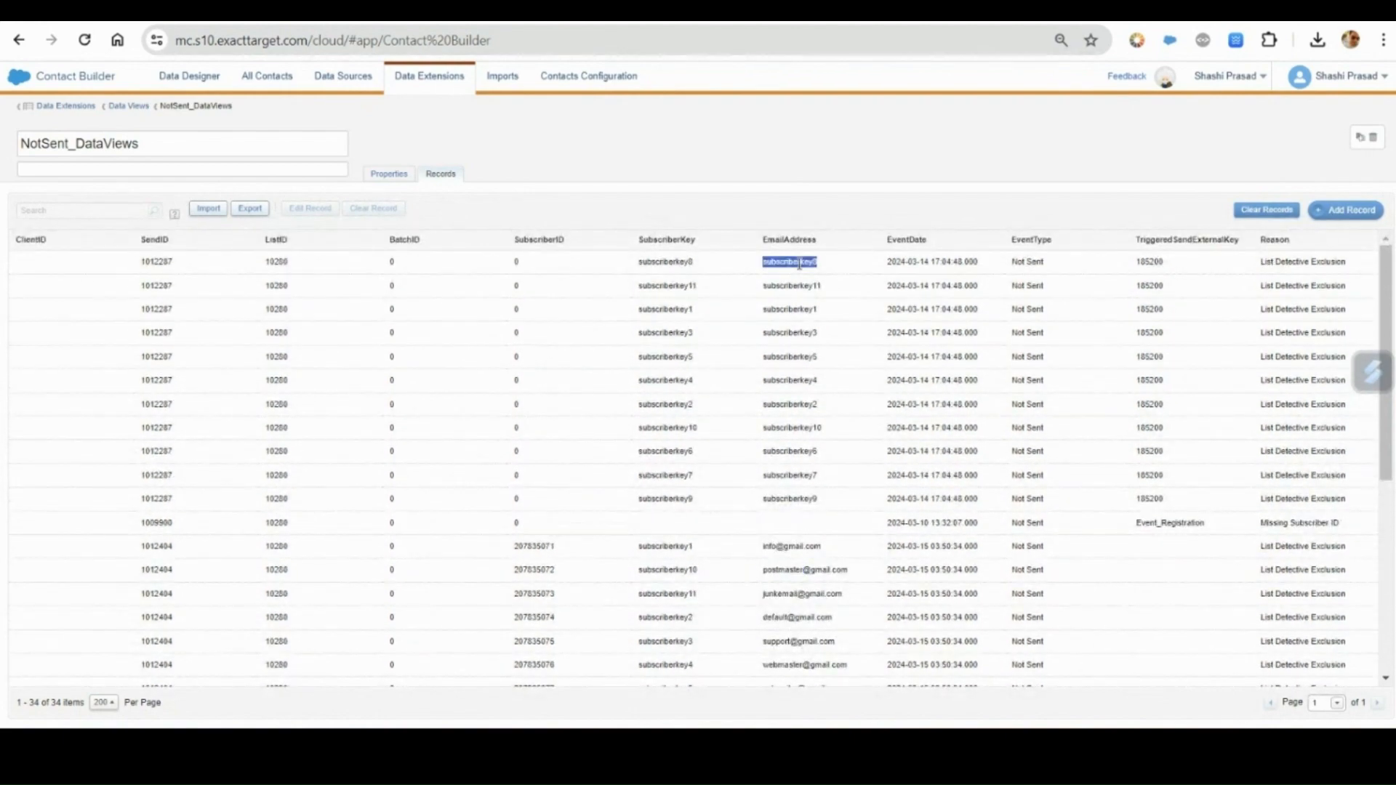
double_click(791, 333)
click(783, 275)
double_click(785, 264)
scroll(1209, 458, down, 3)
scroll(1207, 311, up, 3)
scroll(946, 422, down, 3)
drag(764, 367, 1167, 553)
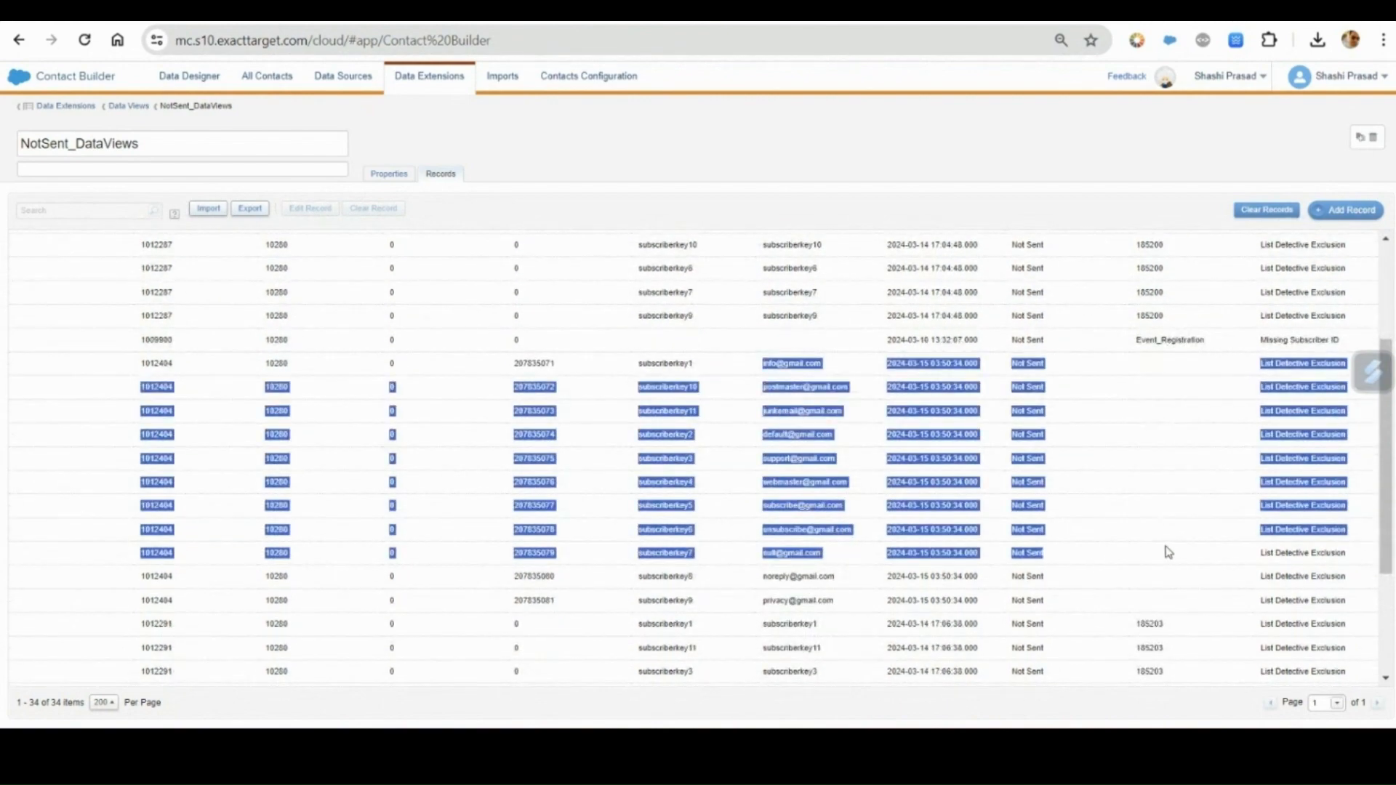
Inspect the EmailAddress values of subscriberkey11, subscriberkey2 and subscriberkey3 under SendID 1012404.
scroll(1168, 550, up, 3)
scroll(1166, 549, down, 3)
double_click(785, 413)
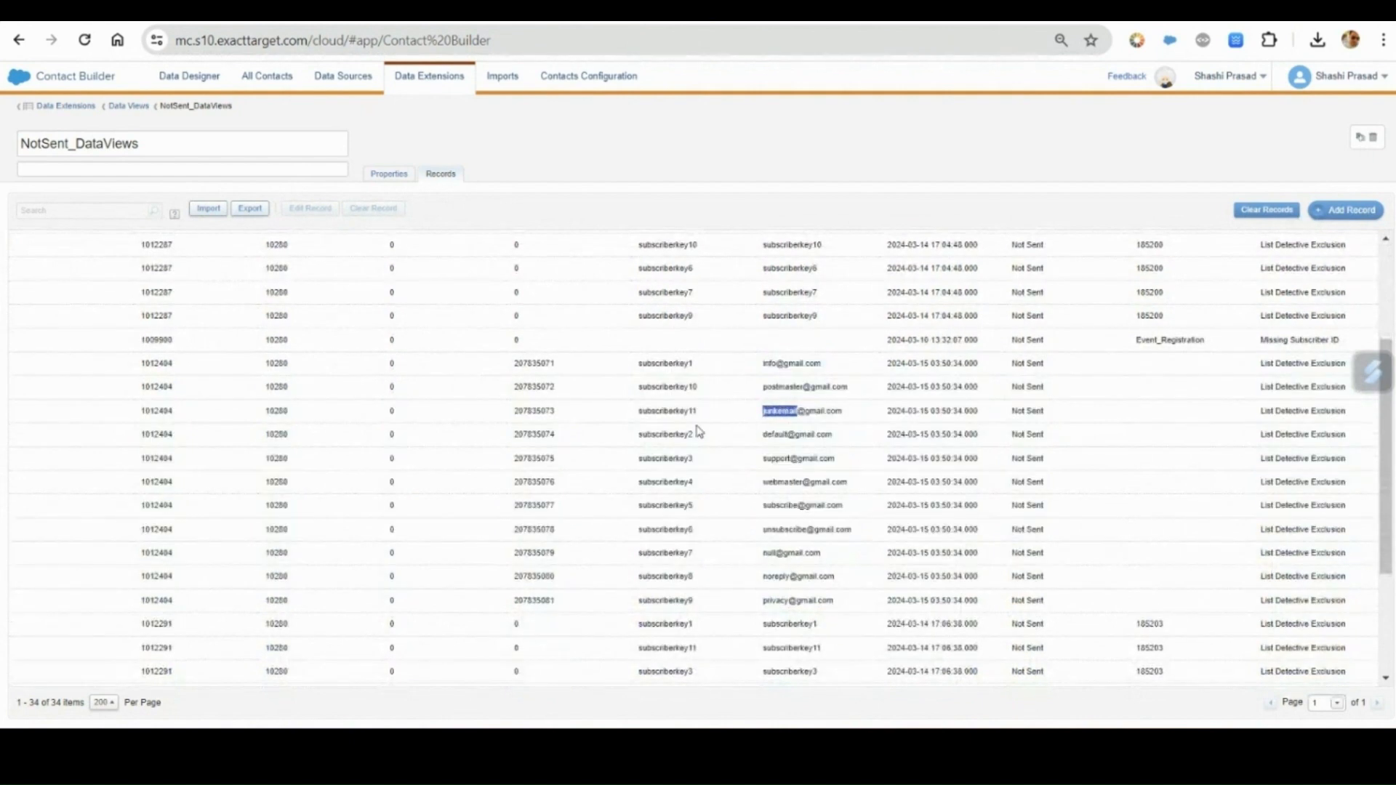
double_click(781, 436)
double_click(781, 459)
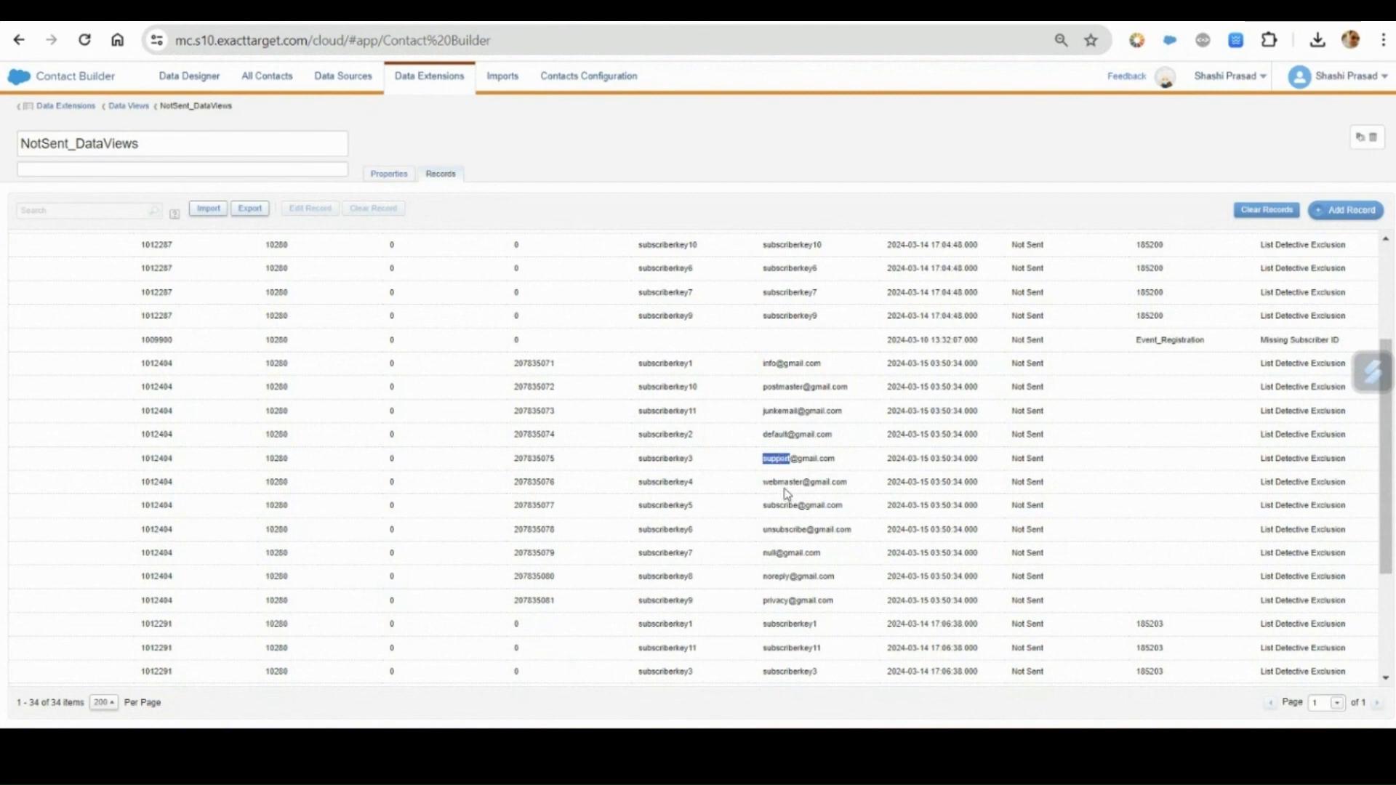
click(807, 471)
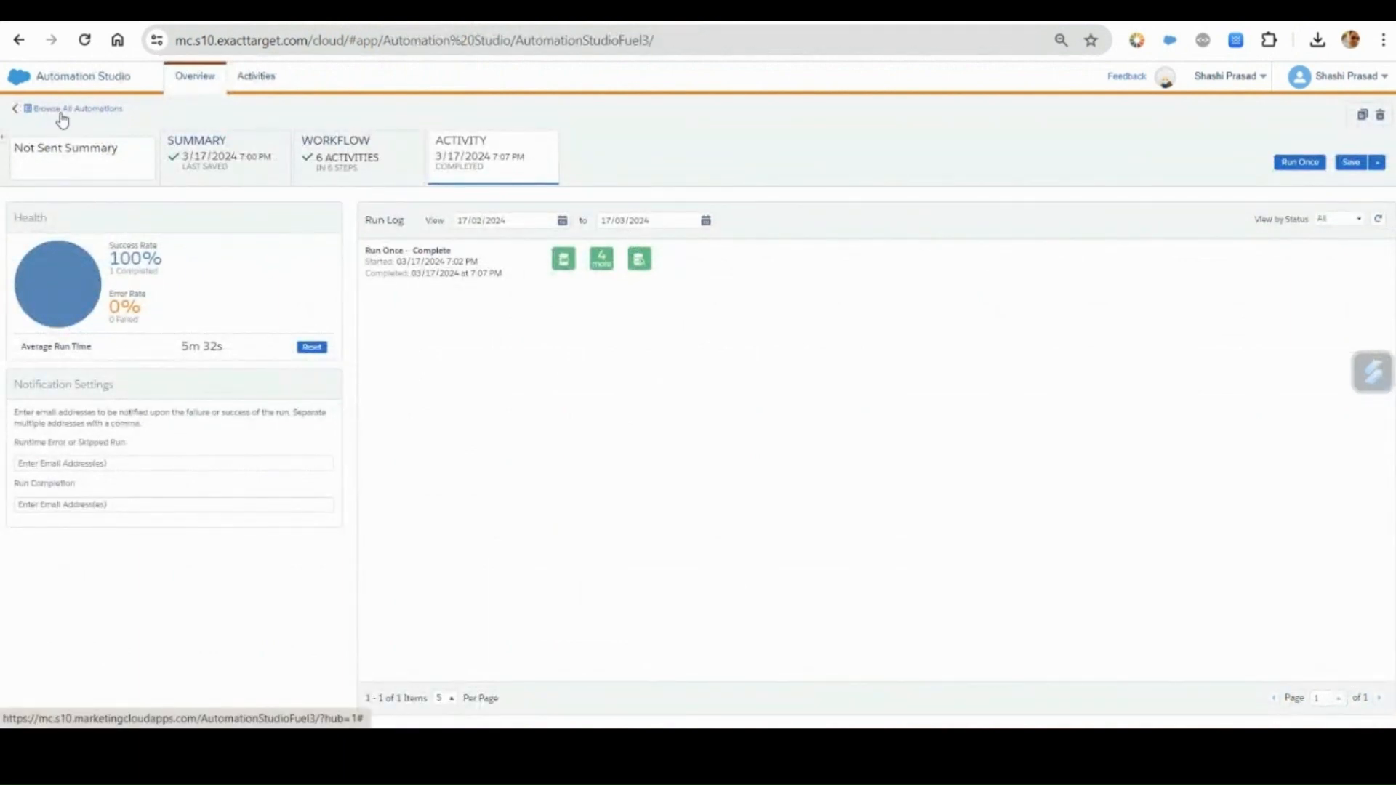
Open the Custom Data Views automation from the list of all automations in Automation Studio and view its workflow.
click(62, 117)
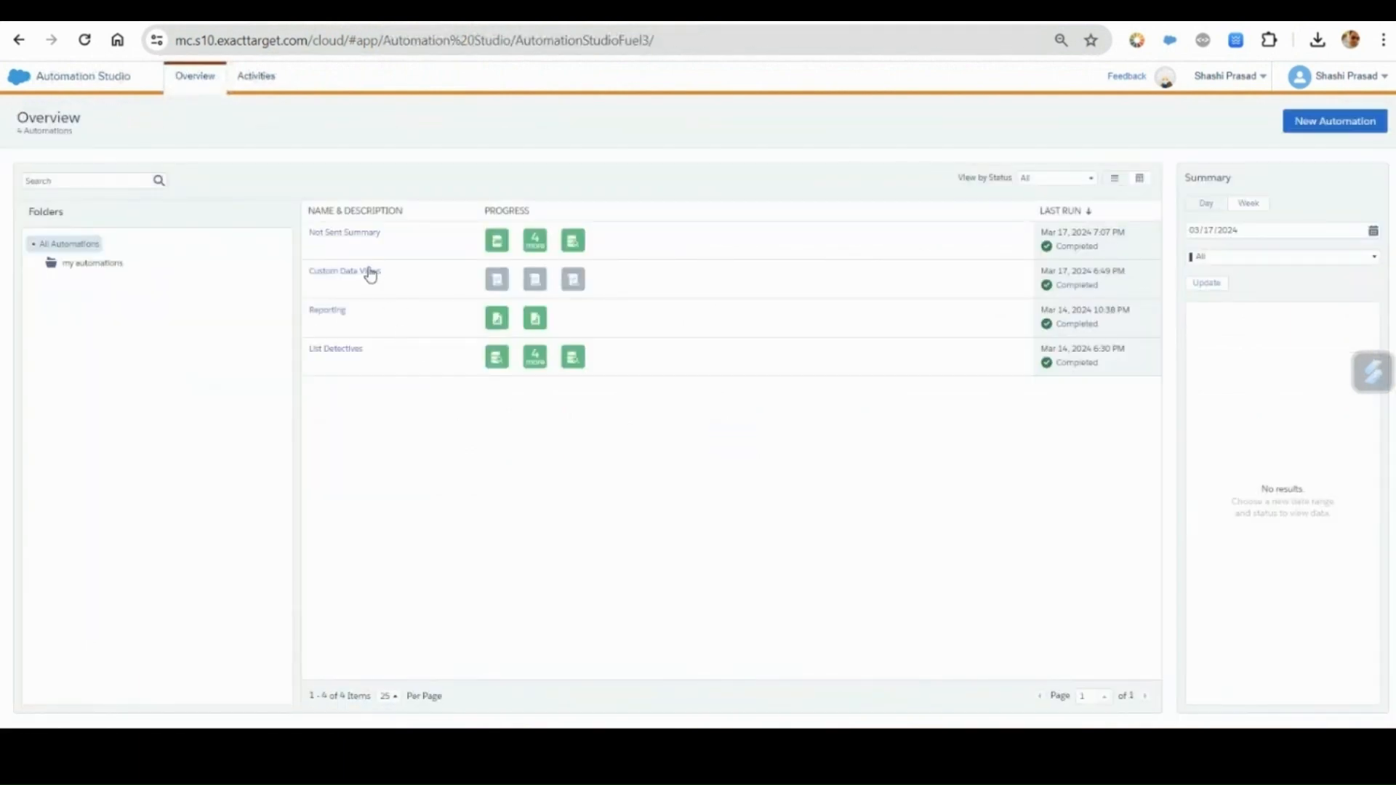
mouse_move(329, 346)
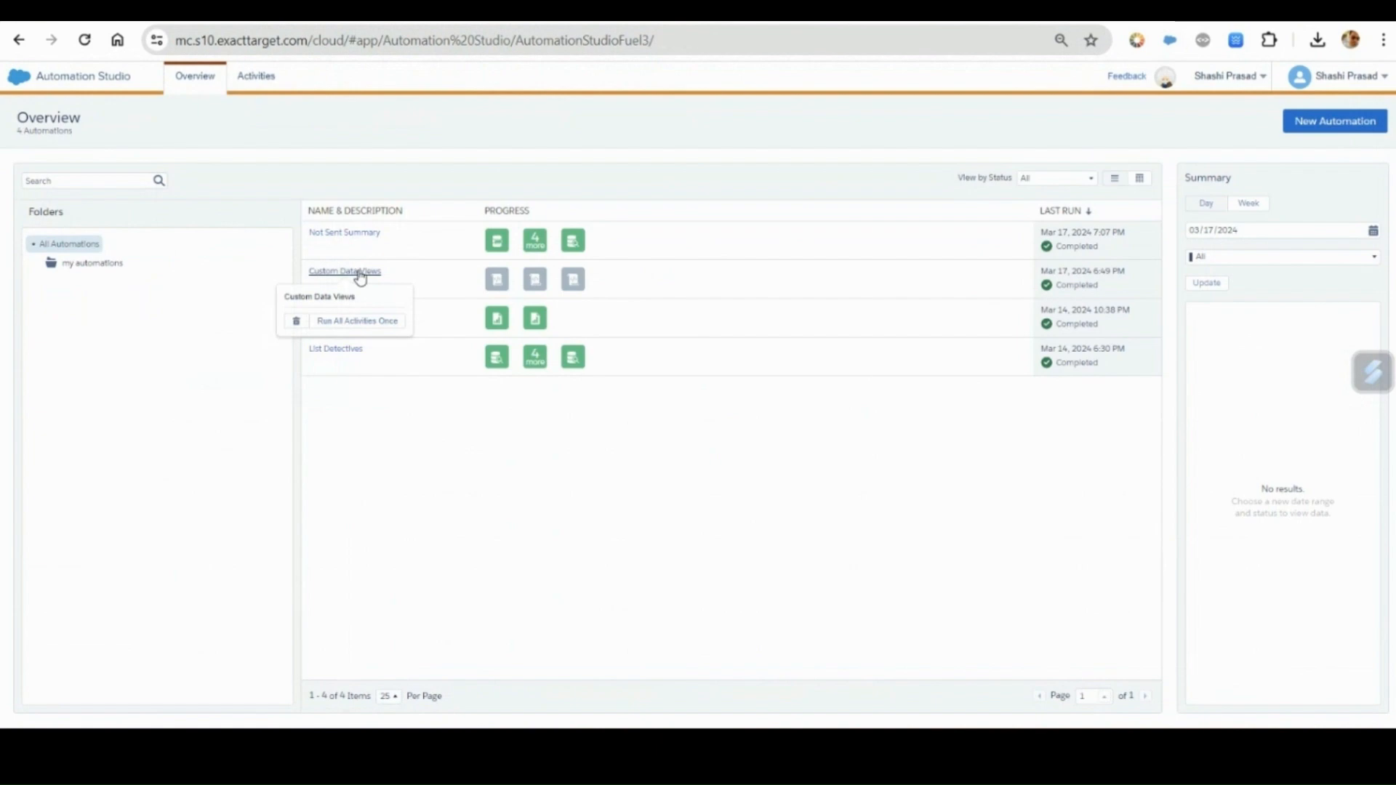
click(360, 275)
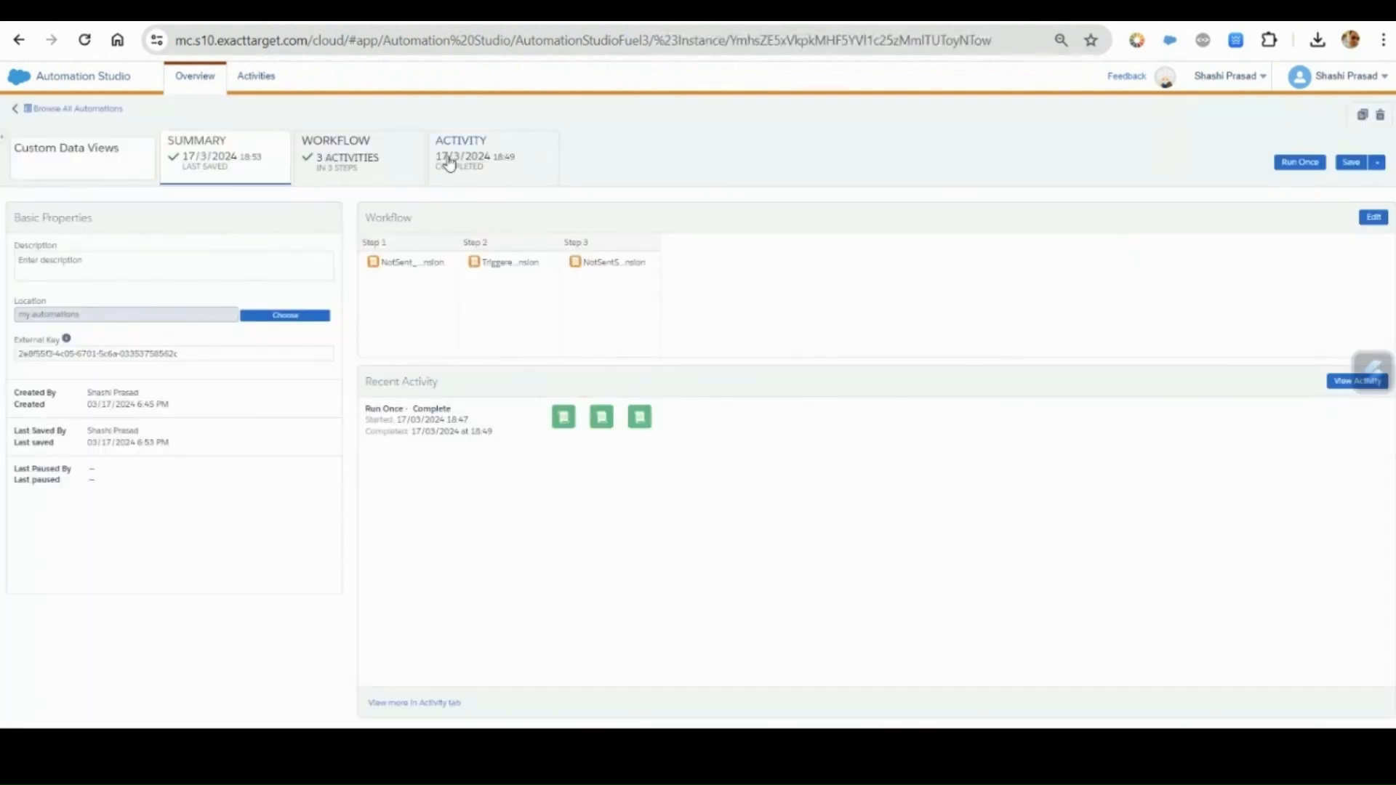
click(353, 157)
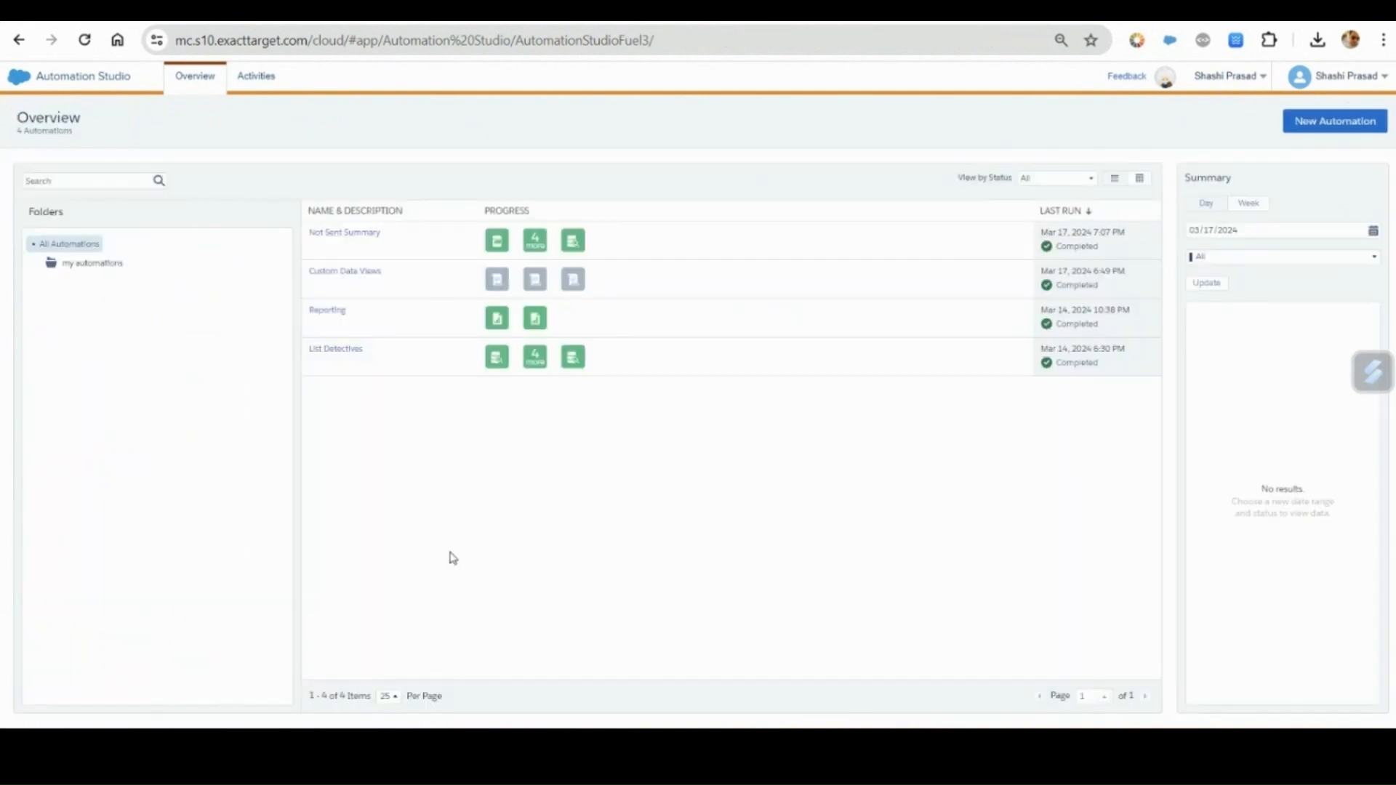
Open the Not Sent Summary automation and review its workflow activities from the Data Extract through the NotSentSummary SQL Query.
click(351, 234)
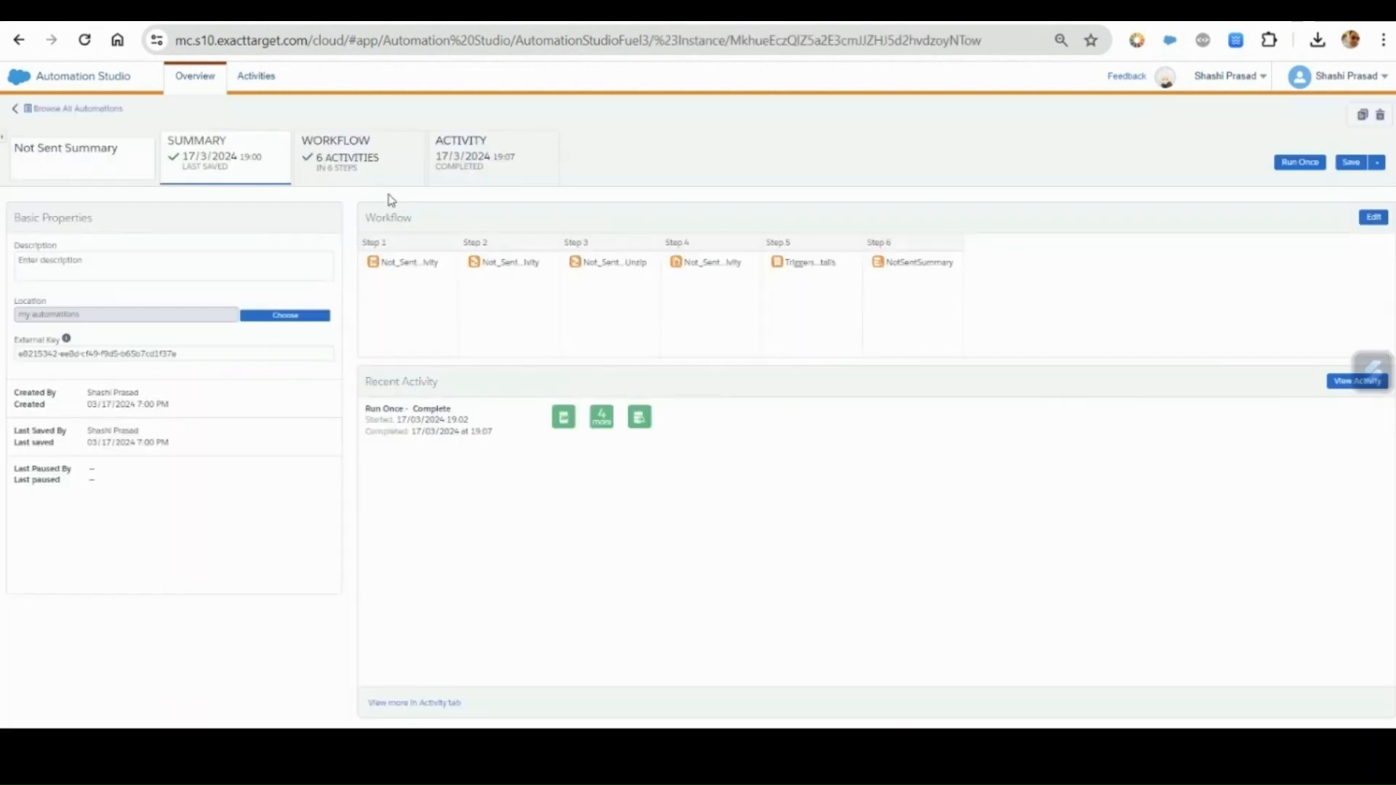
click(383, 175)
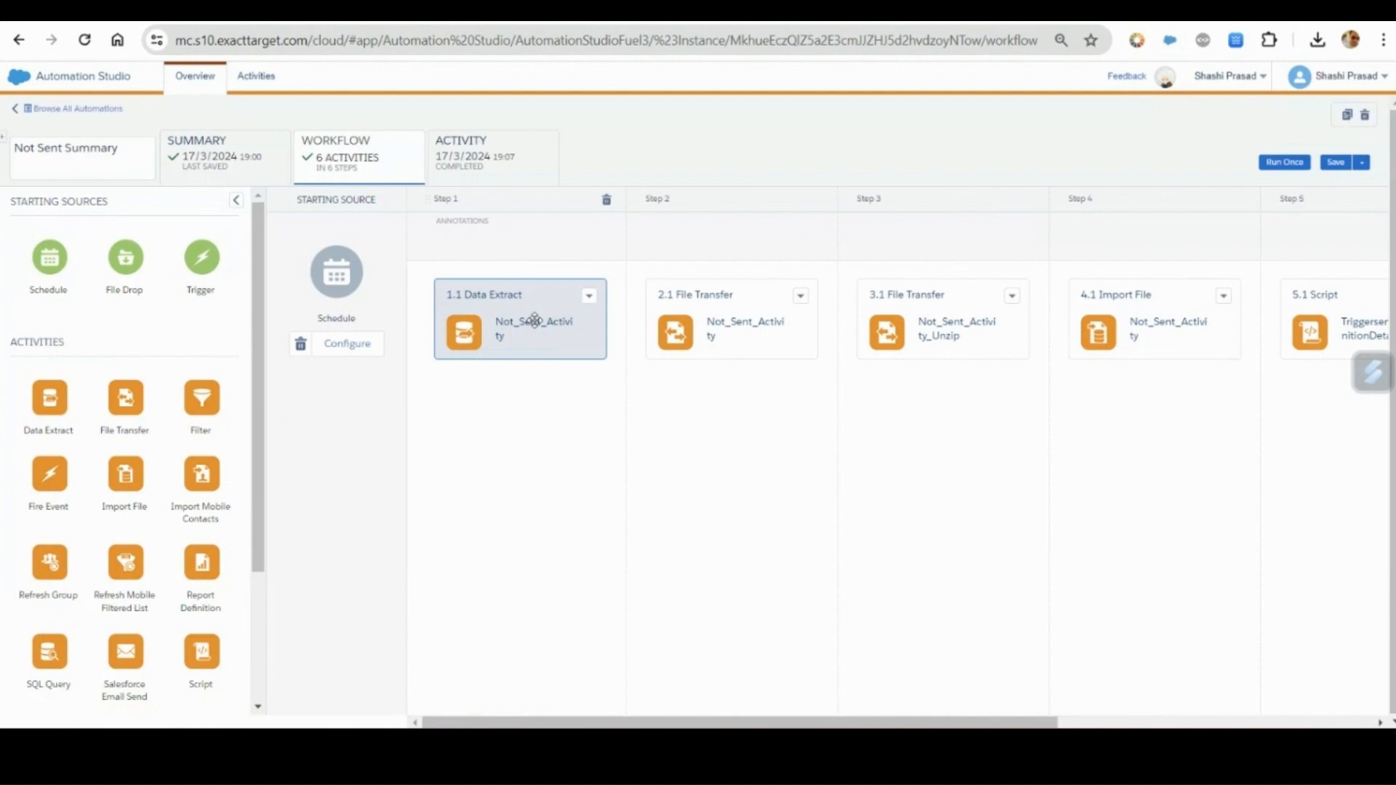
mouse_move(749, 321)
mouse_down()
mouse_move(814, 339)
mouse_move(750, 321)
mouse_up()
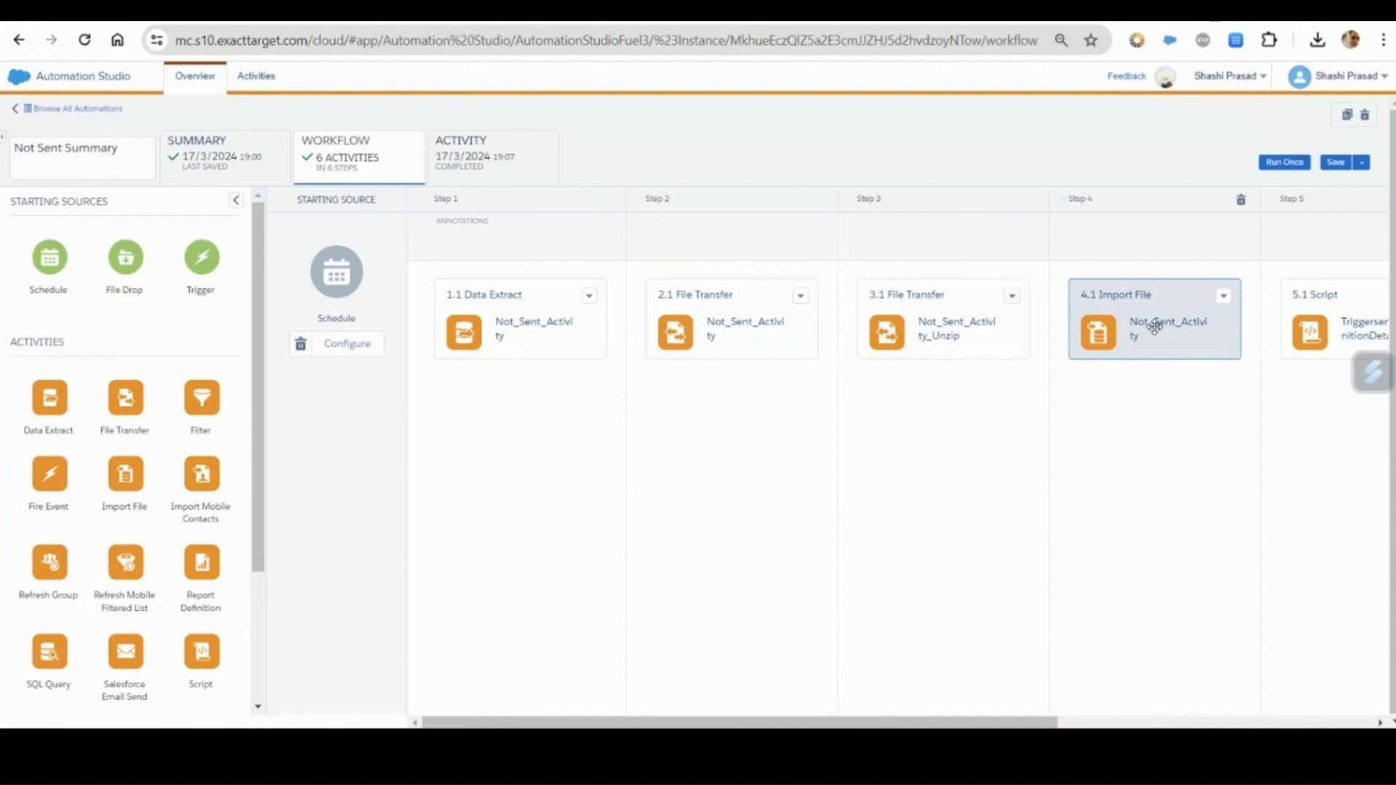
drag(1035, 724, 1282, 726)
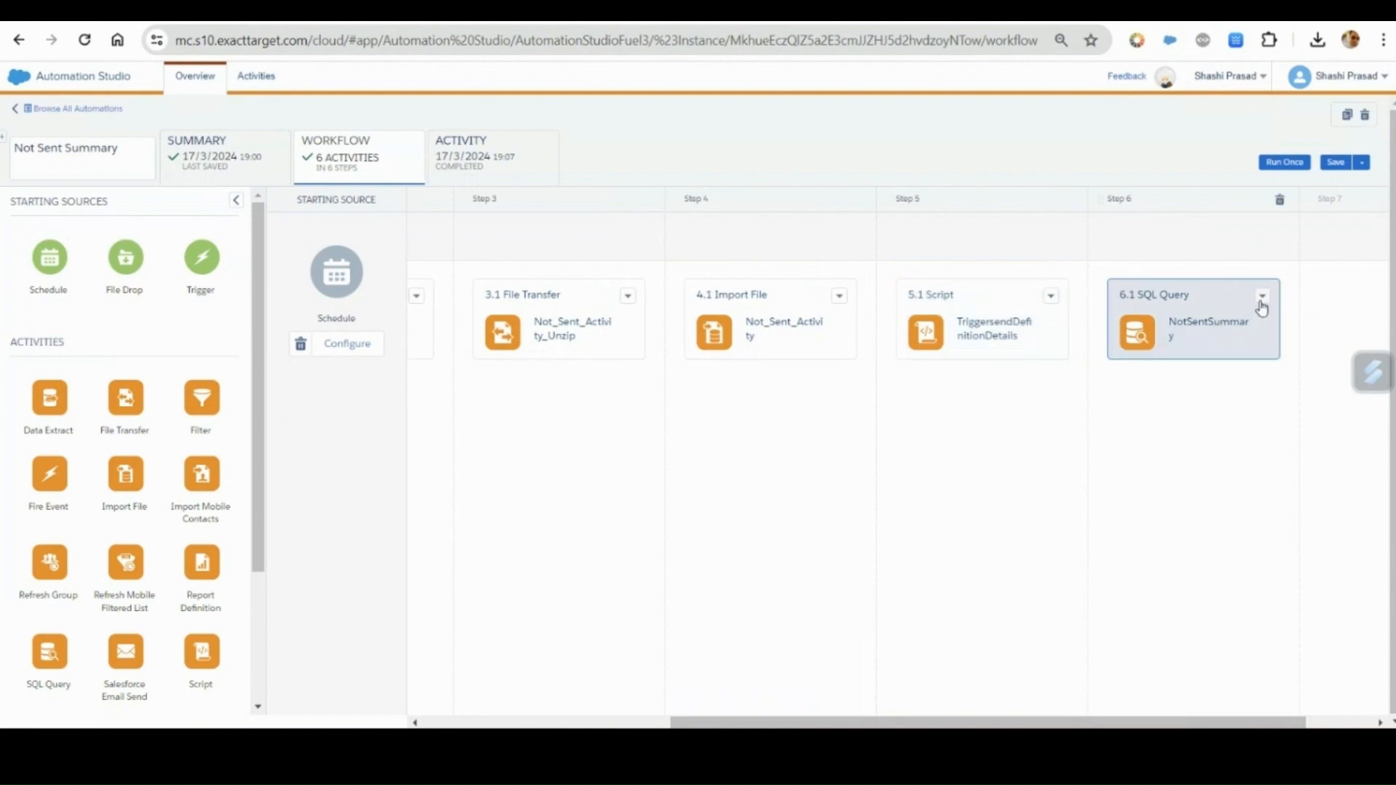
Switch to Visual Studio Code and examine the notSent fields selected in Summary.sql, from SubscriberKey to Reason.
click(922, 747)
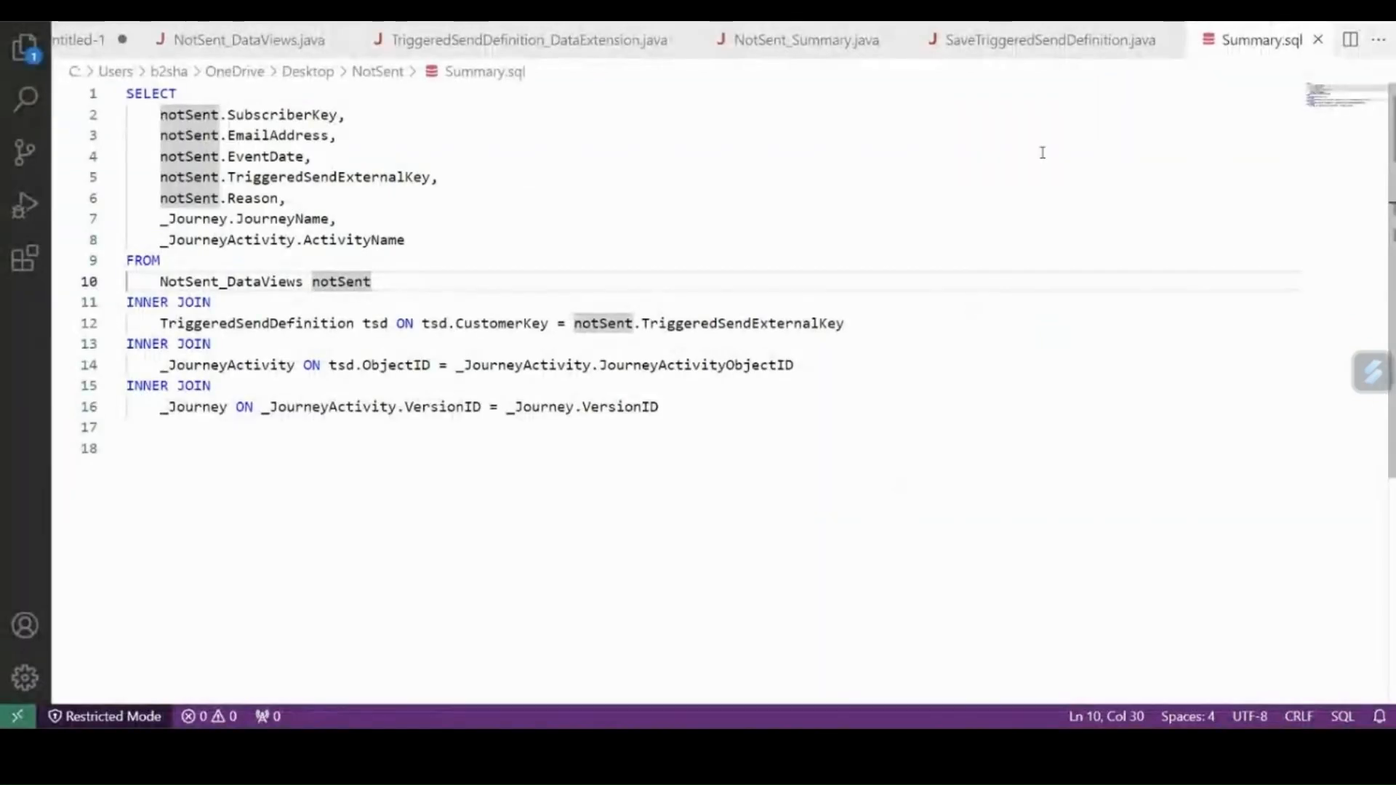
click(167, 260)
click(235, 198)
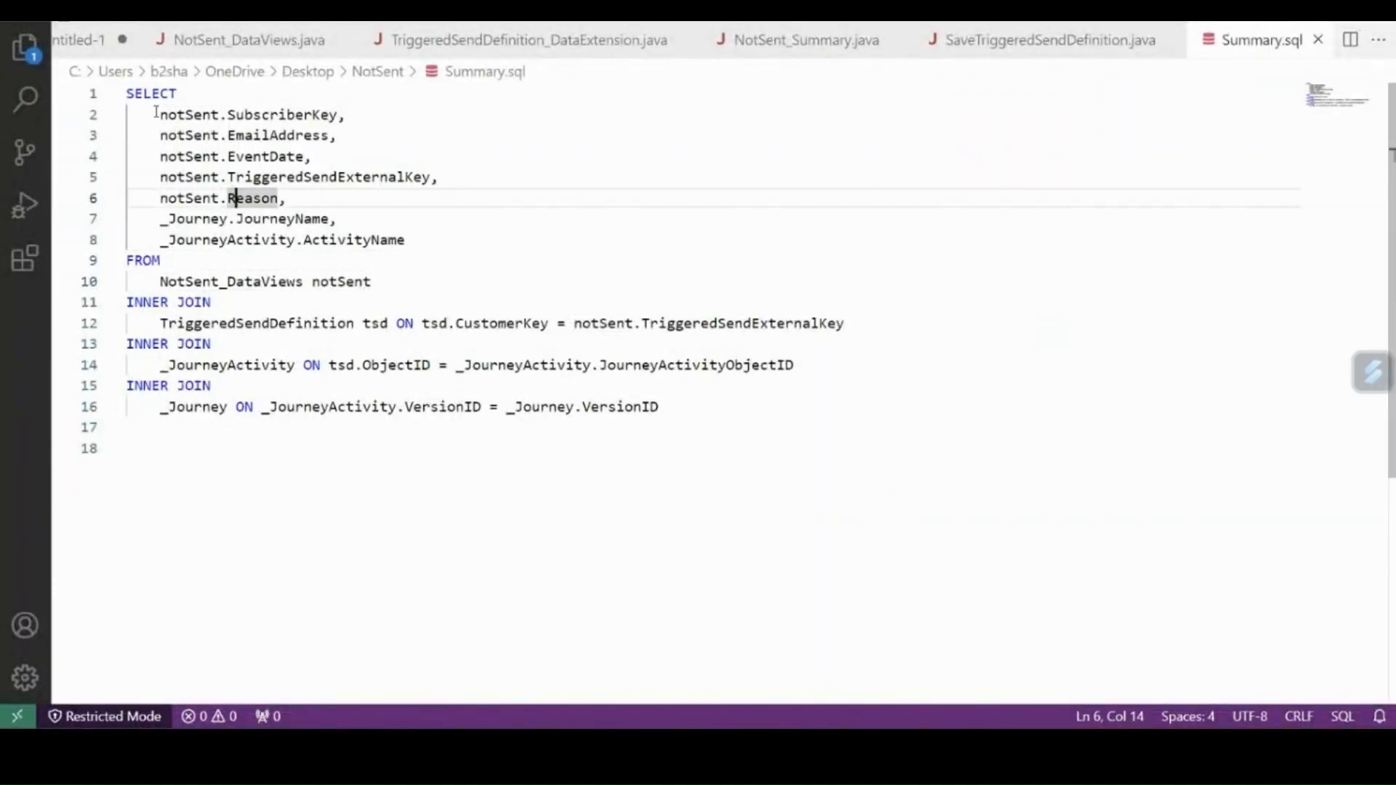
drag(156, 114, 328, 202)
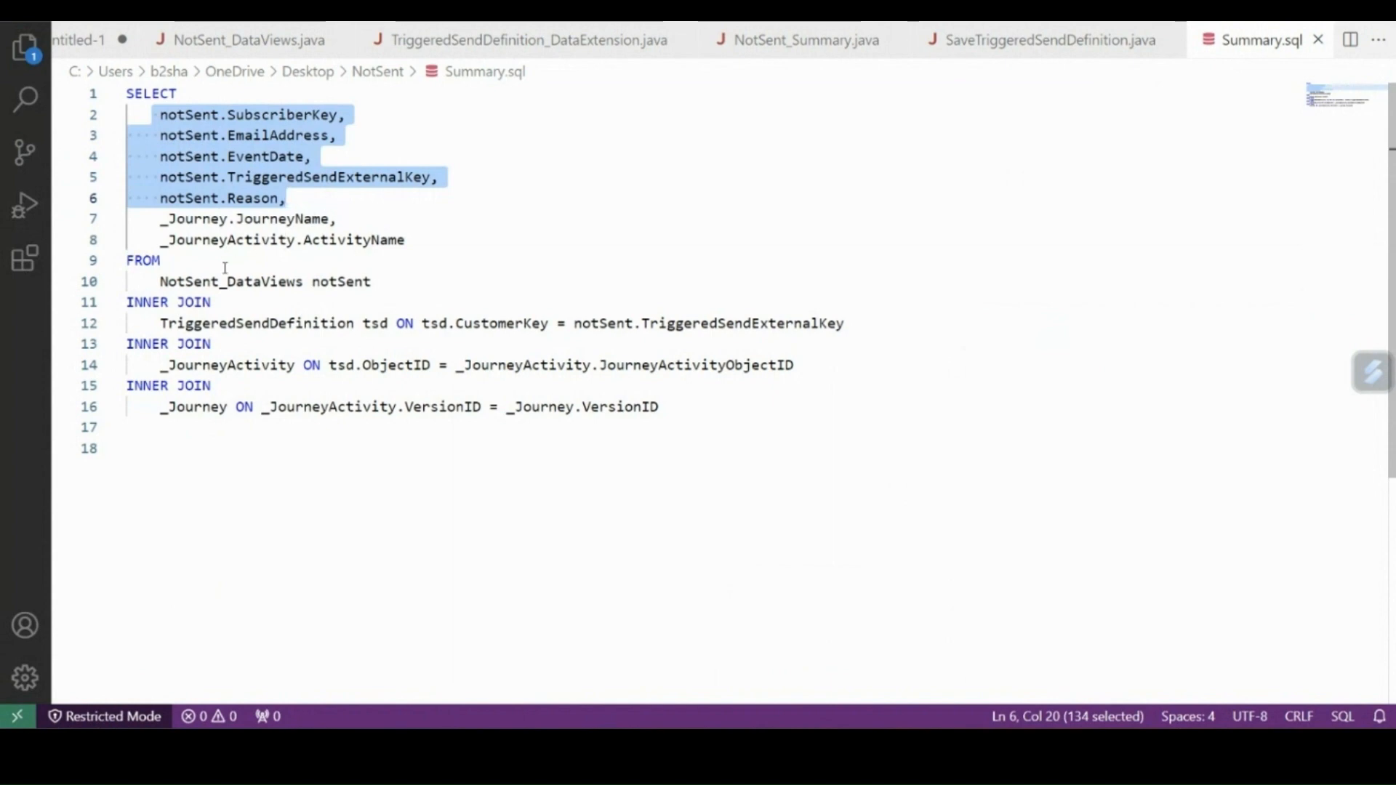
Examine how Summary.sql joins TriggeredSendDefinition on CustomerKey and TriggeredSendExternalKey, and _JourneyActivity on ObjectID and JourneyActivityObjectID.
double_click(227, 324)
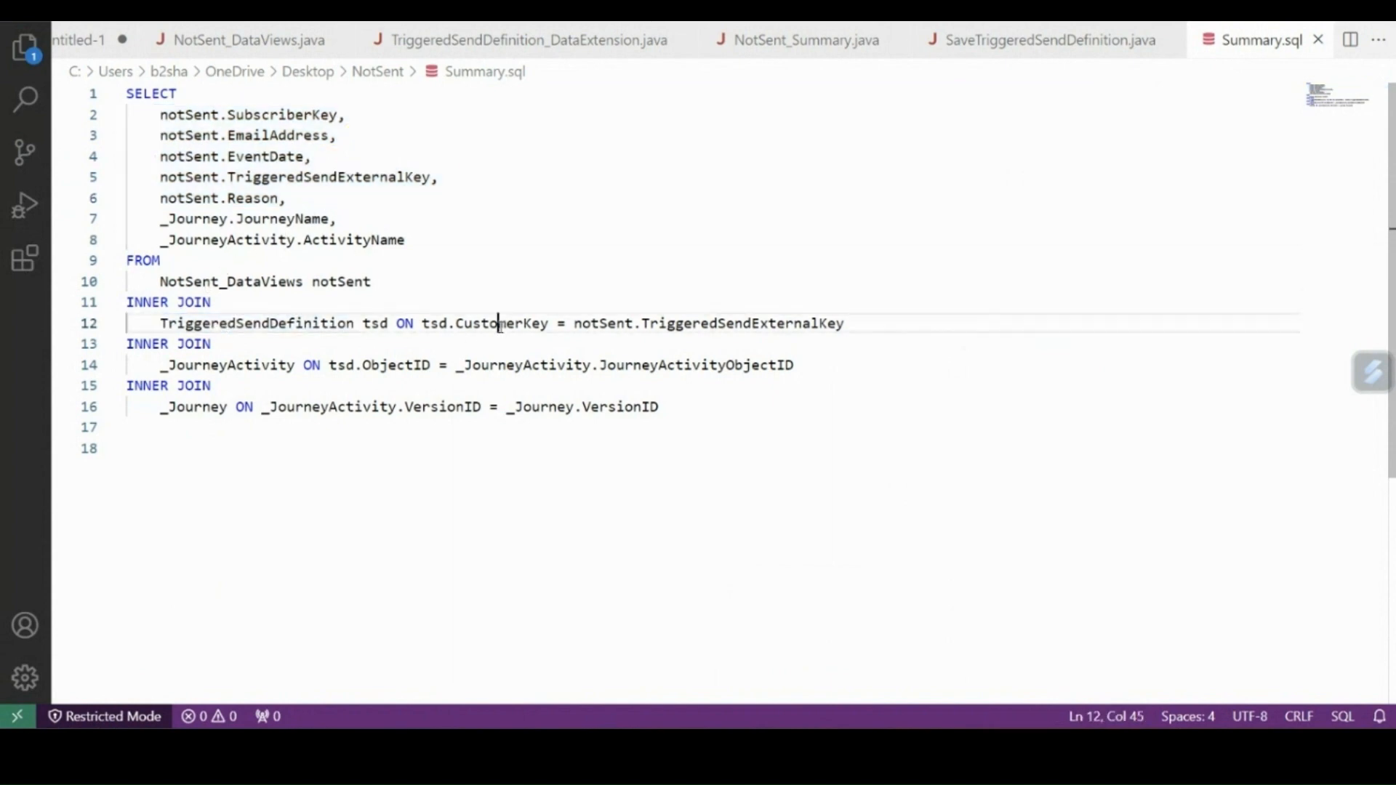
double_click(501, 324)
double_click(713, 322)
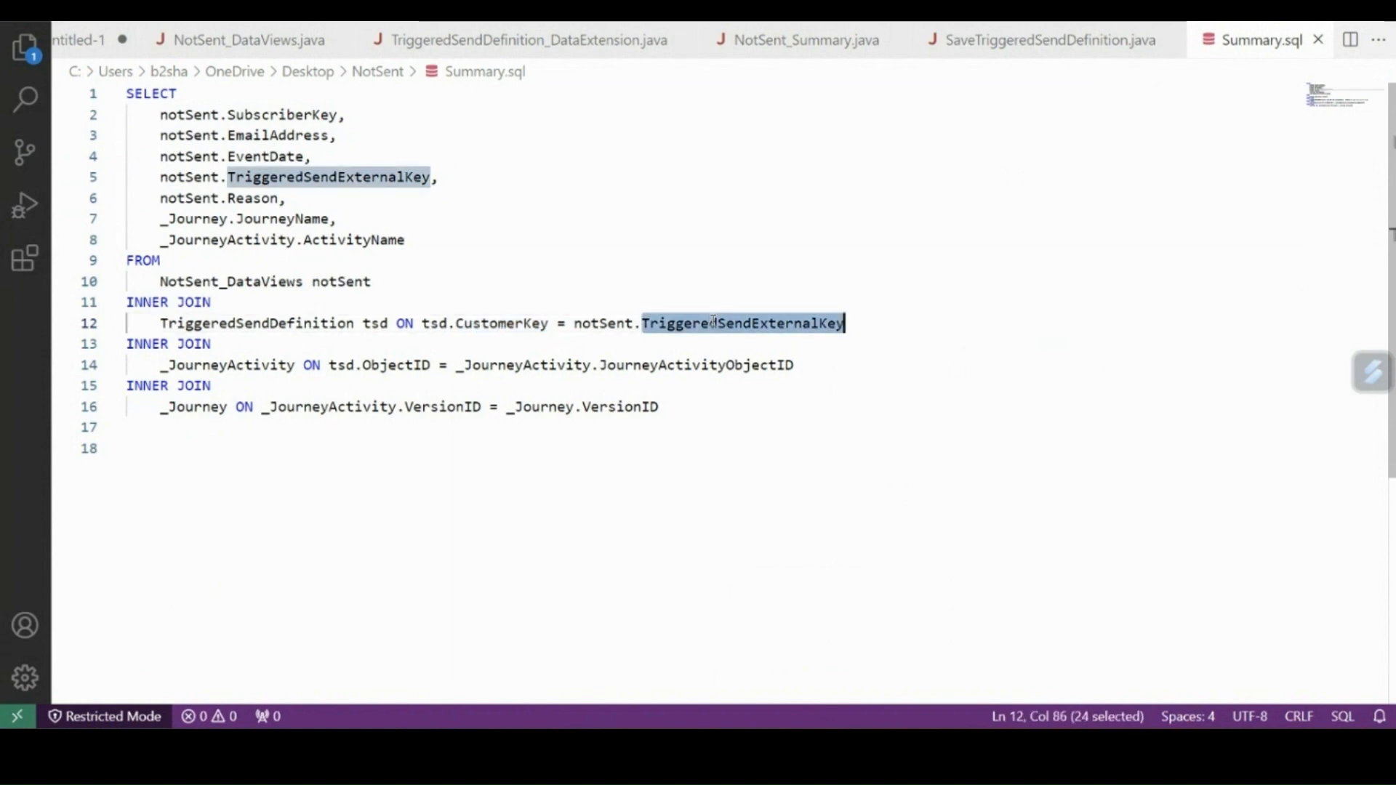
double_click(250, 373)
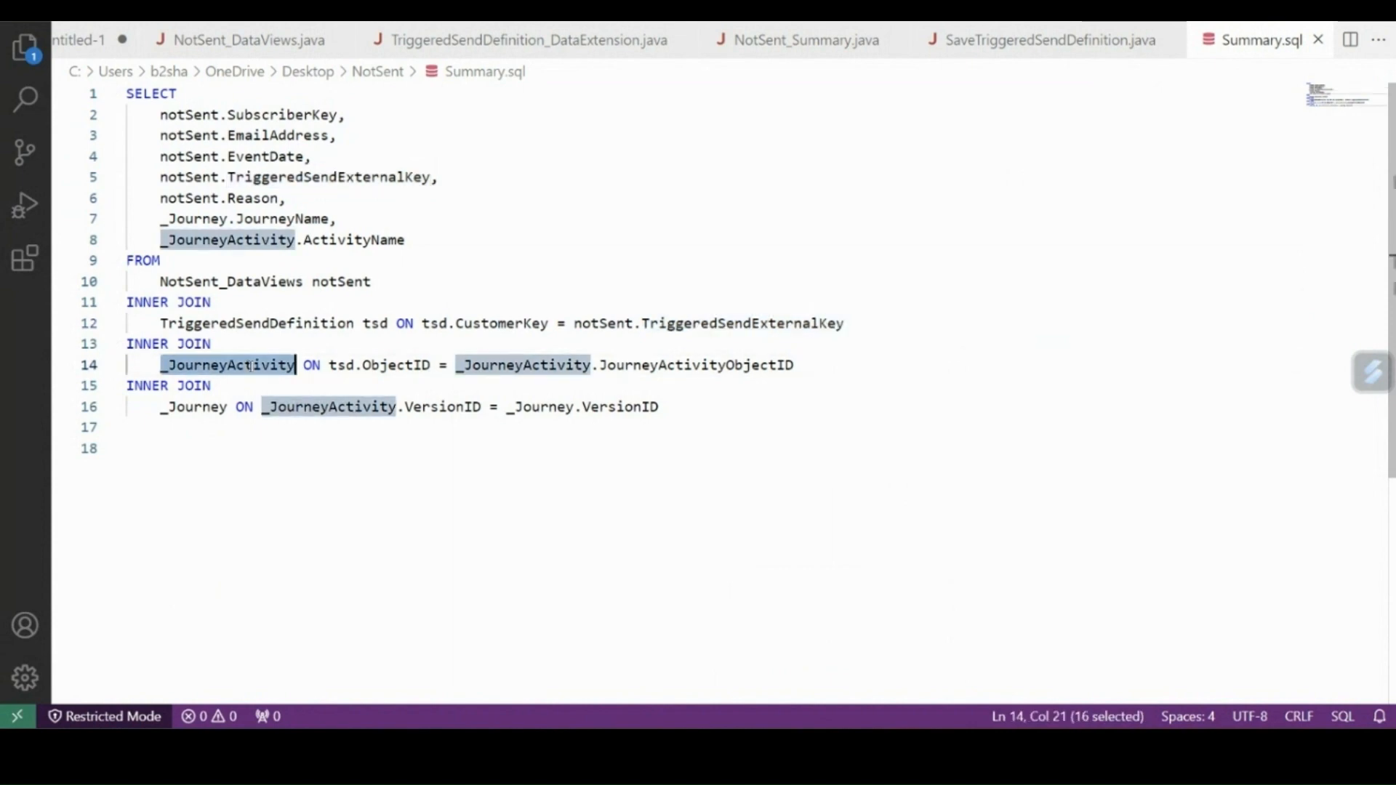
click(390, 366)
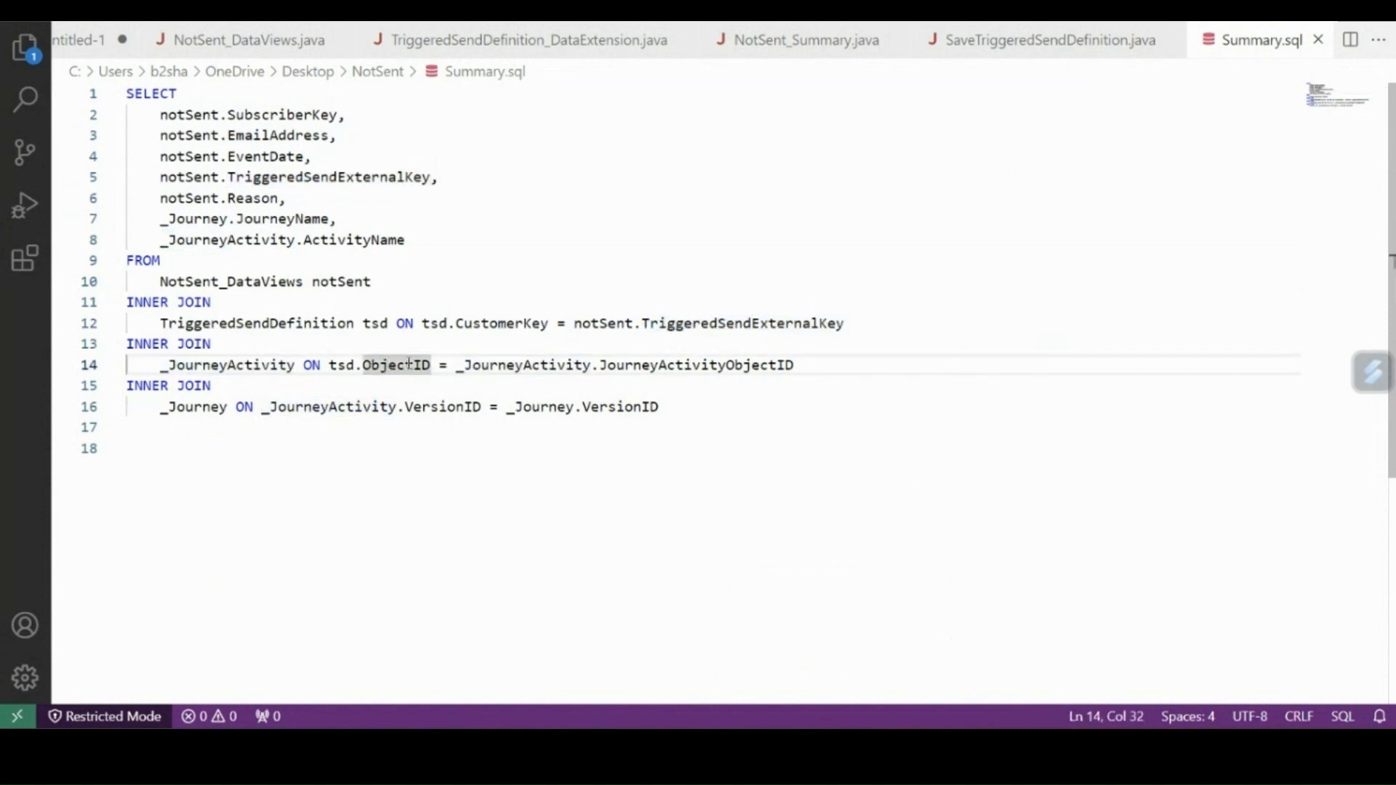
double_click(525, 364)
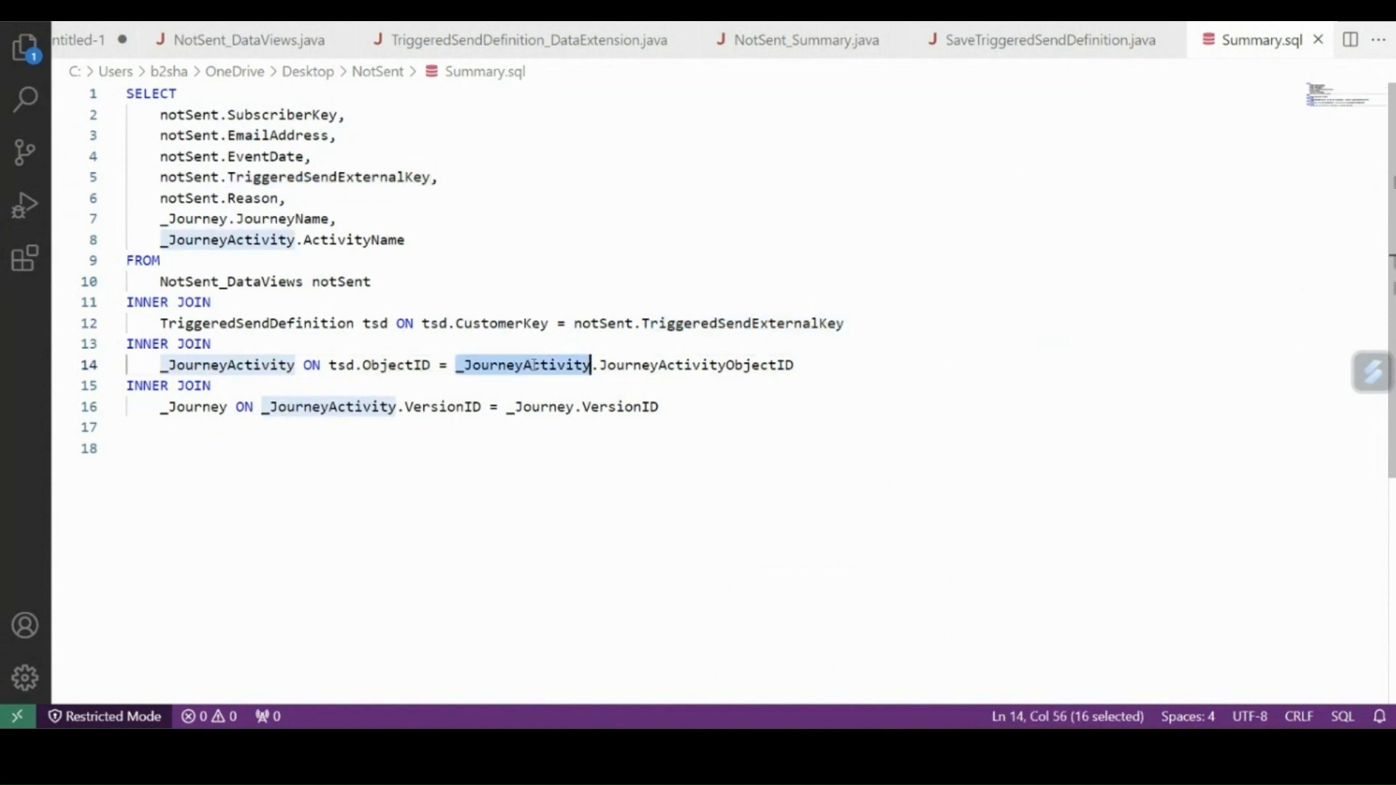
double_click(670, 366)
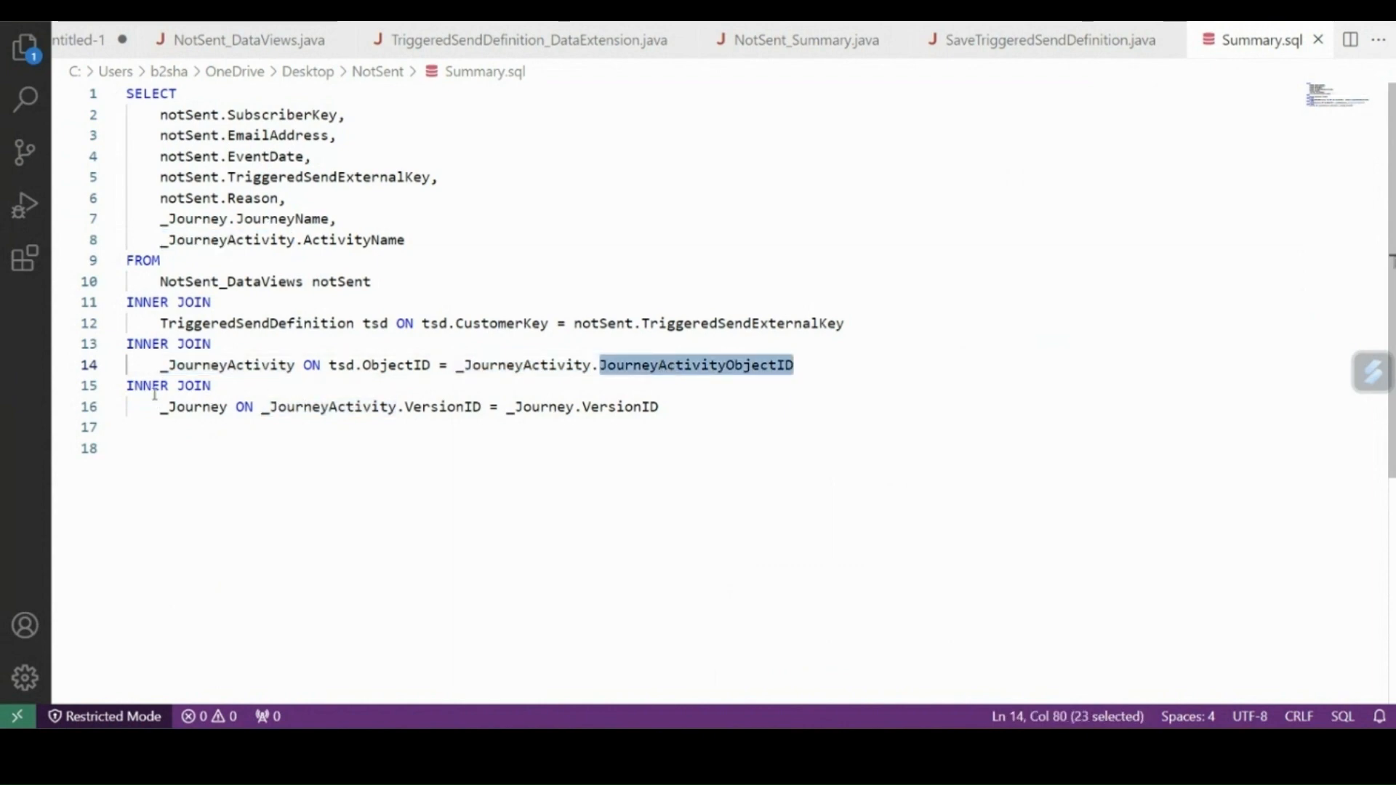
Examine the _Journey join in Summary.sql, which matches the VersionID of _JourneyActivity with that of _Journey.
double_click(204, 410)
click(386, 411)
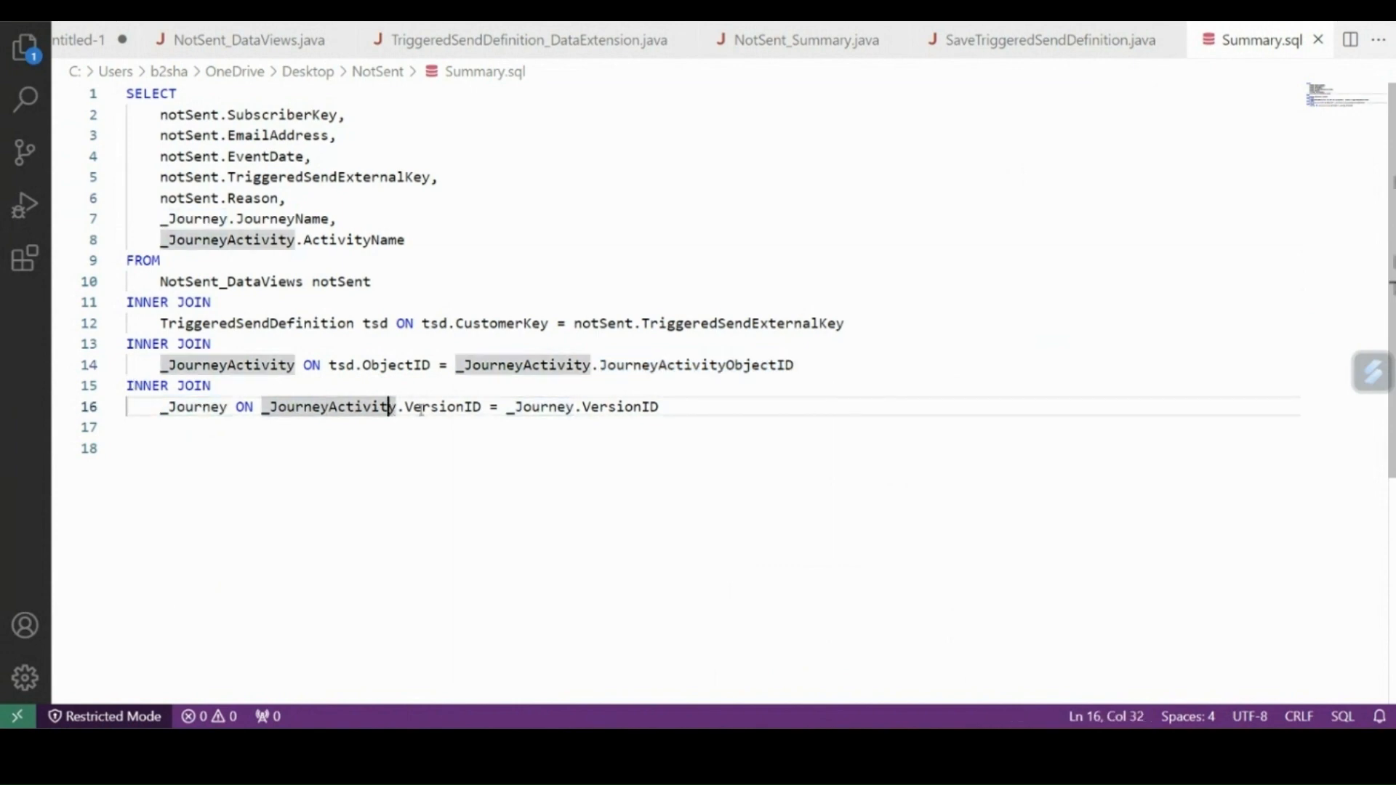
double_click(341, 411)
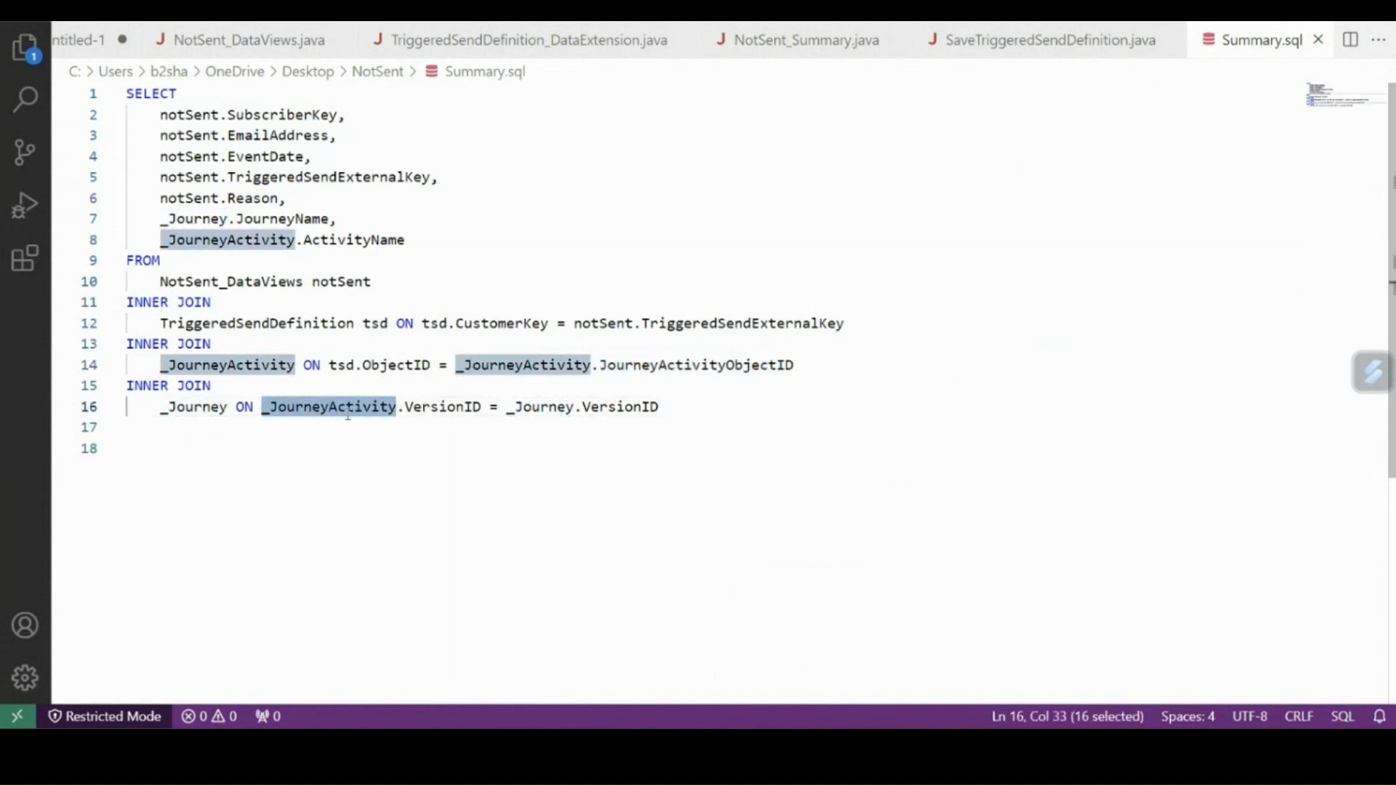
double_click(459, 409)
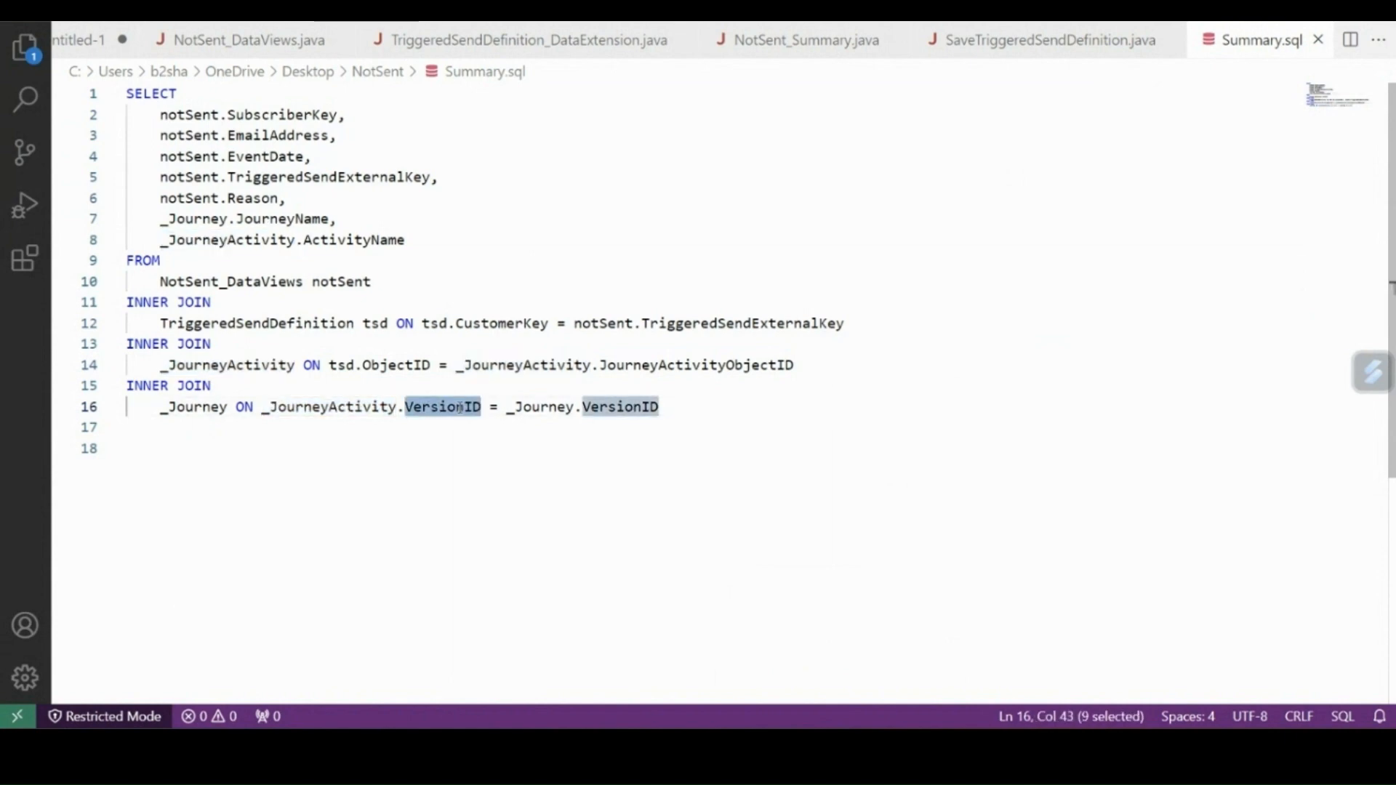